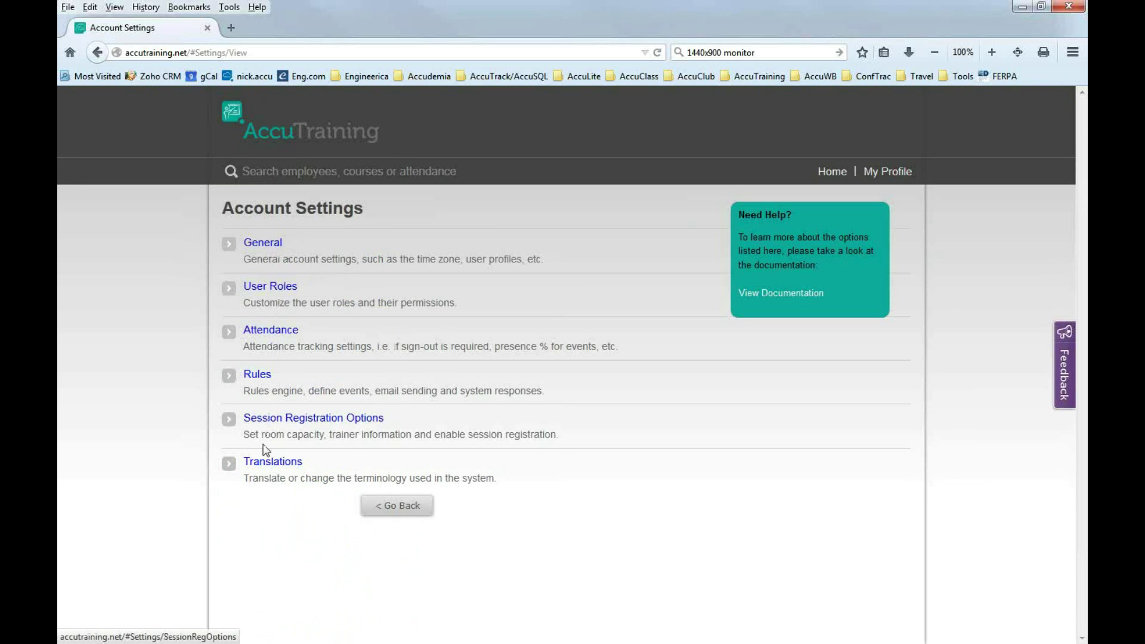
Open the General account settings and bring up the logo file-upload window.
click(263, 249)
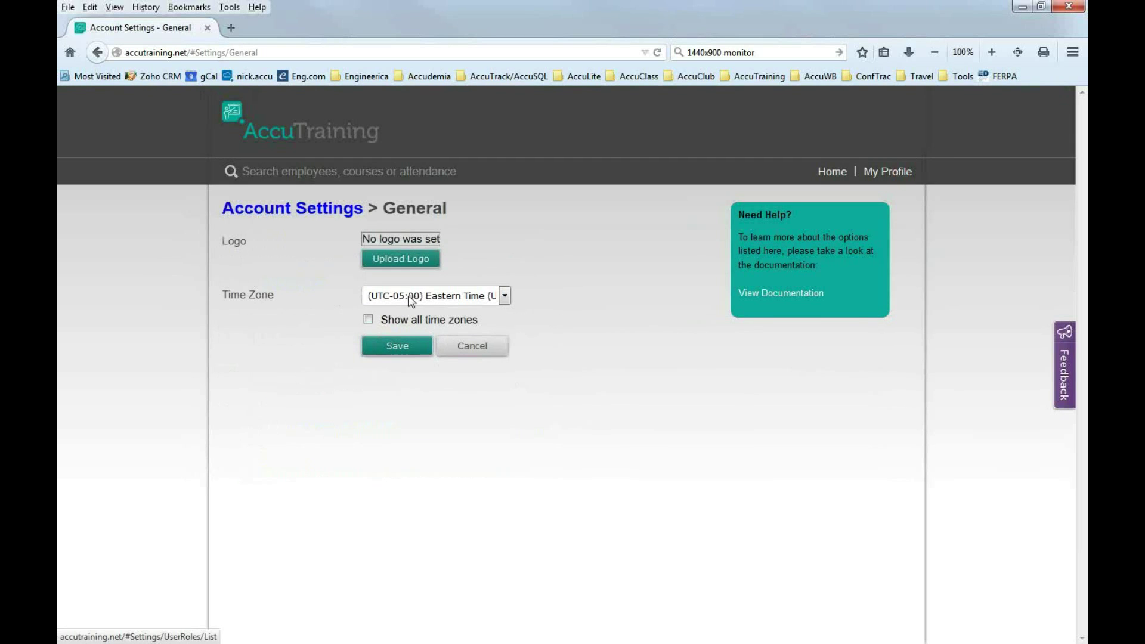
click(404, 263)
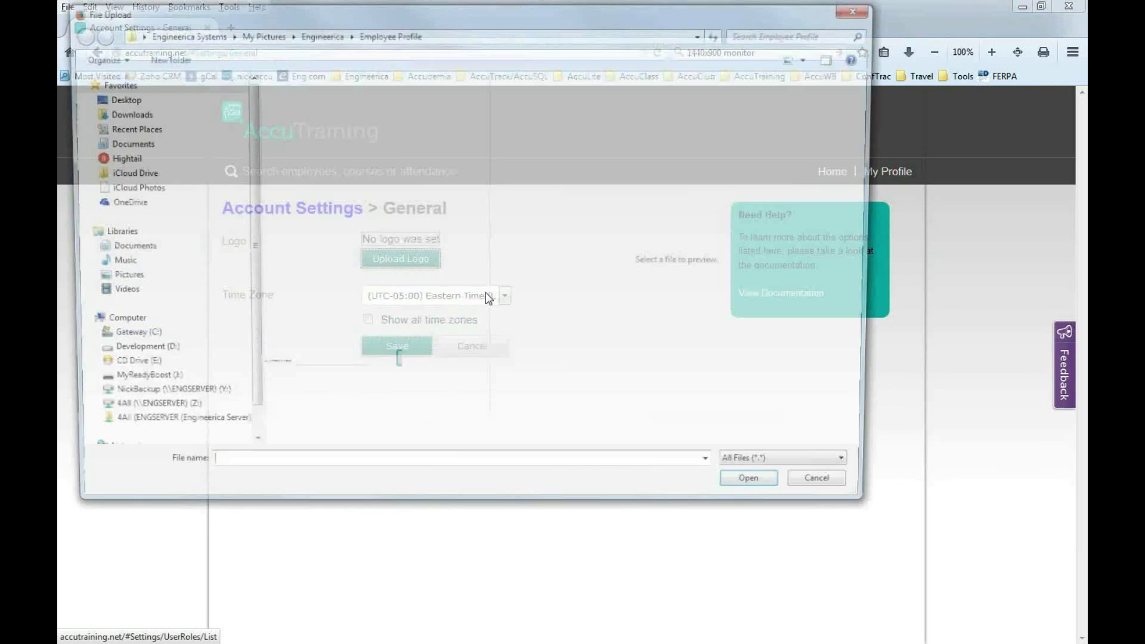
Upload BigENGlogo.png from My Pictures > Engineerica as the account logo.
click(262, 33)
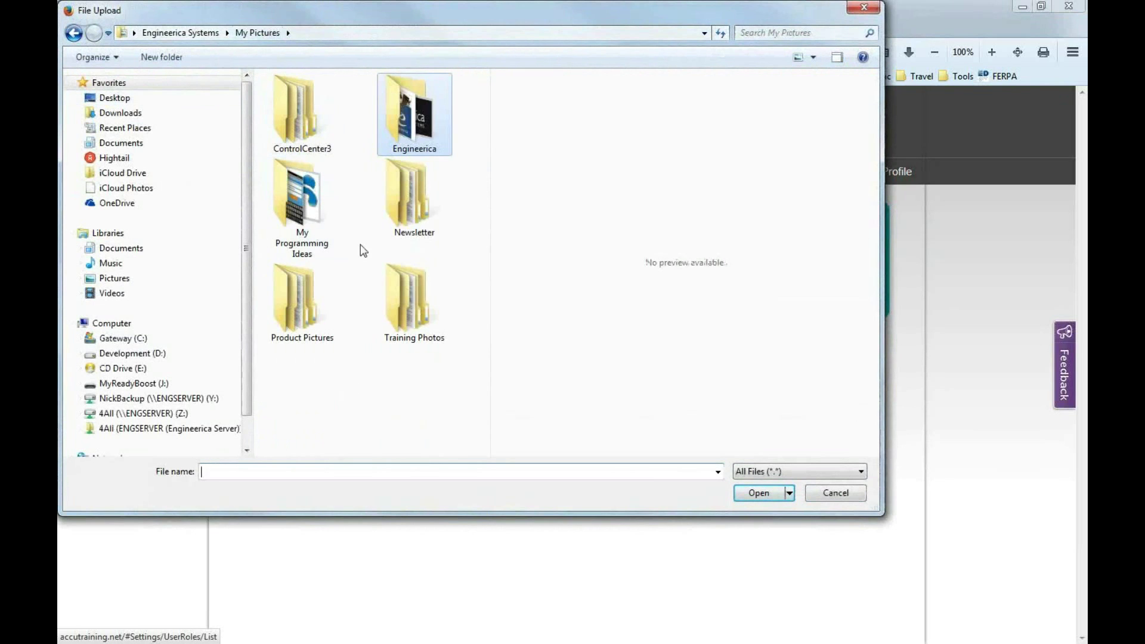
double_click(406, 147)
drag(486, 104, 486, 156)
click(409, 358)
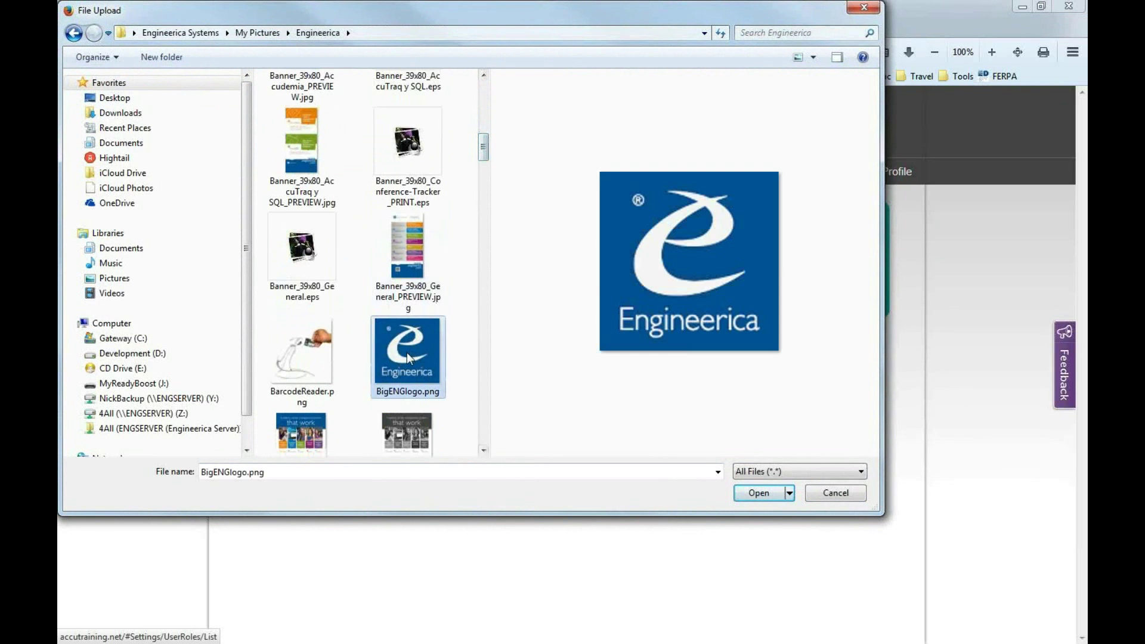
click(759, 497)
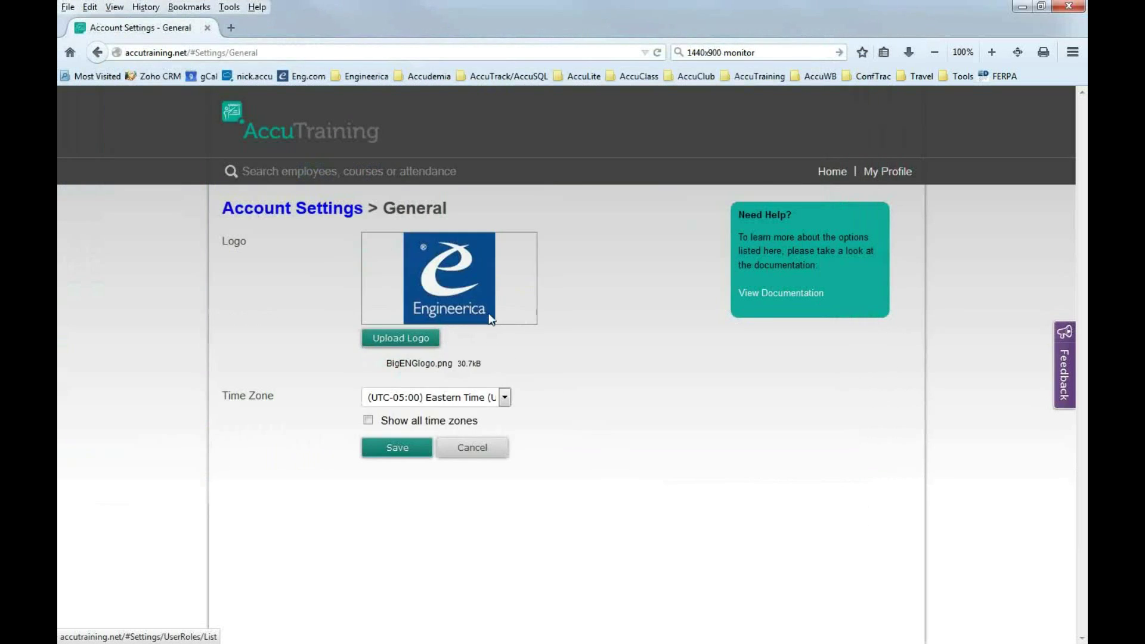
Keep Eastern Time as the time zone and save the General settings.
click(506, 408)
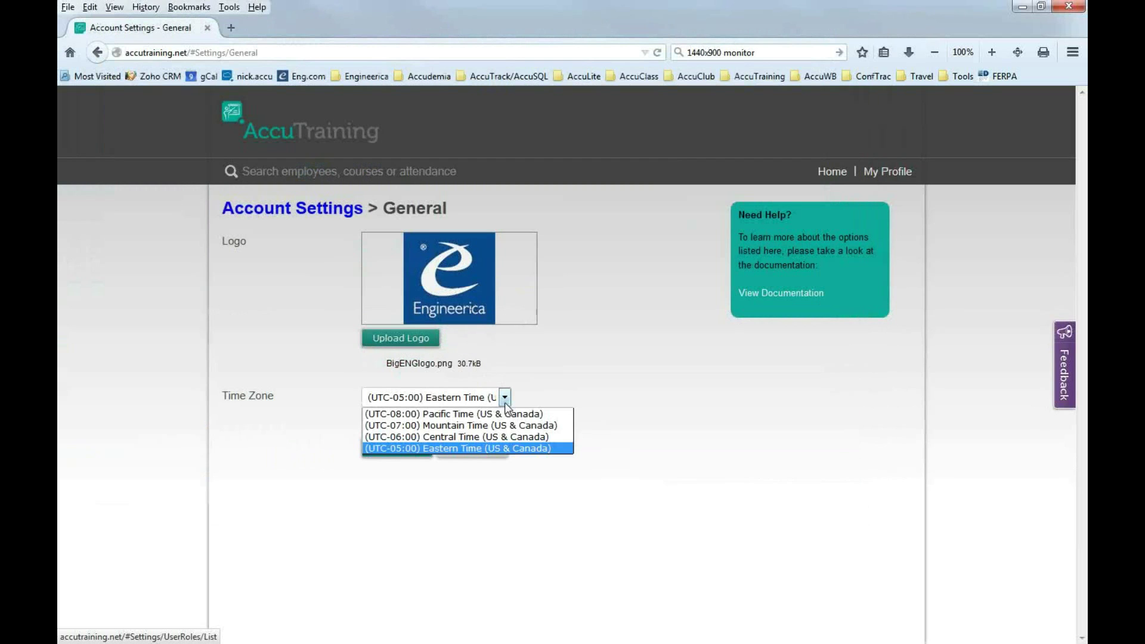
click(487, 446)
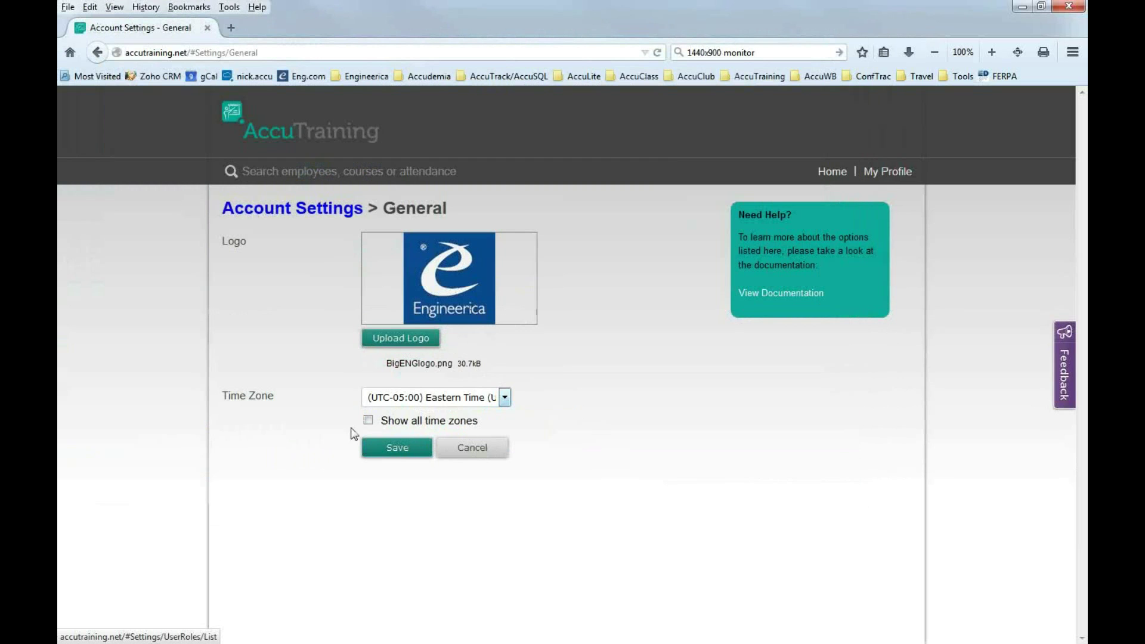
click(400, 450)
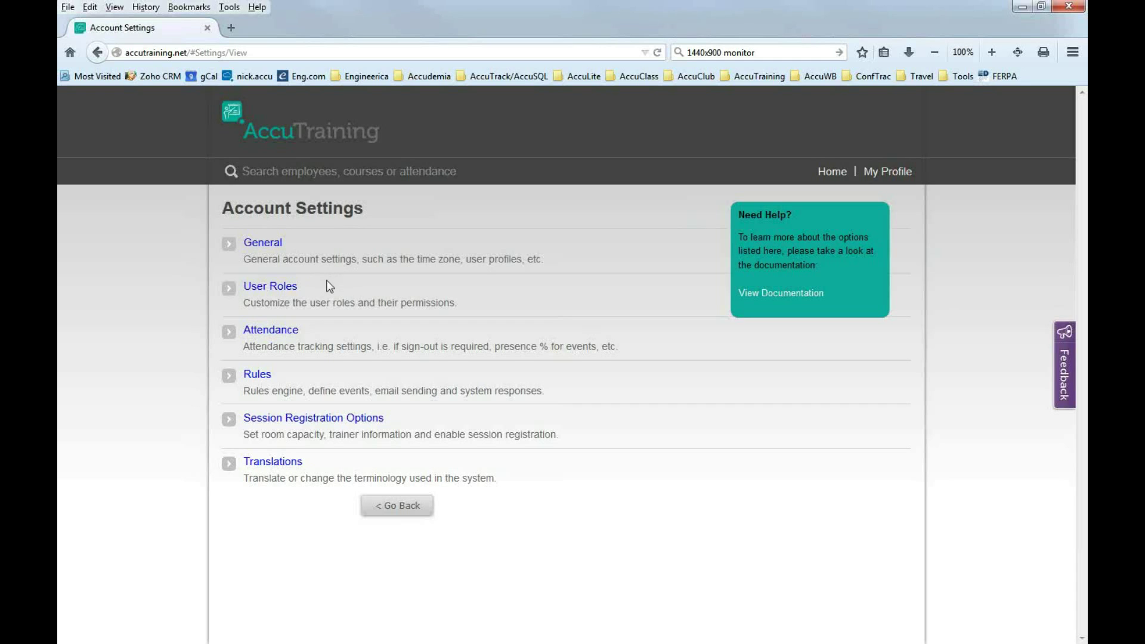
click(276, 338)
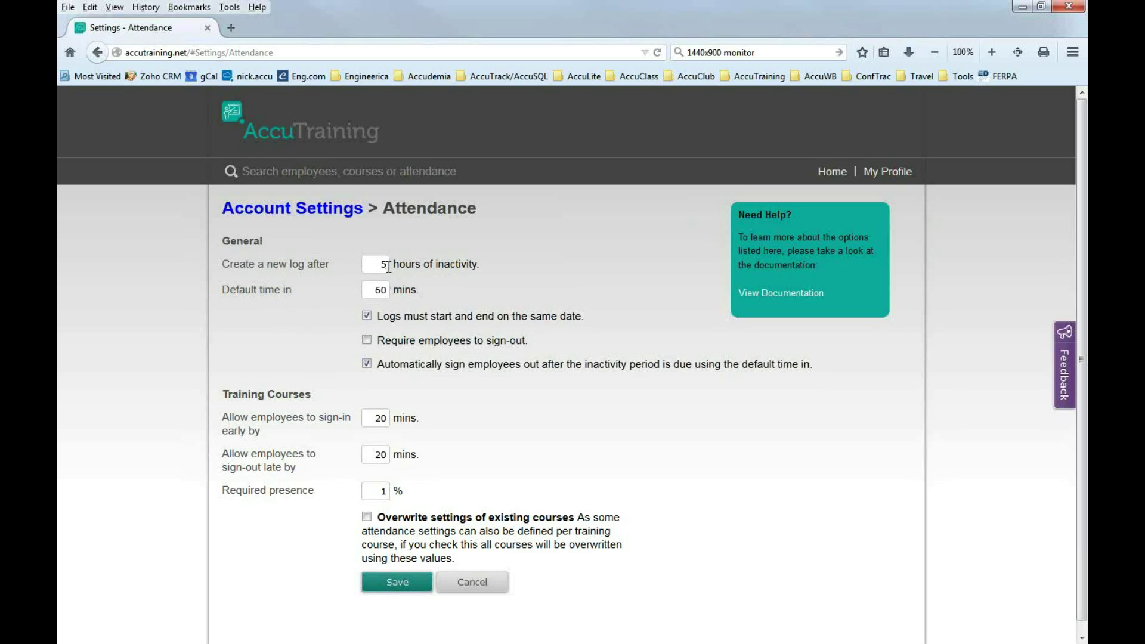
Review the Attendance form's hours-of-inactivity and default time-in values.
double_click(382, 266)
drag(249, 290, 296, 293)
click(382, 291)
double_click(382, 292)
double_click(392, 265)
Require employees to sign out and start a new log after 2 hours of inactivity.
click(367, 342)
double_click(383, 264)
double_click(377, 290)
double_click(385, 264)
text(2)
Set the late sign-out allowance to 10 minutes.
double_click(377, 417)
double_click(380, 455)
text(100)
key(BackSpace)
double_click(384, 493)
Check overwrite settings of existing courses and save the attendance settings.
click(366, 517)
click(395, 588)
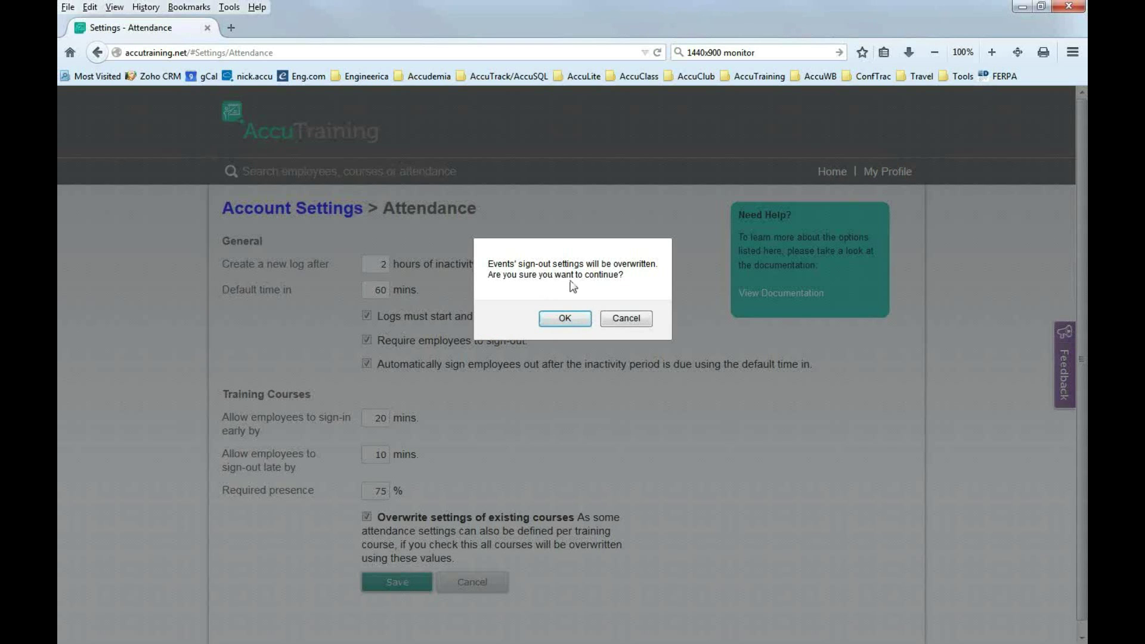
Confirm overwriting the courses' sign-out settings and return to the home page.
click(564, 320)
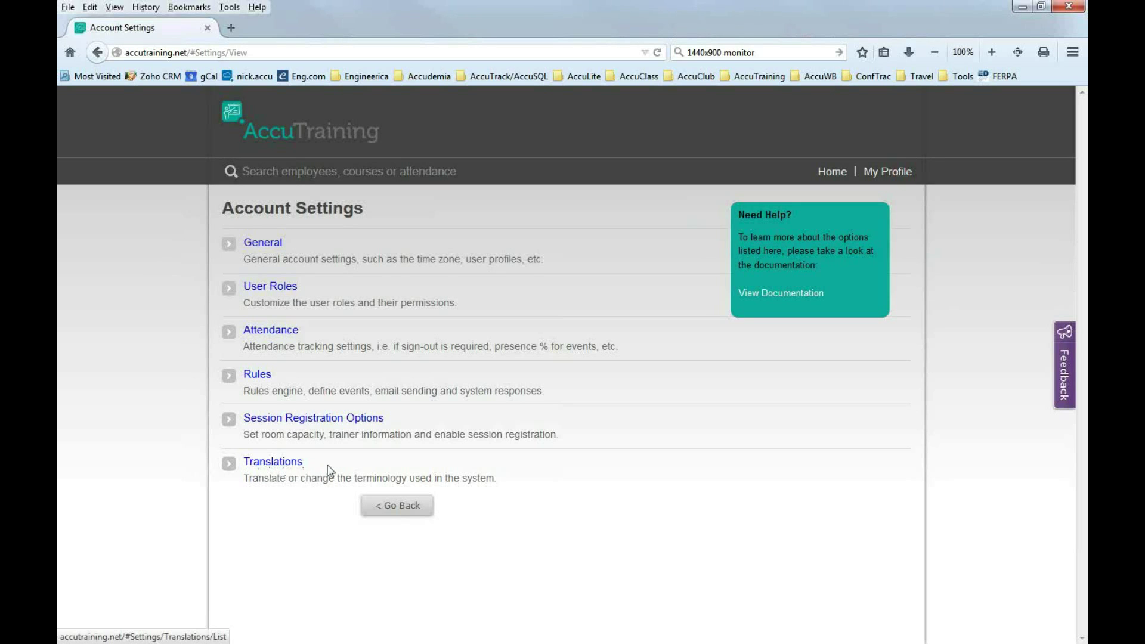
click(404, 507)
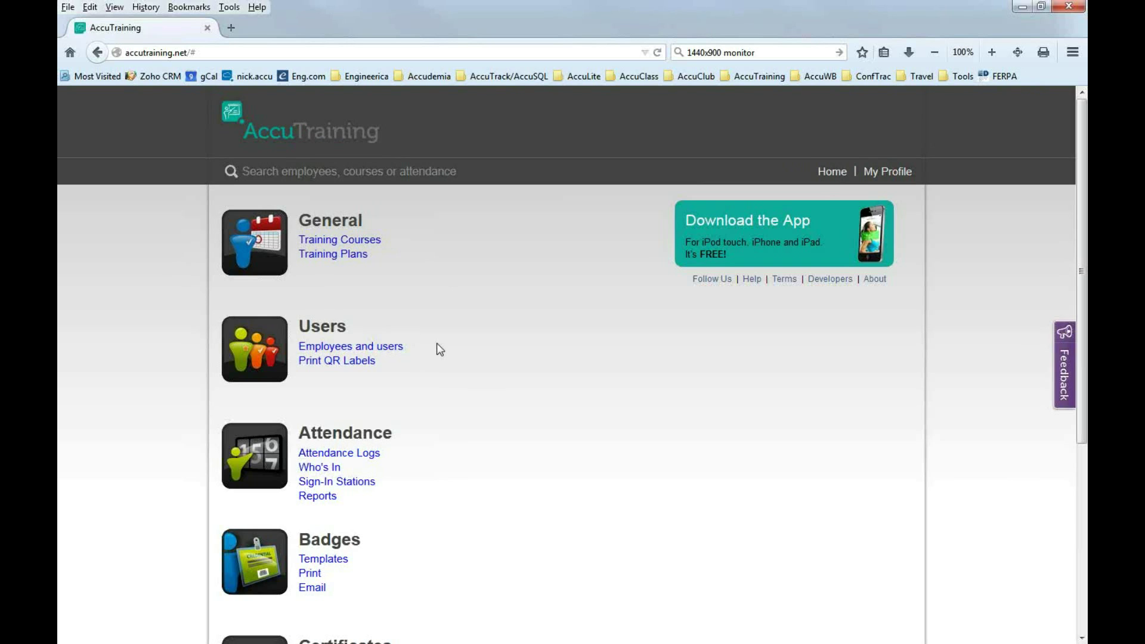
Open the Training Courses list from the home page's General section.
click(349, 244)
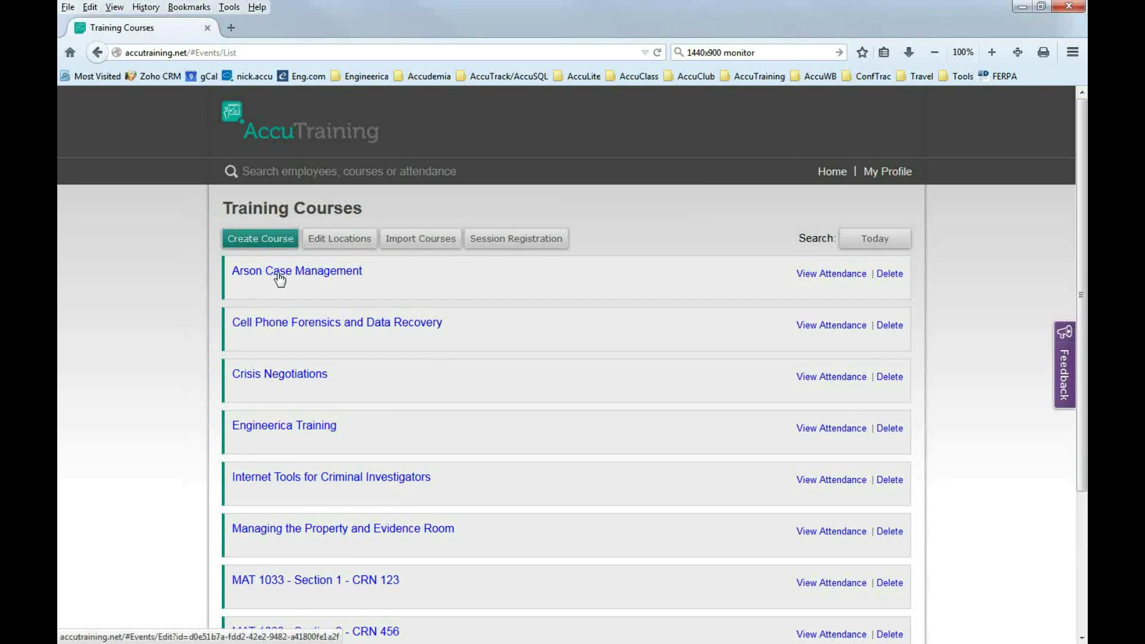
Open the Arson Case Management course's Edit Course page.
click(279, 278)
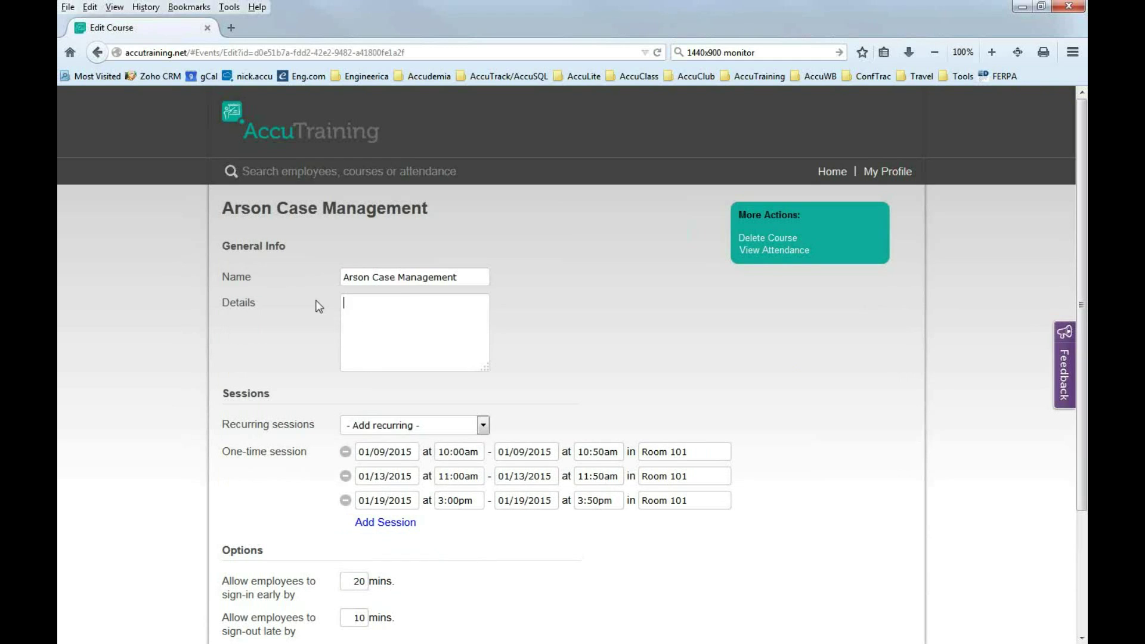
drag(460, 277, 315, 271)
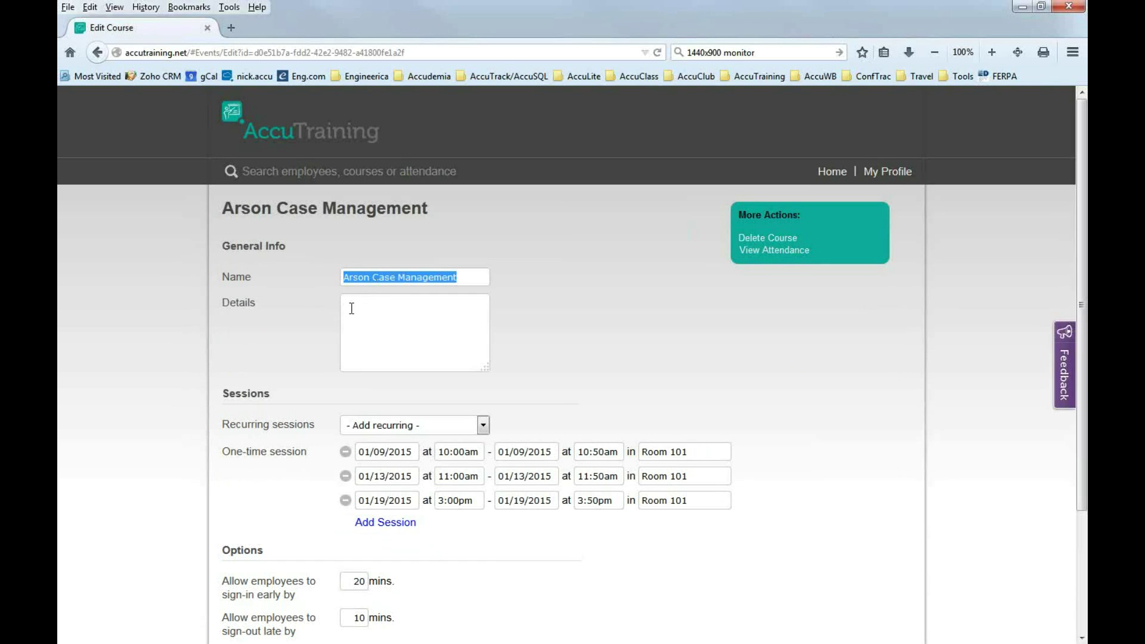
click(352, 308)
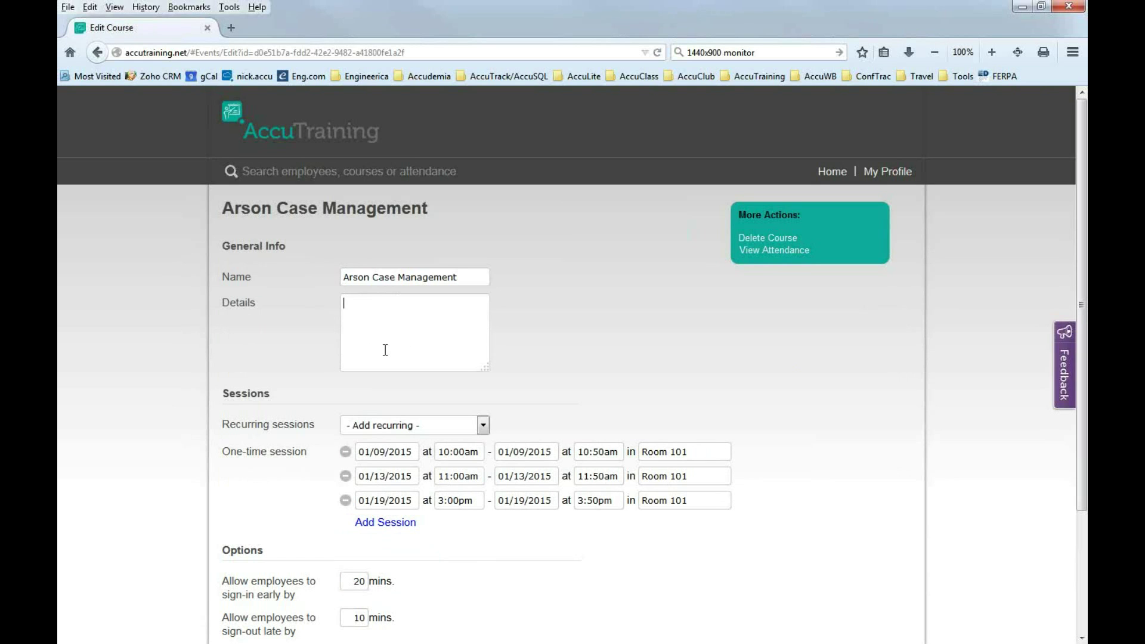
scroll(385, 350, down, 3)
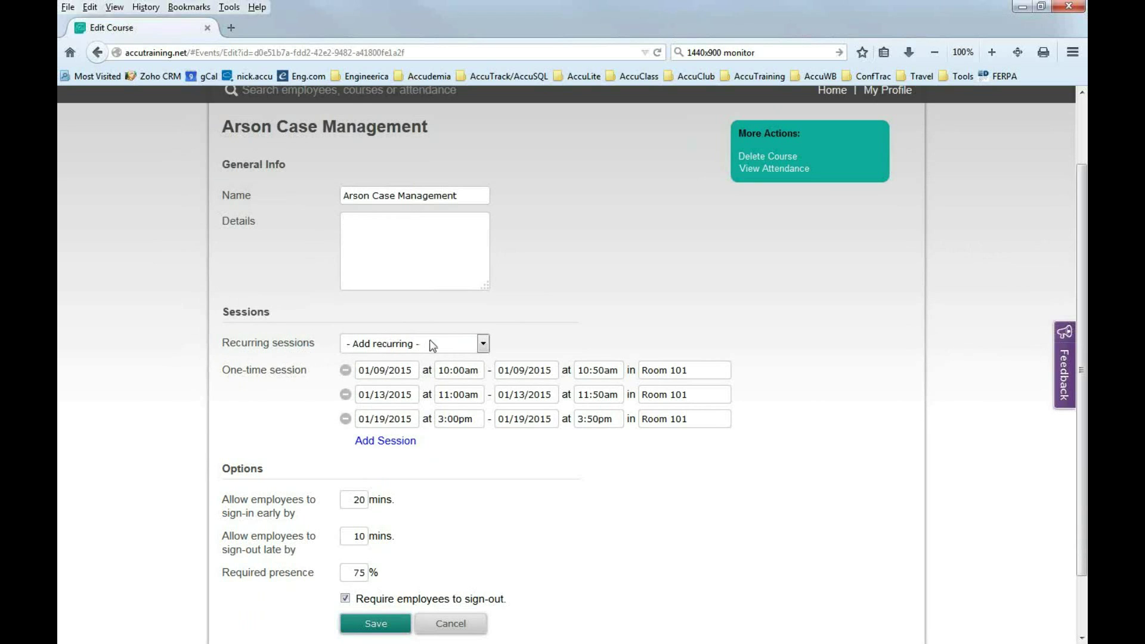
Add a recurring Wednesday session running 12:00pm to 12:50pm.
click(484, 345)
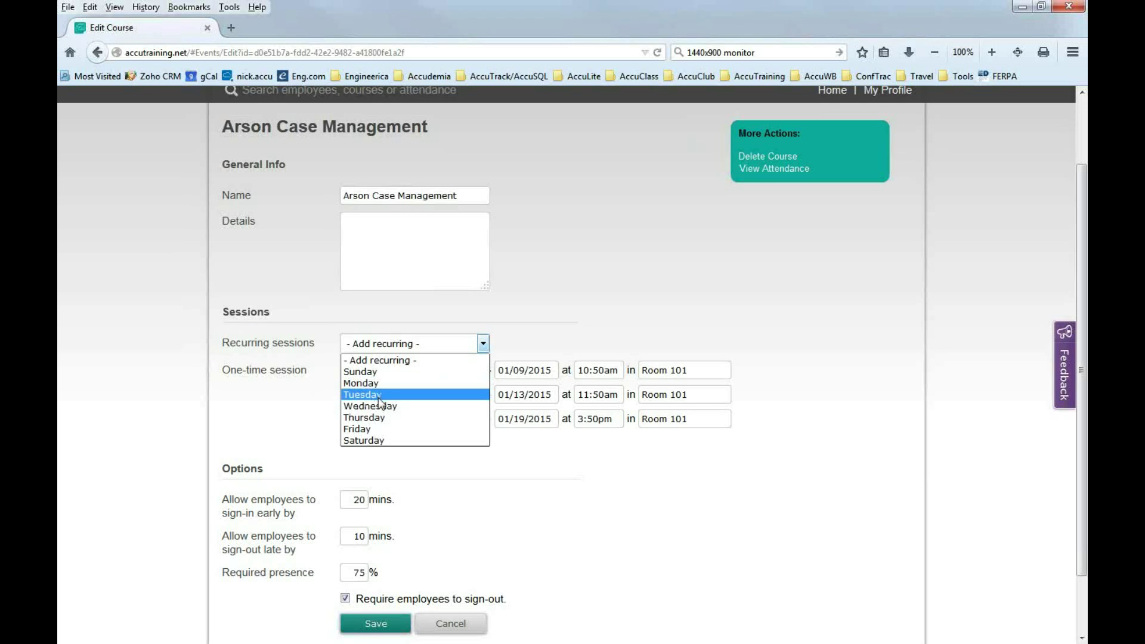
click(378, 405)
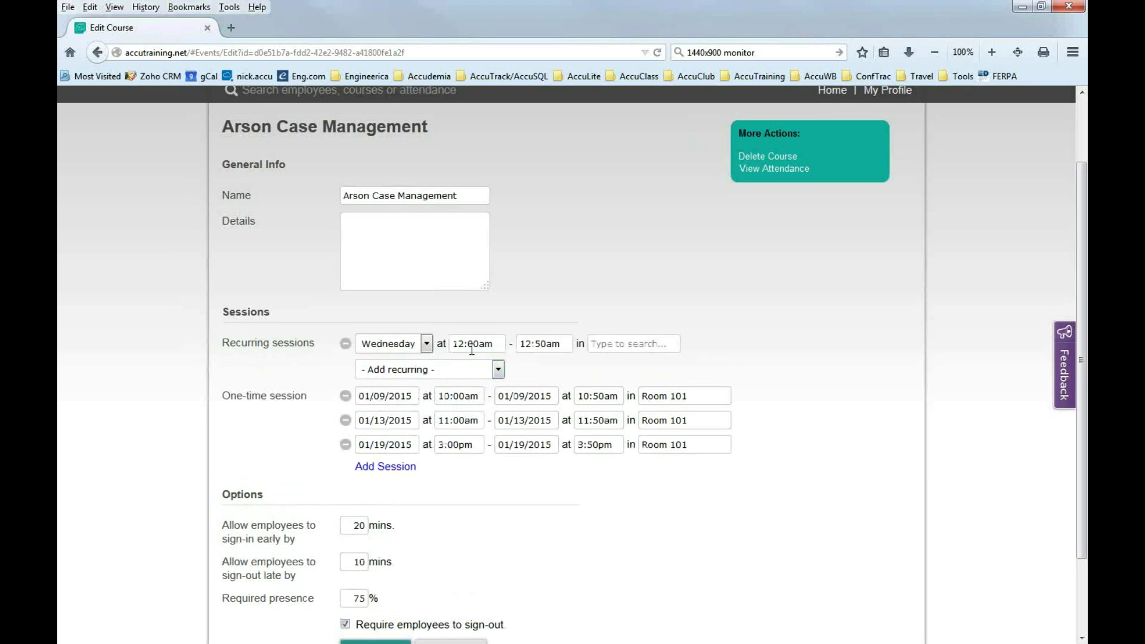
click(548, 345)
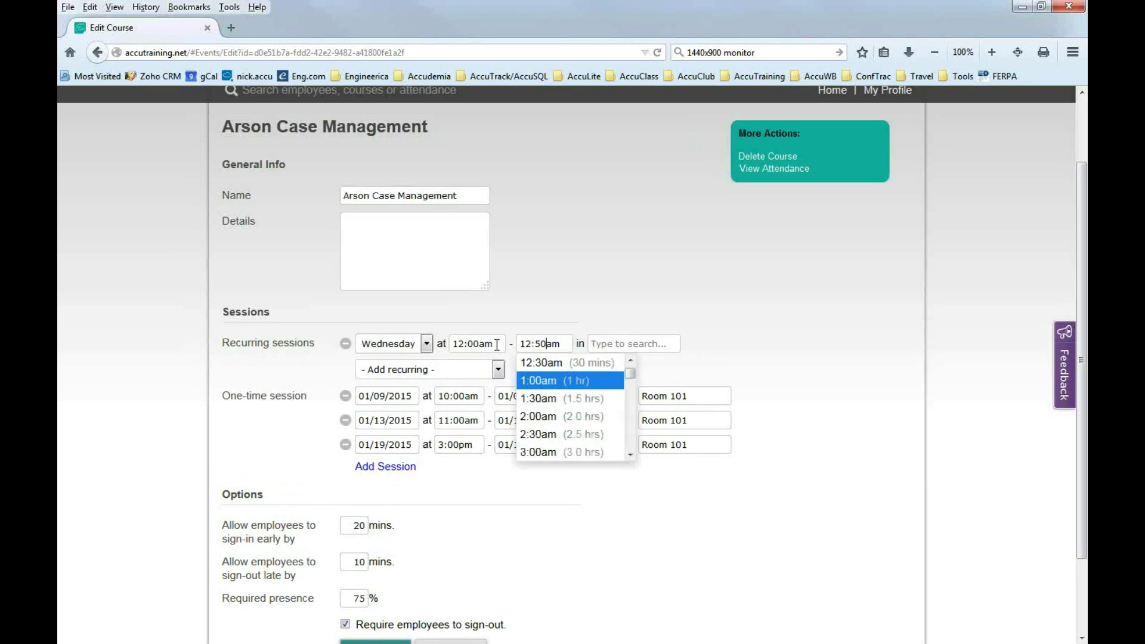
click(487, 343)
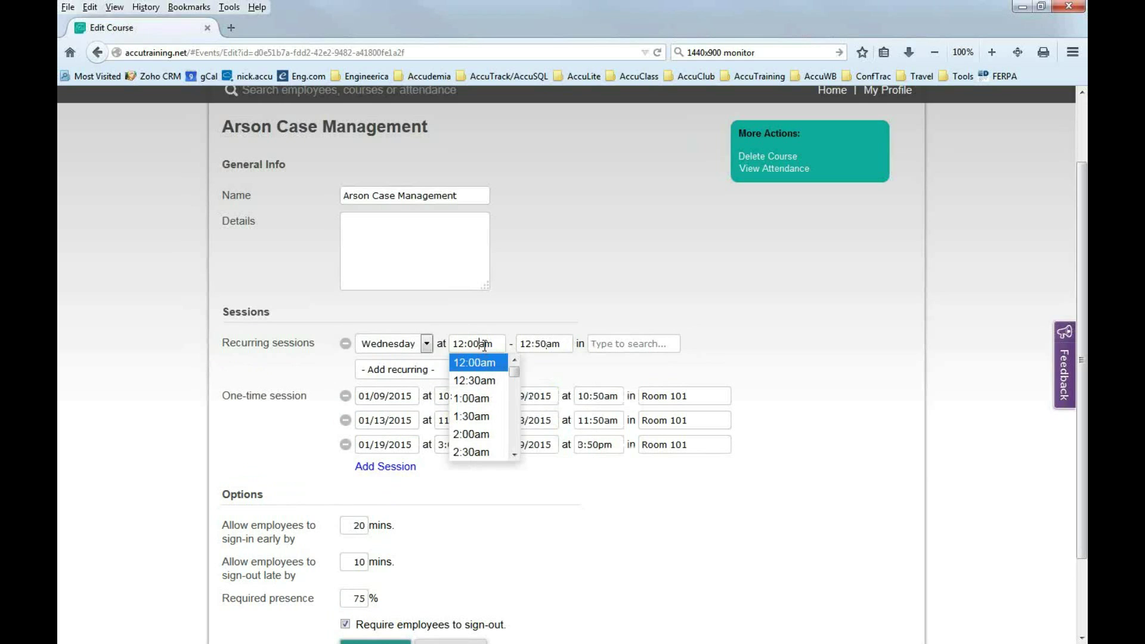
key(BackSpace)
text(p)
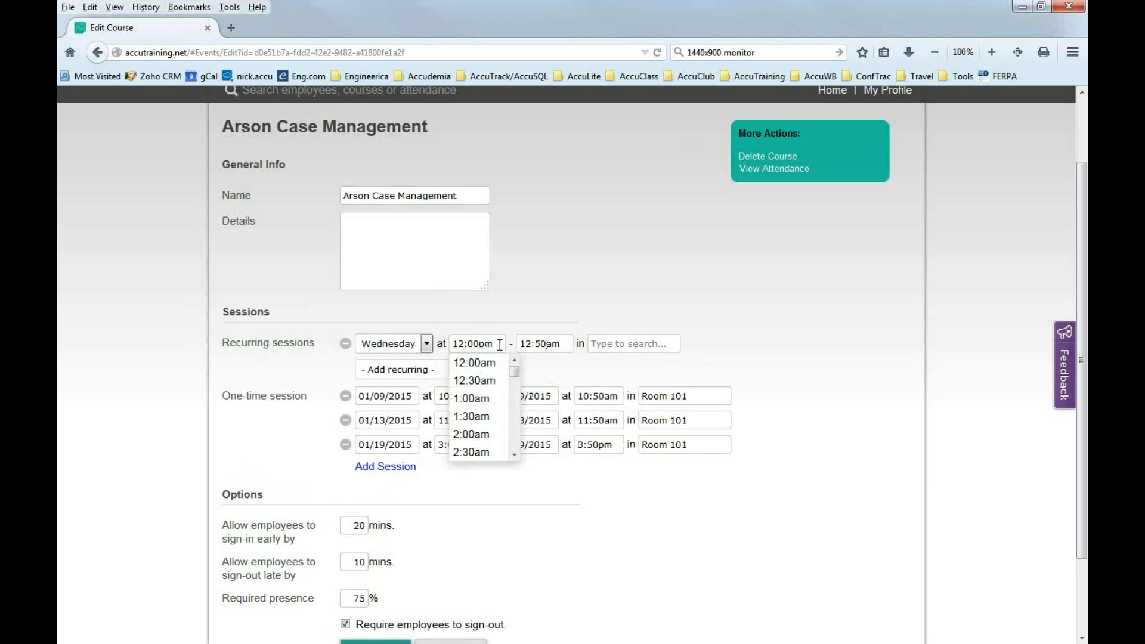
click(552, 344)
key(BackSpace)
text(p)
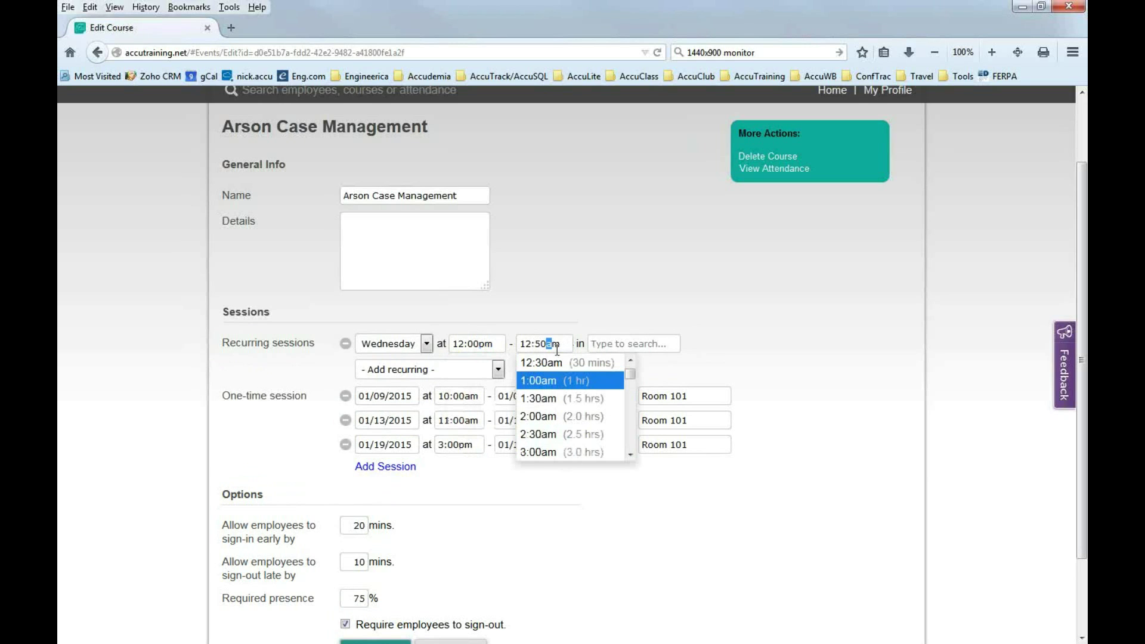
Set the Wednesday session's room to Default Location.
click(614, 344)
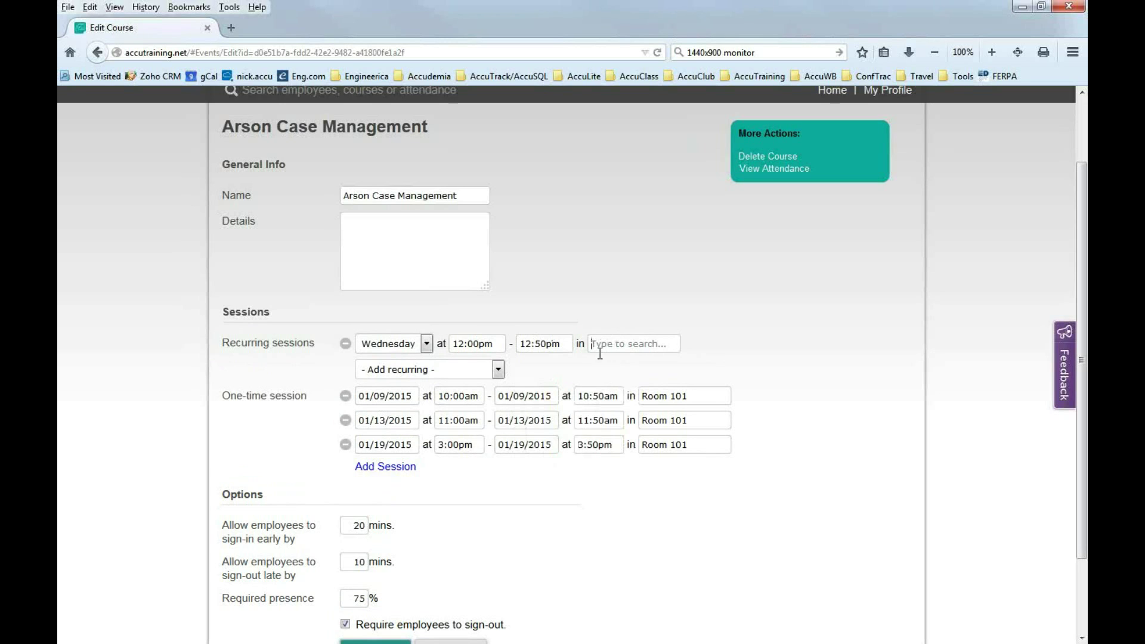
text(Defa)
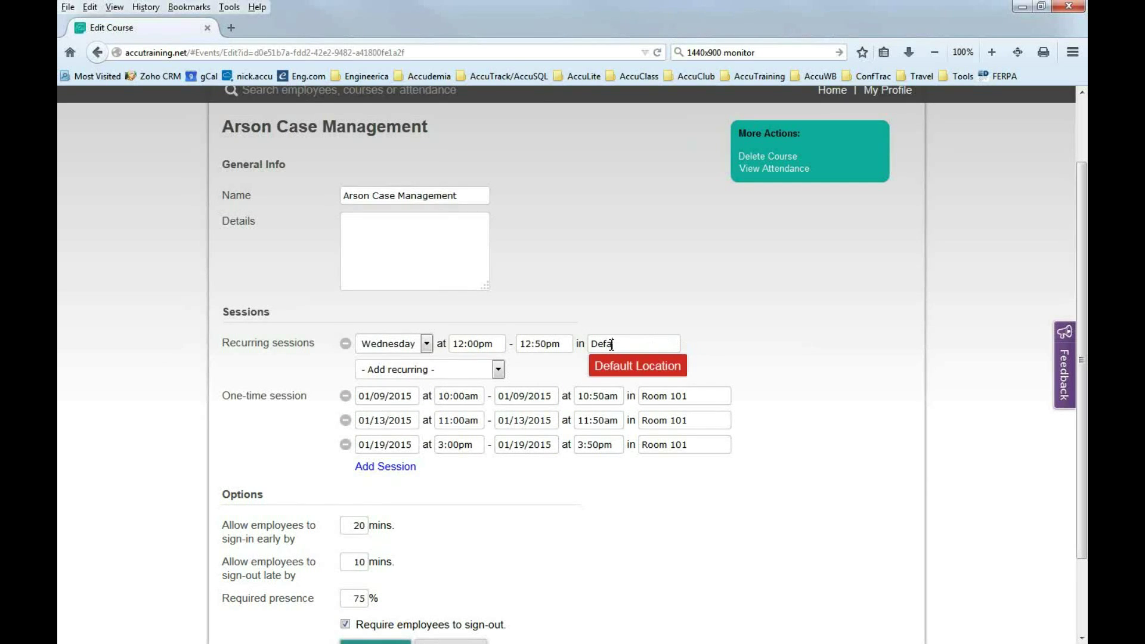
click(637, 370)
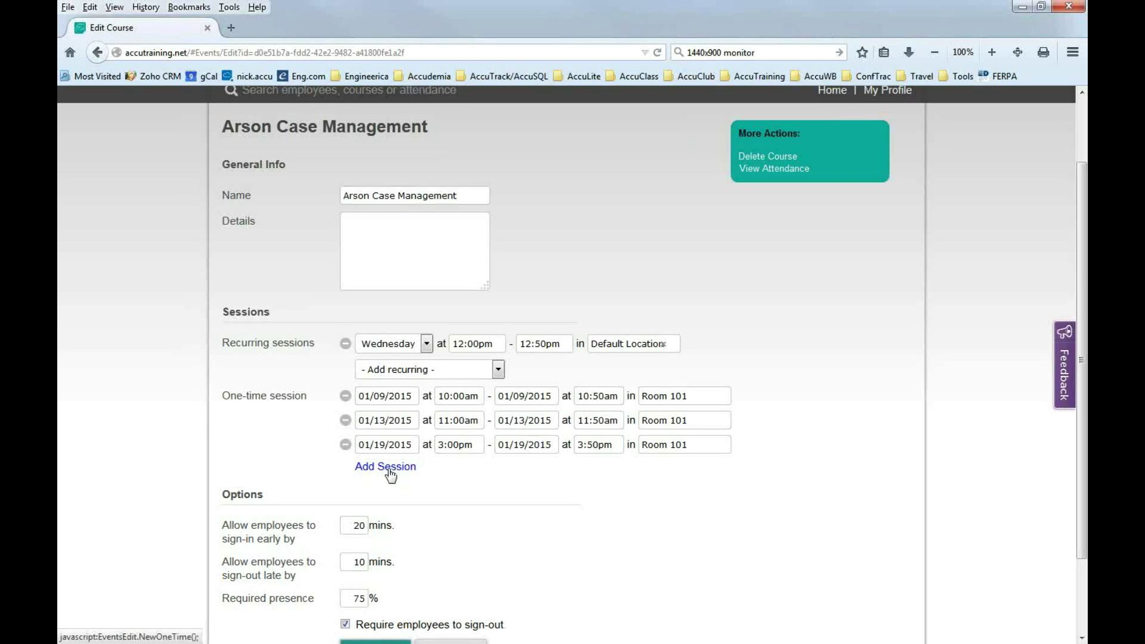
Add a fourth one-time session dated 02/14/2015.
click(391, 474)
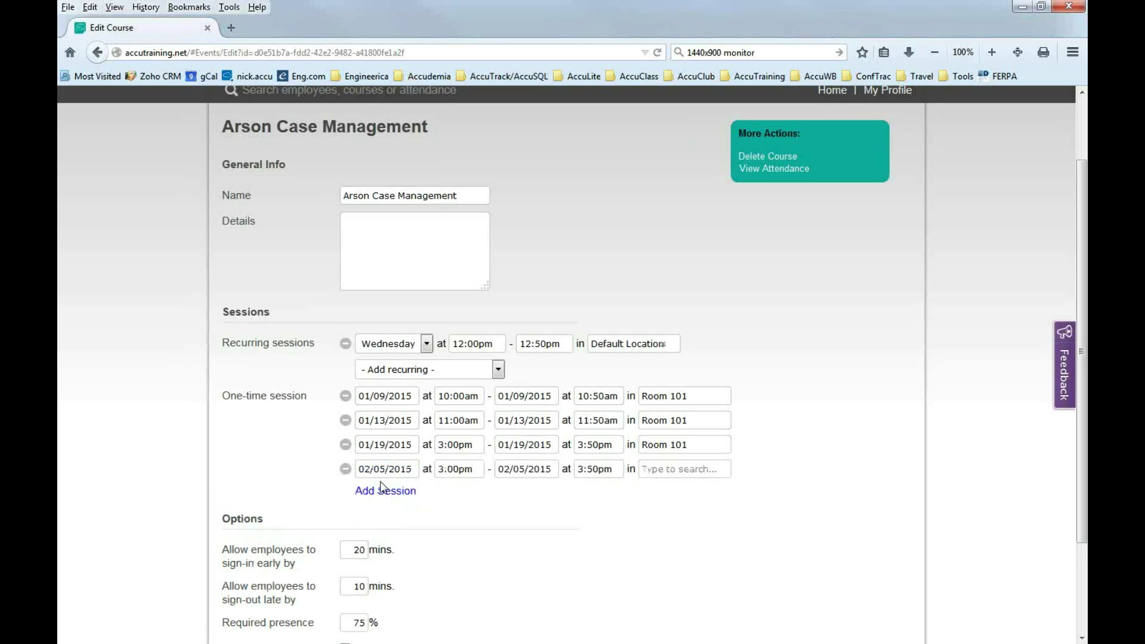
click(386, 469)
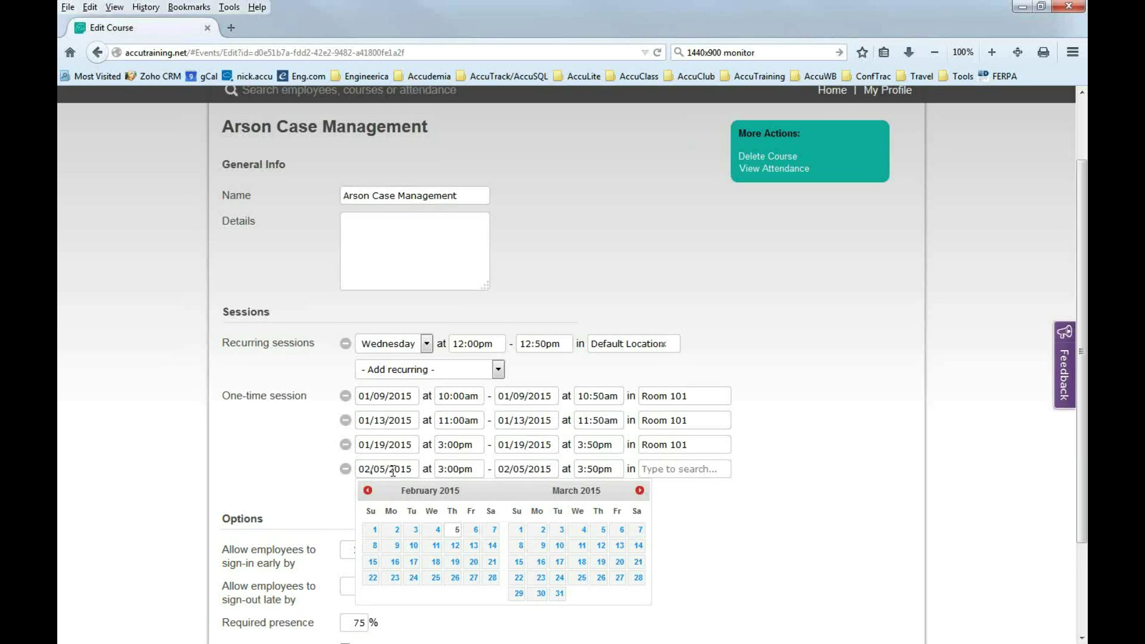
click(492, 547)
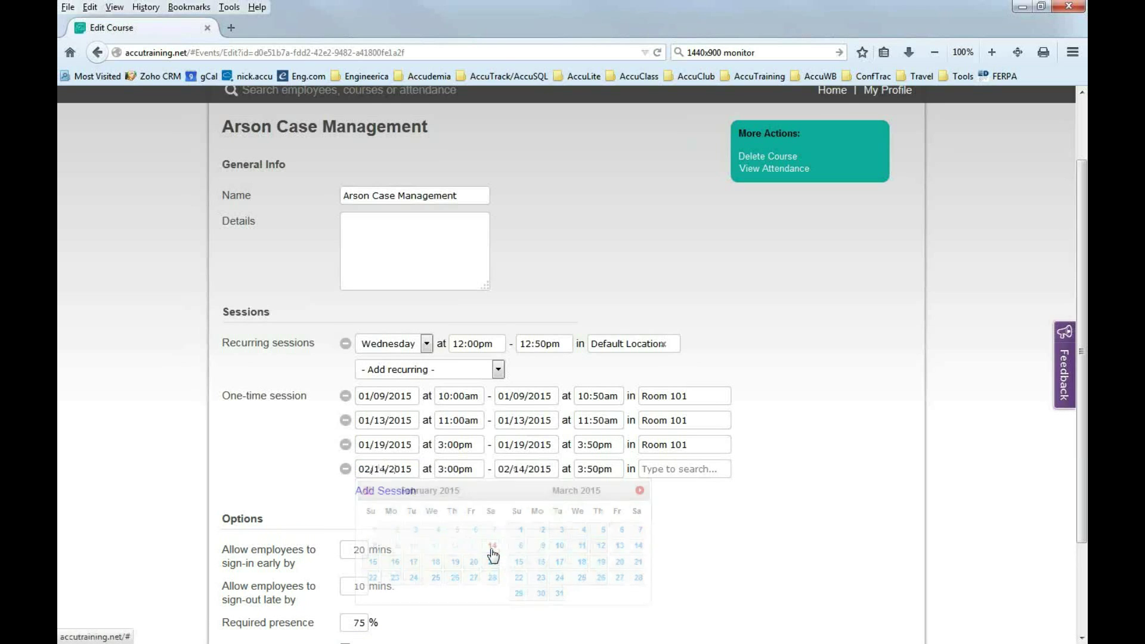
Make the new session start at 12:00pm and set its location to Default Location.
click(444, 472)
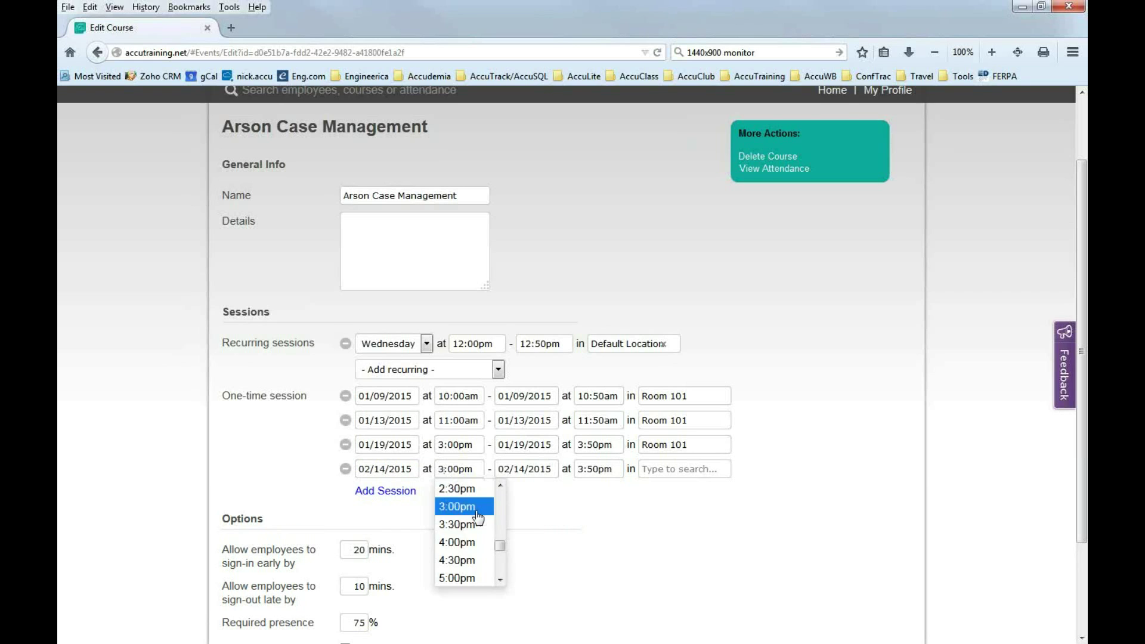
drag(499, 552, 500, 532)
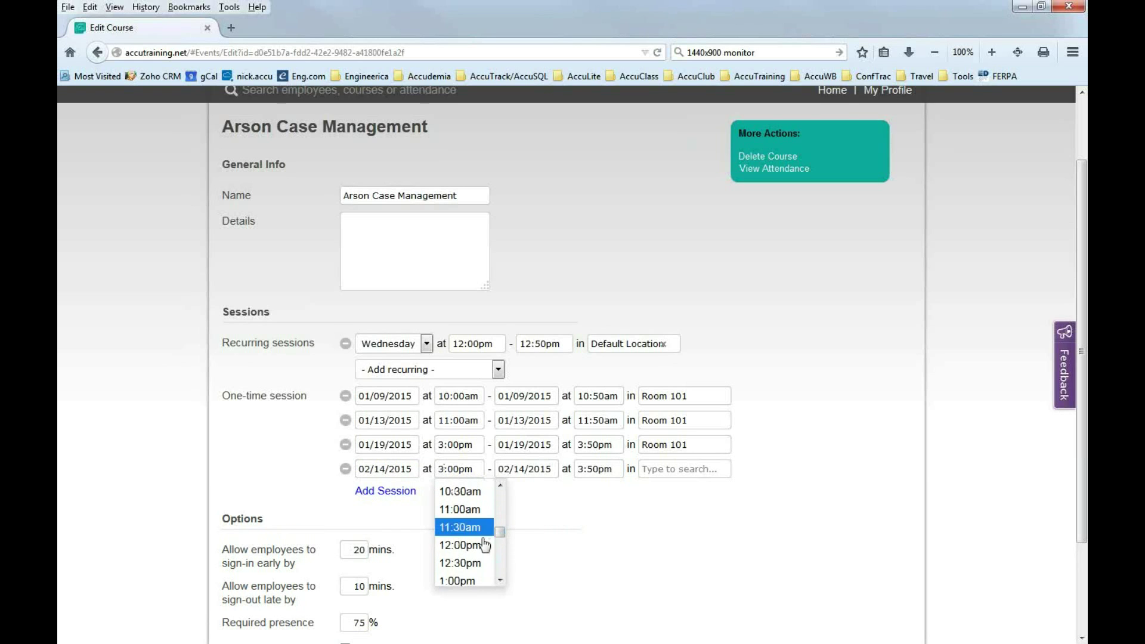
click(469, 546)
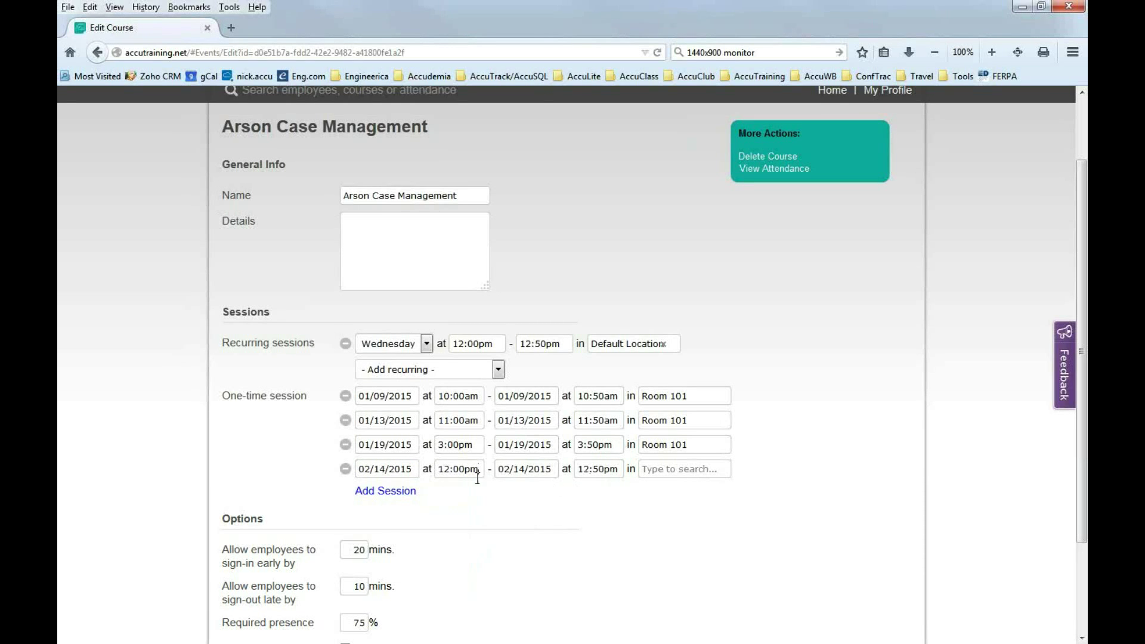
click(655, 472)
text(def)
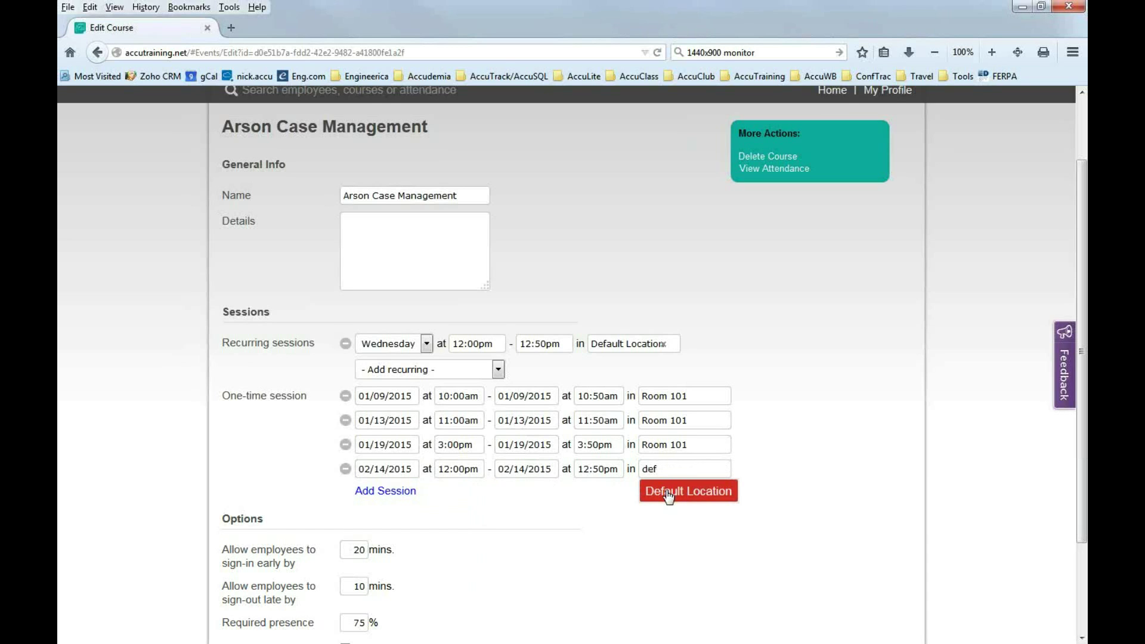
click(667, 493)
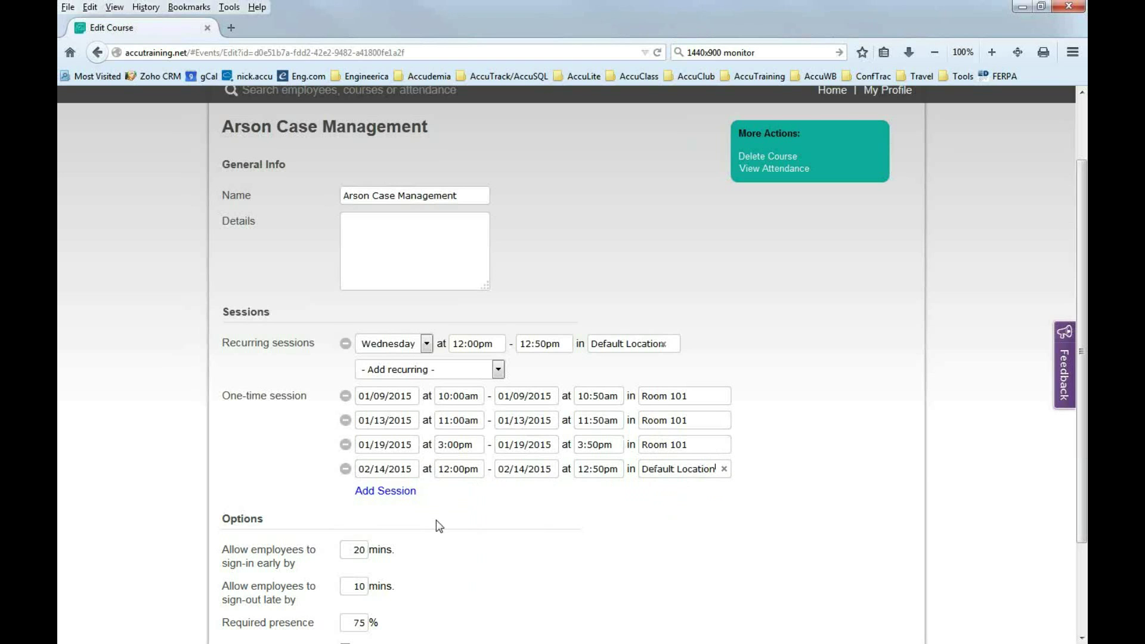
Check the Options values (20 mins sign-in, 10 mins sign-out, 75% presence) and save the course.
scroll(435, 520, down, 3)
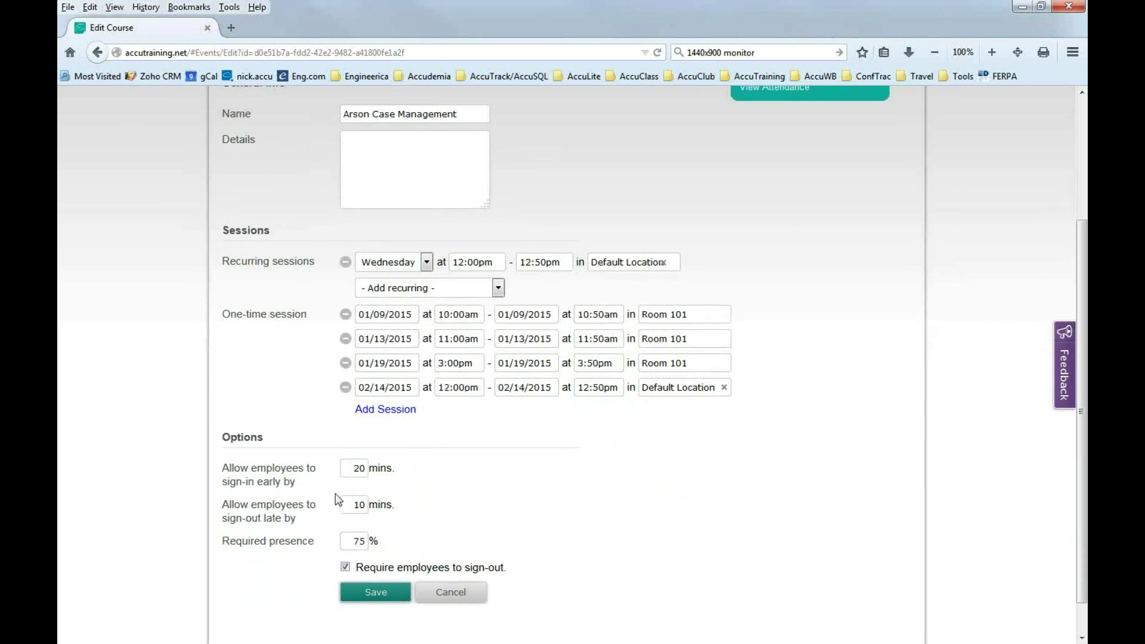
scroll(402, 462, down, 1)
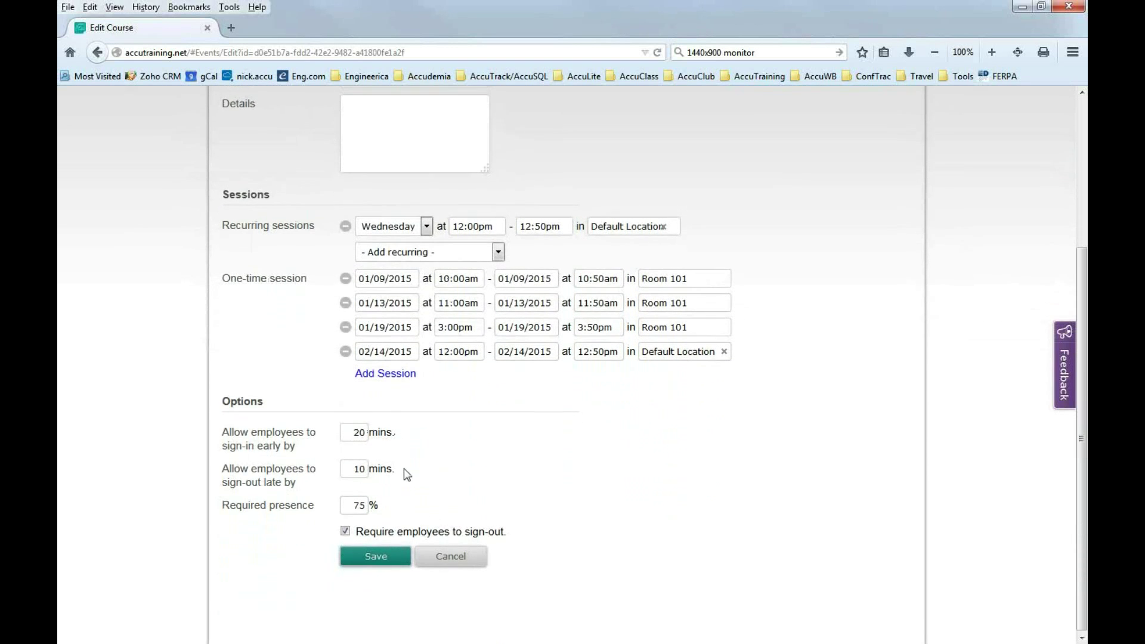
double_click(357, 431)
drag(351, 467, 368, 472)
double_click(359, 504)
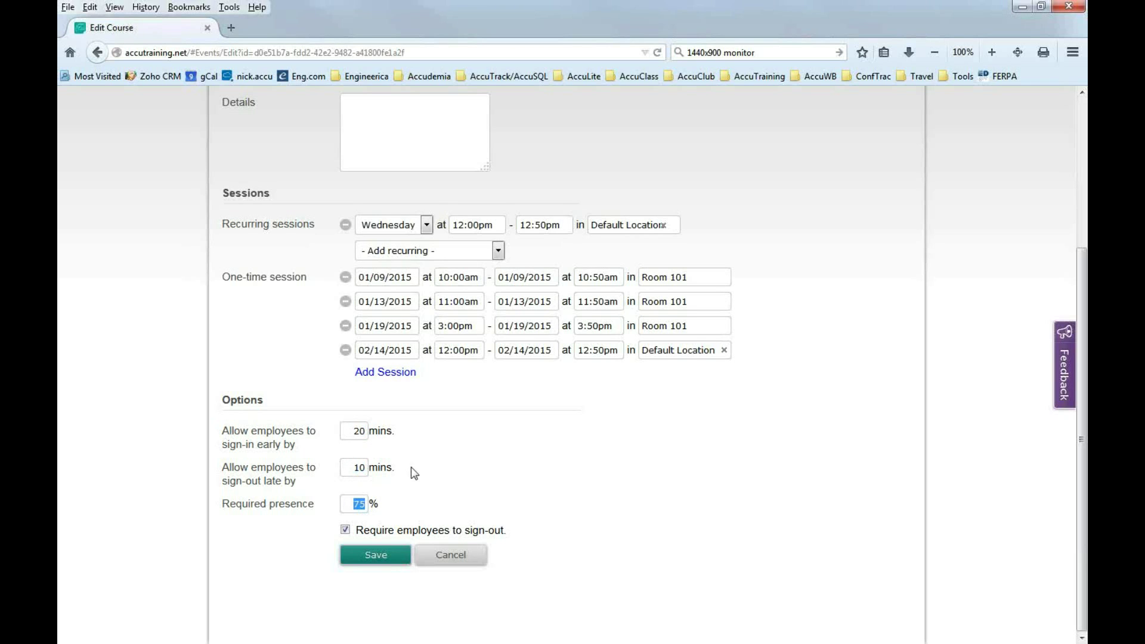
drag(349, 431, 370, 471)
double_click(358, 505)
click(357, 471)
click(375, 561)
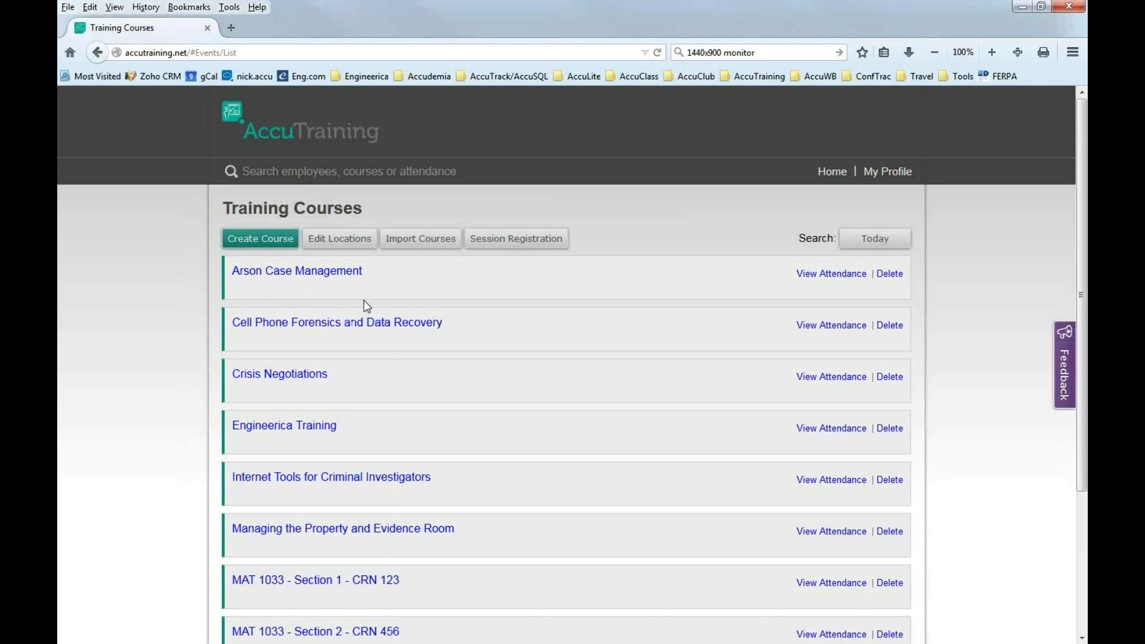
Go to the home dashboard and scroll down to the Advanced Options section.
click(828, 174)
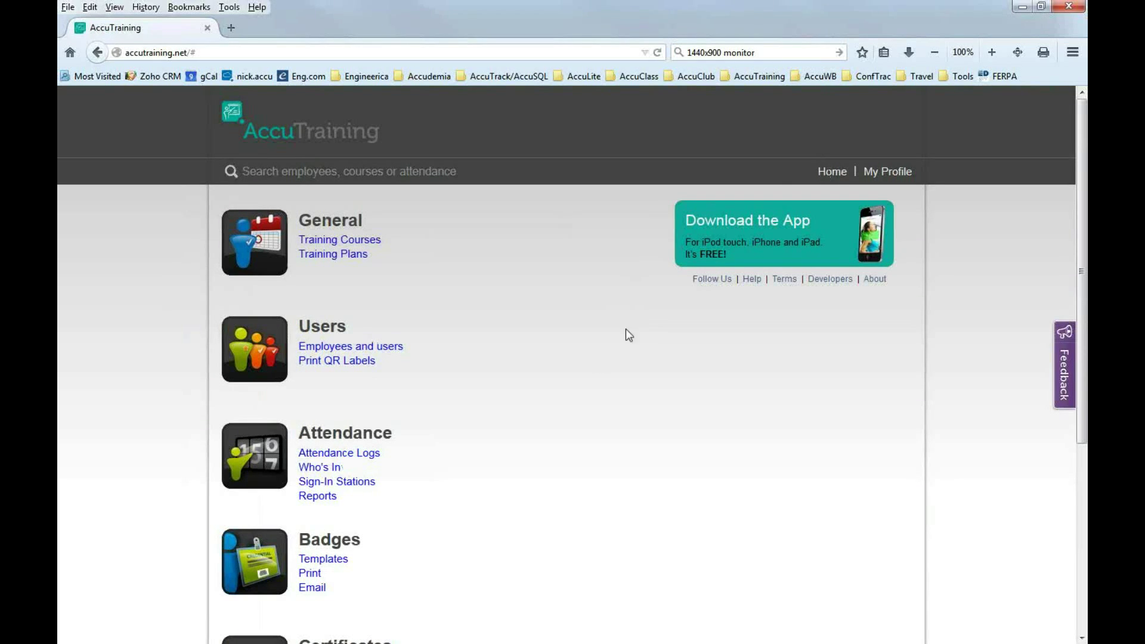
scroll(464, 436, down, 4)
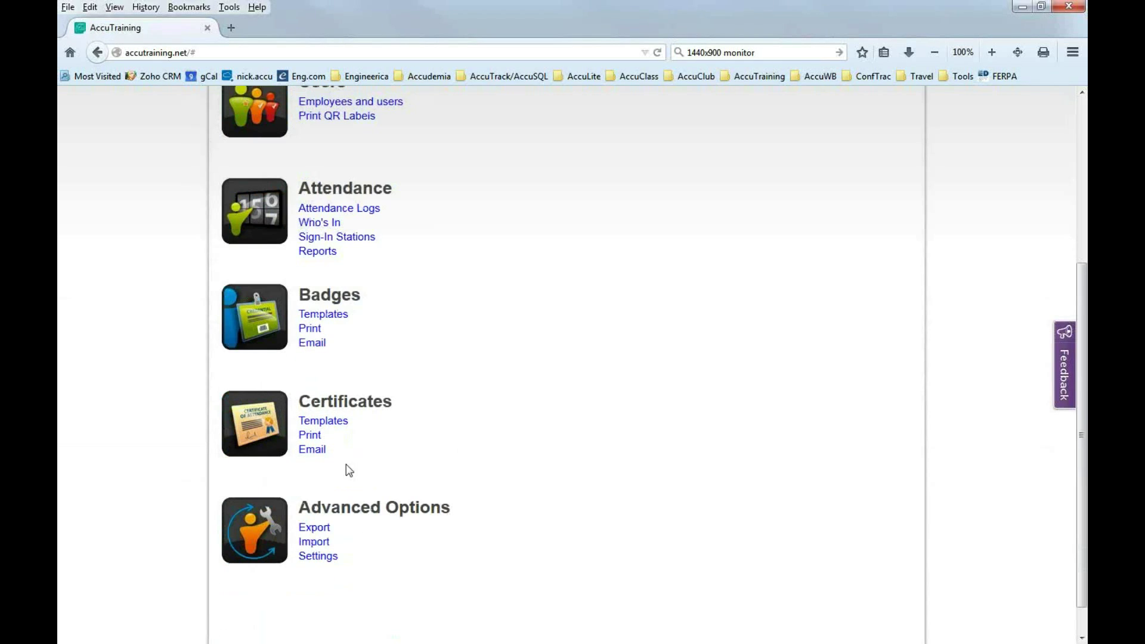
Open Import Data, review the import types without choosing one, then view the import documentation.
click(319, 543)
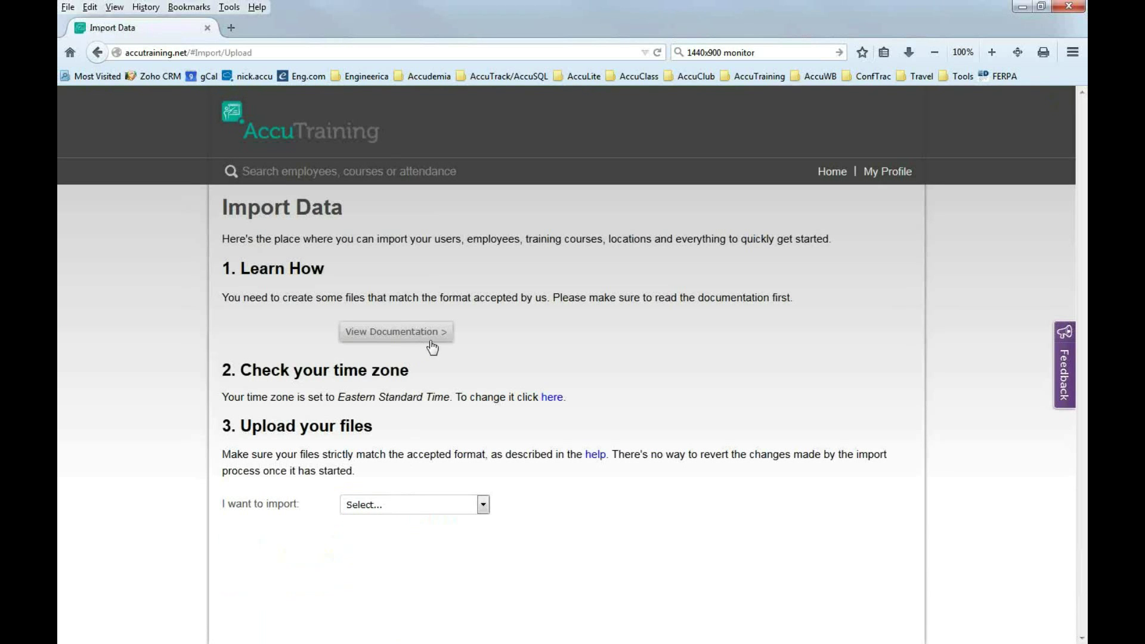
click(483, 506)
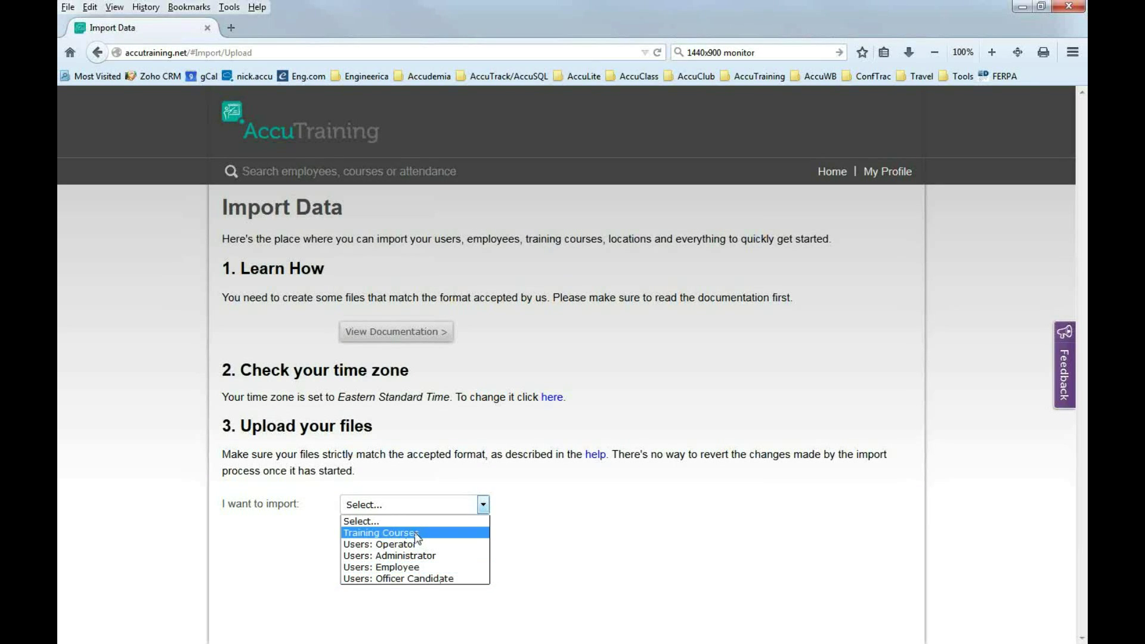
click(544, 532)
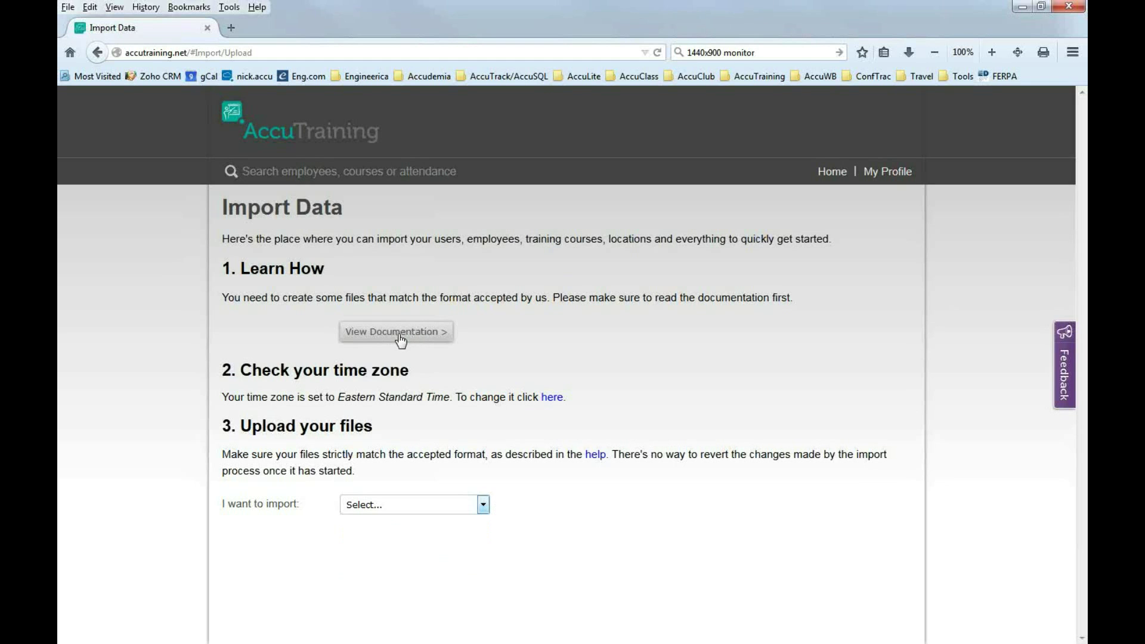
click(398, 332)
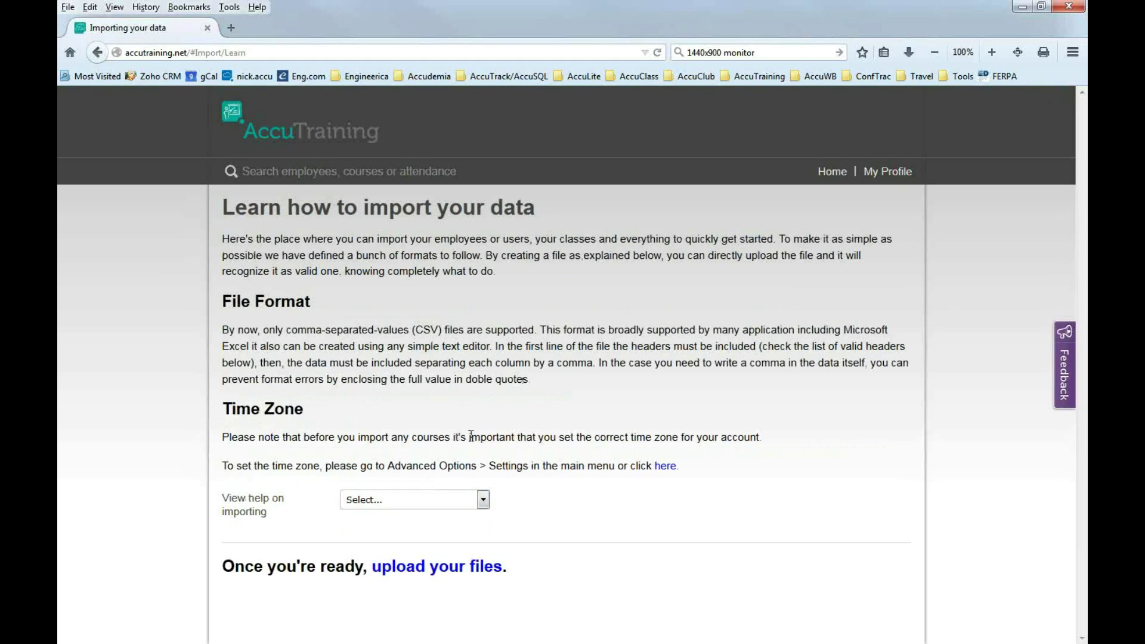
Read the Training Courses import help example, then go back to the home dashboard.
click(485, 504)
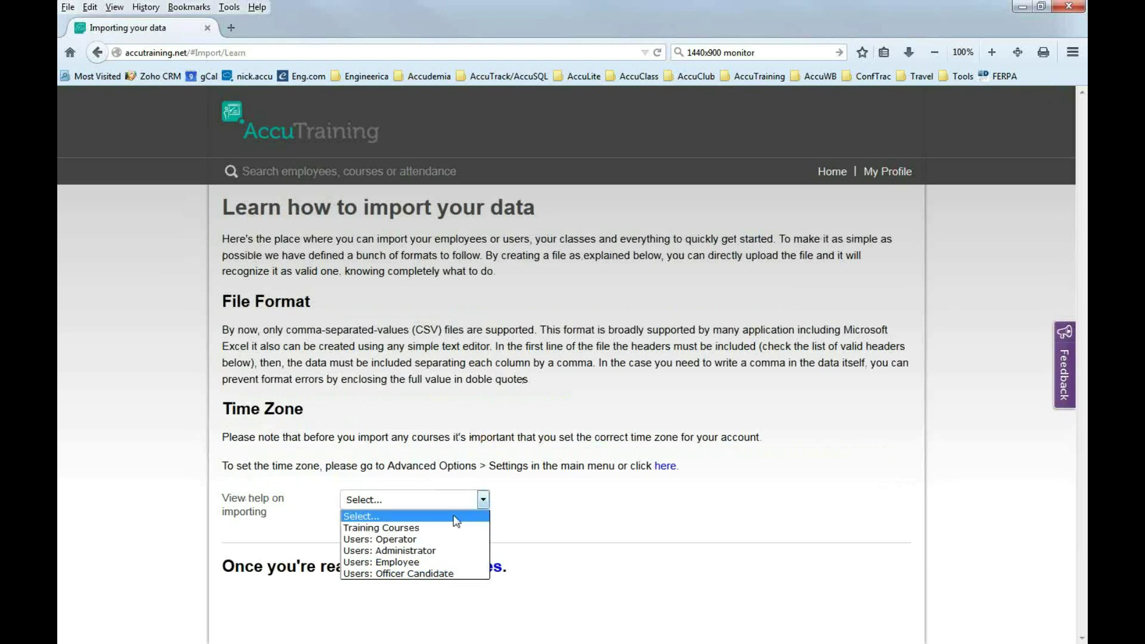
click(371, 531)
scroll(429, 566, down, 6)
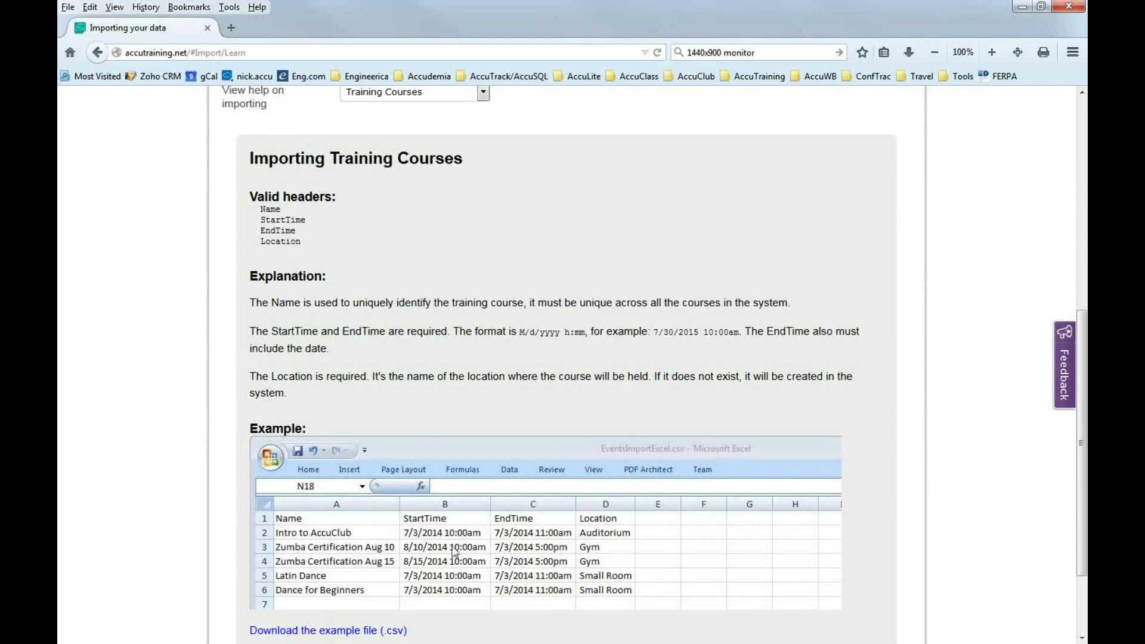
scroll(441, 567, down, 2)
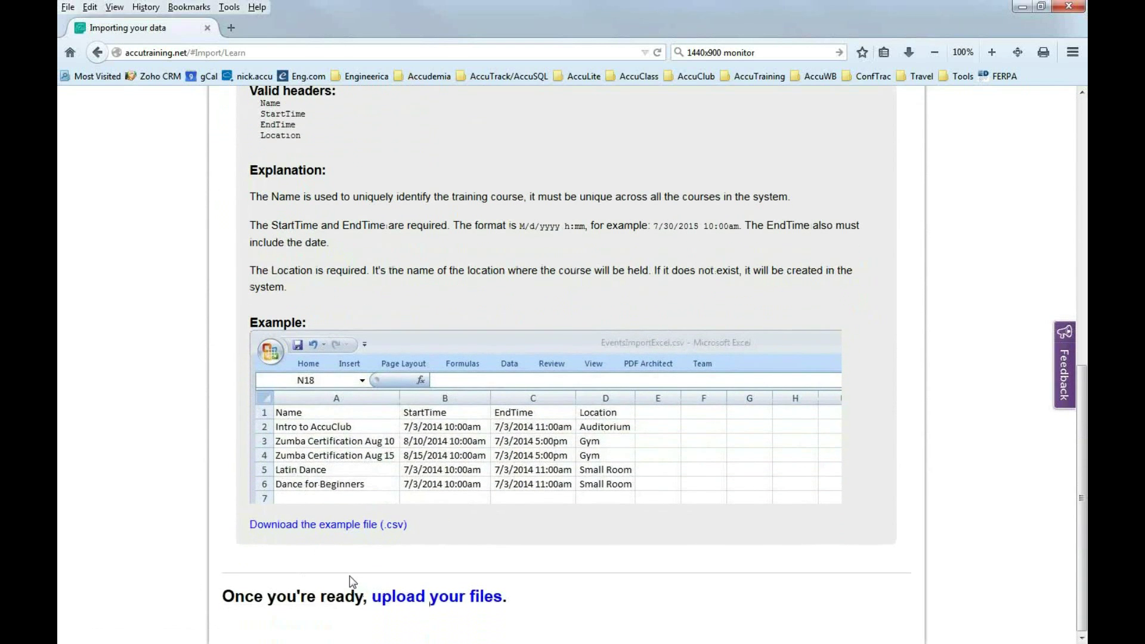
scroll(355, 564, up, 5)
scroll(367, 544, up, 5)
click(835, 172)
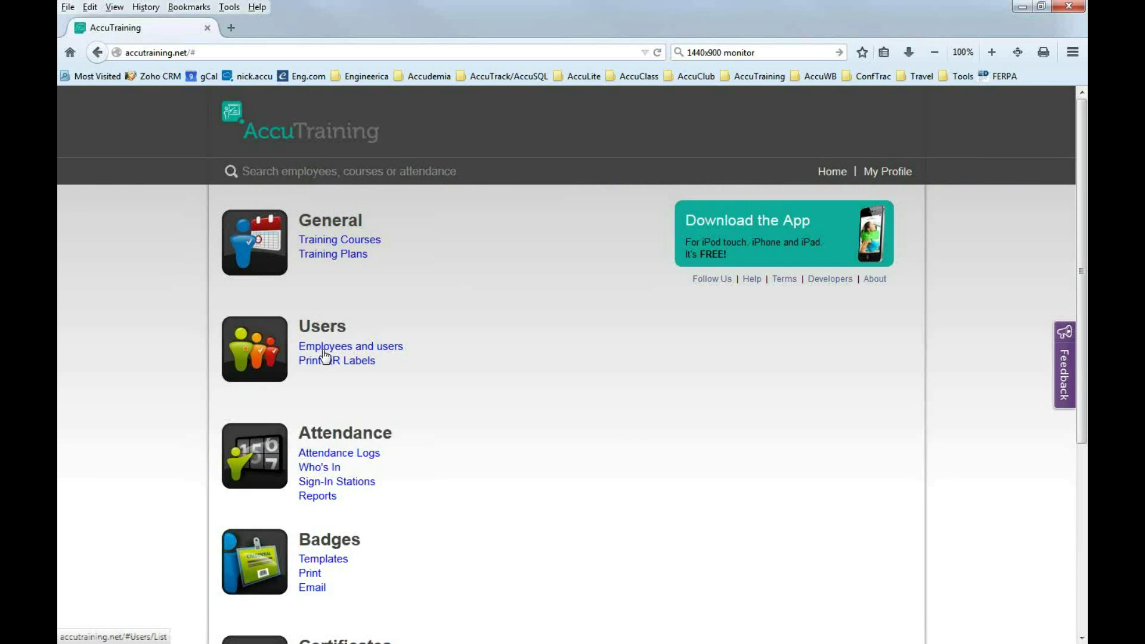
From Employees and users, open the fourth user's record, cancel, and reopen it for editing.
click(324, 351)
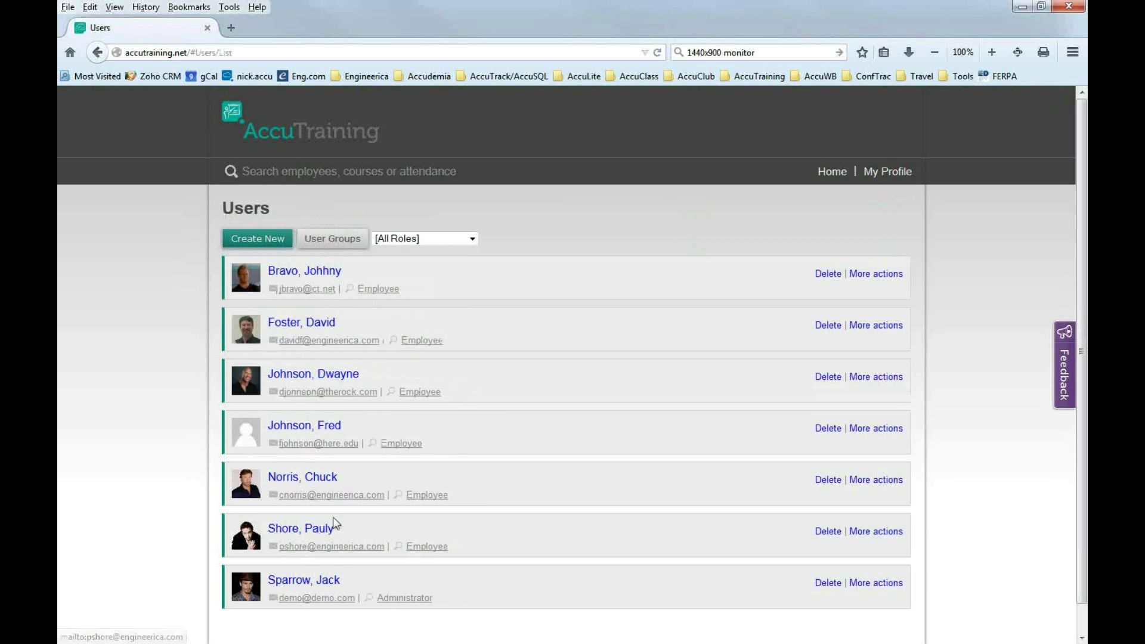
click(294, 429)
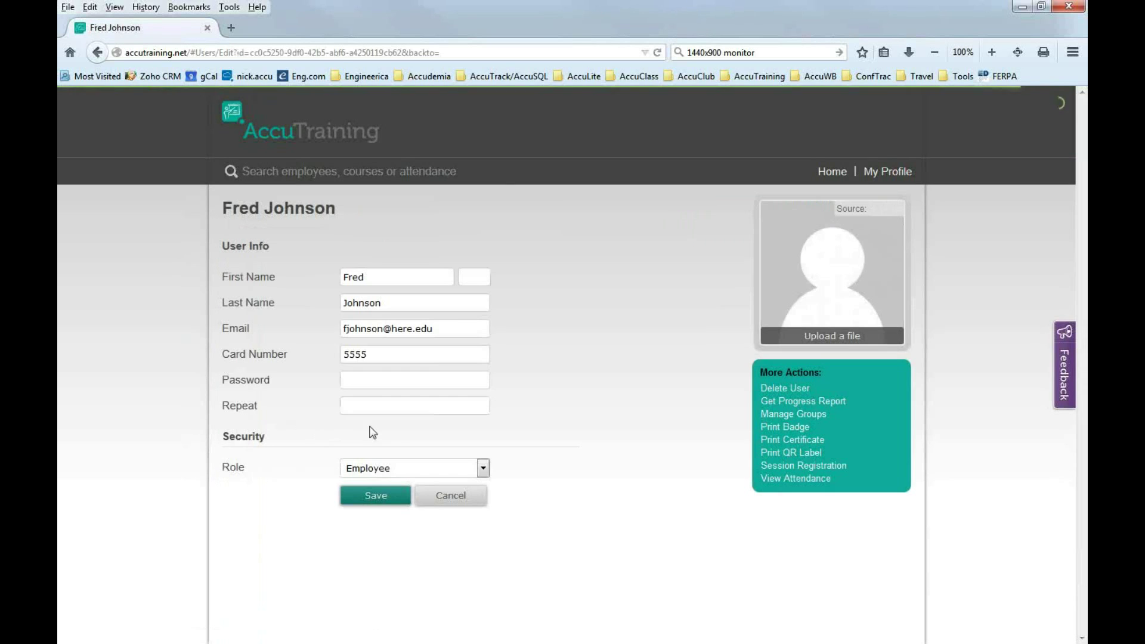
click(452, 502)
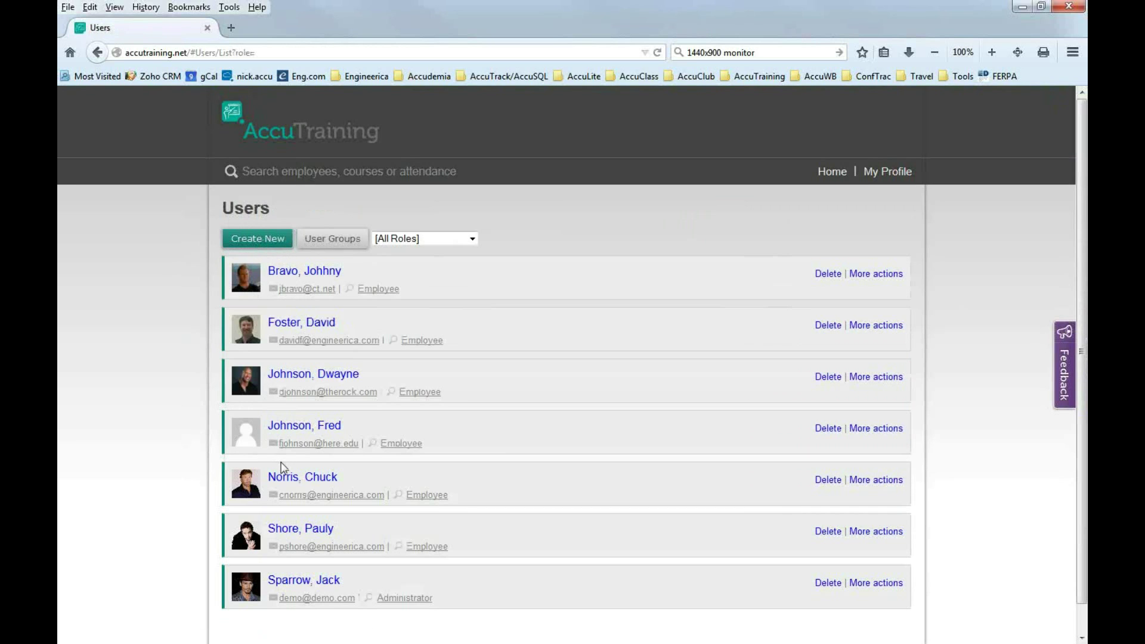
click(295, 429)
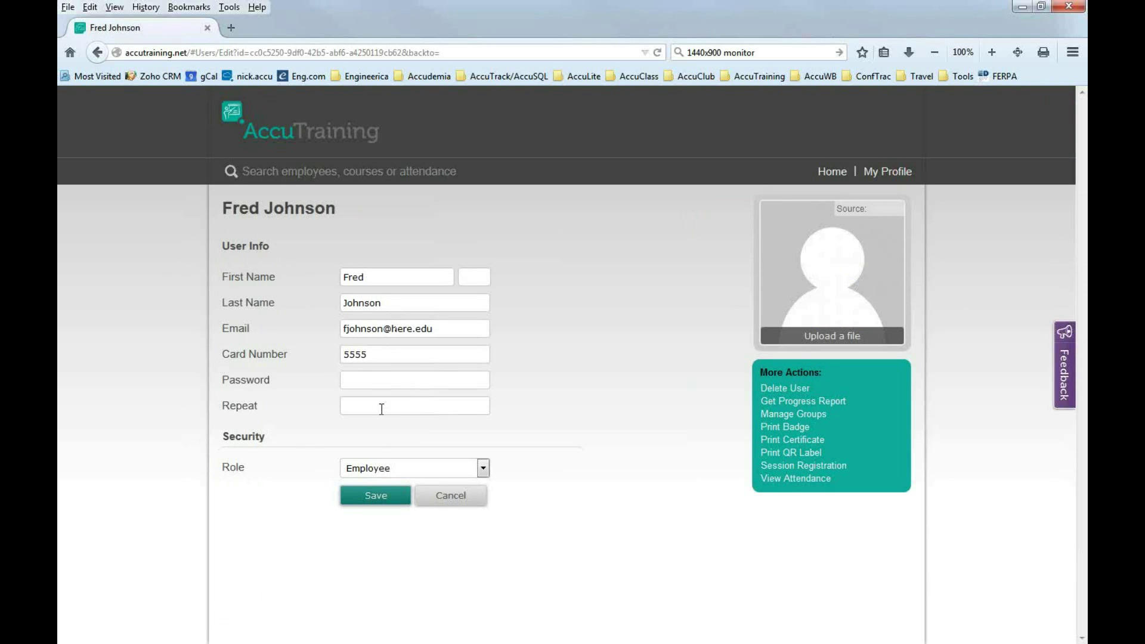
click(380, 278)
click(451, 331)
drag(376, 357, 329, 356)
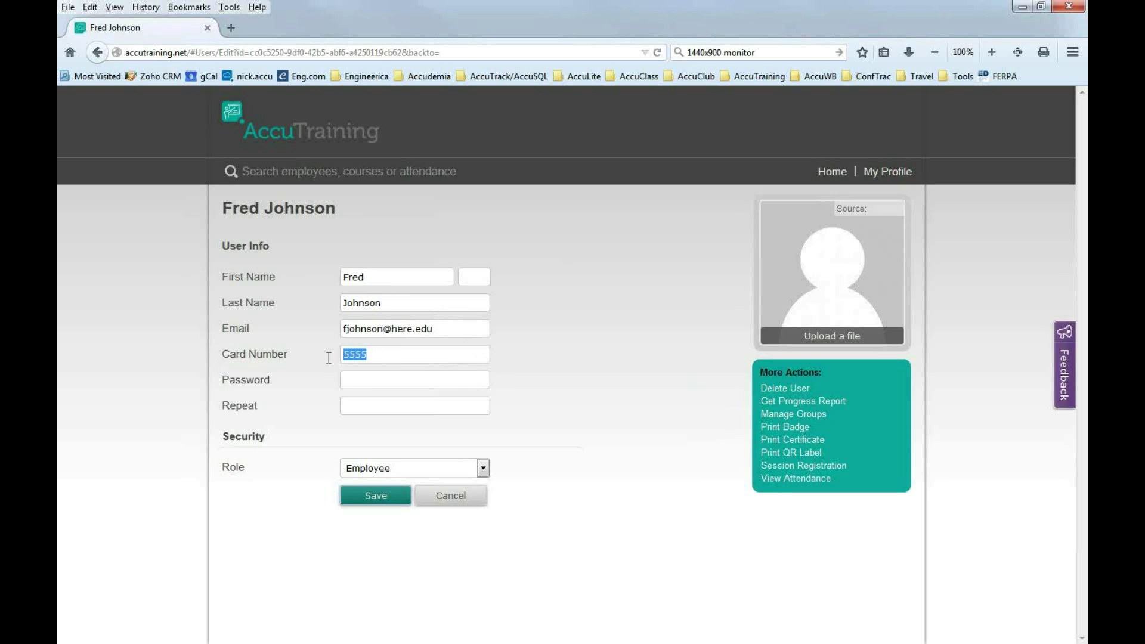
click(370, 384)
drag(384, 357, 342, 357)
key(shift+Tab)
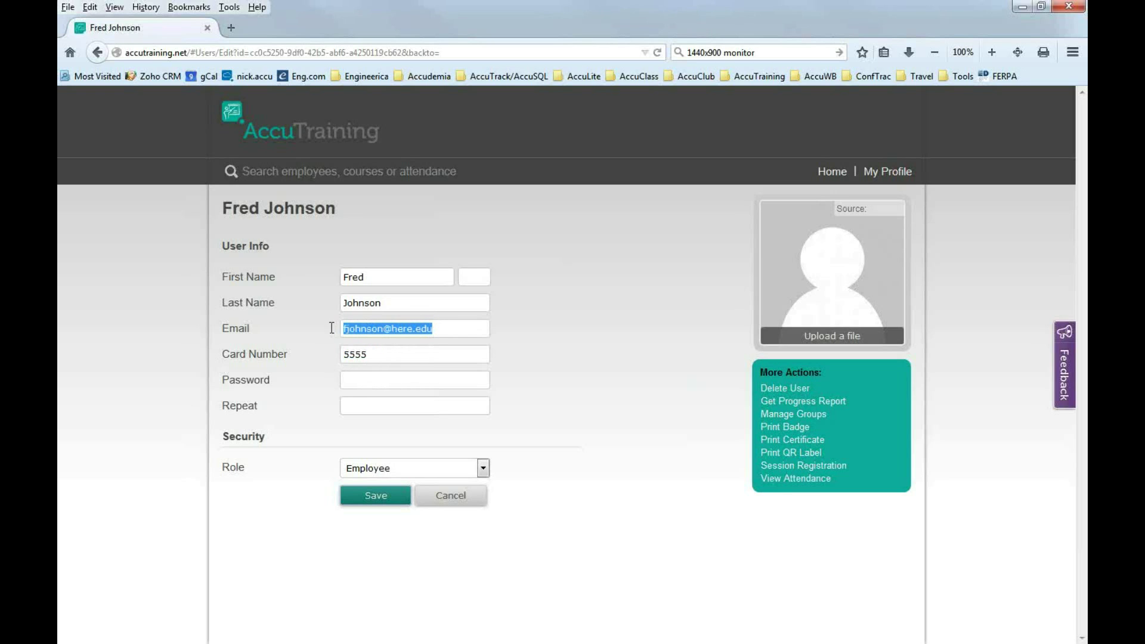
click(385, 357)
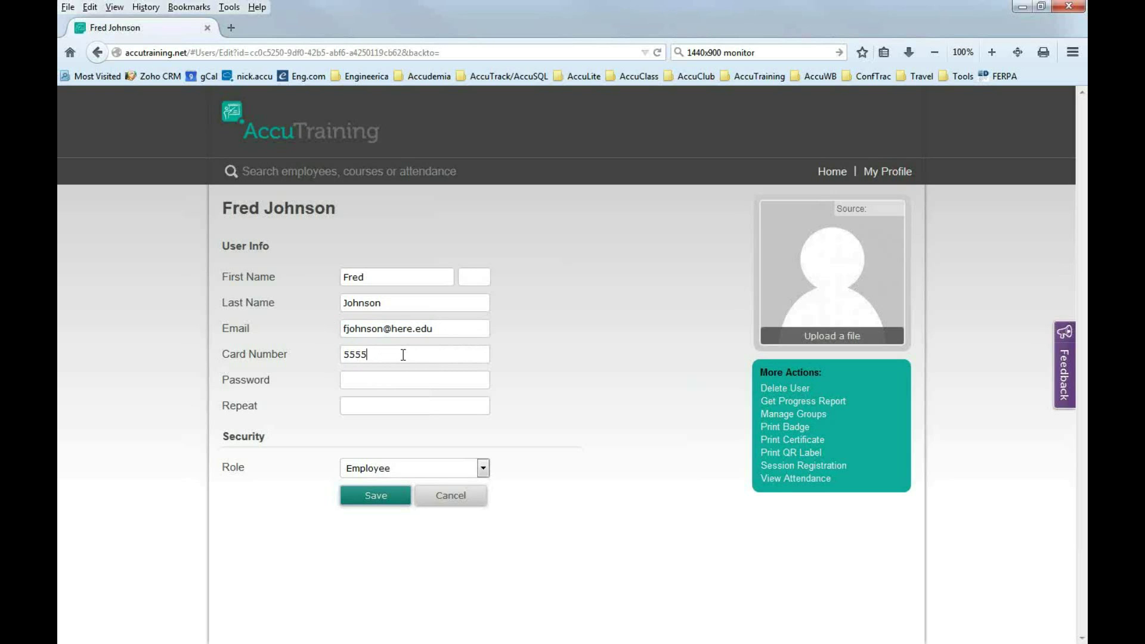
drag(438, 329, 335, 331)
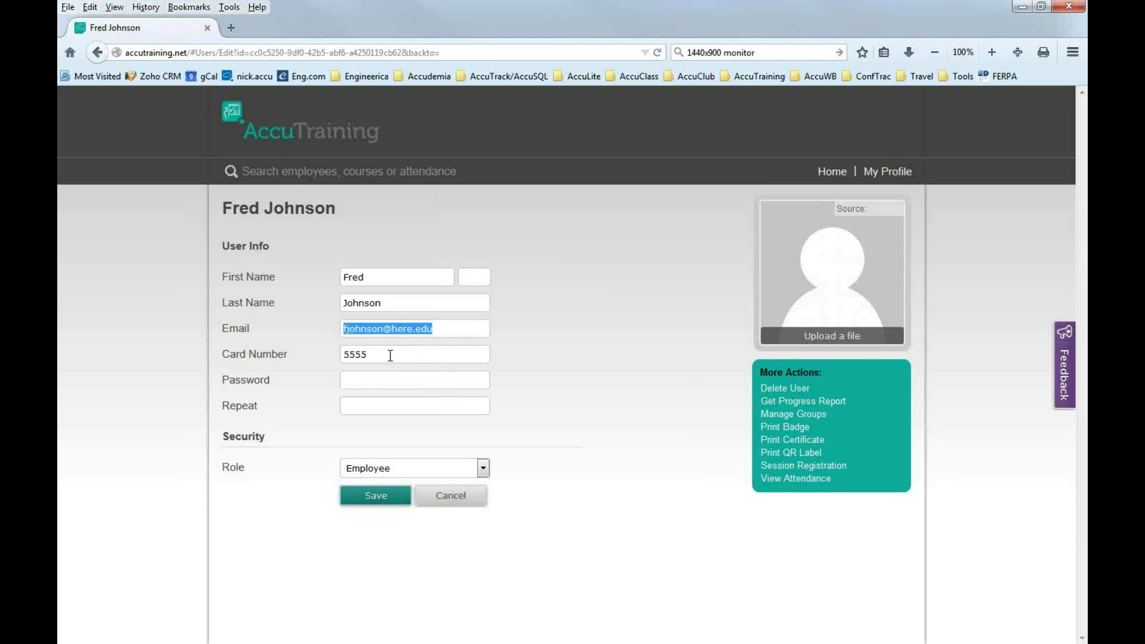
click(389, 382)
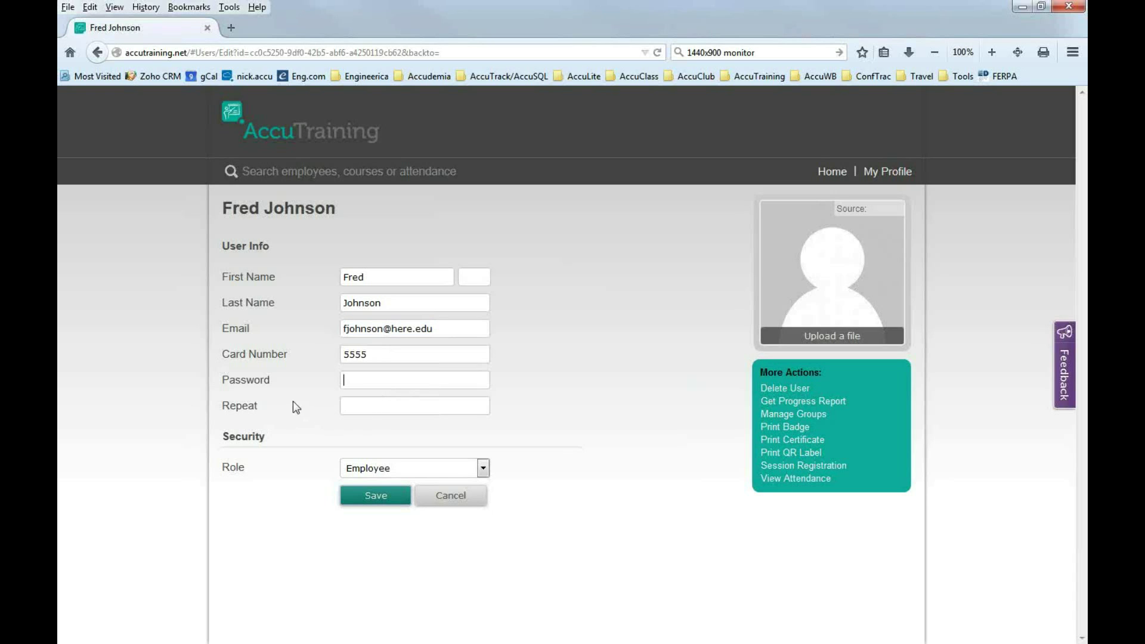
Try the Operator and then Administrator roles for the user.
click(360, 412)
click(406, 471)
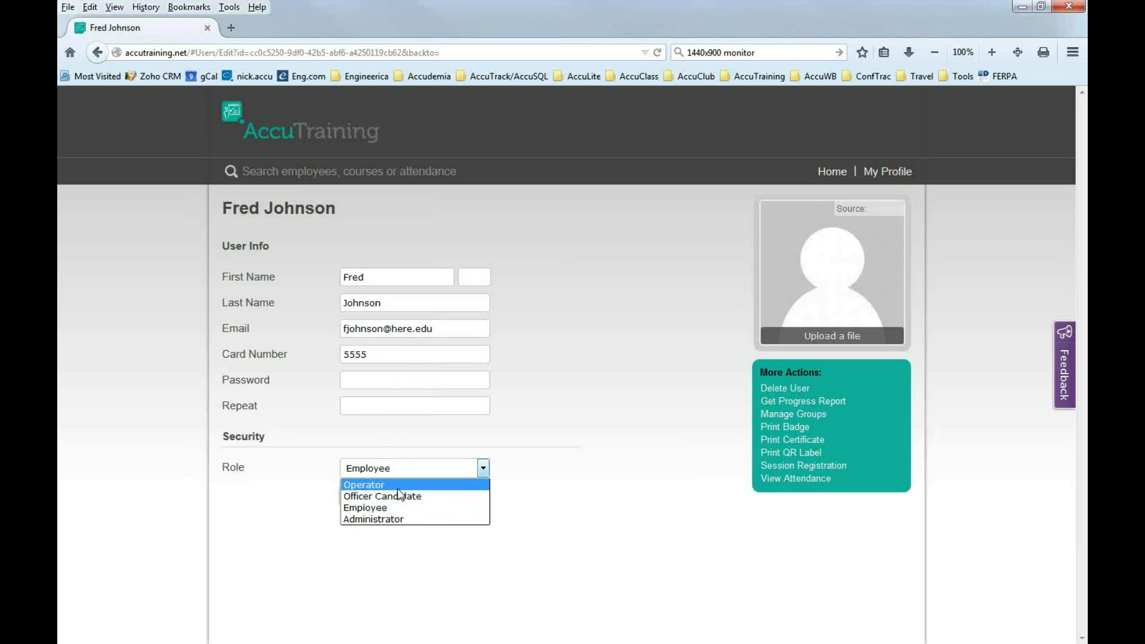
click(382, 486)
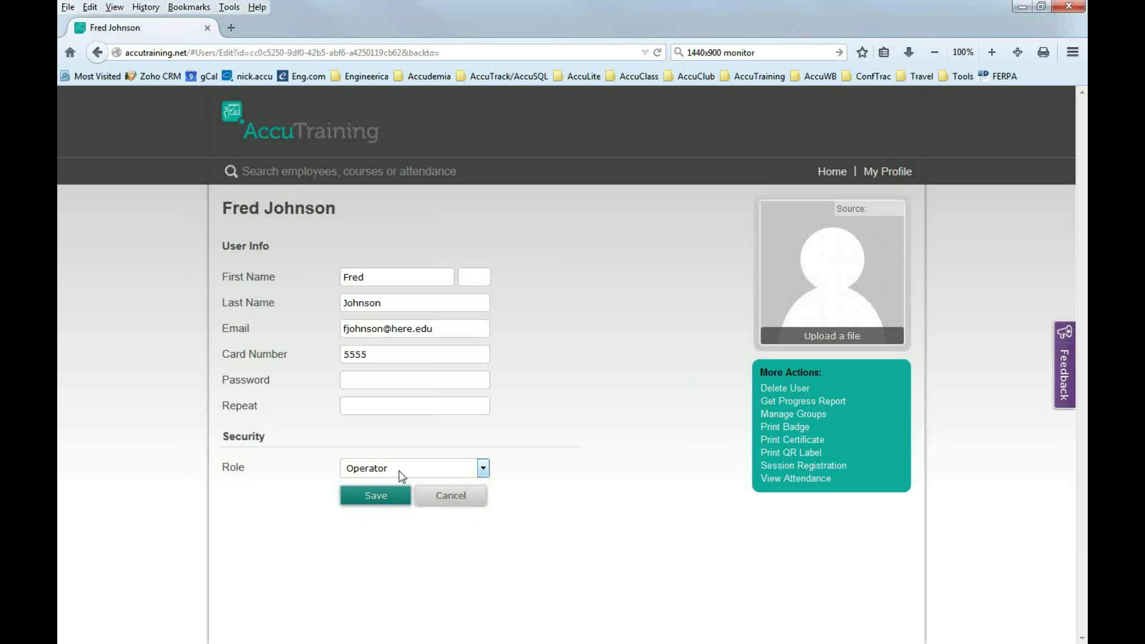
click(384, 475)
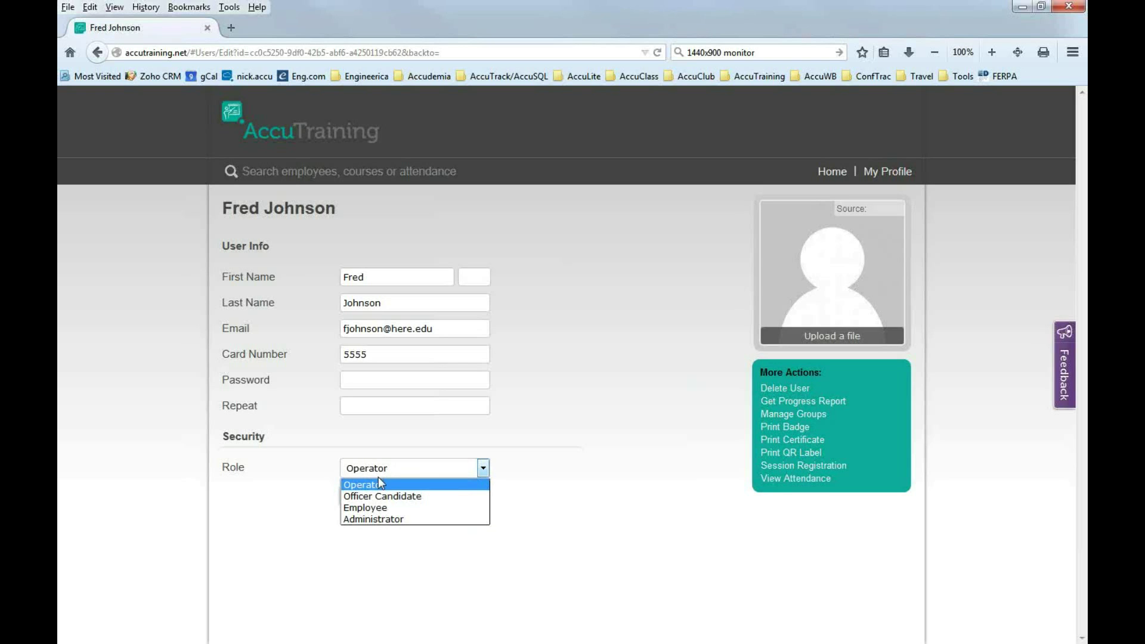
click(382, 518)
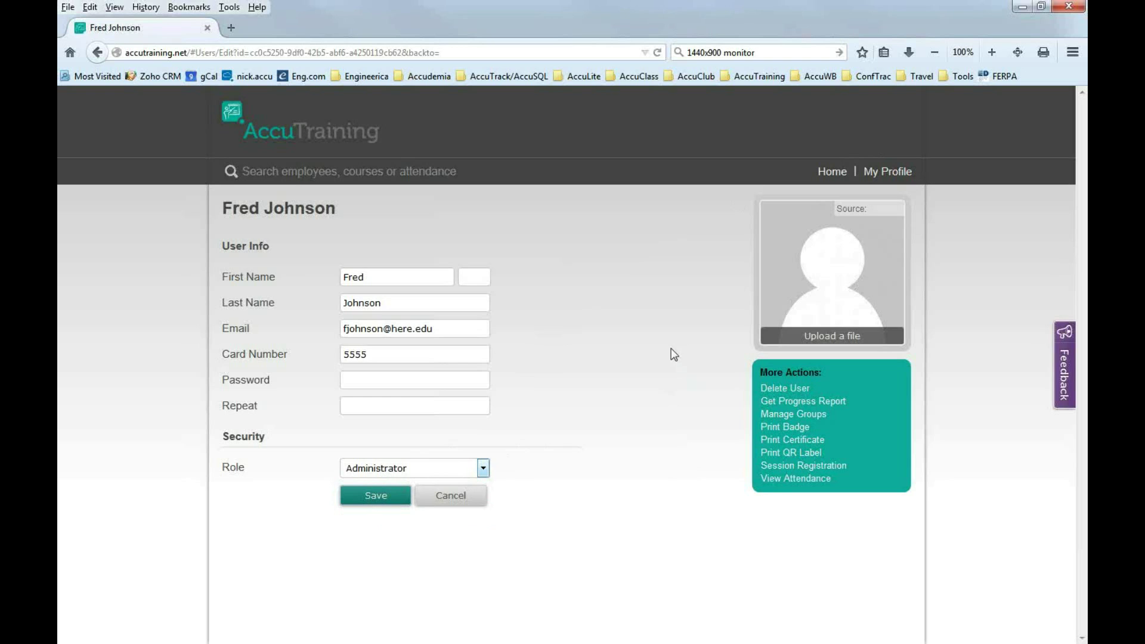
Switch the role to Officer Candidate, then settle on Employee.
click(483, 470)
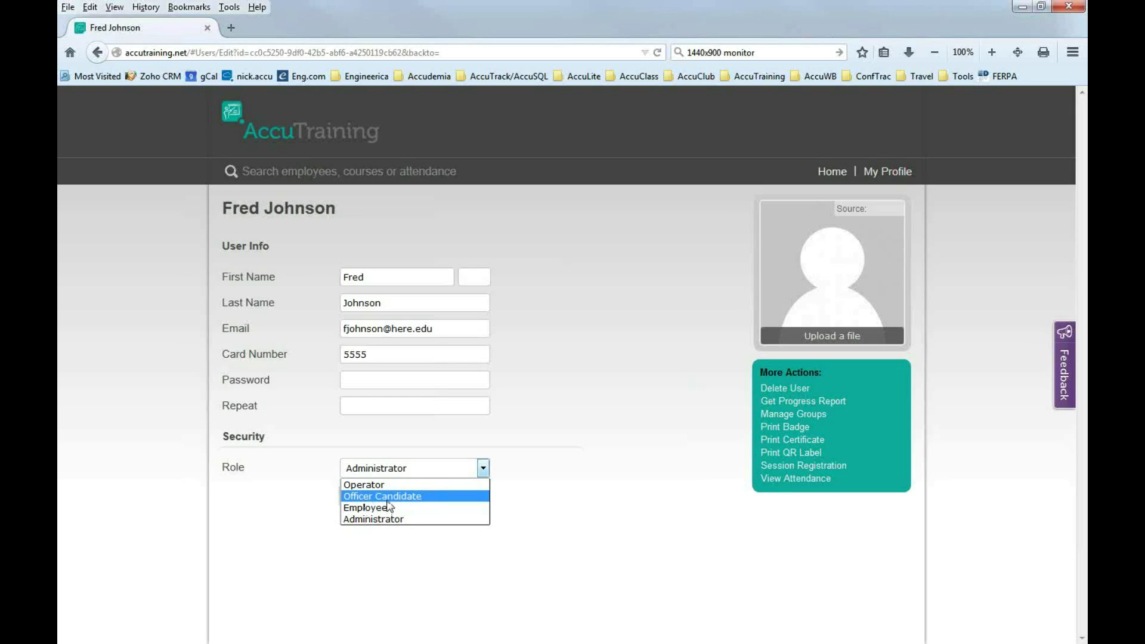
key(Return)
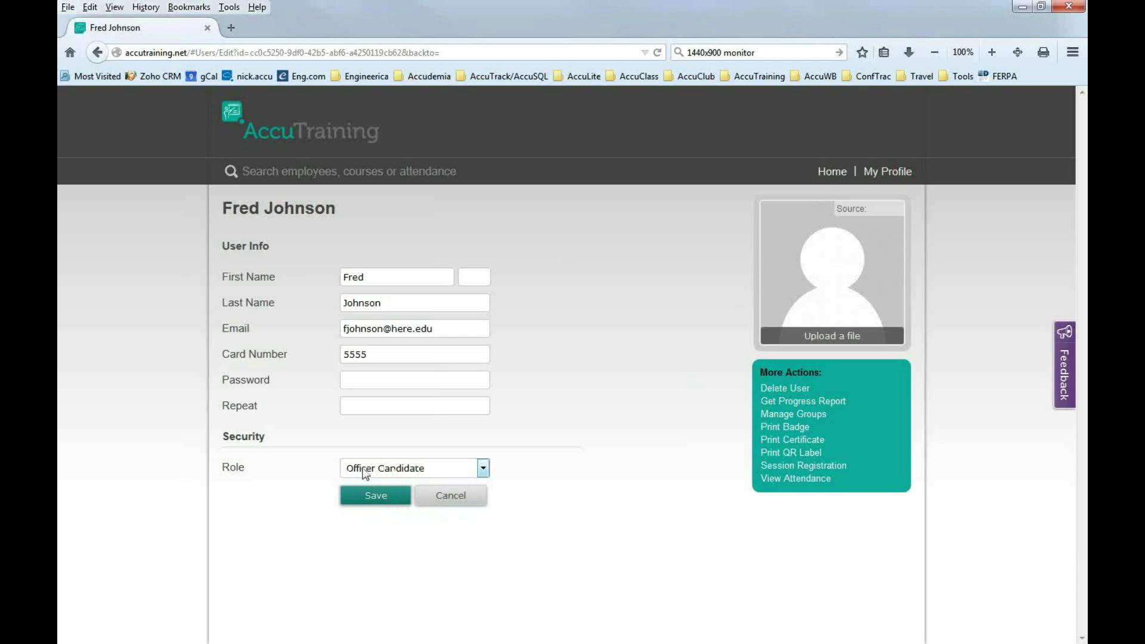
click(422, 479)
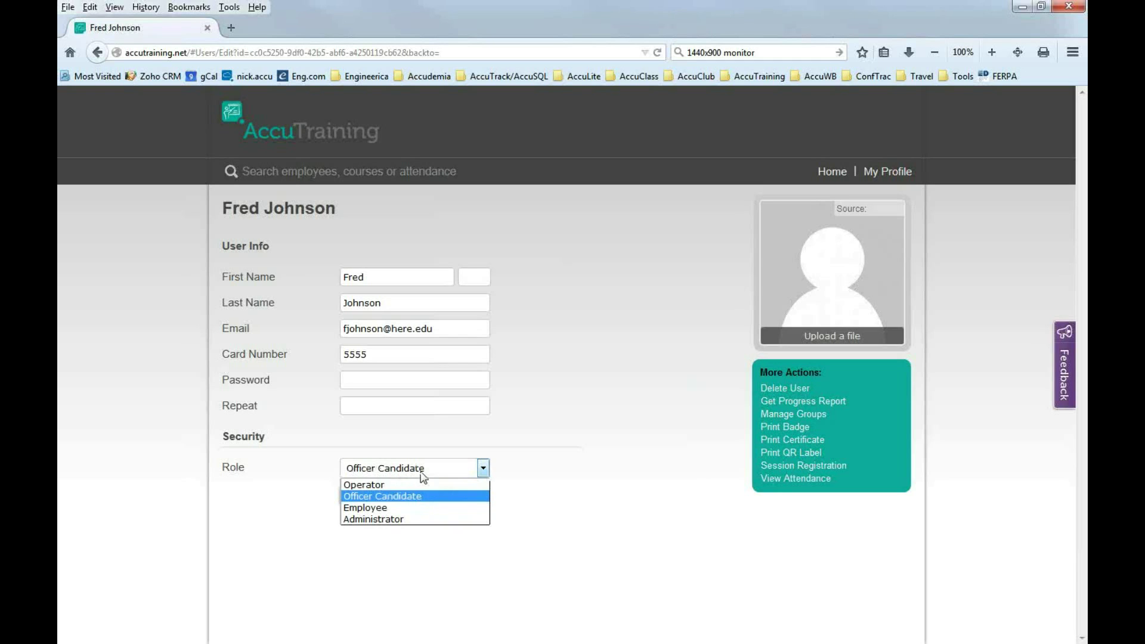
click(504, 477)
click(476, 476)
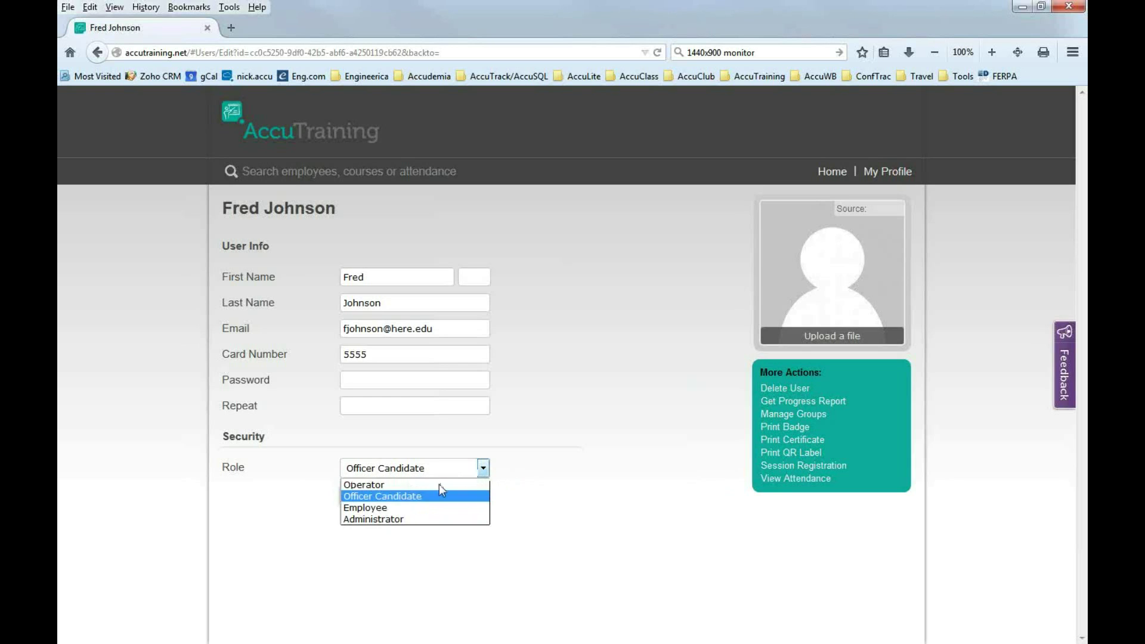
click(376, 506)
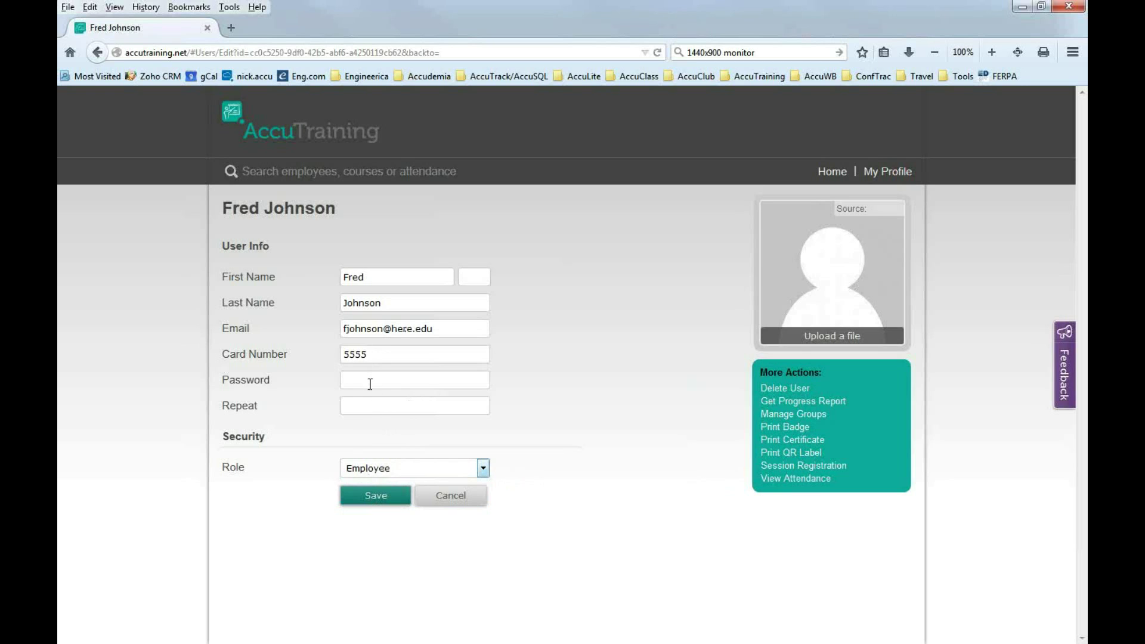
click(370, 384)
Cancel the user edit and return to the home page, scrolling through its sections.
click(448, 499)
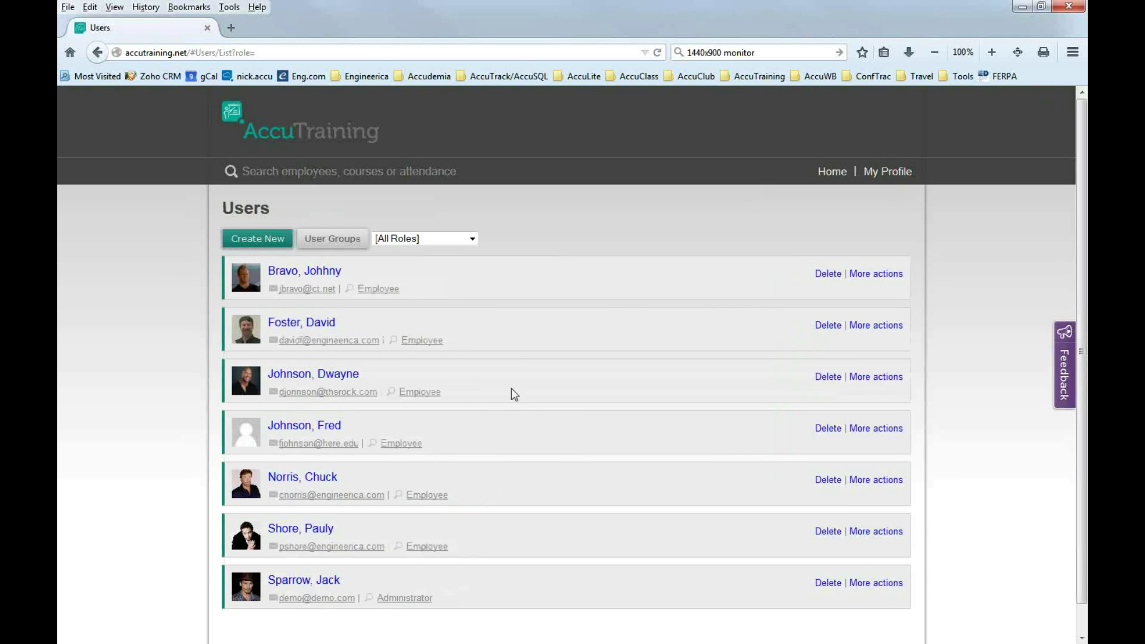
click(831, 179)
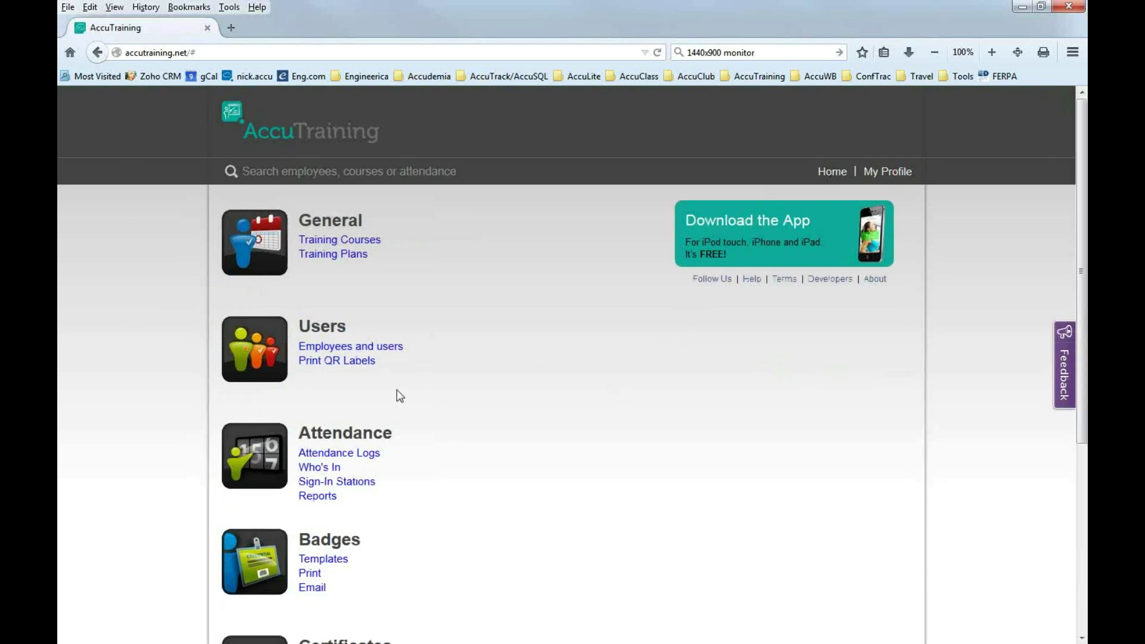
scroll(507, 419, down, 8)
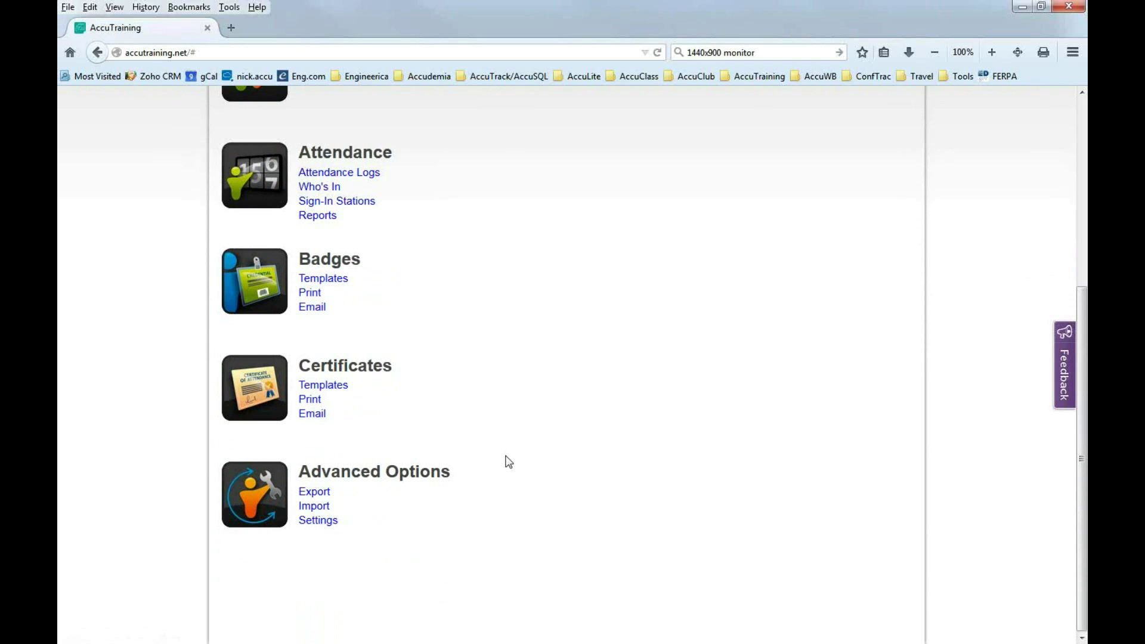
scroll(507, 461, up, 5)
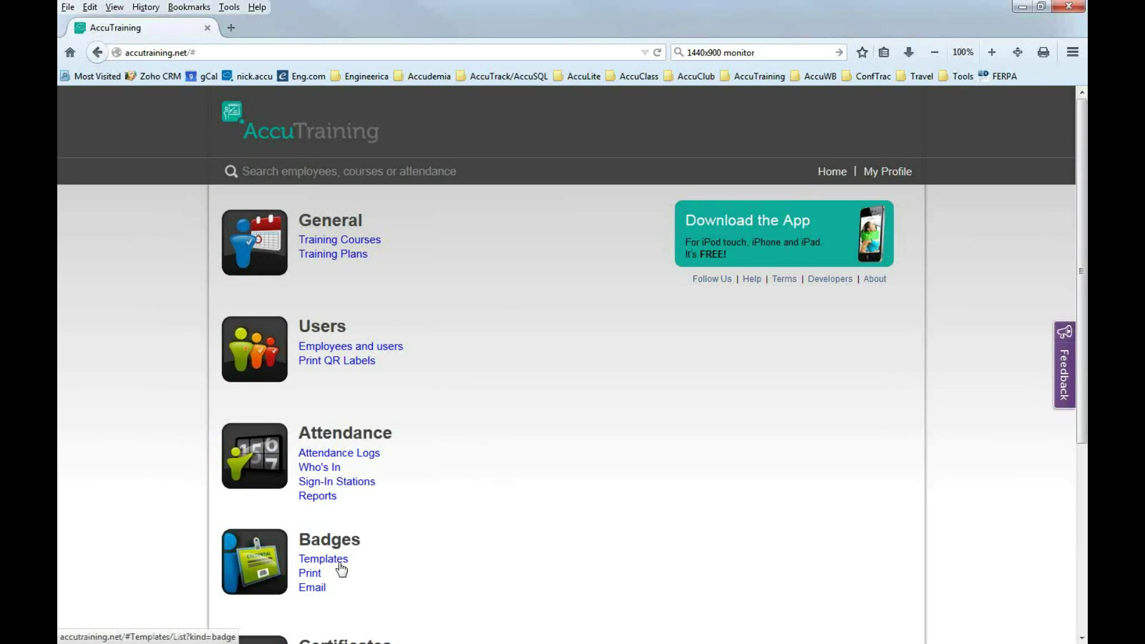
Open the Badges Templates list showing Sample and Officers.
scroll(340, 567, down, 2)
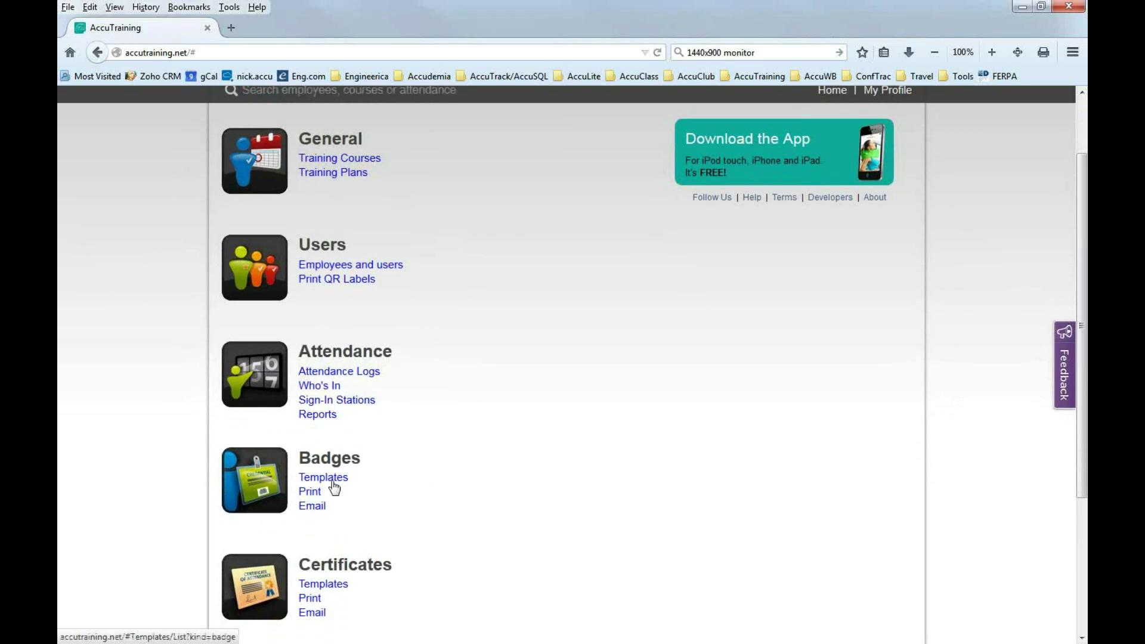
click(336, 480)
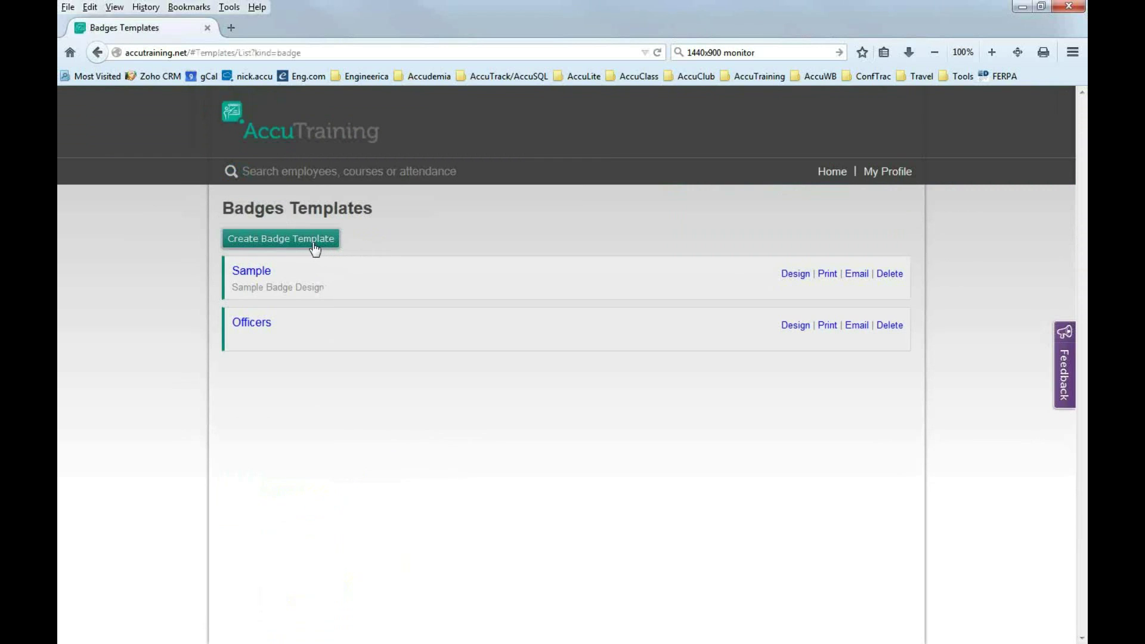
Create and save a badge template named 'Temp Conference Badge'.
click(297, 249)
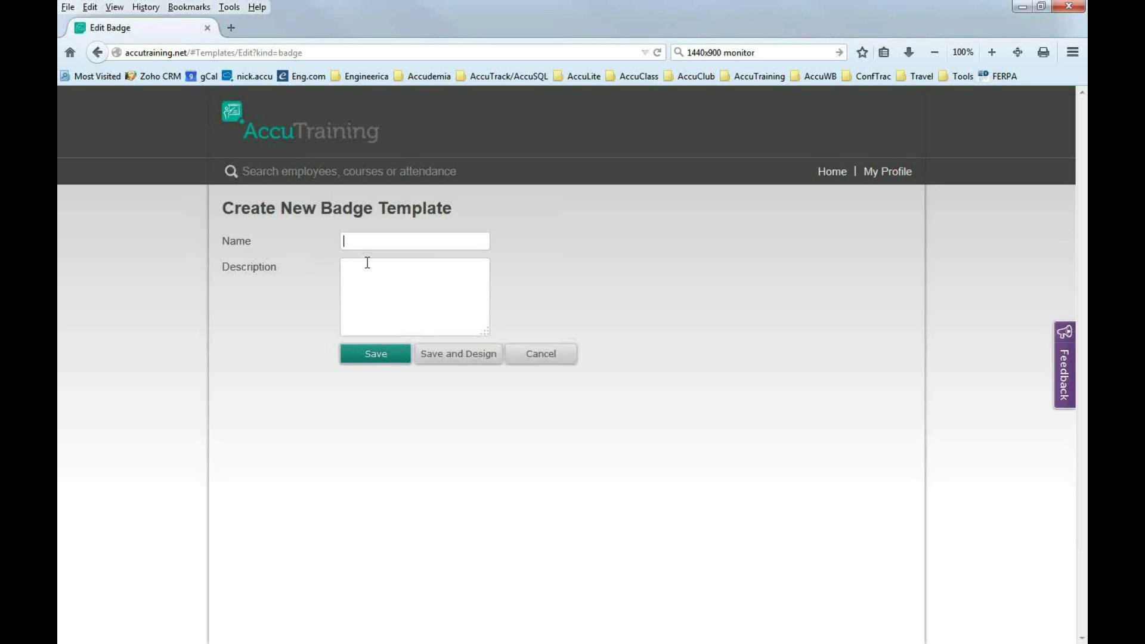
text(Temp Conference Badge)
click(380, 361)
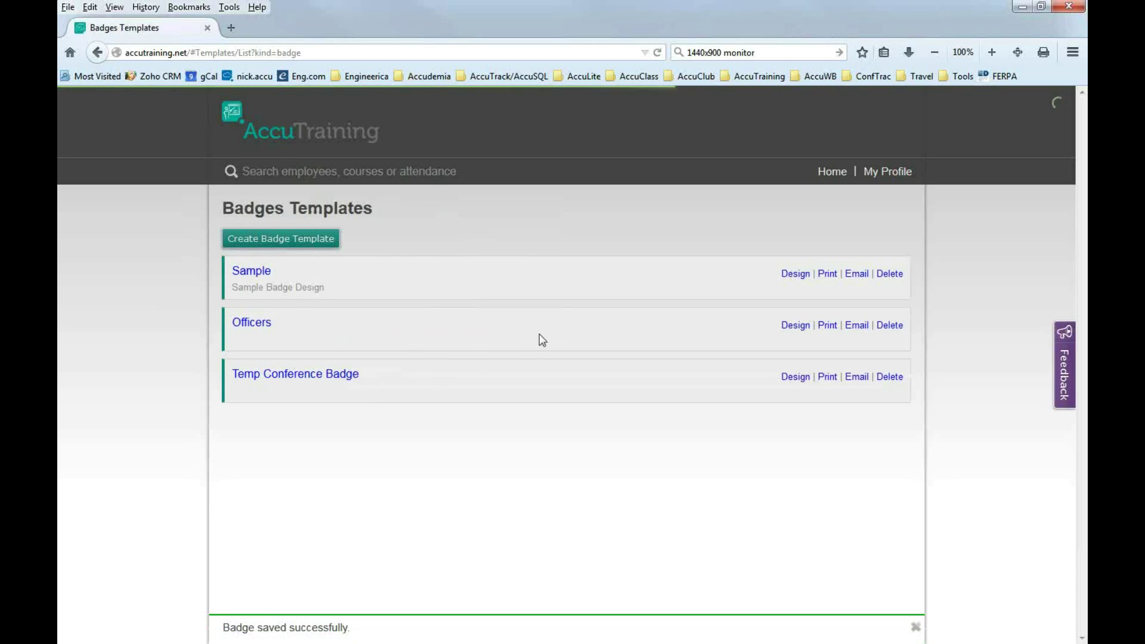
Save the Temp Conference Badge record and open its Design page.
click(303, 379)
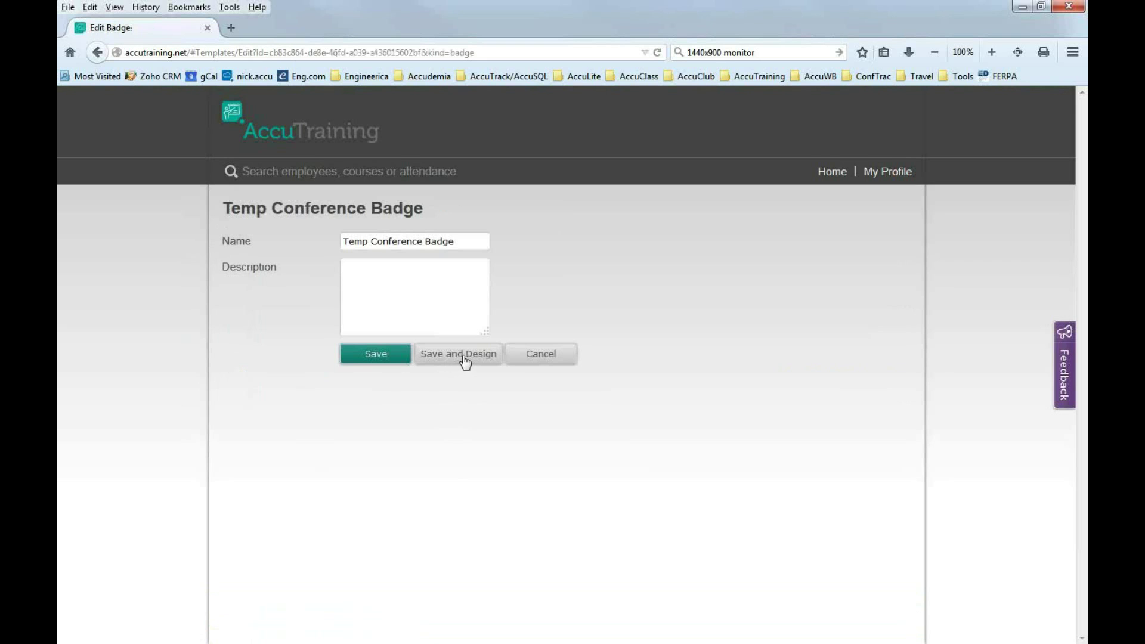
click(382, 360)
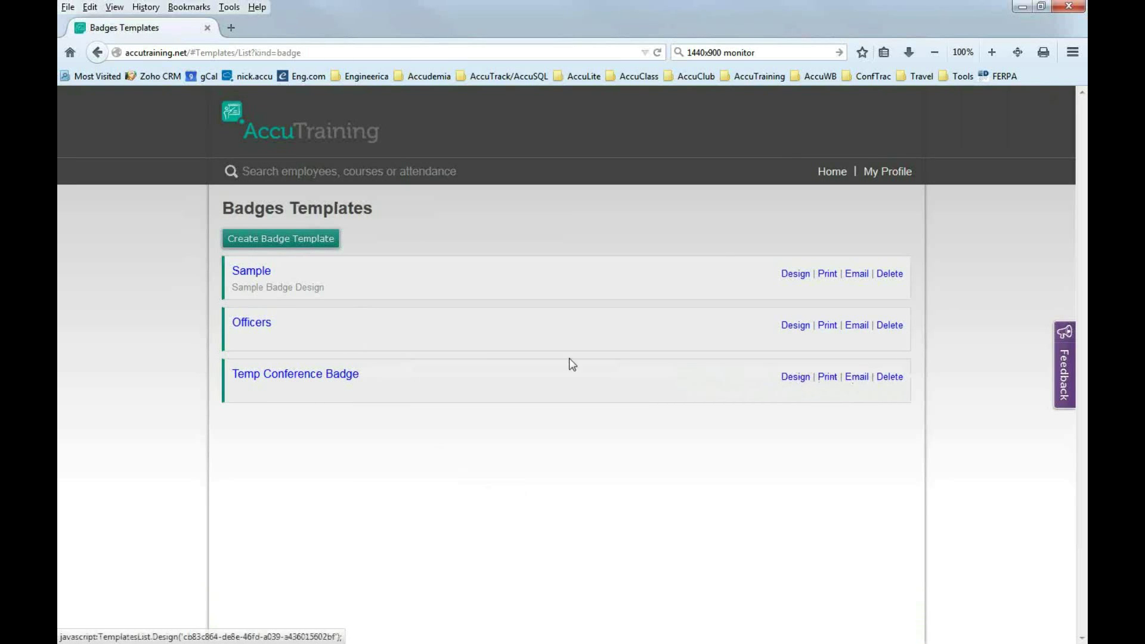
click(795, 378)
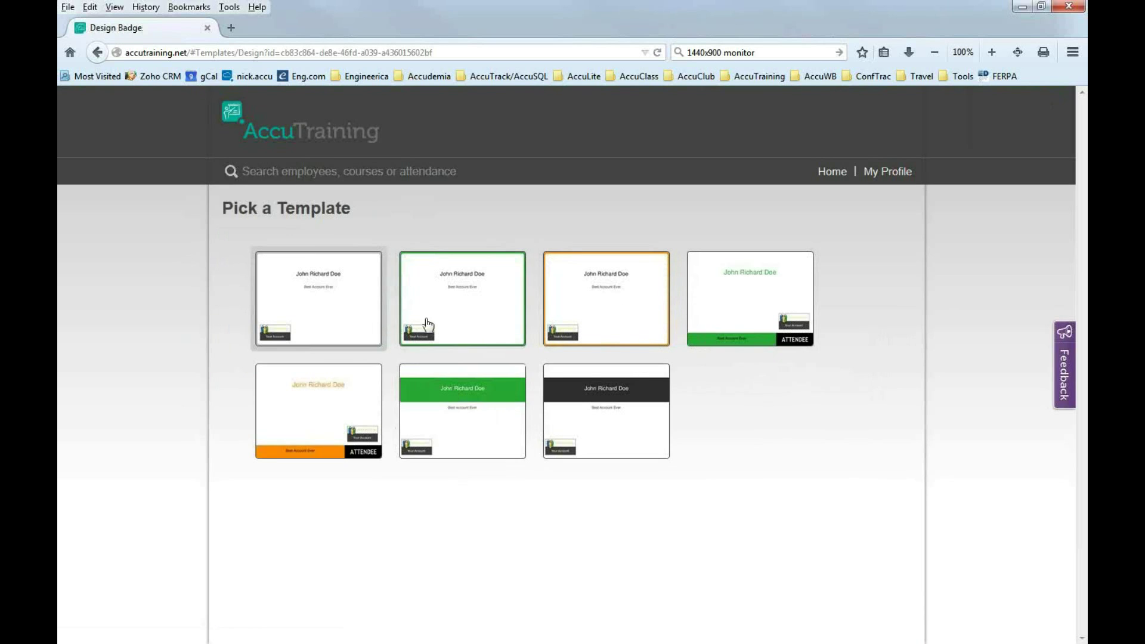
Preview and apply the first, plain white layout to Temp Conference Badge.
click(334, 331)
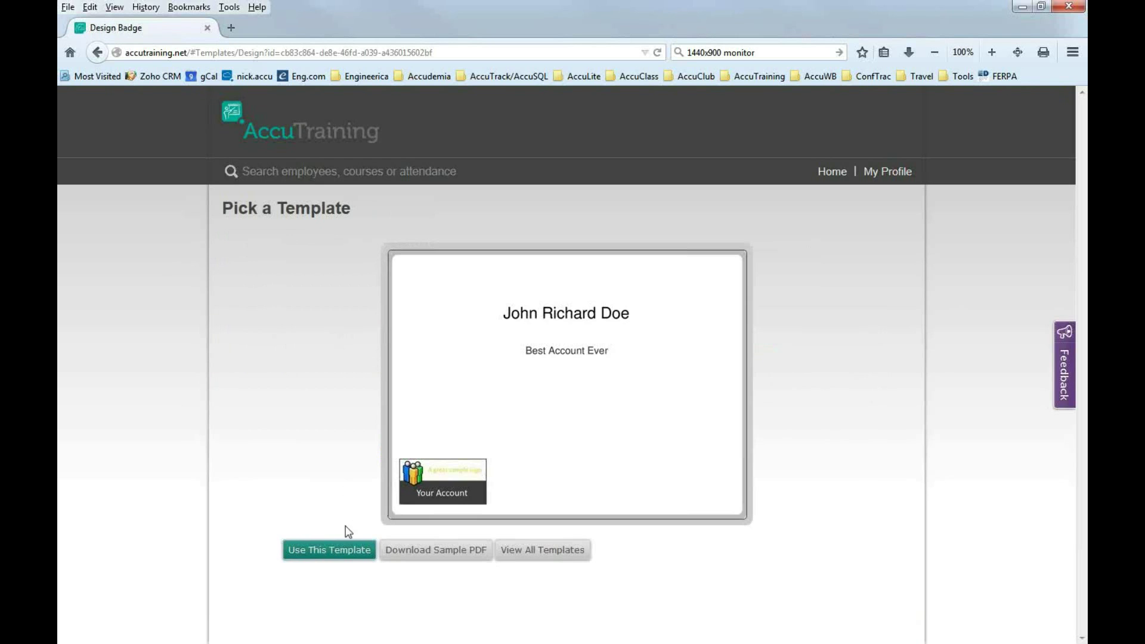
click(346, 555)
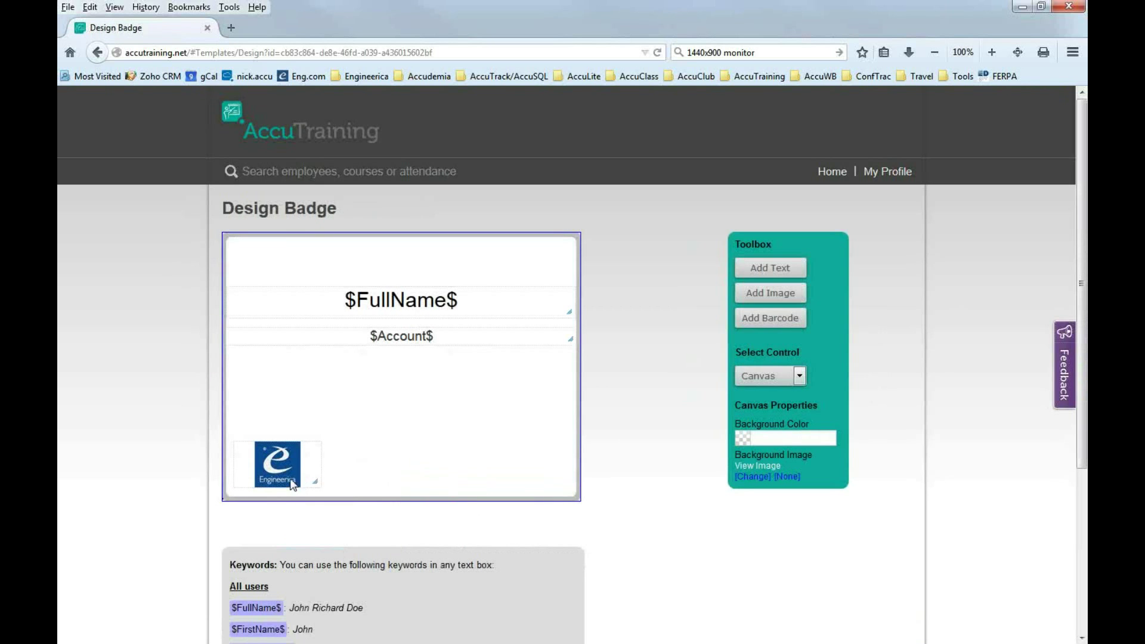
click(276, 467)
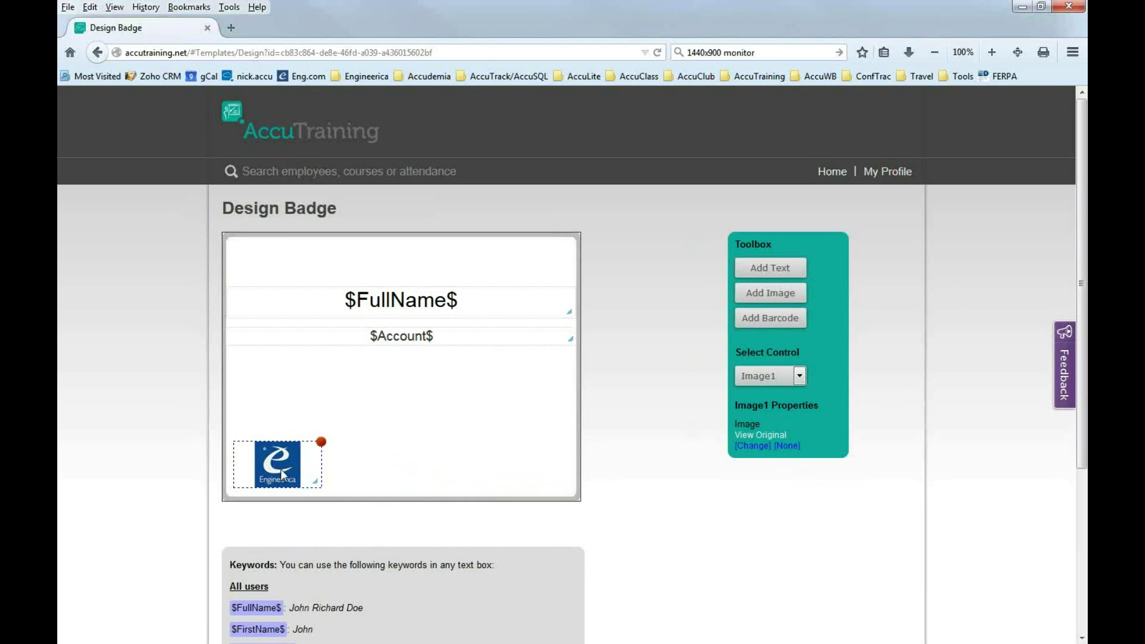
click(419, 335)
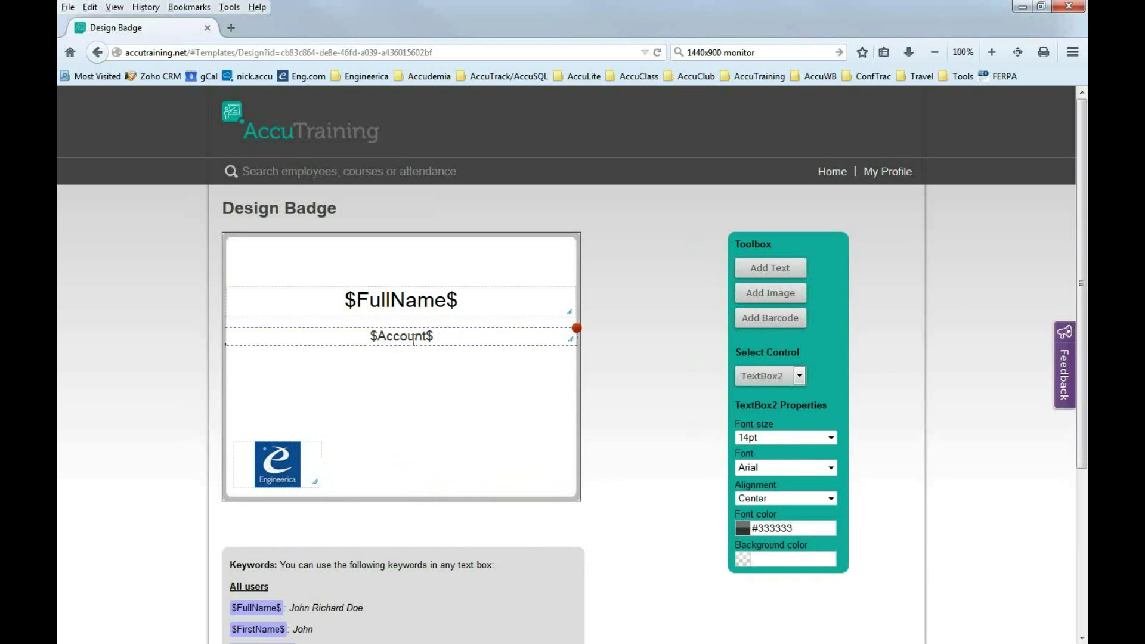
click(394, 300)
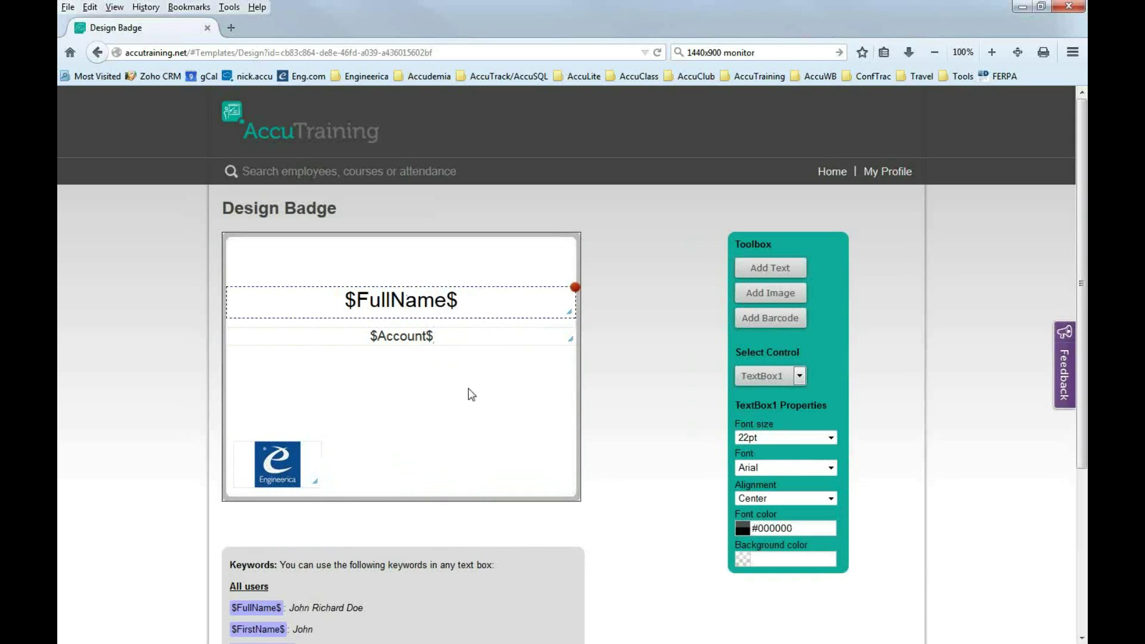
click(462, 433)
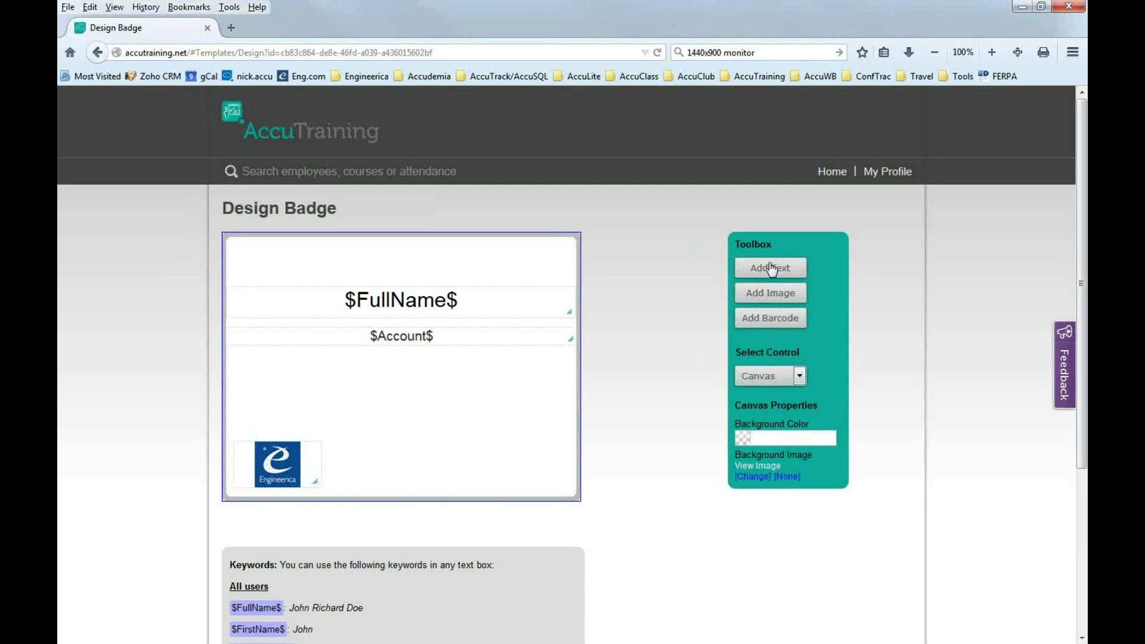
Add a QR code barcode and drag it to the badge's bottom-right corner below $Account$.
click(767, 327)
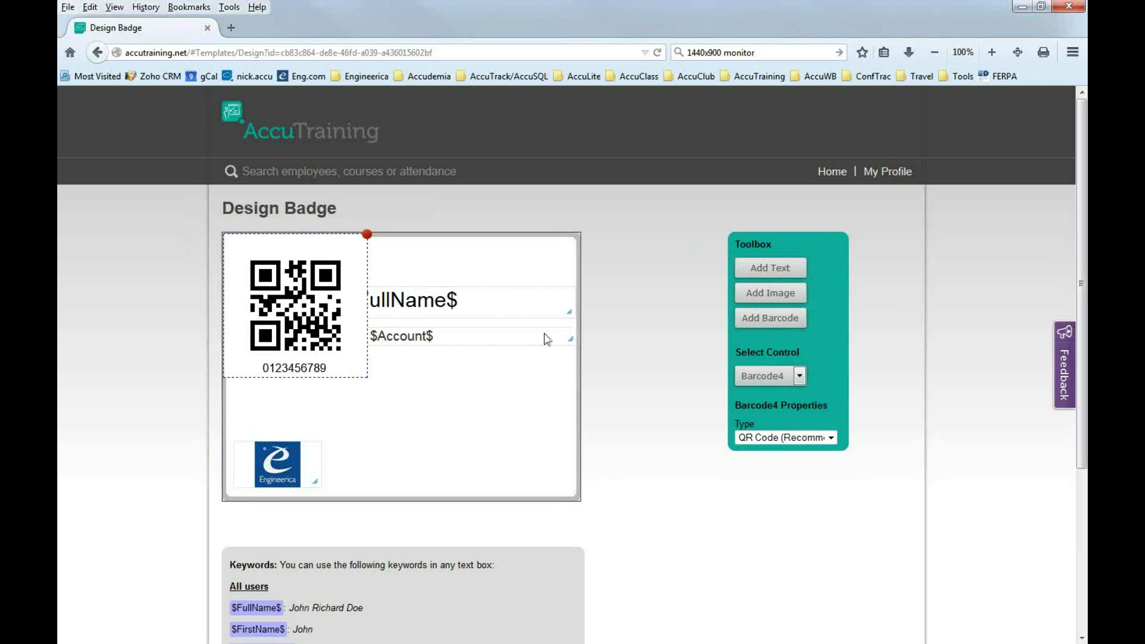
drag(312, 334, 474, 450)
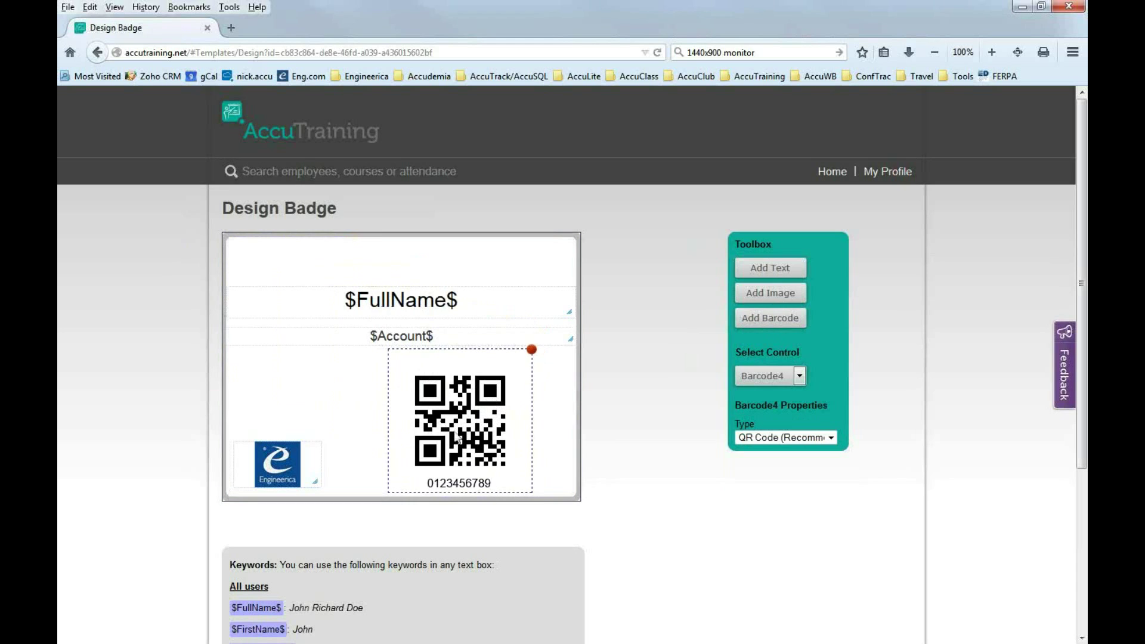
drag(462, 418, 502, 417)
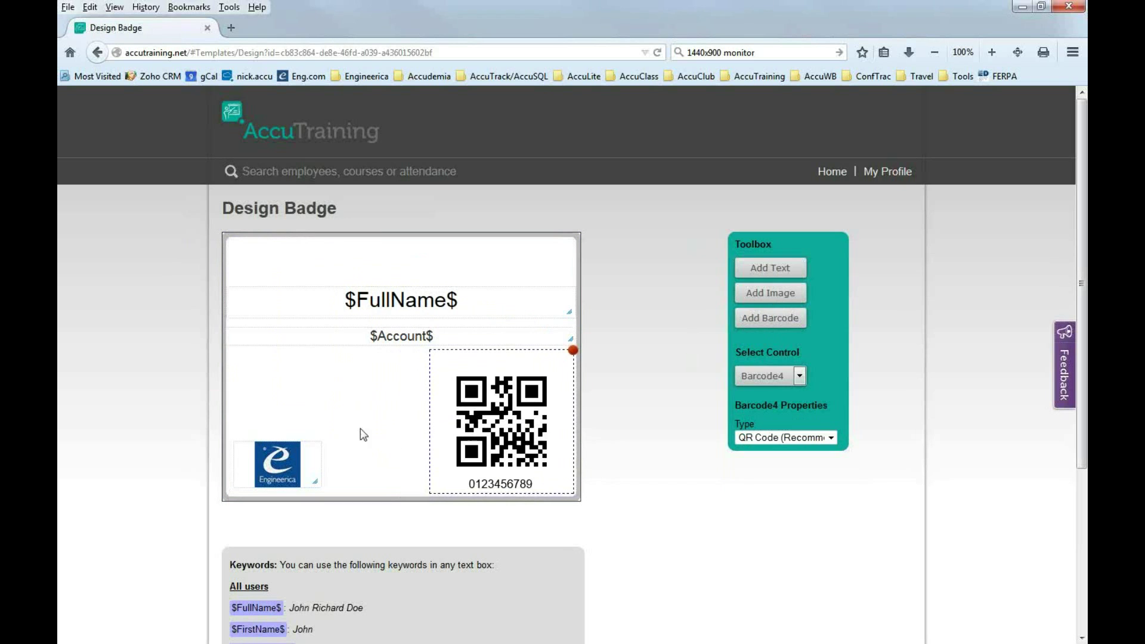
click(356, 343)
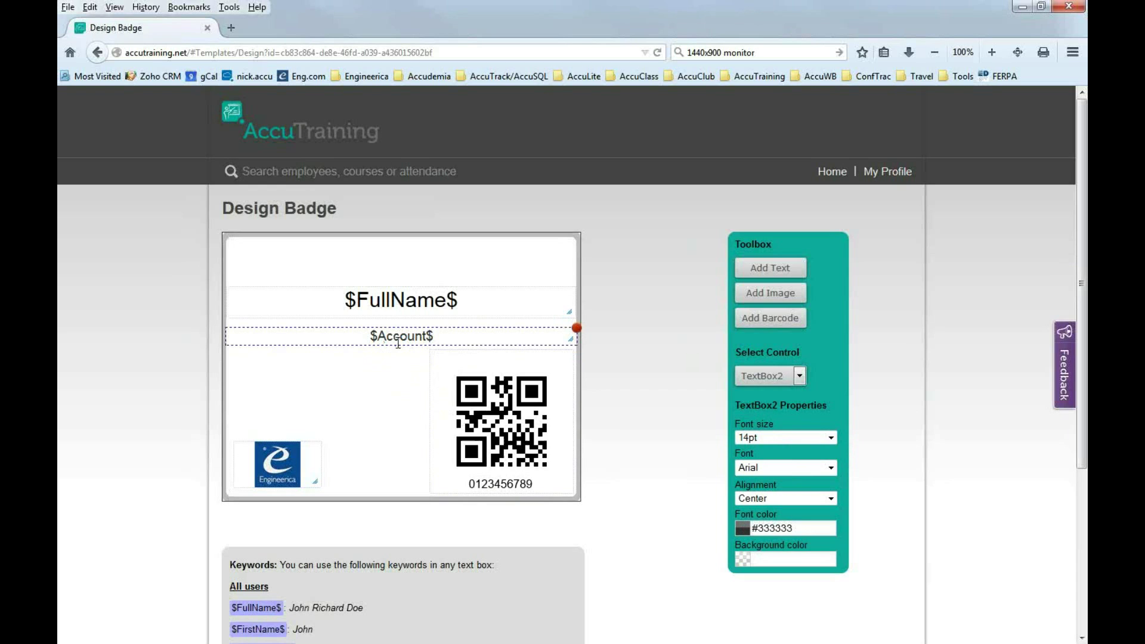
Set the $Account$ text to Courier New at 22pt.
mouse_move(396, 336)
mouse_down()
mouse_move(396, 349)
mouse_move(394, 326)
mouse_up()
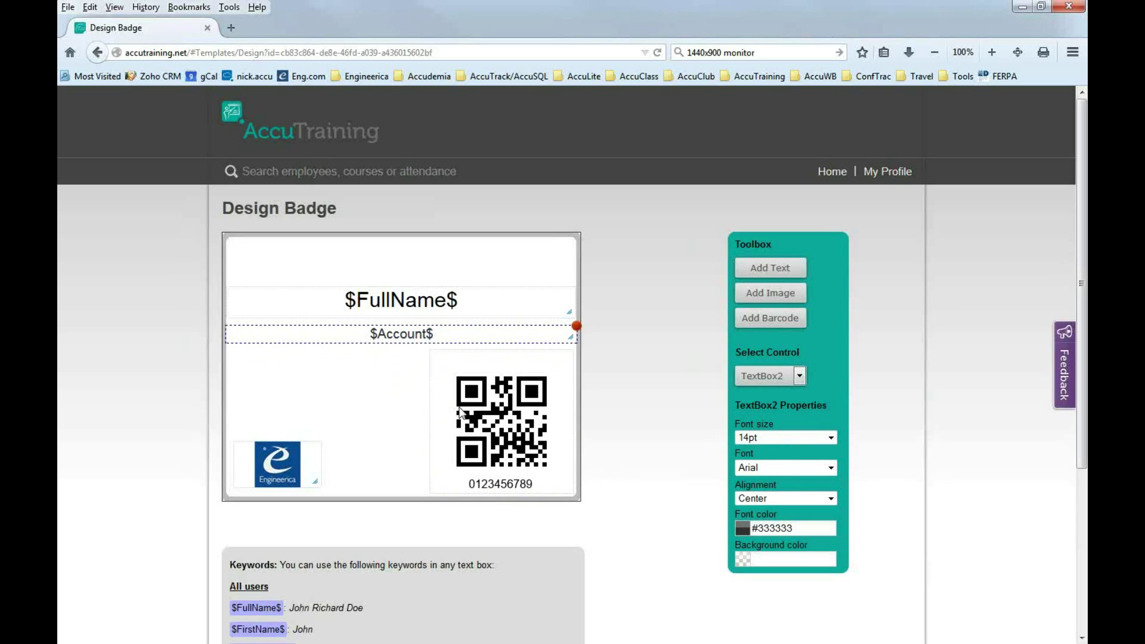
double_click(432, 333)
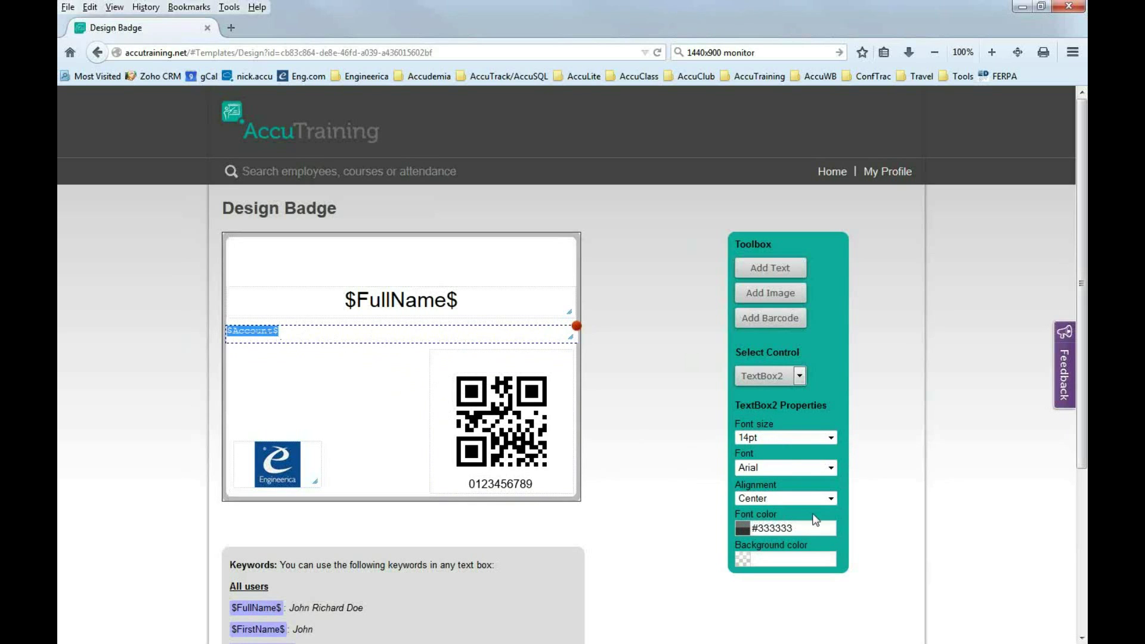
click(830, 468)
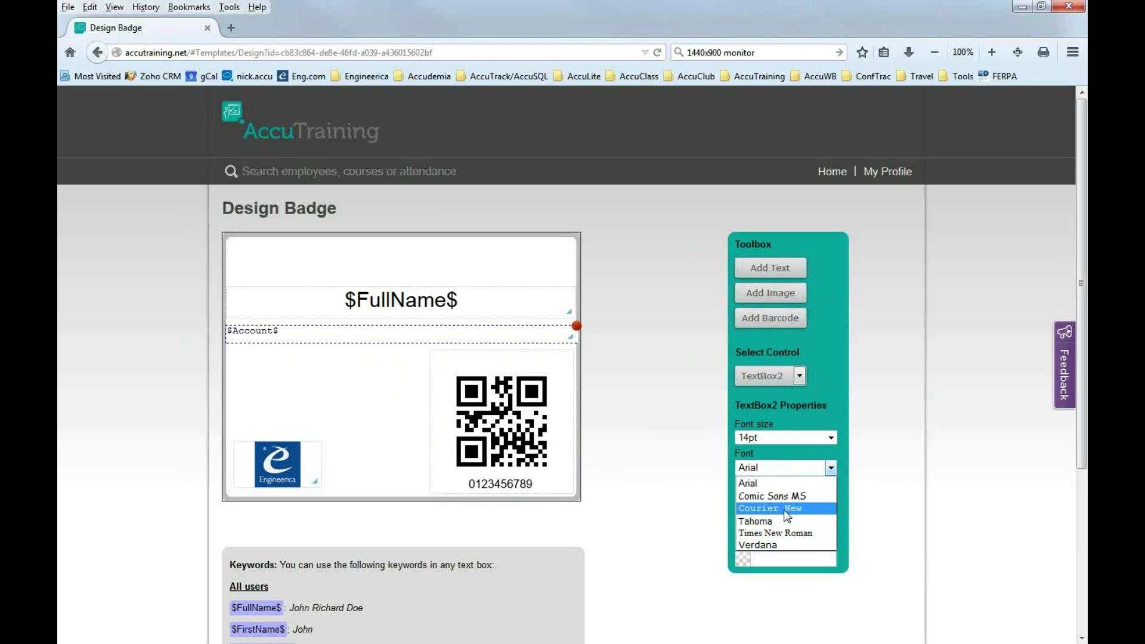
click(784, 510)
click(831, 438)
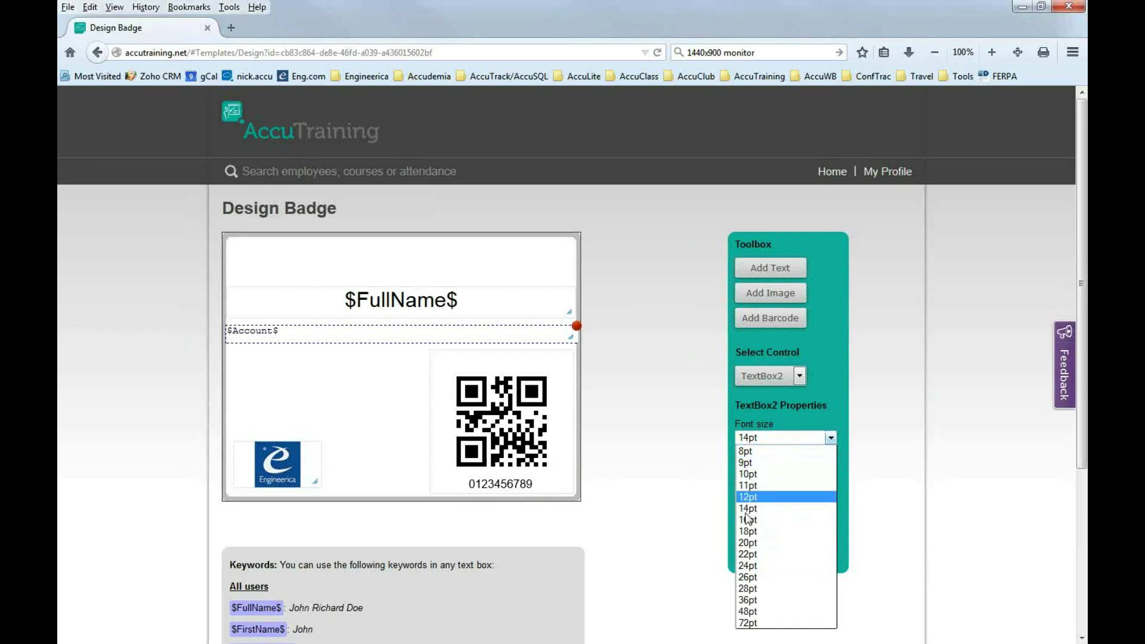
click(750, 555)
Make the $Account$ text box slightly taller.
drag(281, 333, 229, 331)
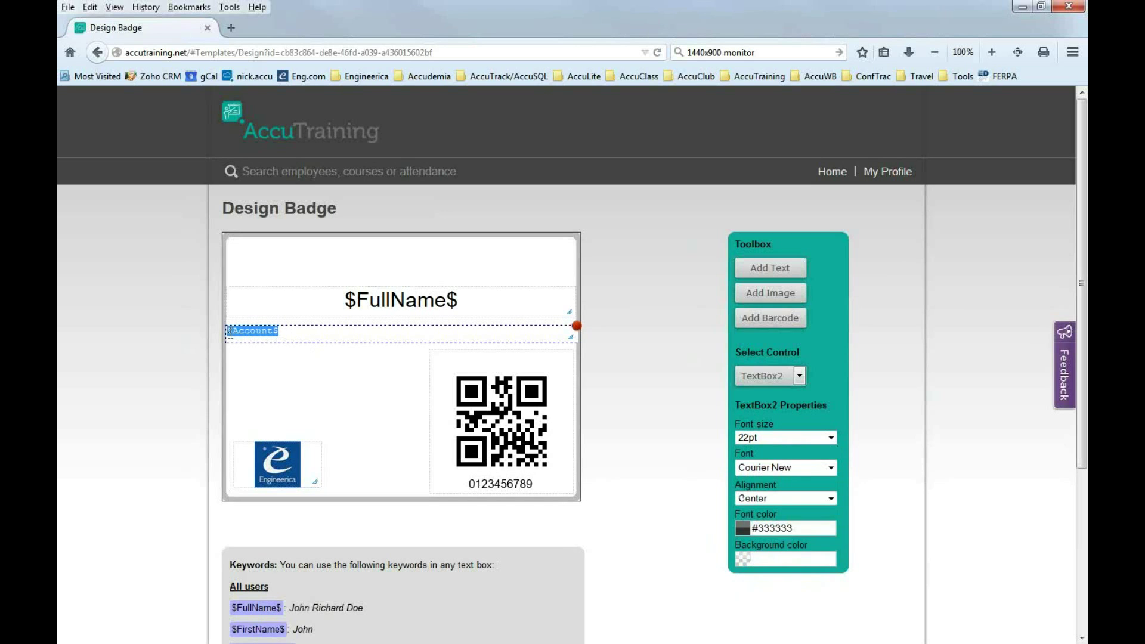
click(310, 374)
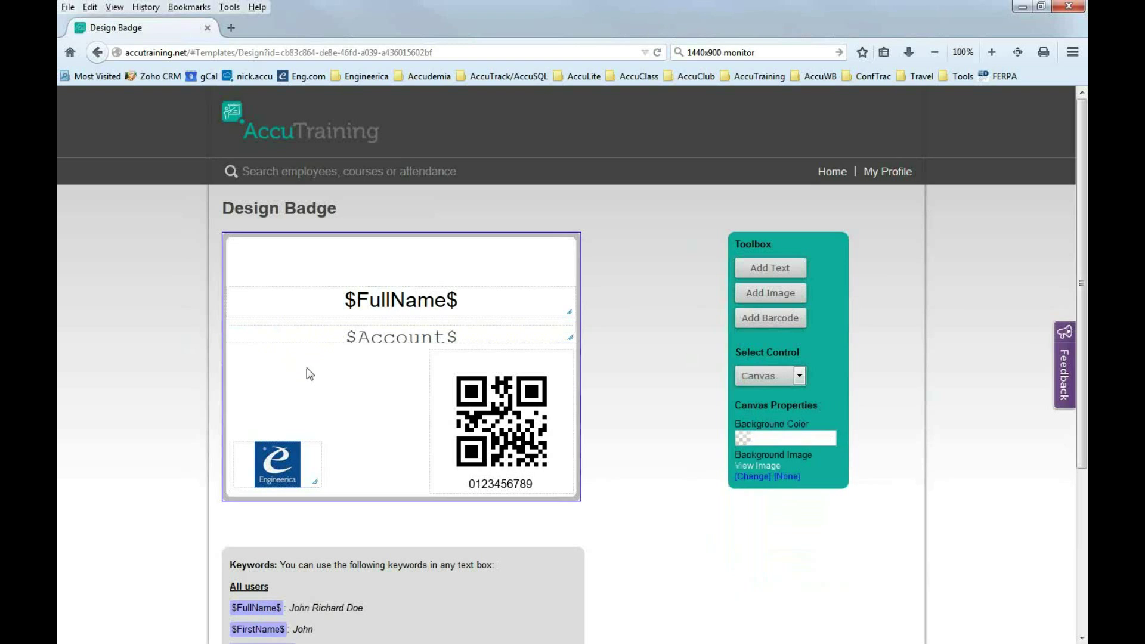
drag(571, 344, 571, 348)
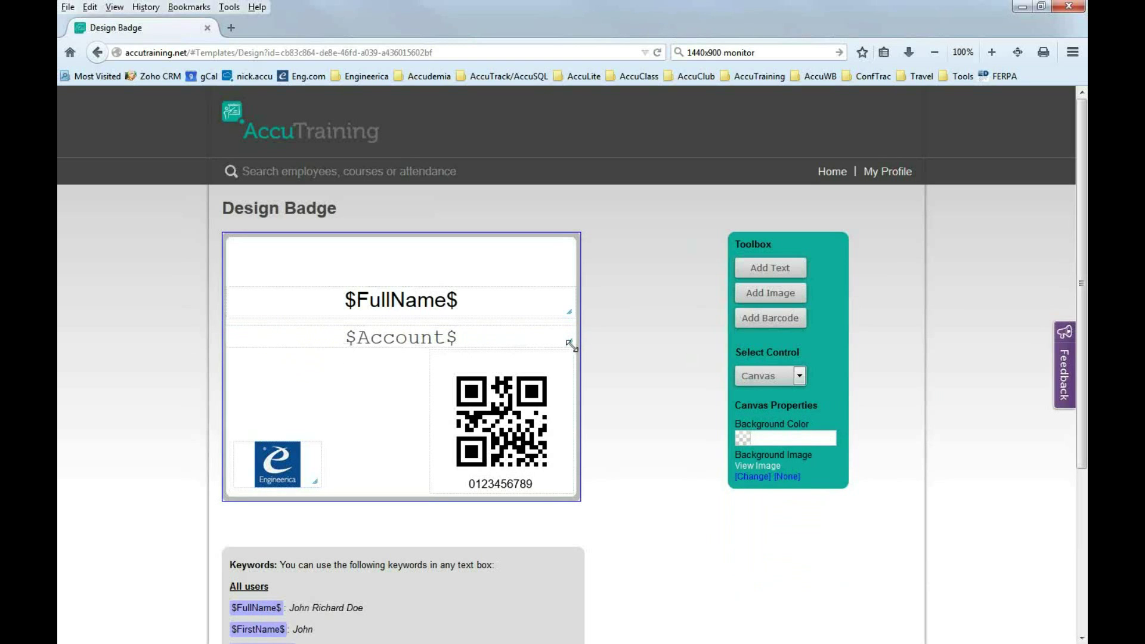
click(465, 333)
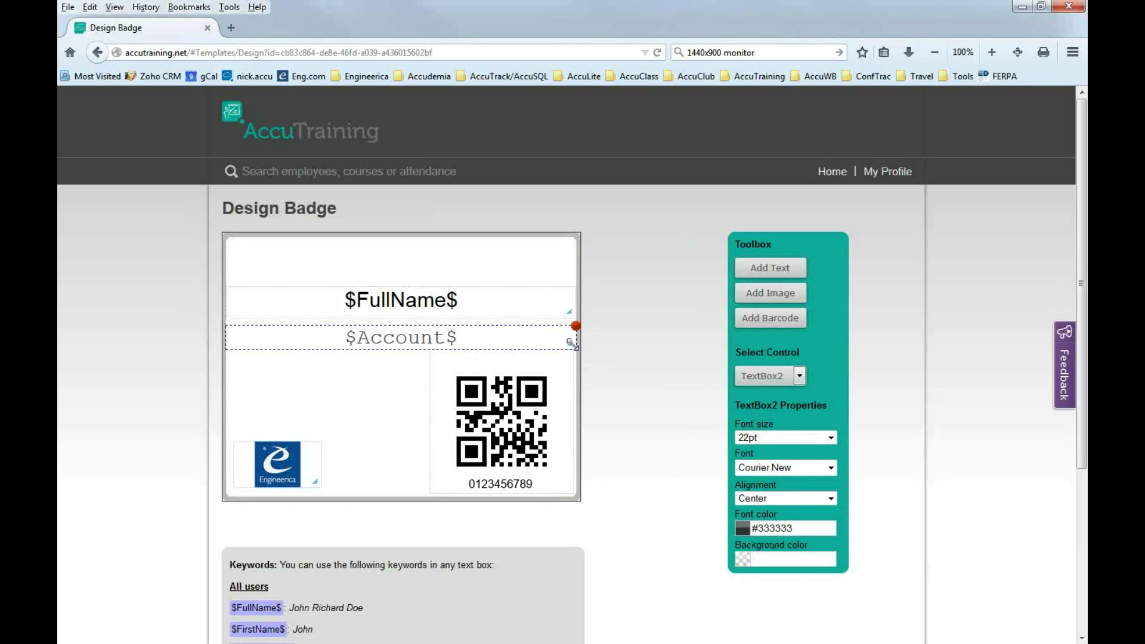
mouse_move(571, 345)
mouse_down()
mouse_move(572, 363)
mouse_move(569, 335)
mouse_move(570, 345)
mouse_up()
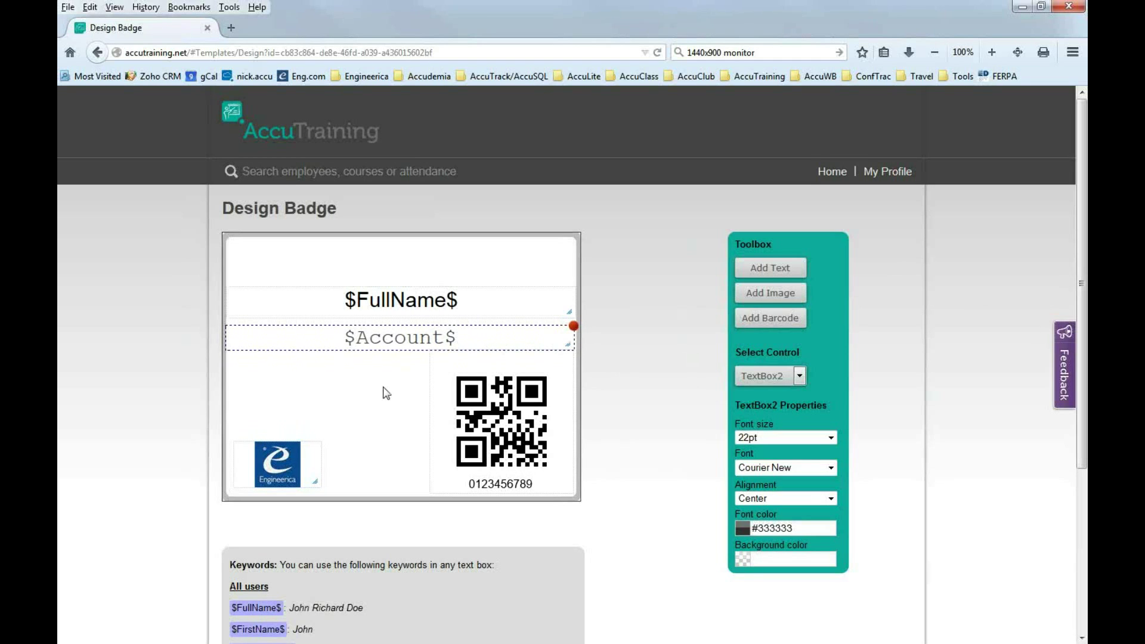
Switch the $Account$ line back to Arial and shrink it to 18pt.
click(830, 469)
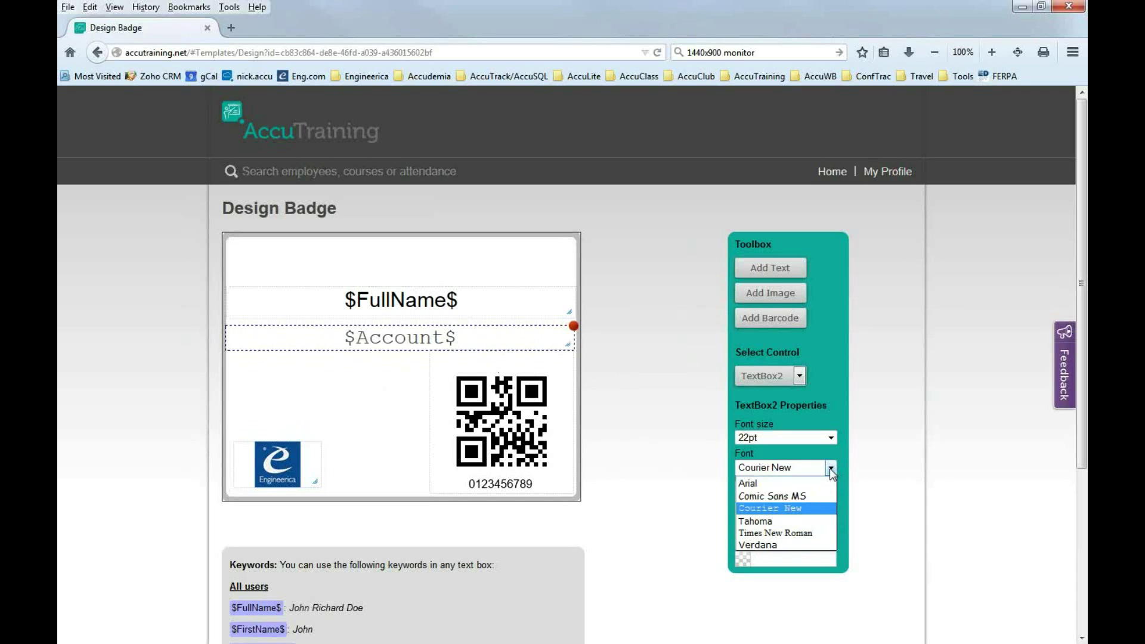
click(752, 492)
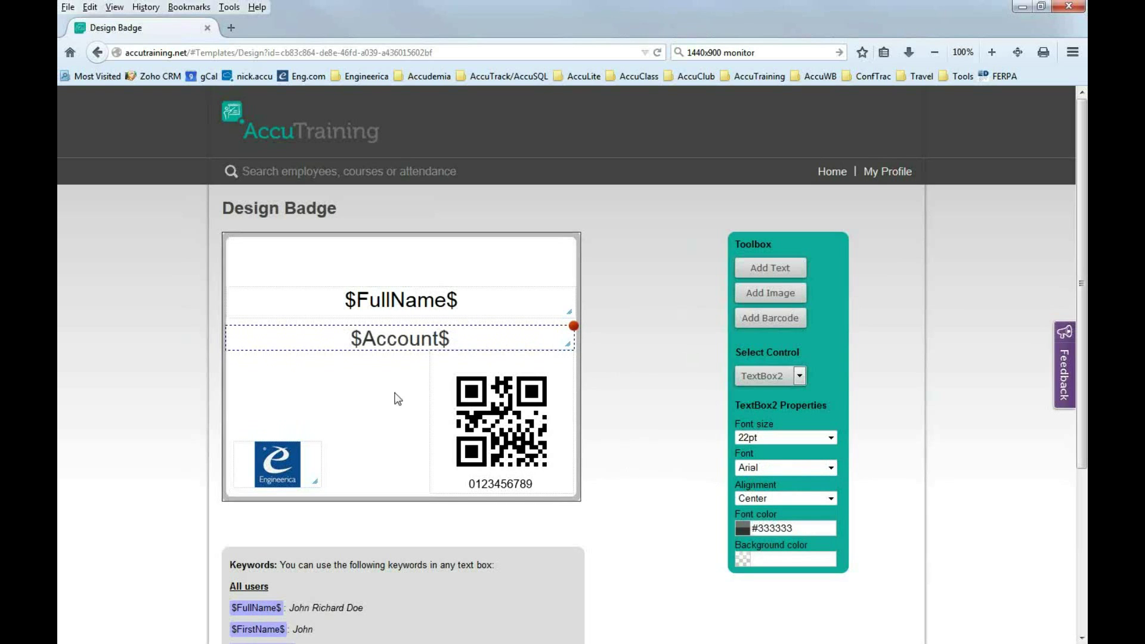
click(831, 439)
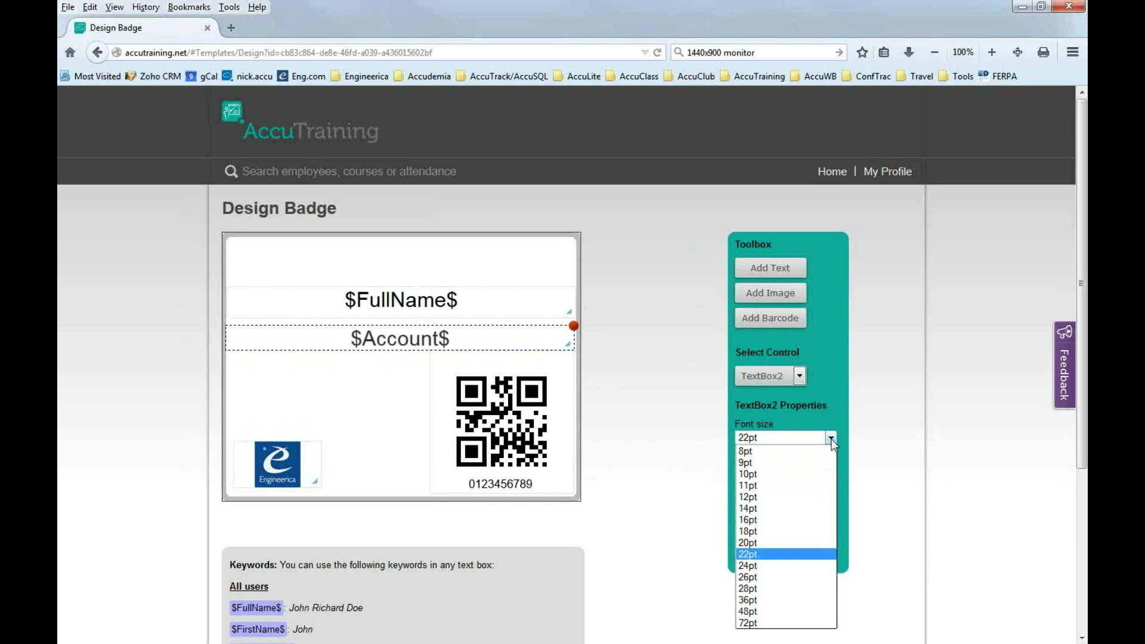
click(757, 530)
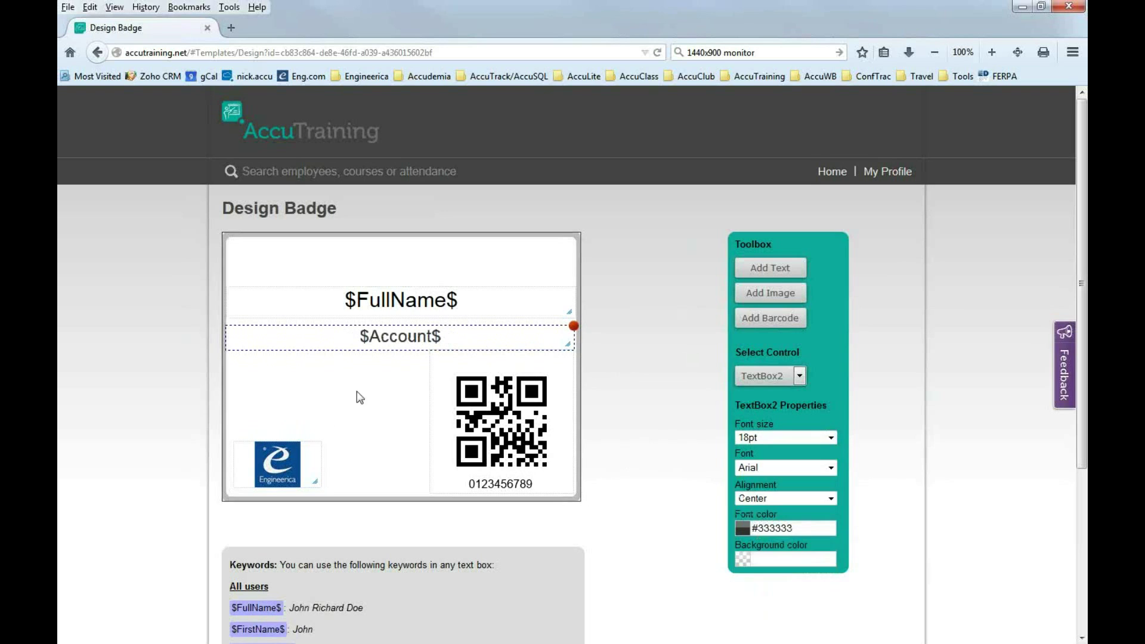
click(388, 394)
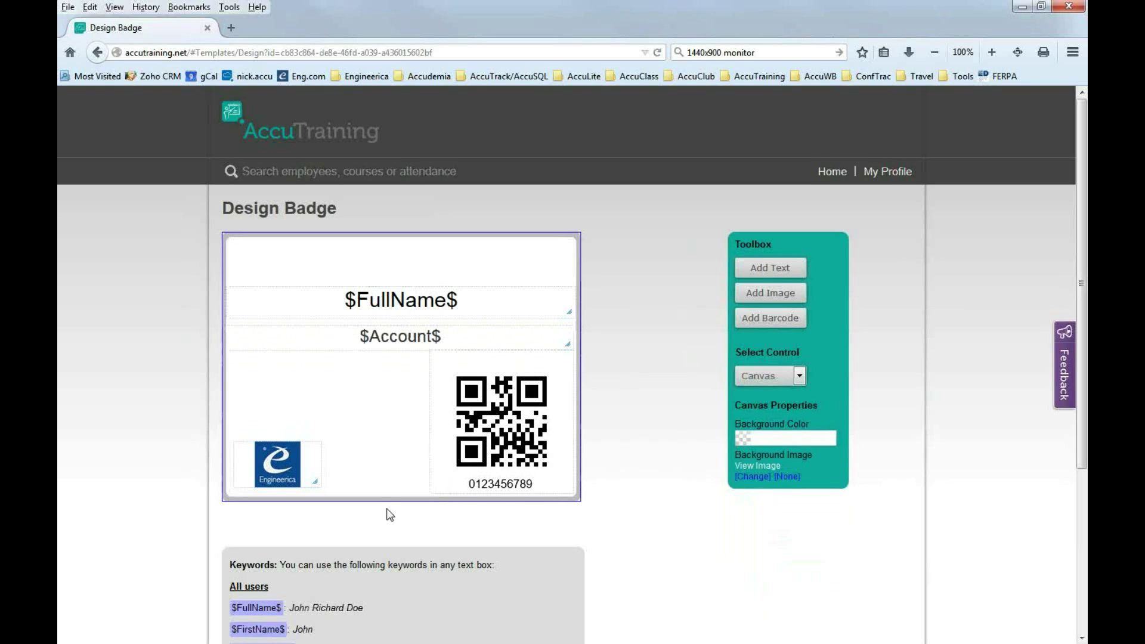
click(408, 309)
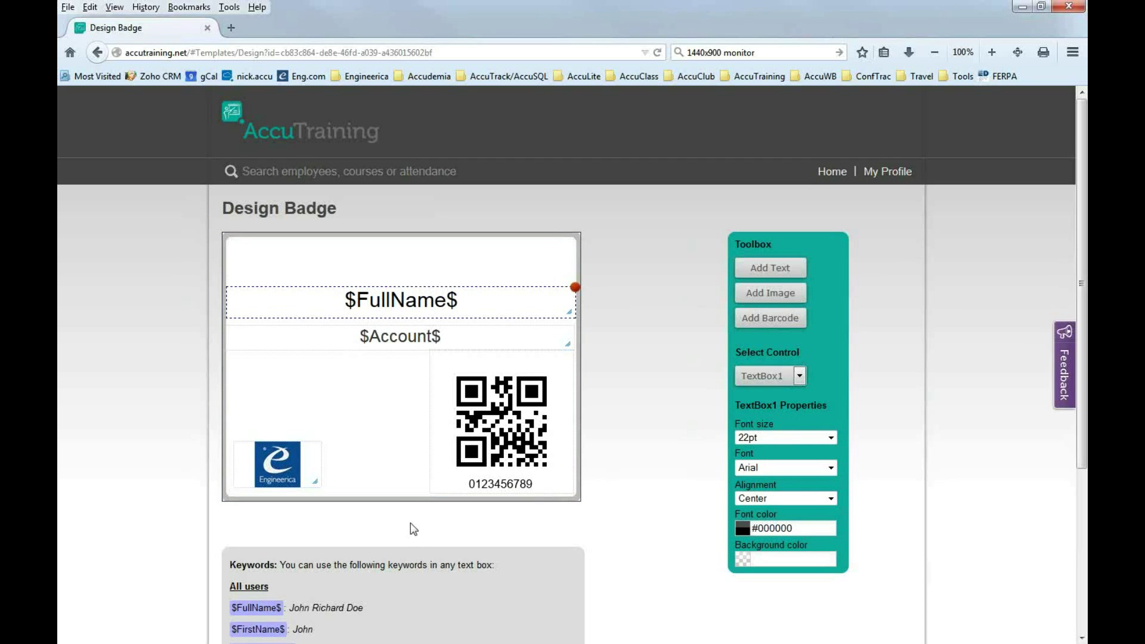
scroll(411, 524, down, 3)
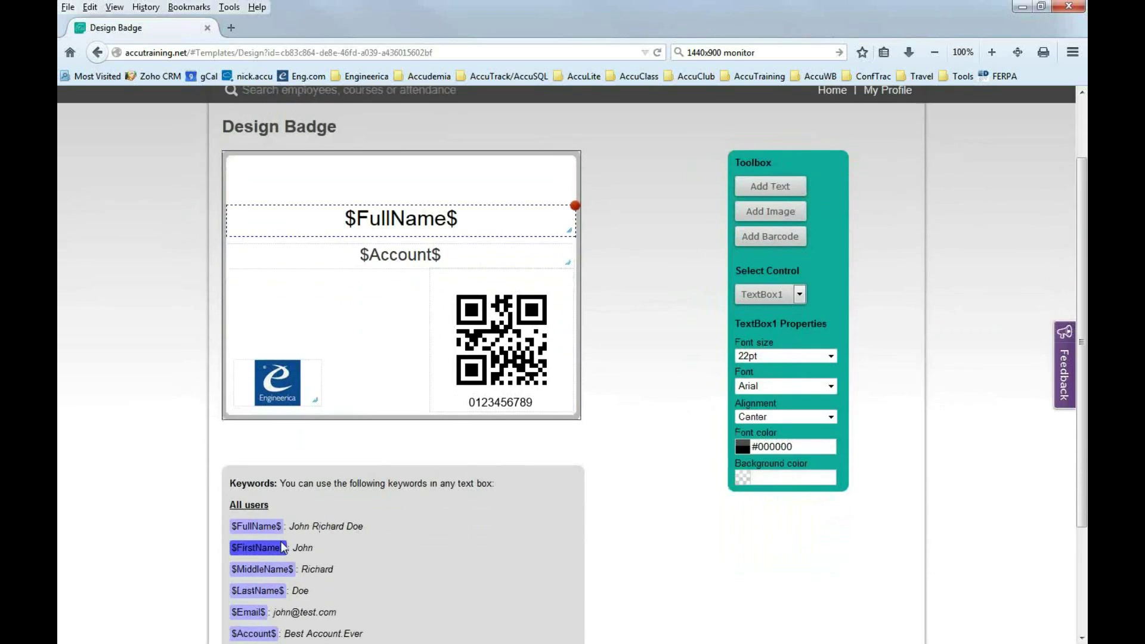
scroll(347, 468, down, 4)
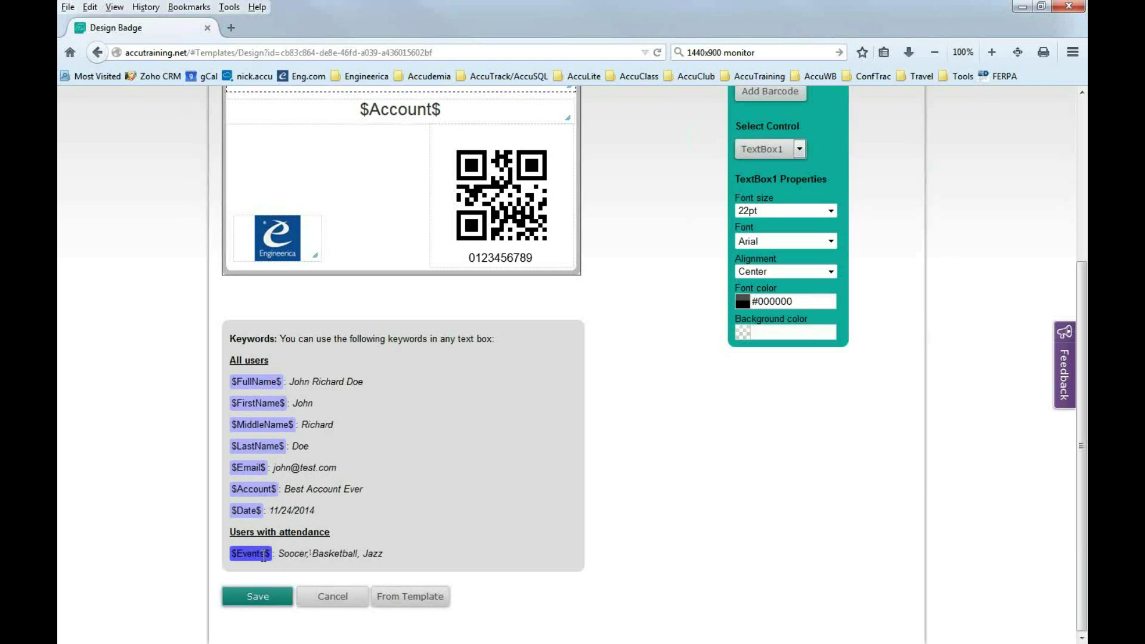
scroll(375, 497, up, 4)
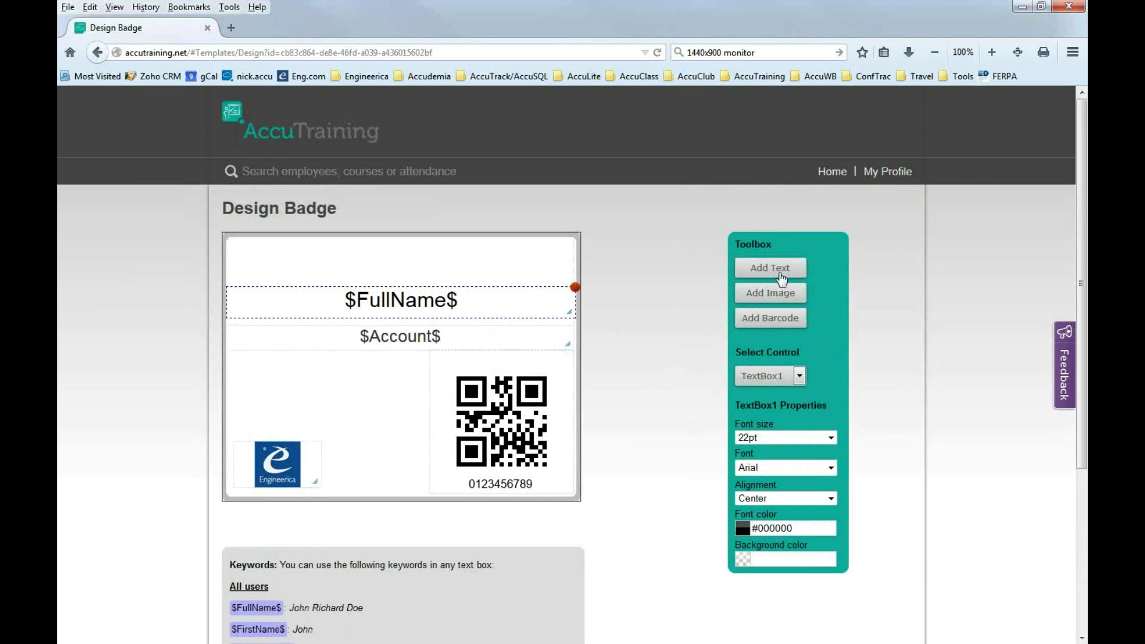
Add a text box, widen it across the top of the badge, and type $Event$.
click(549, 253)
click(755, 270)
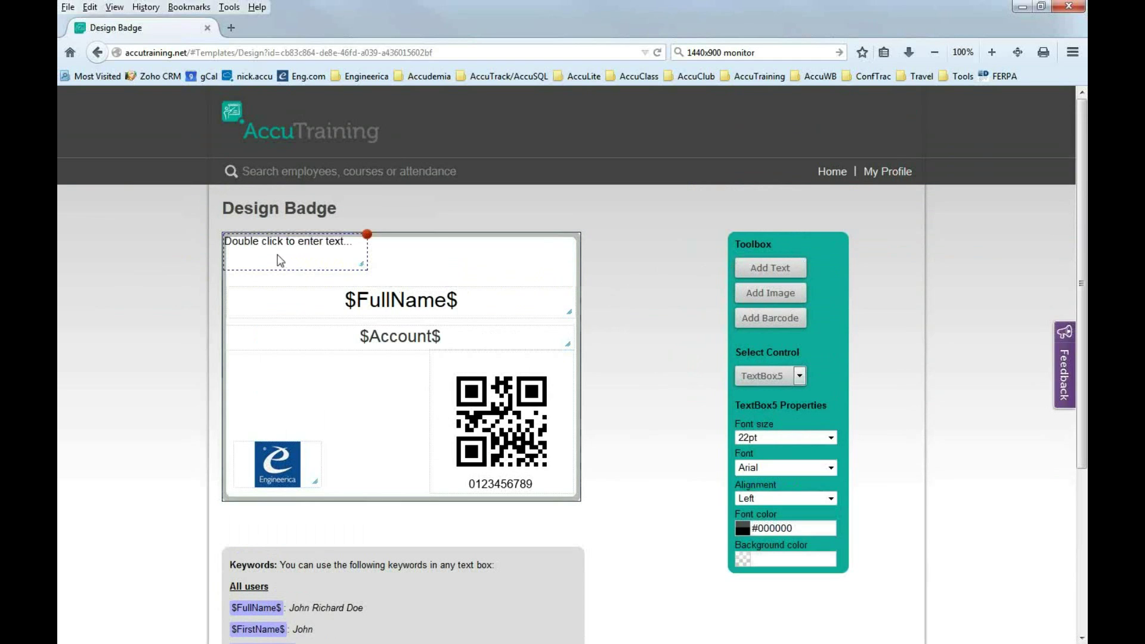
drag(323, 272, 325, 276)
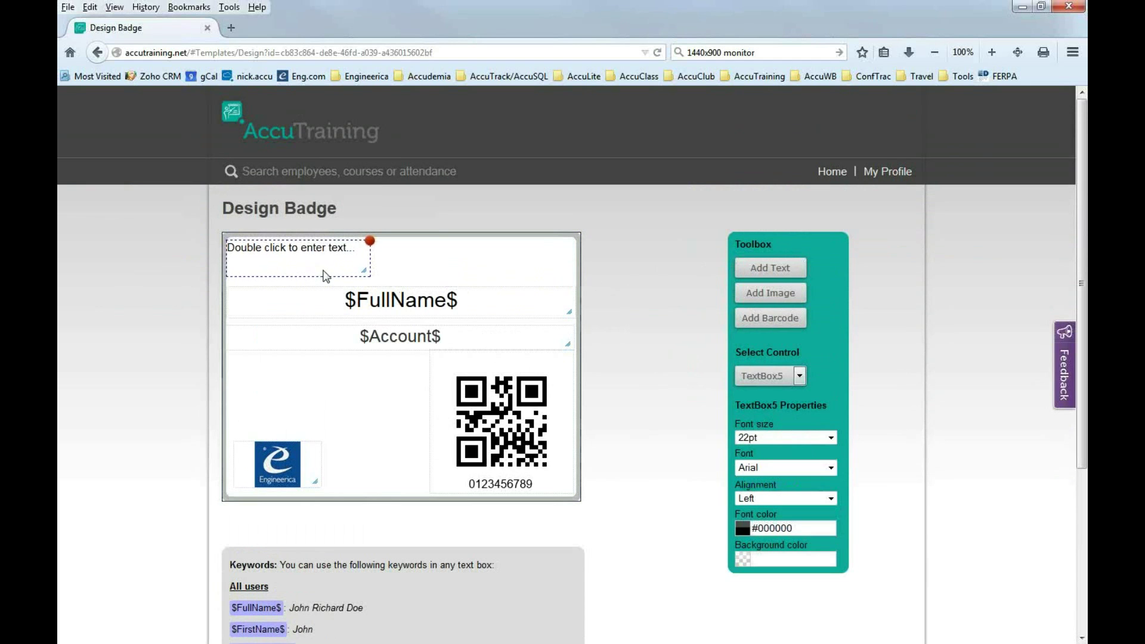
drag(364, 271, 572, 271)
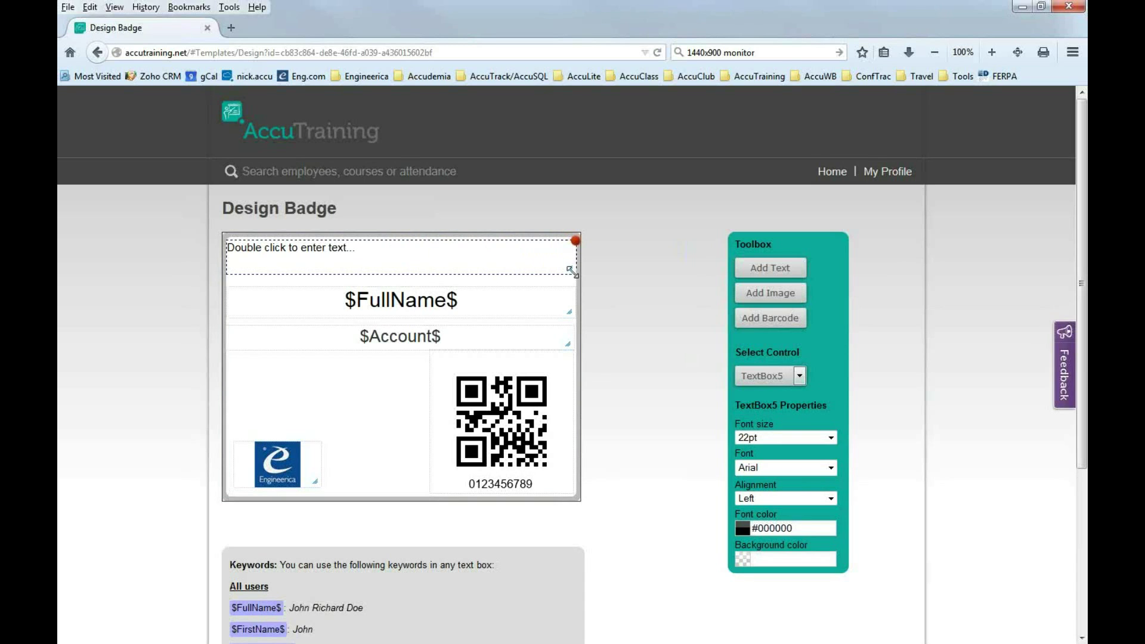
double_click(419, 259)
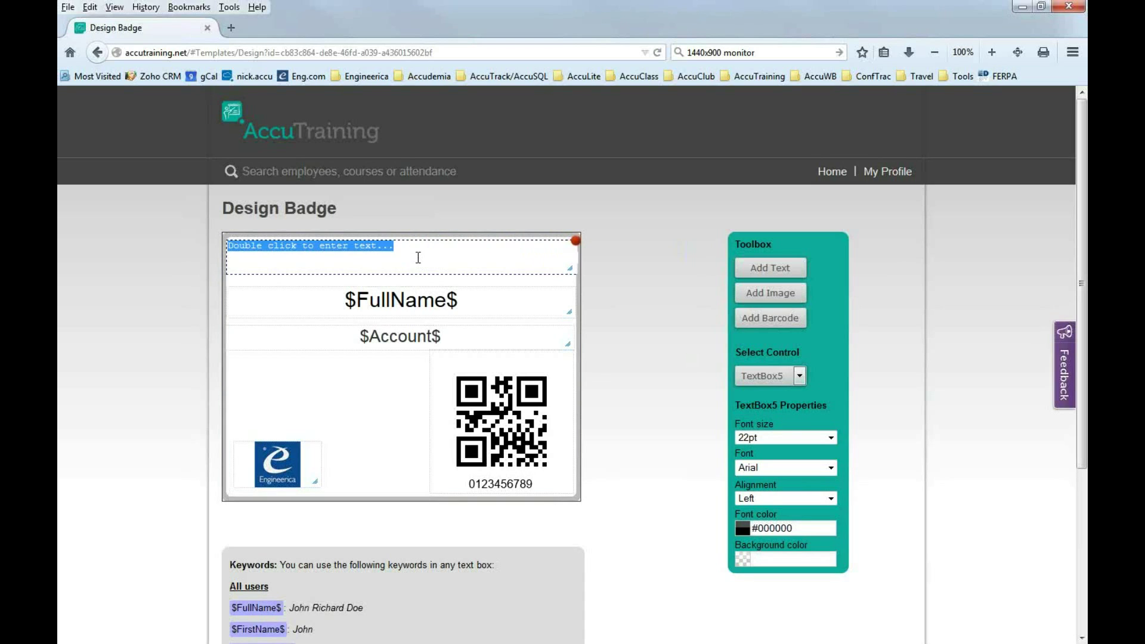
text($)
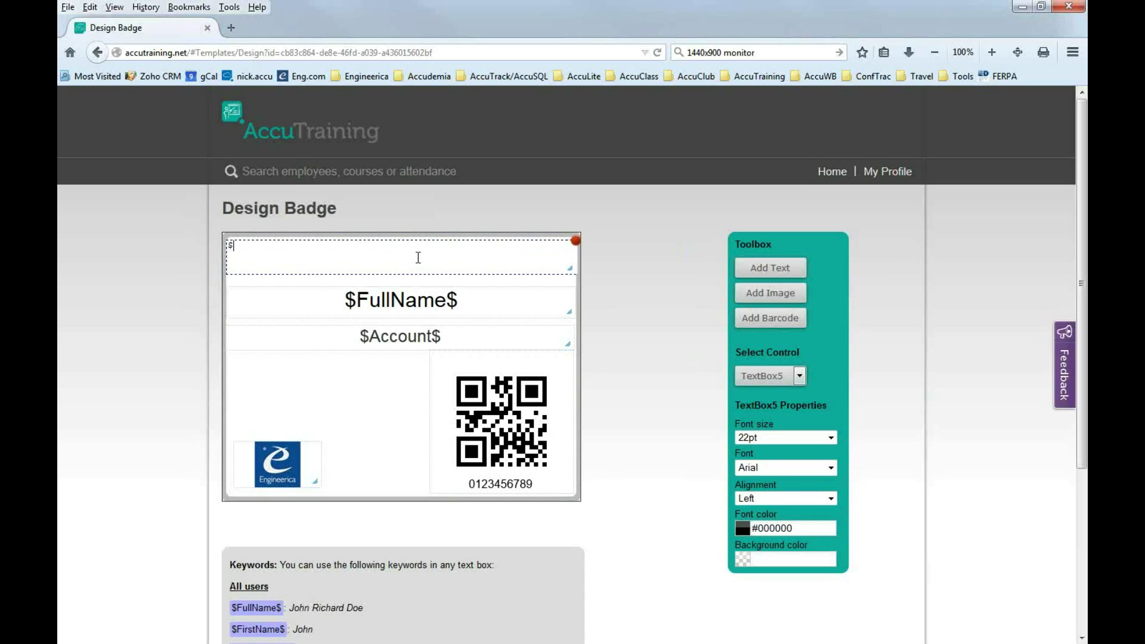
text(Event$)
key(ctrl+a)
Give the $Event$ text 24pt size and Center alignment.
click(830, 438)
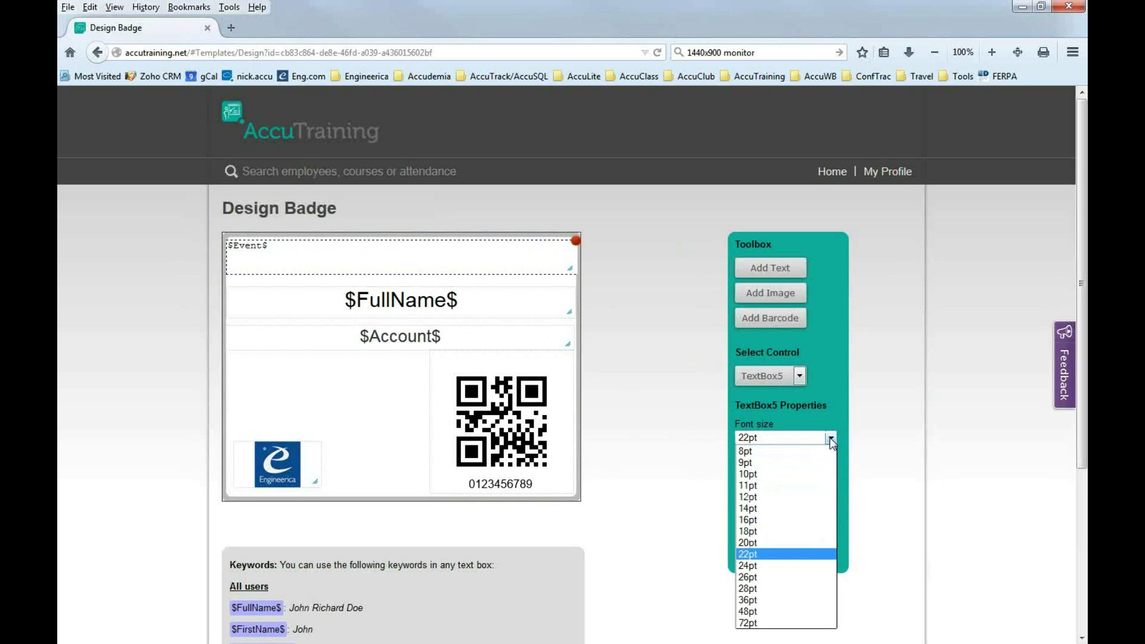
click(754, 569)
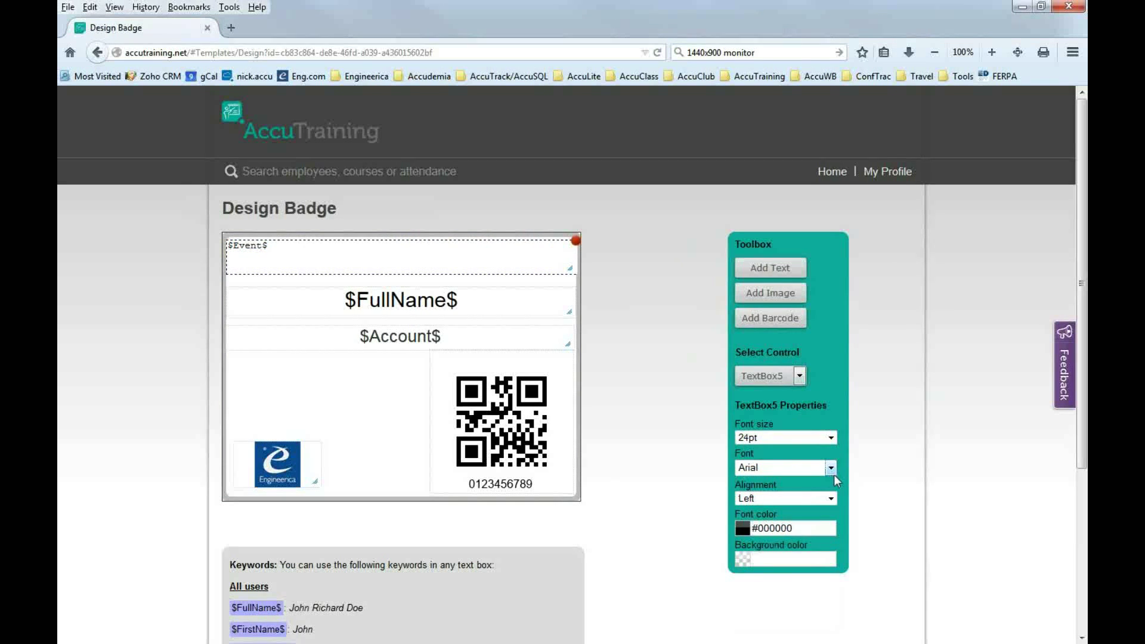
click(832, 499)
click(774, 524)
click(391, 391)
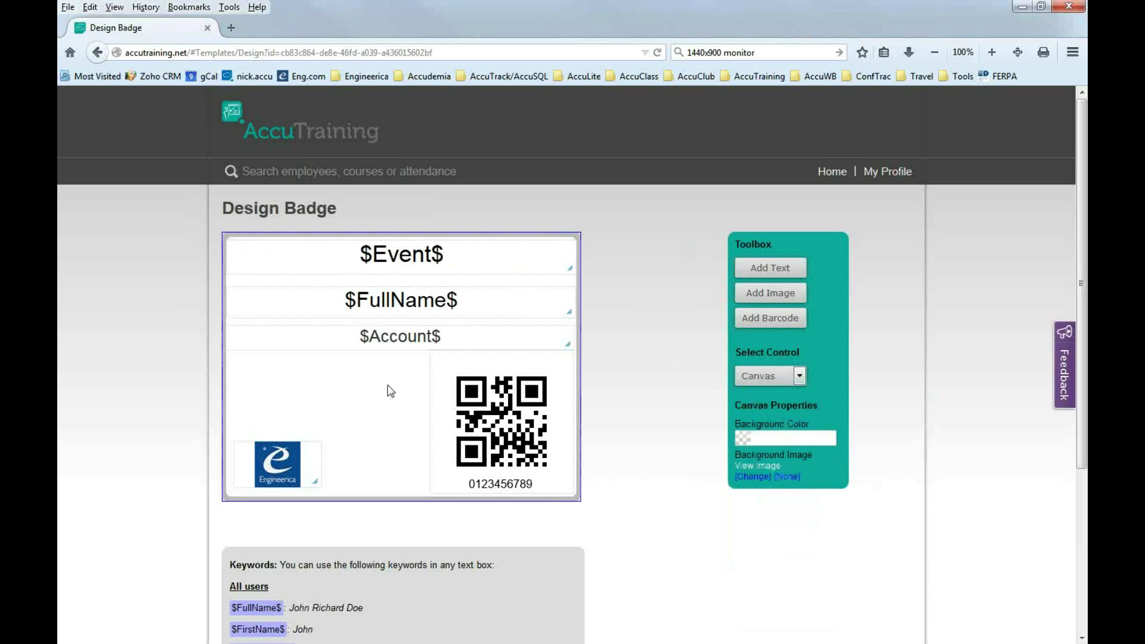
click(405, 260)
click(388, 436)
drag(510, 431, 422, 435)
drag(416, 433, 417, 433)
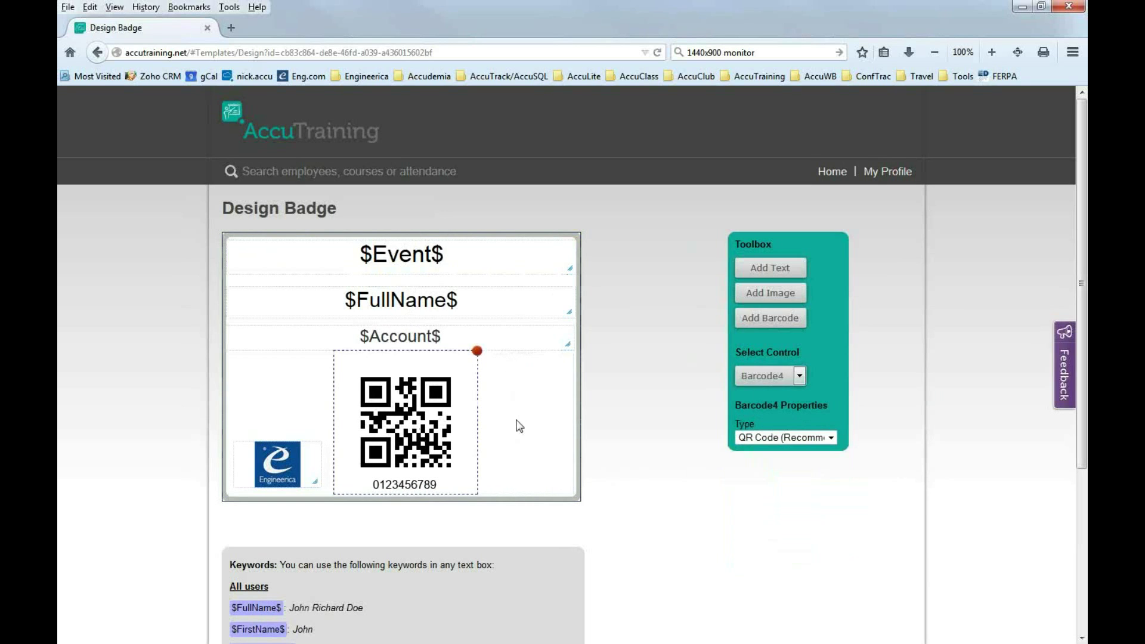
click(515, 418)
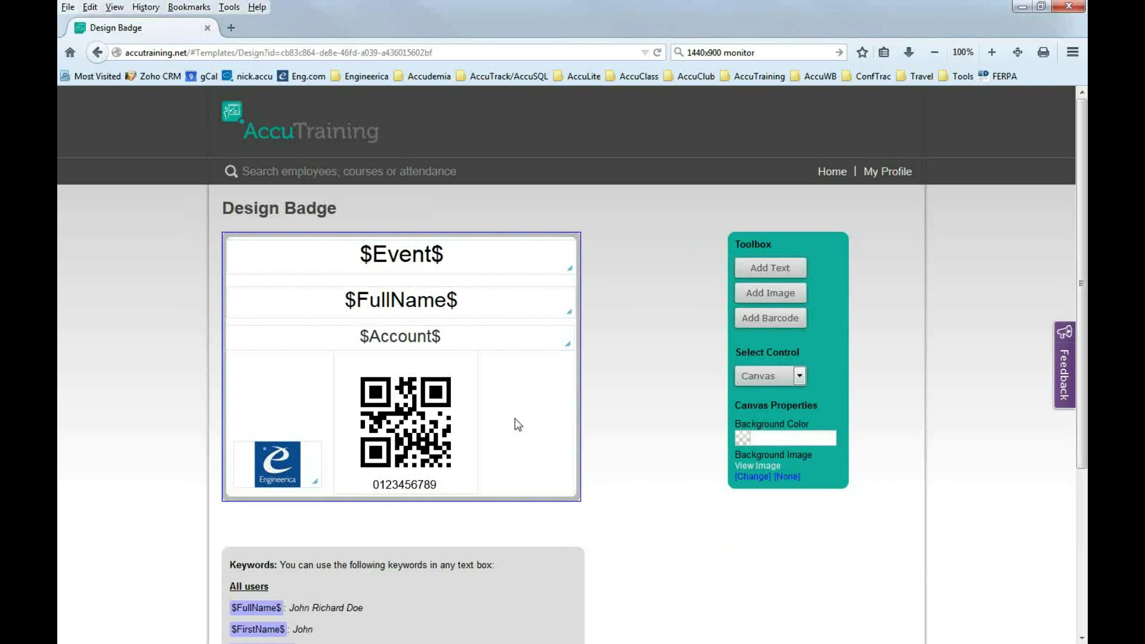
click(412, 265)
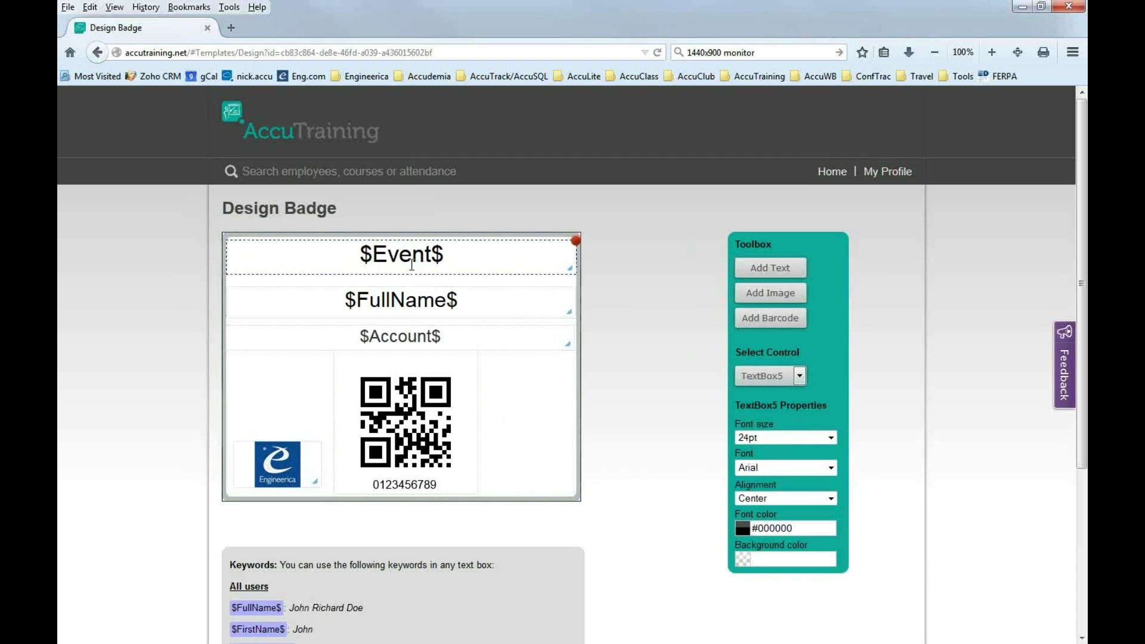
click(418, 304)
click(414, 336)
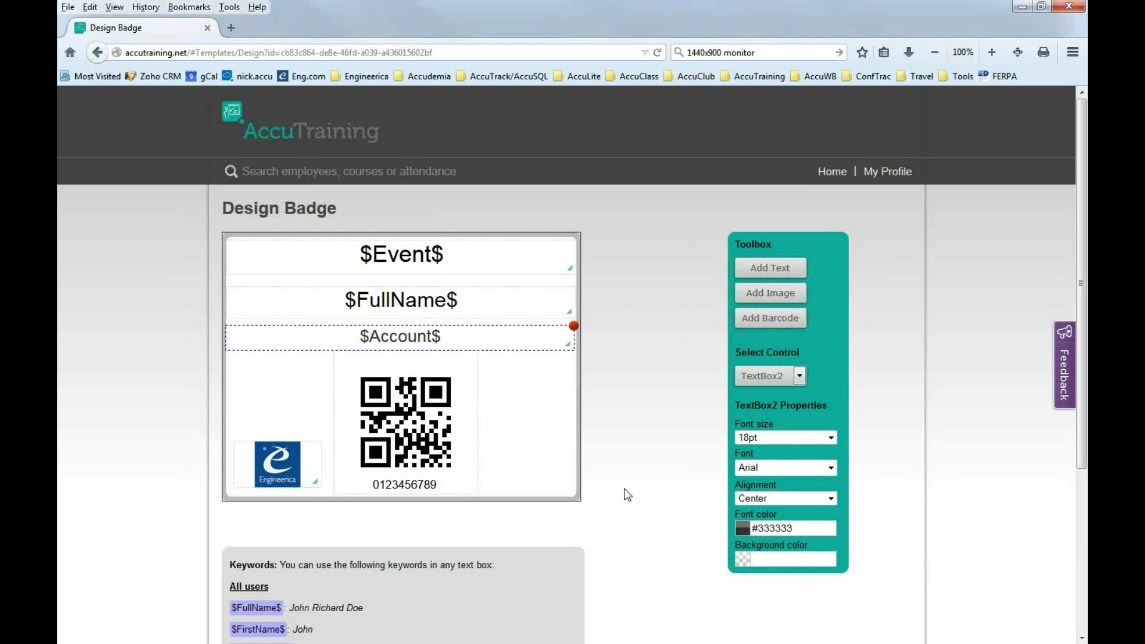
click(548, 472)
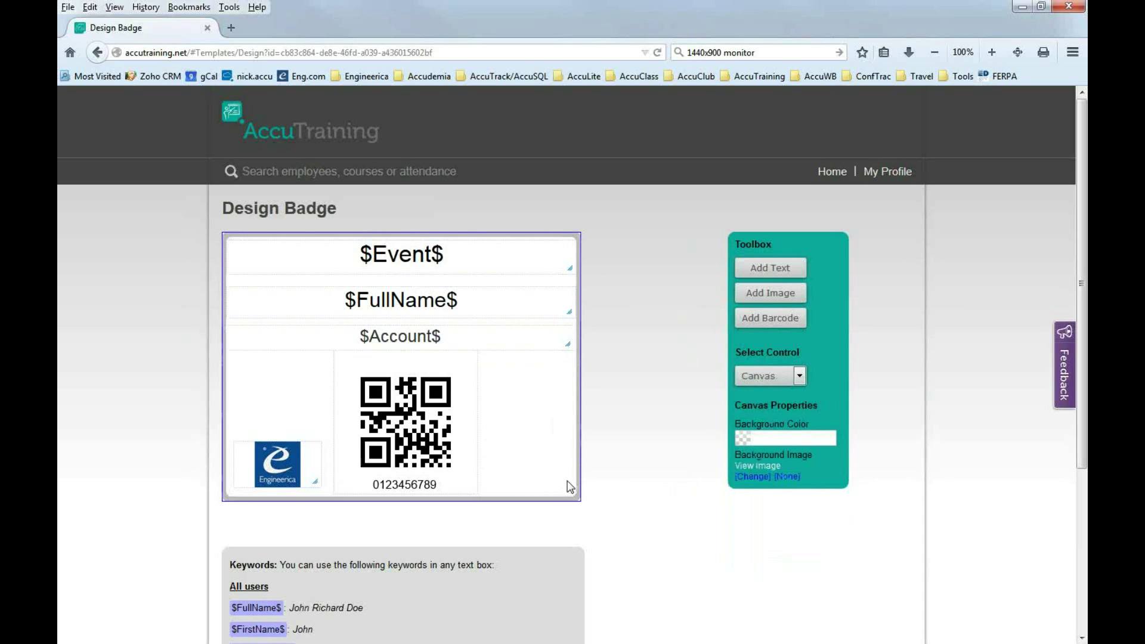
scroll(553, 478, down, 4)
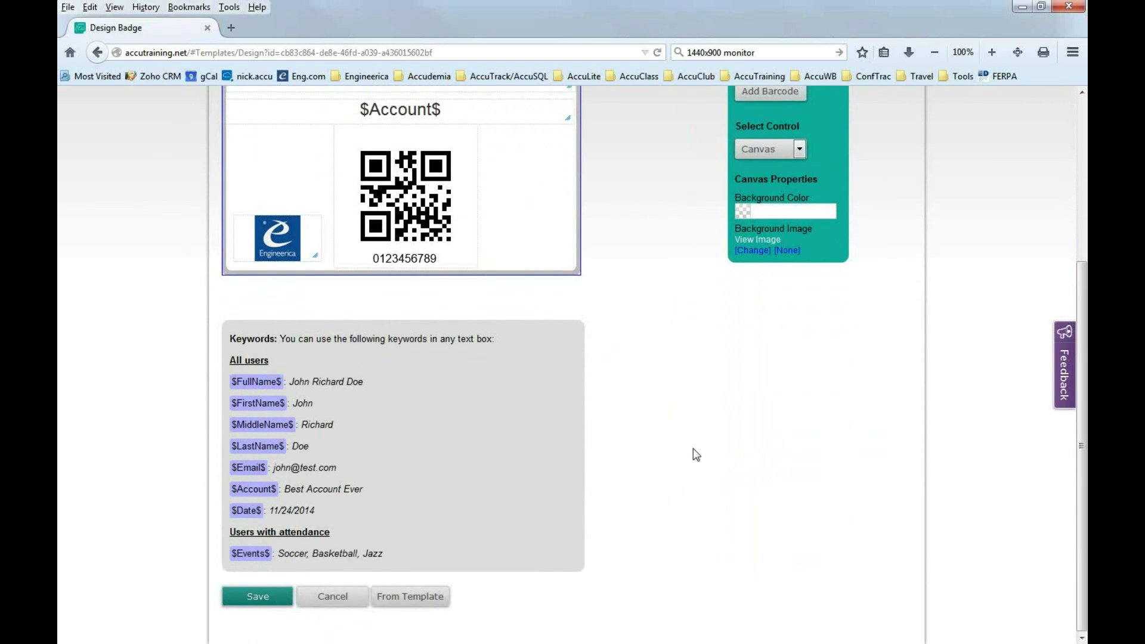
scroll(693, 448, up, 4)
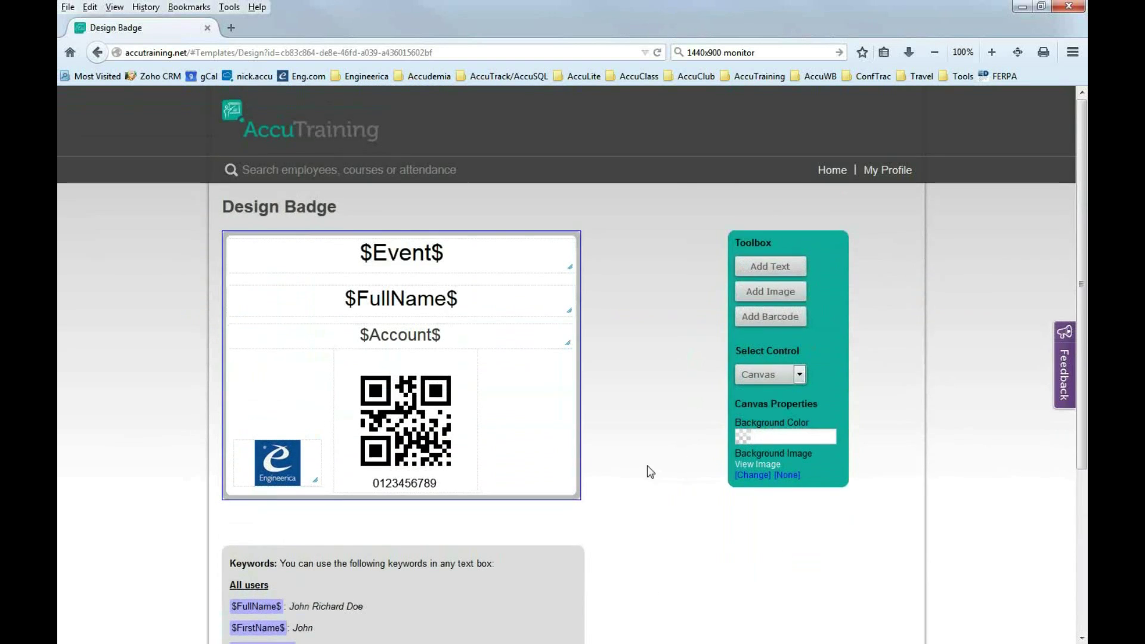
scroll(647, 466, down, 2)
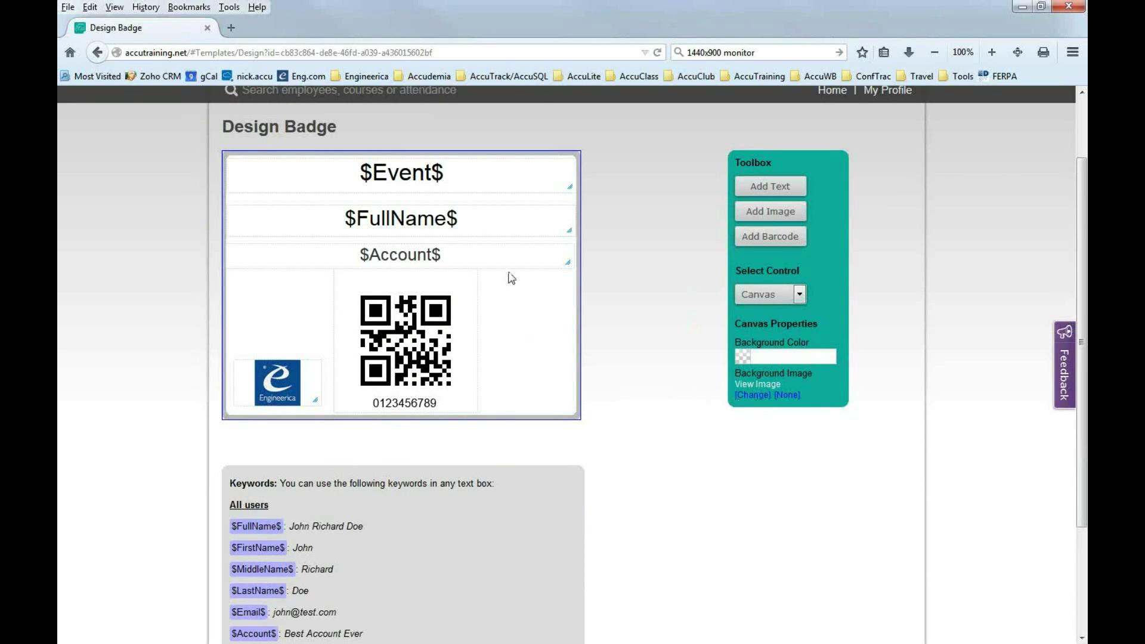
click(379, 186)
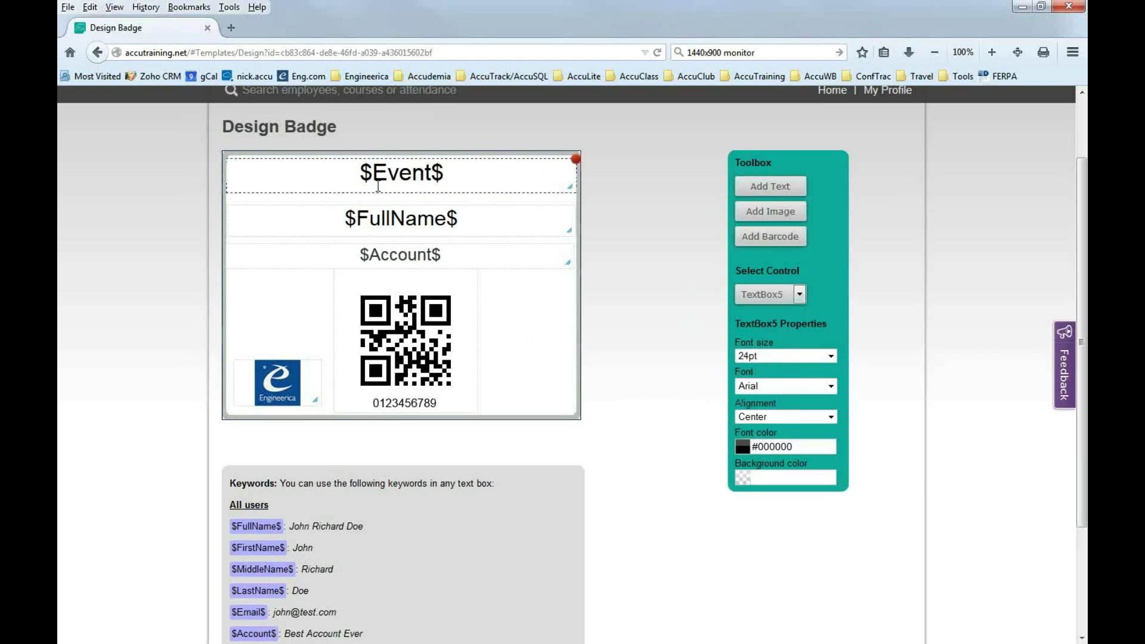
click(502, 231)
click(514, 256)
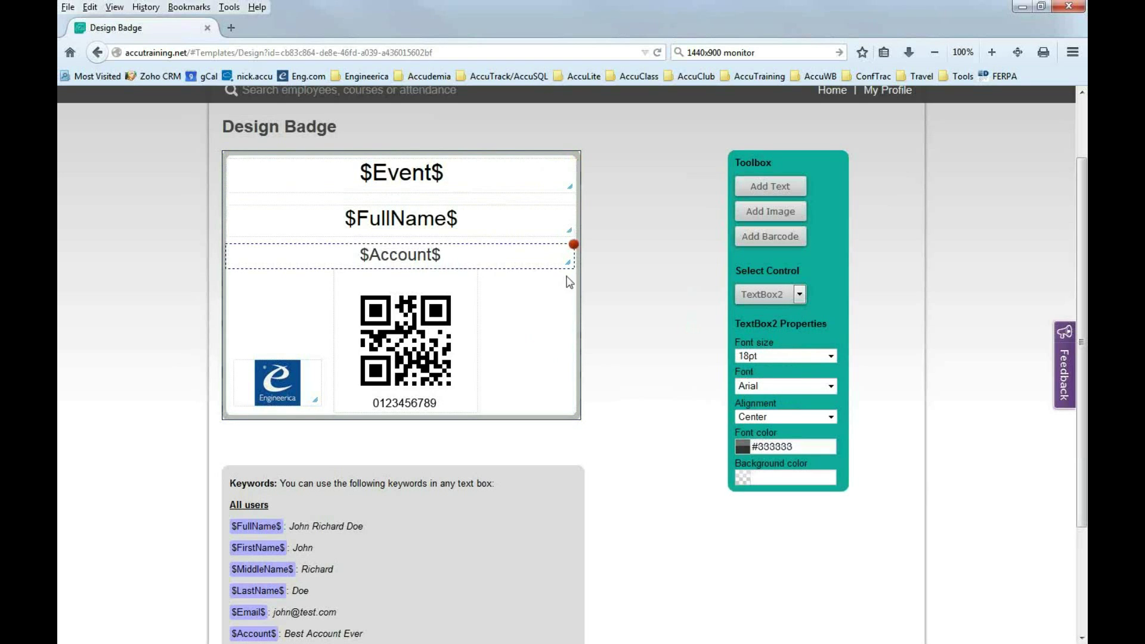
click(514, 332)
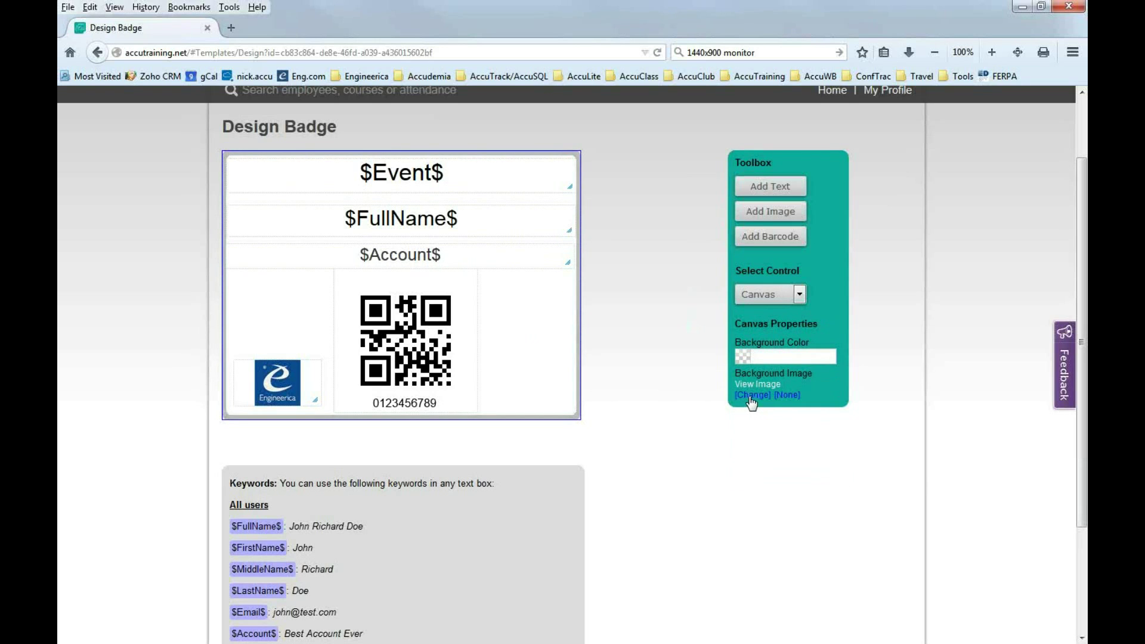
Set the canvas background colour to pink #db116c.
click(744, 358)
click(799, 446)
click(795, 460)
drag(854, 450, 855, 377)
click(836, 383)
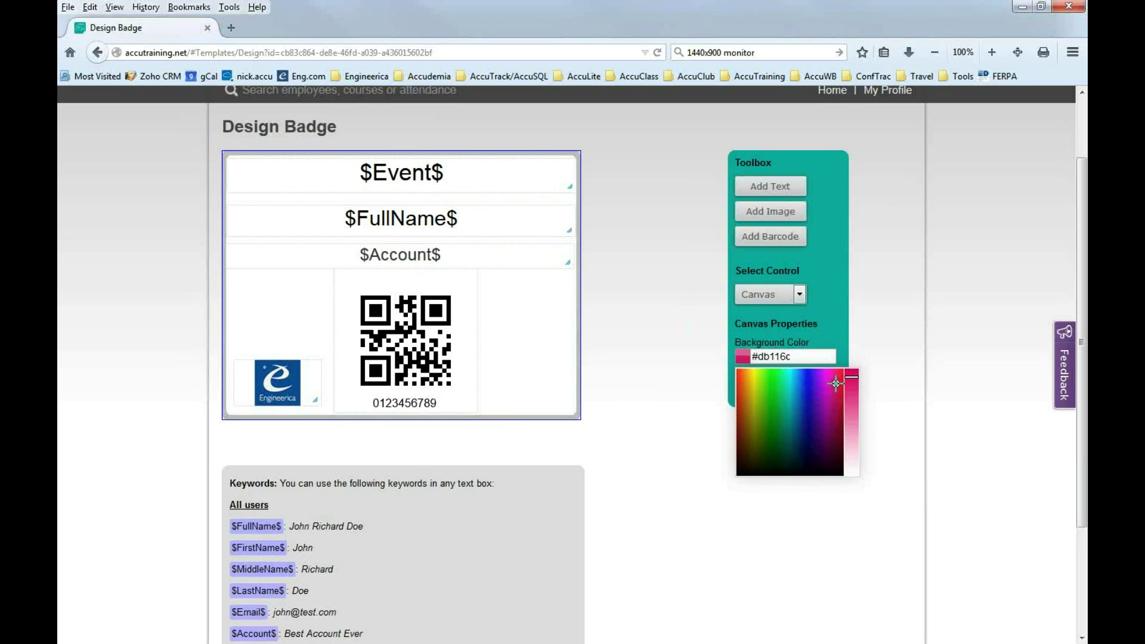
click(564, 354)
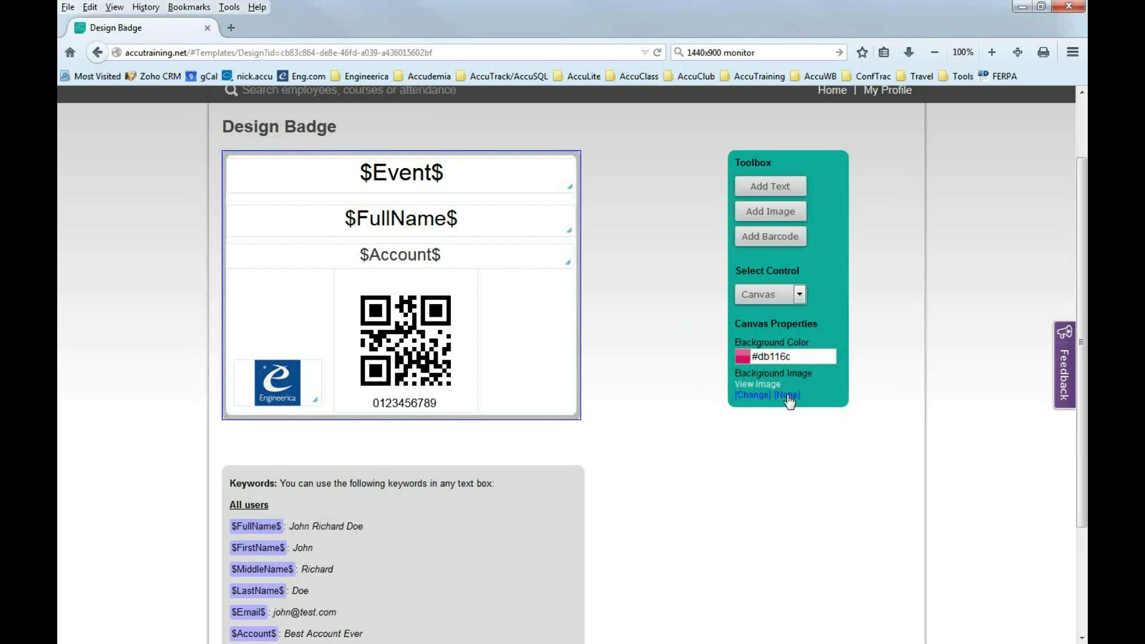
Try 2012 UB Award Logo.jpg as background image, then set the image back to none.
click(788, 396)
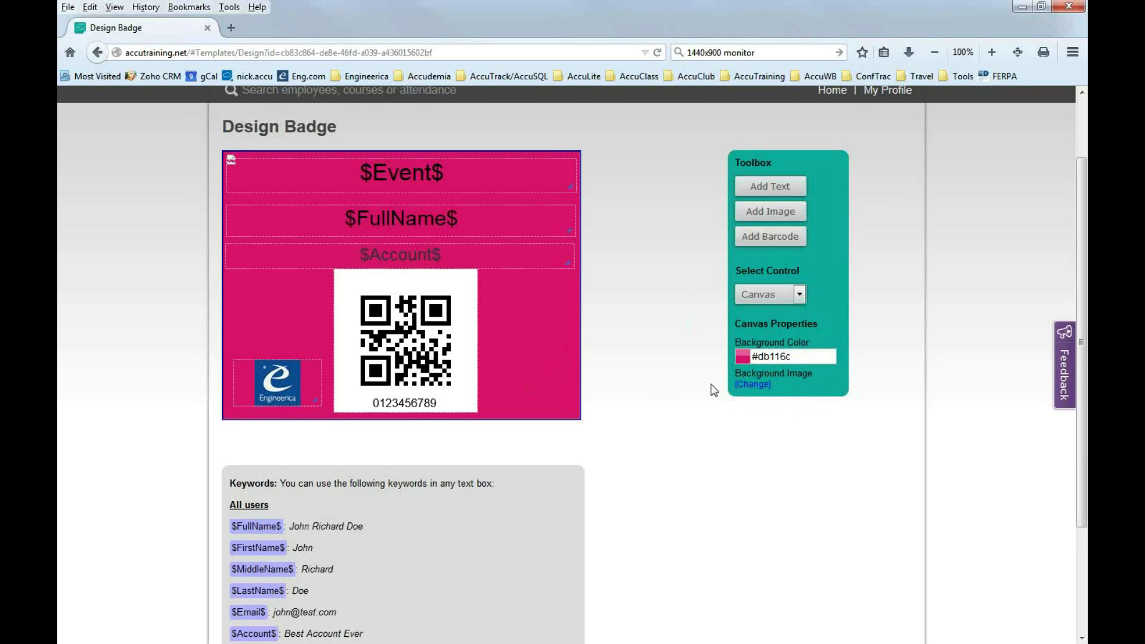
click(763, 386)
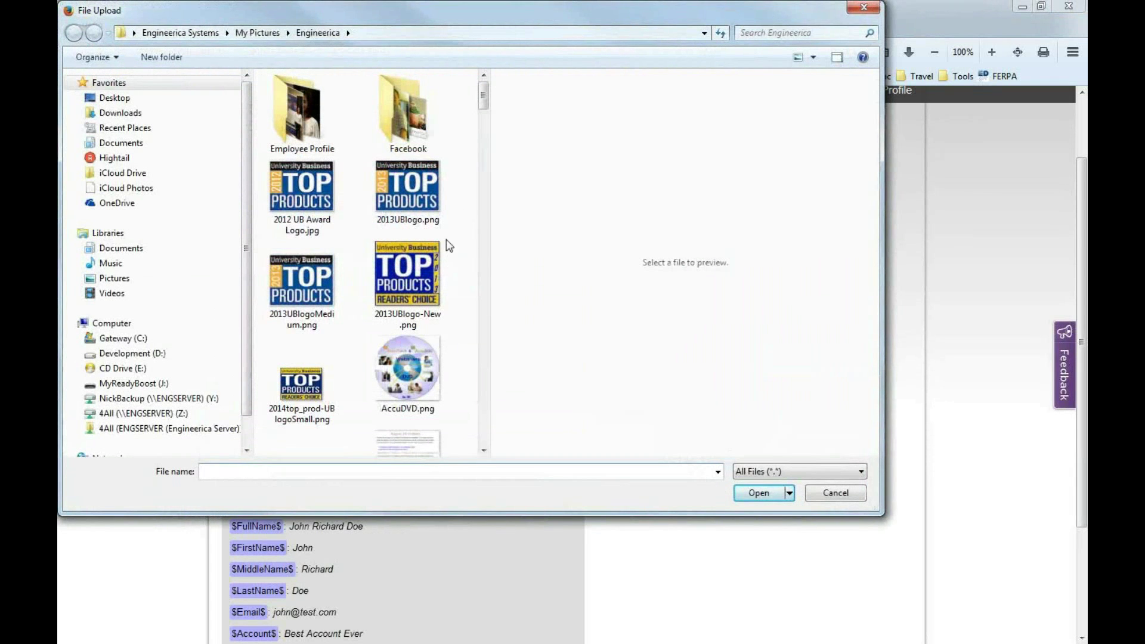
click(339, 214)
click(759, 493)
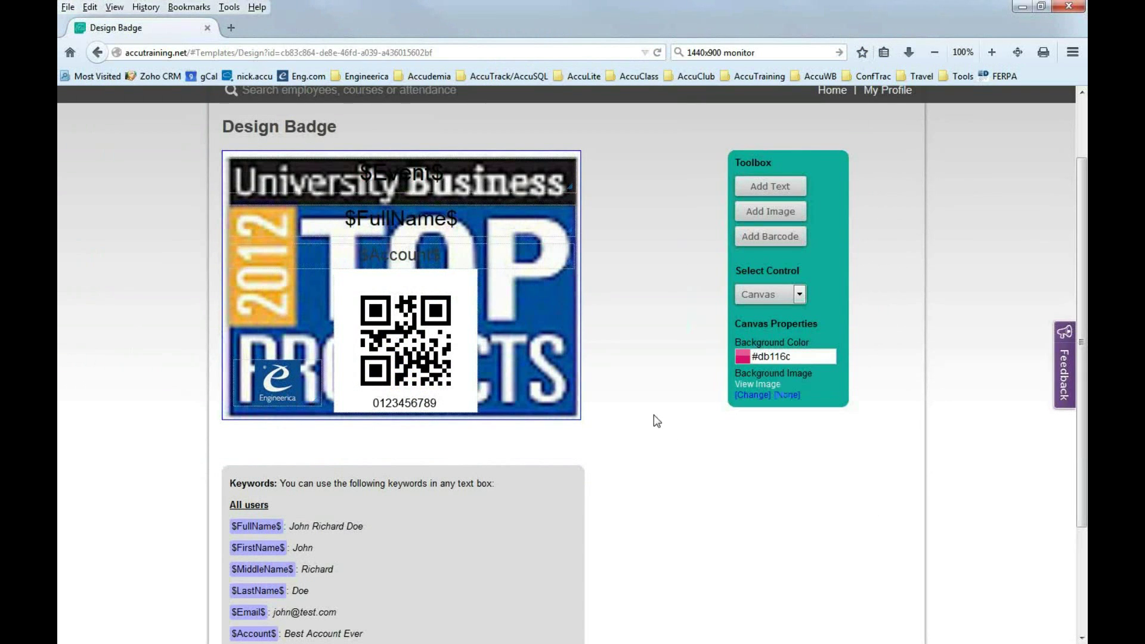
click(793, 394)
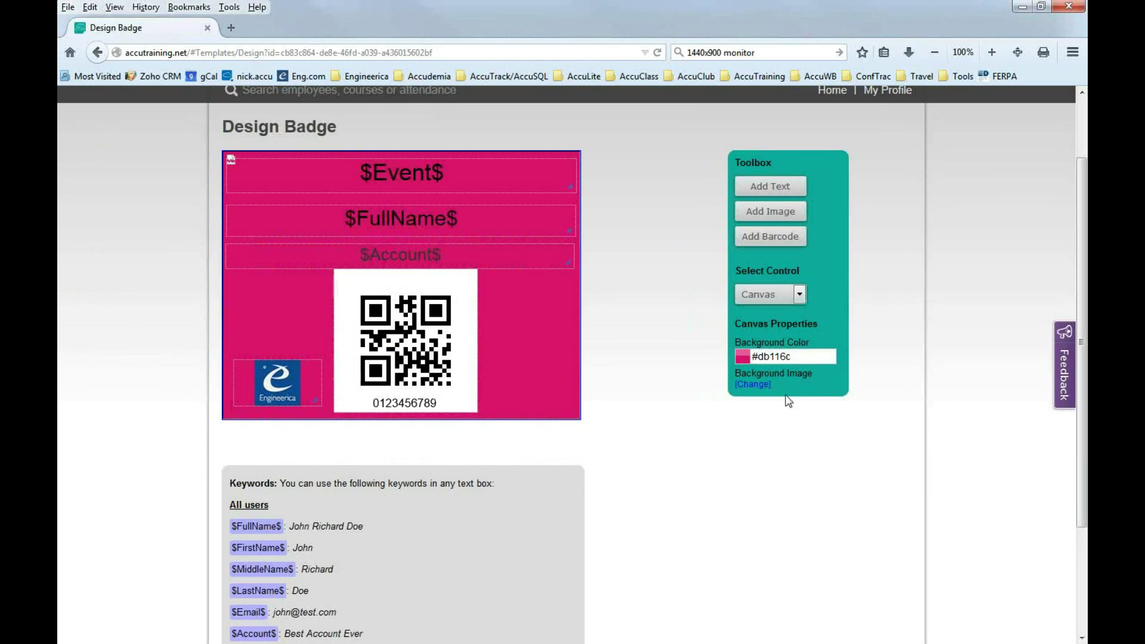
Change the canvas background to white #ffffff and save the badge template.
click(781, 357)
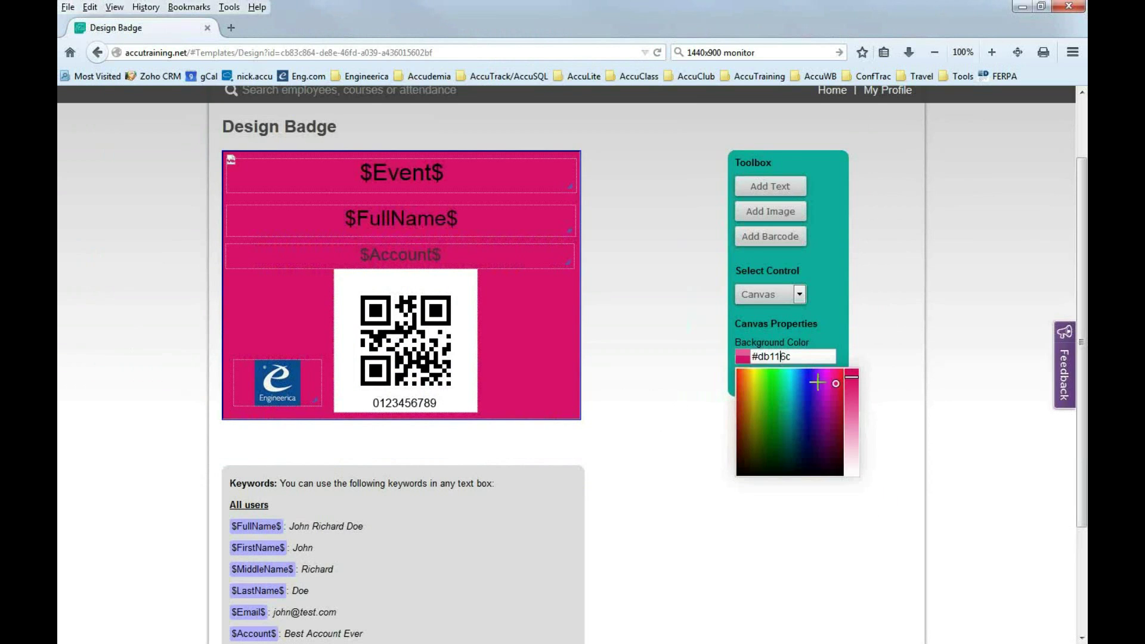
drag(856, 376, 862, 494)
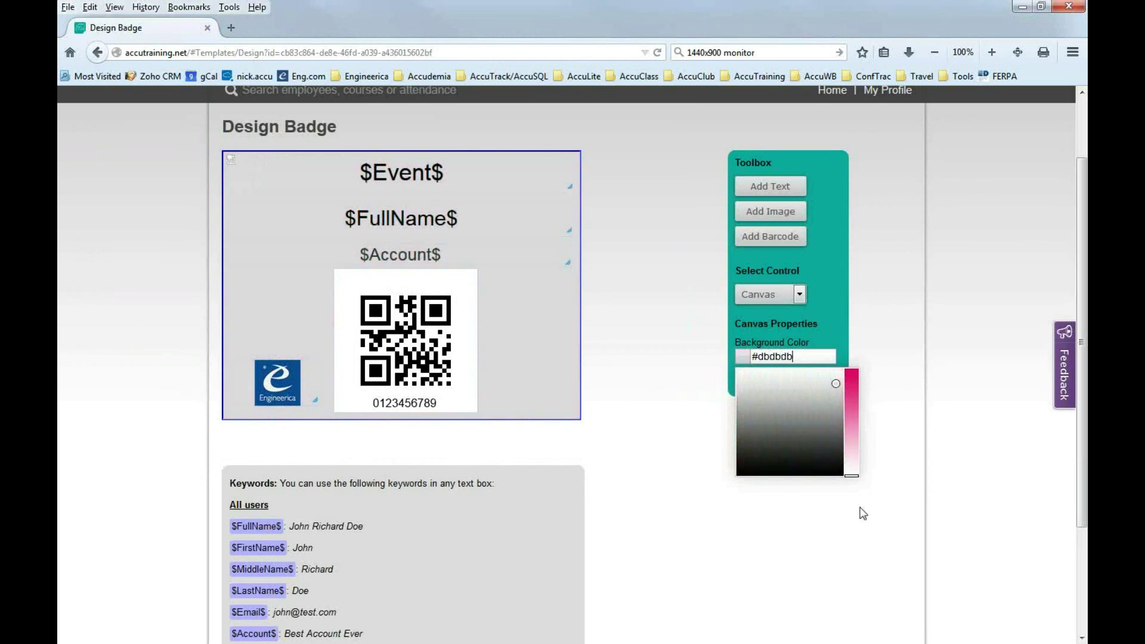
drag(785, 383, 698, 345)
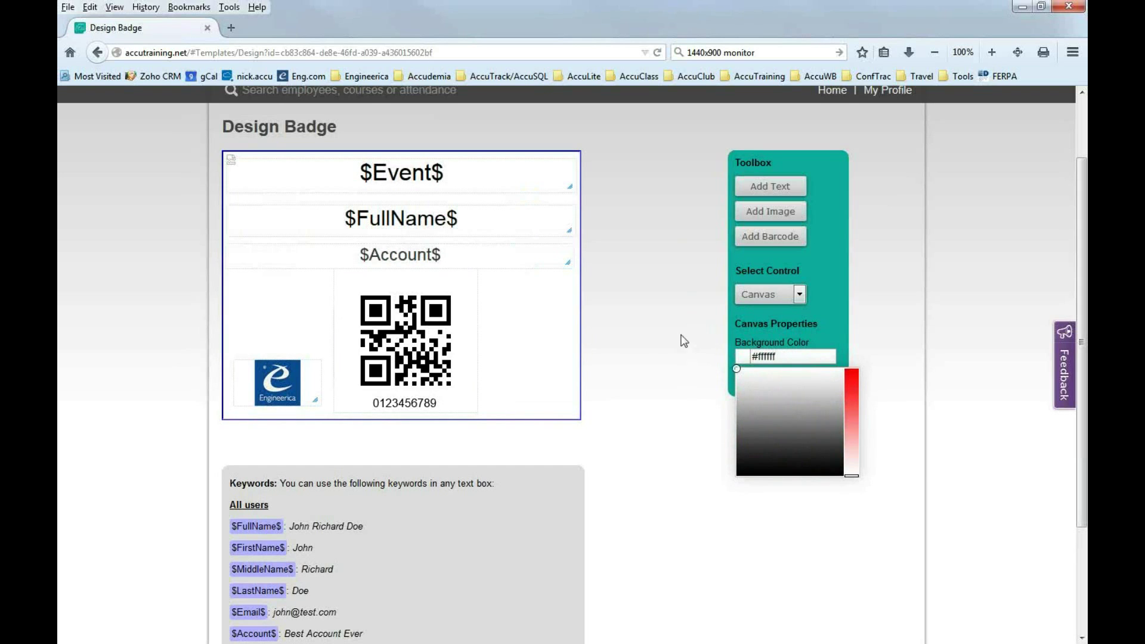
click(556, 340)
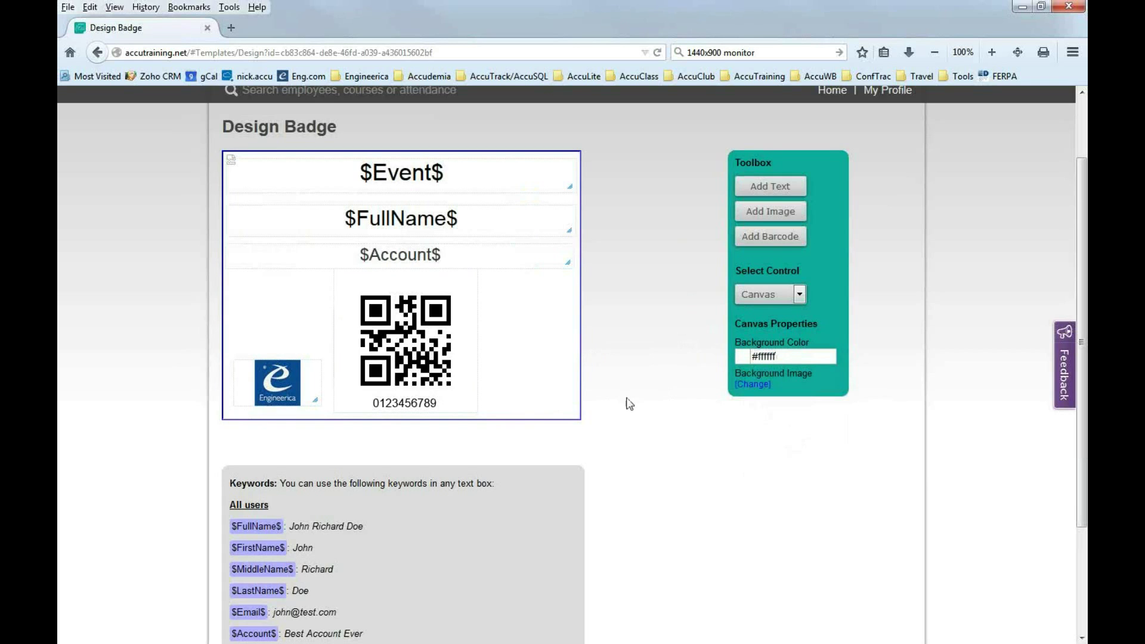
scroll(626, 399, down, 2)
scroll(628, 403, down, 3)
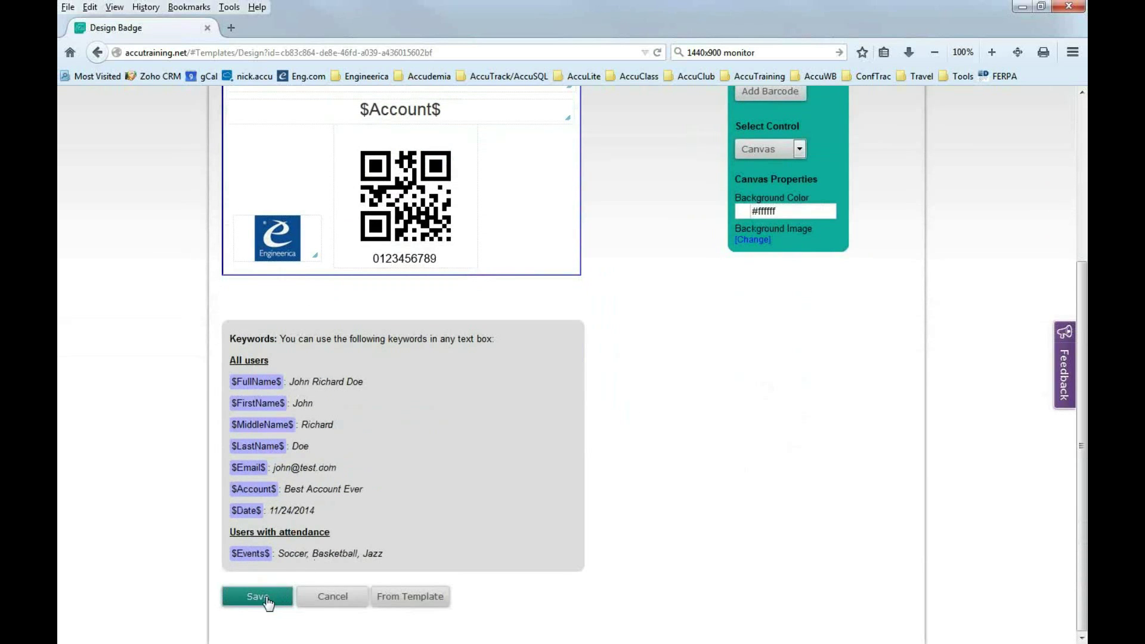
click(266, 602)
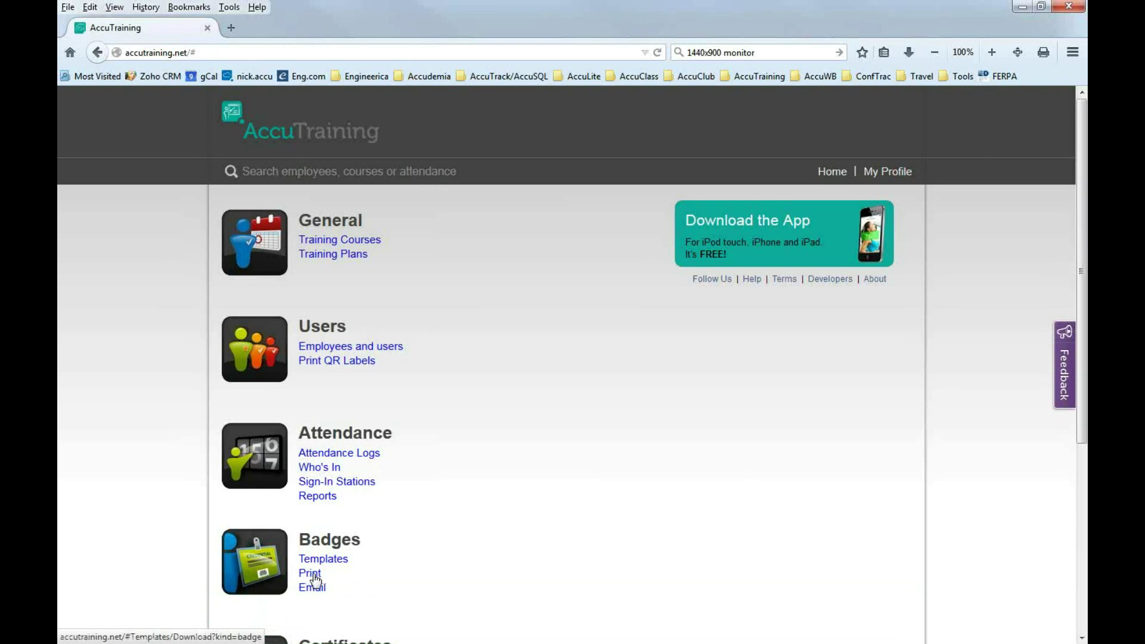
On Print Badges, choose the Temp Conference Badge template for All employees.
click(313, 575)
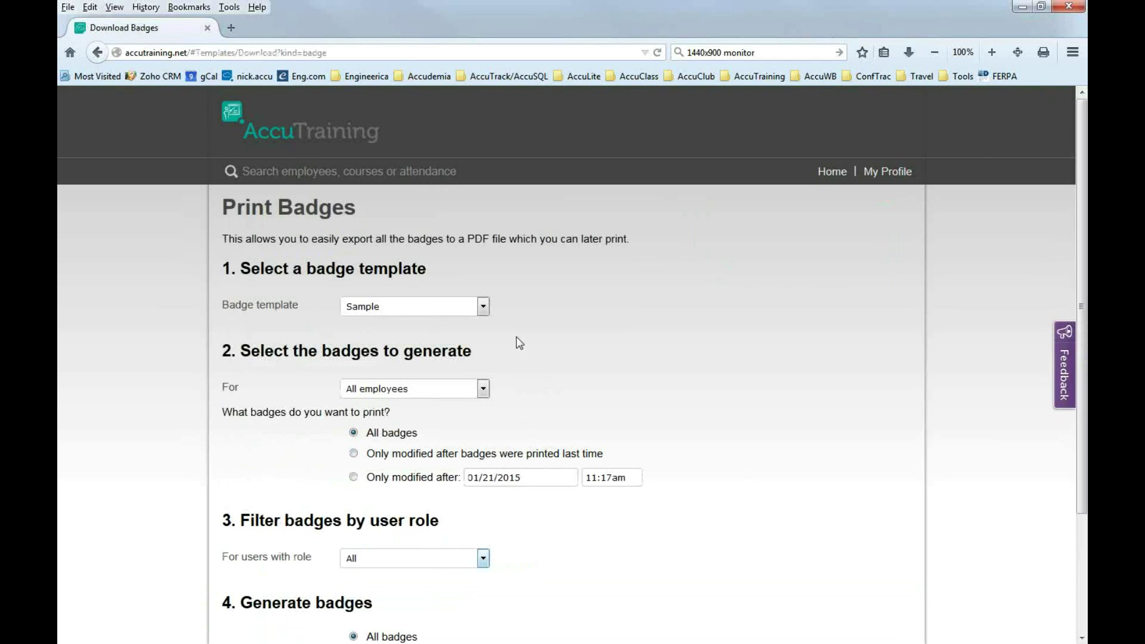
click(482, 308)
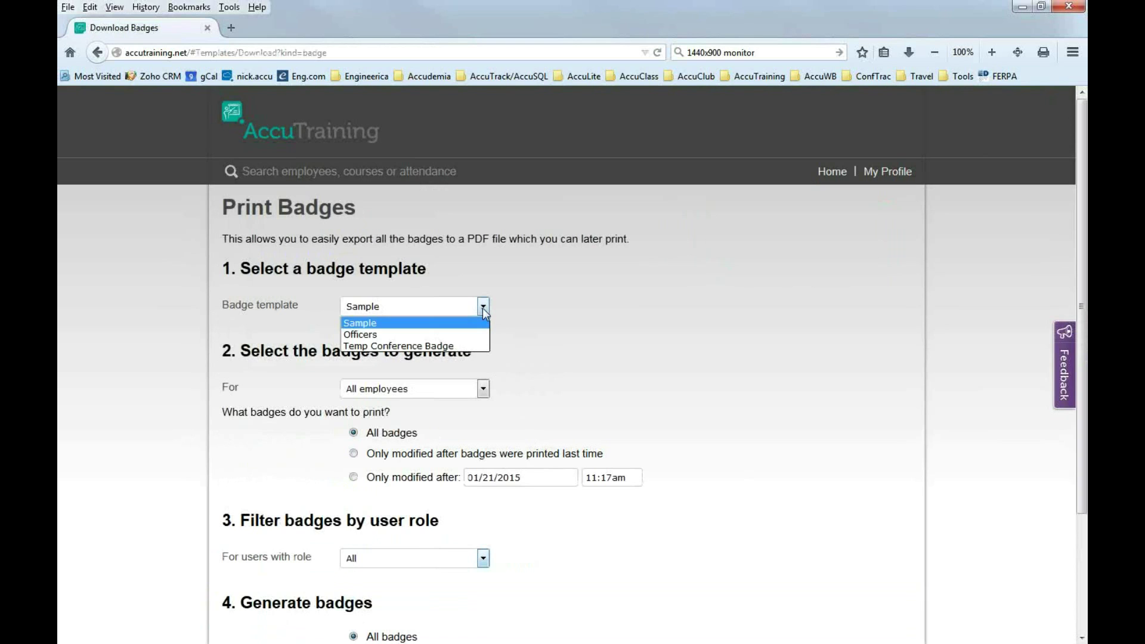
click(370, 347)
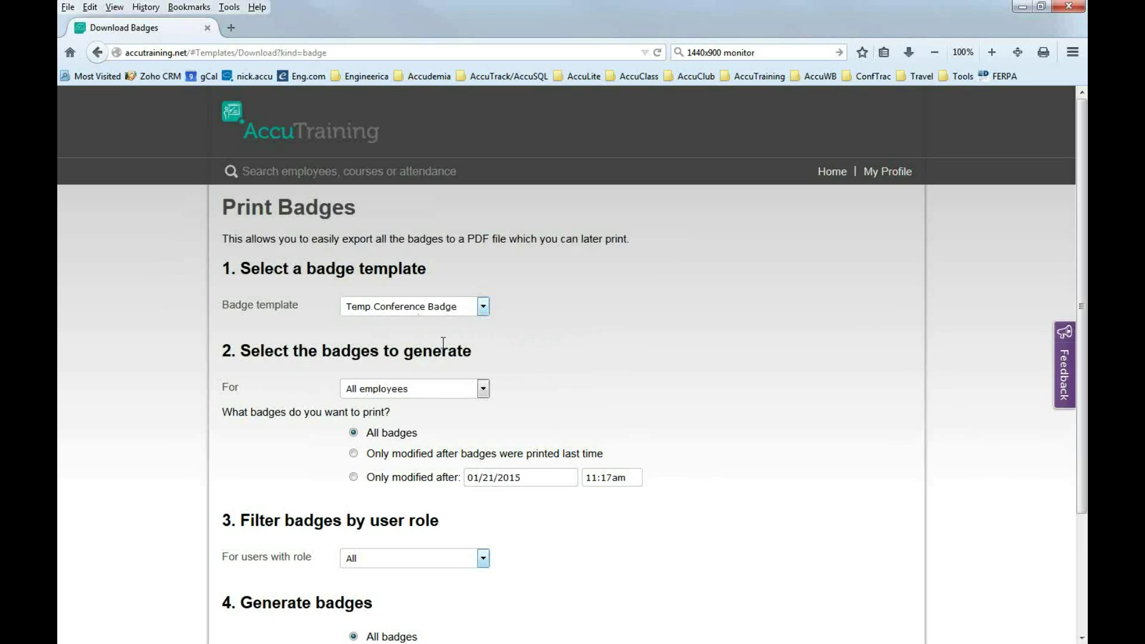
click(483, 390)
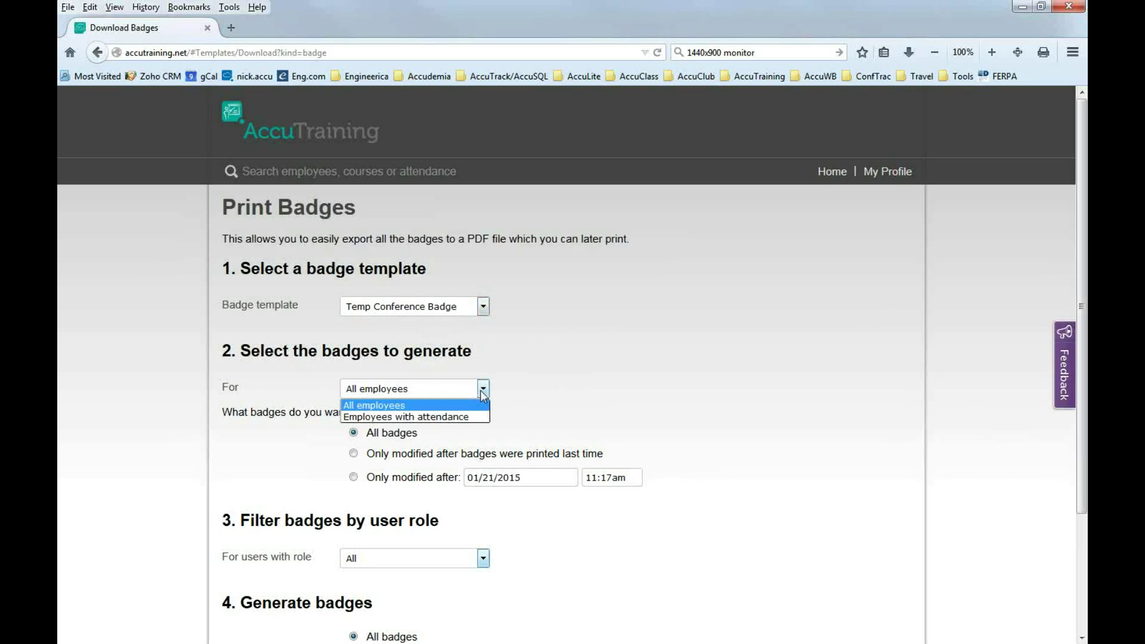
click(486, 389)
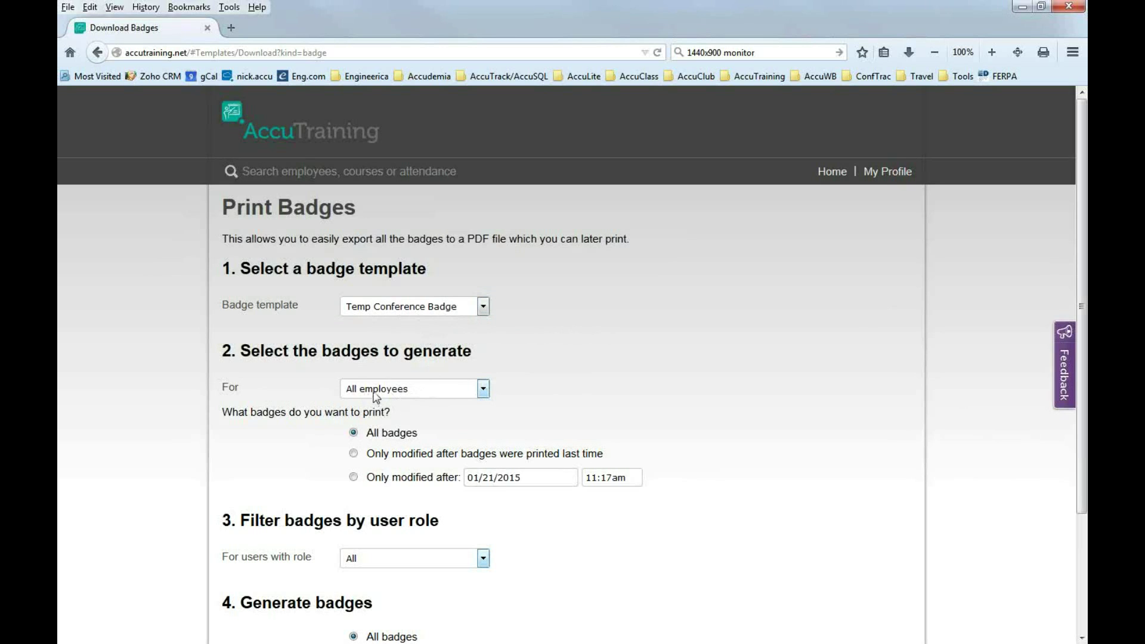
click(485, 389)
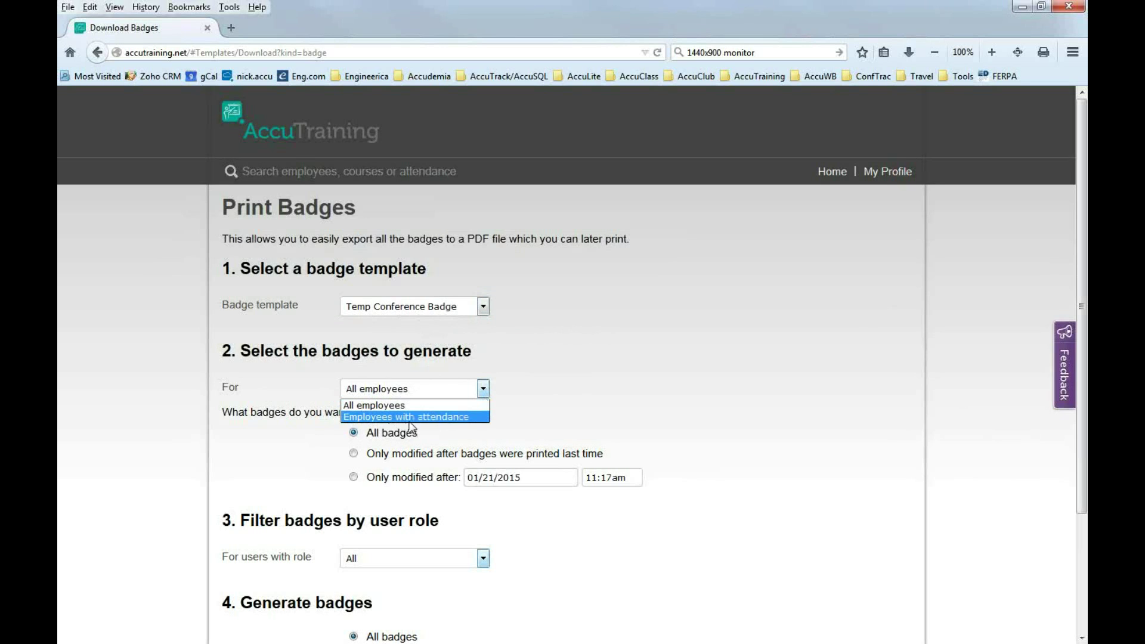
click(392, 406)
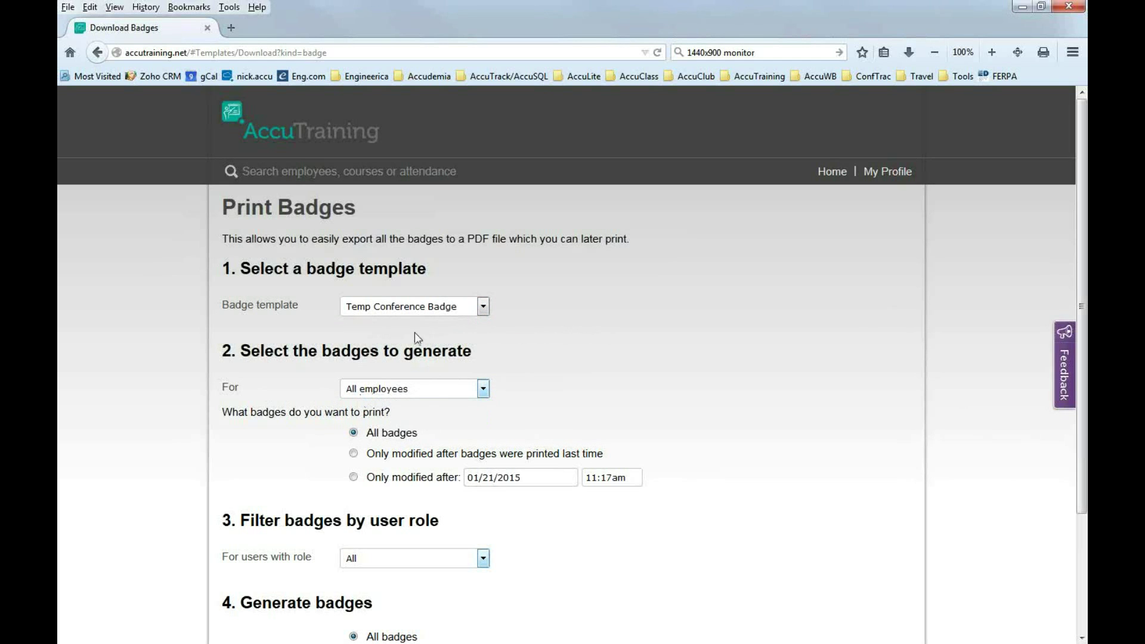
Filter the badge recipients to users with the Employee role.
scroll(529, 554, down, 3)
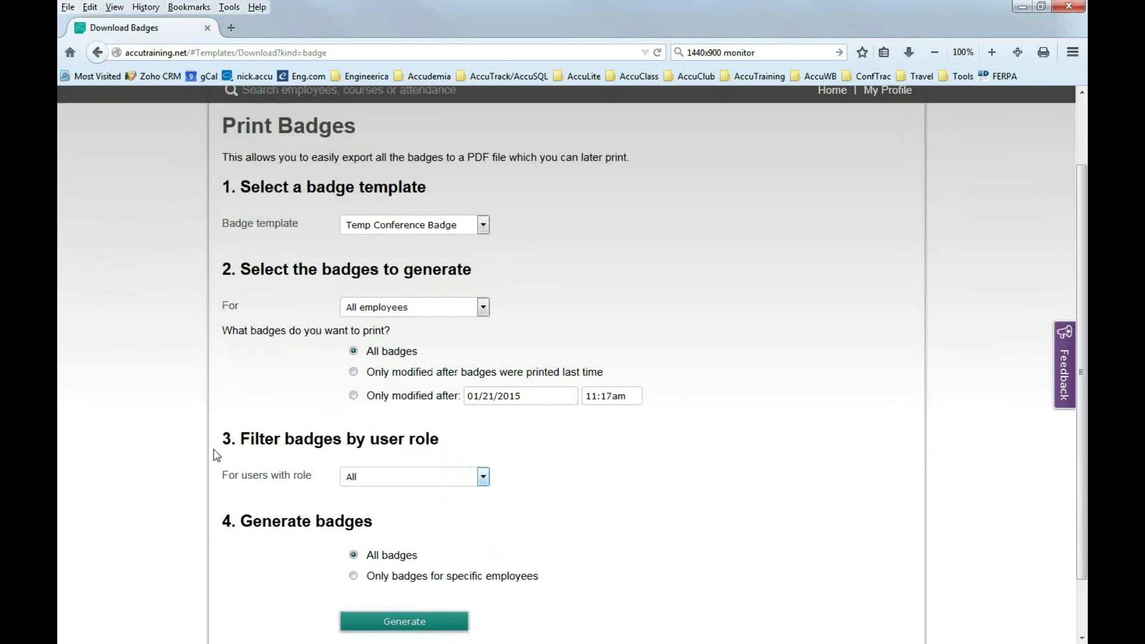
click(420, 478)
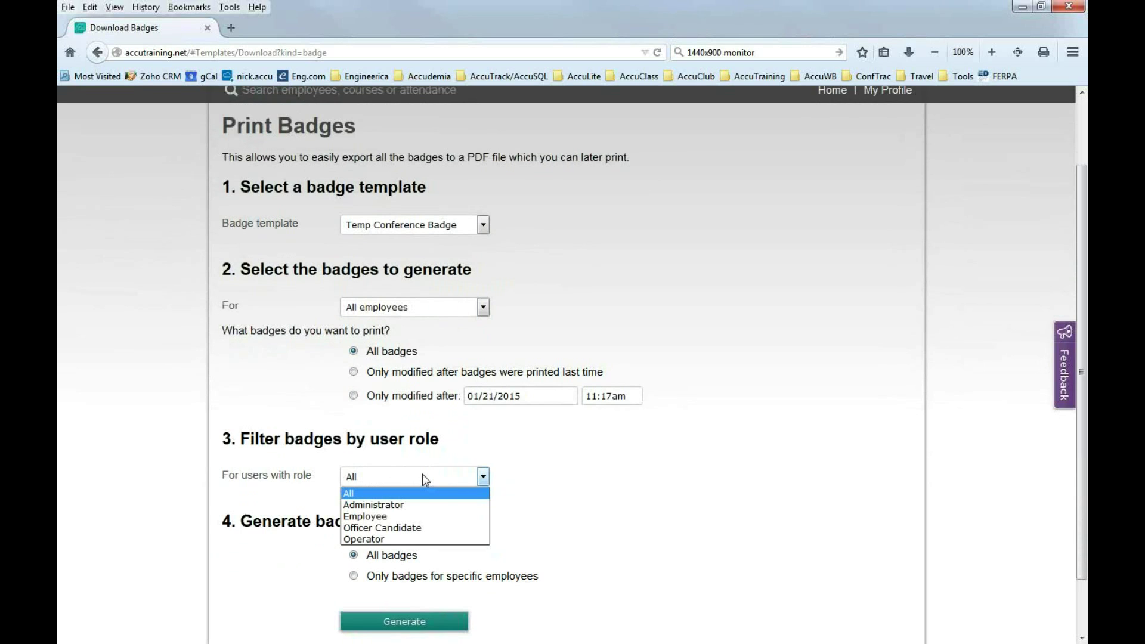
click(555, 472)
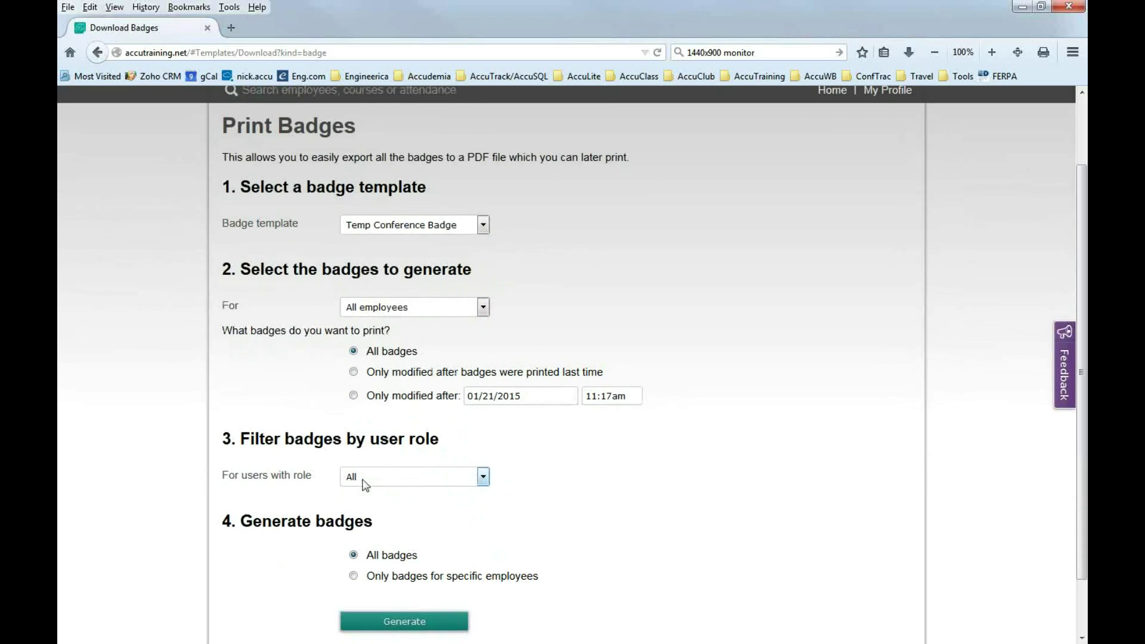
click(481, 478)
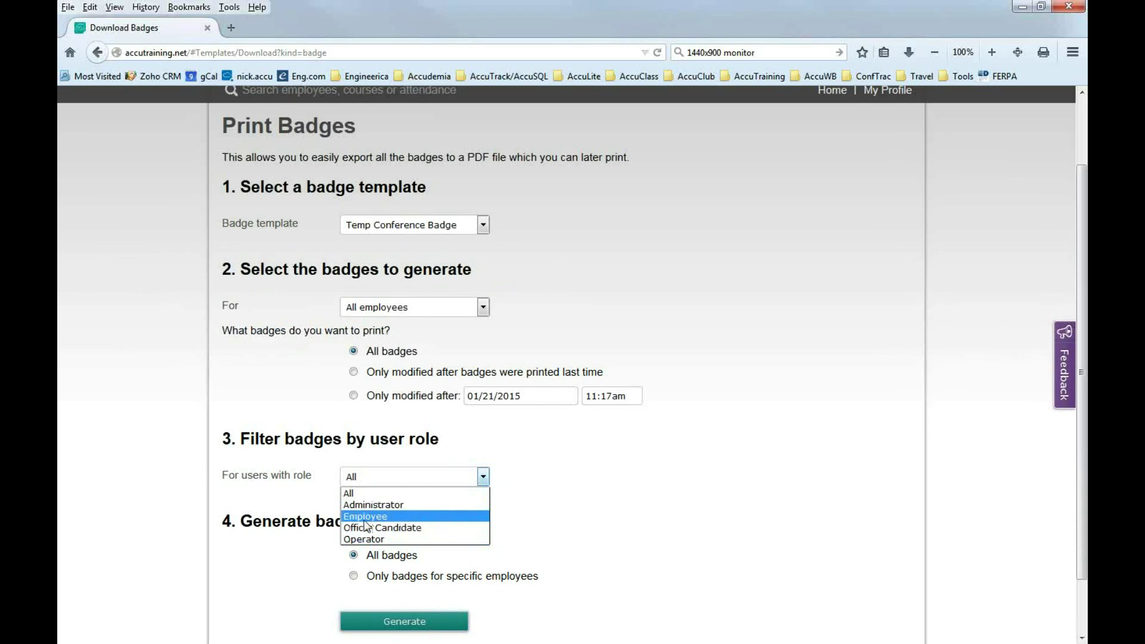
click(365, 519)
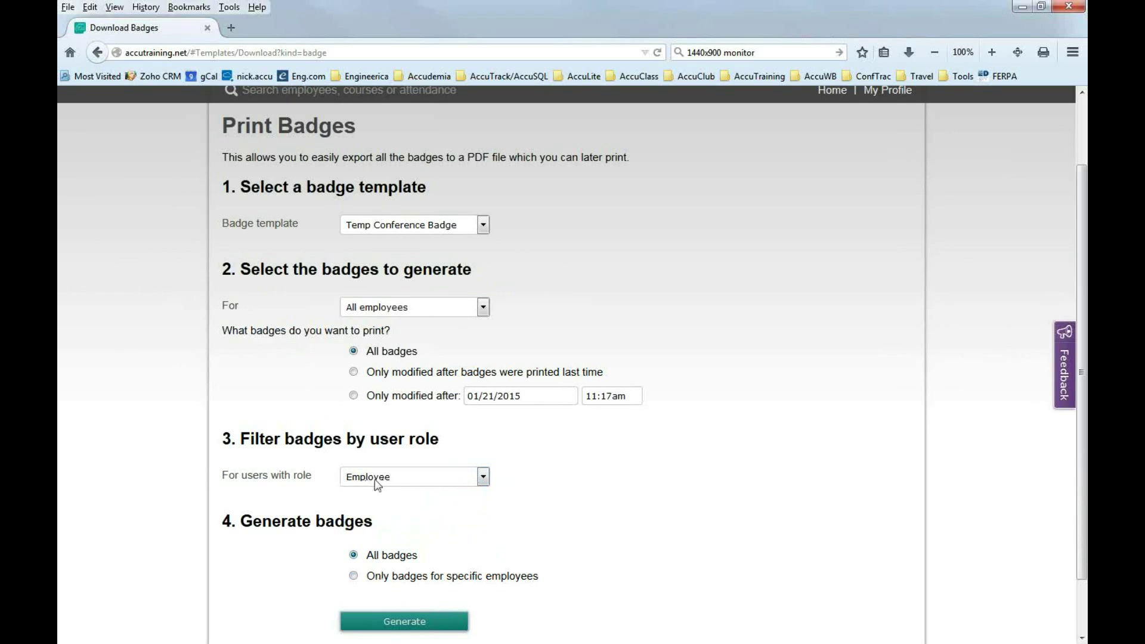
click(471, 481)
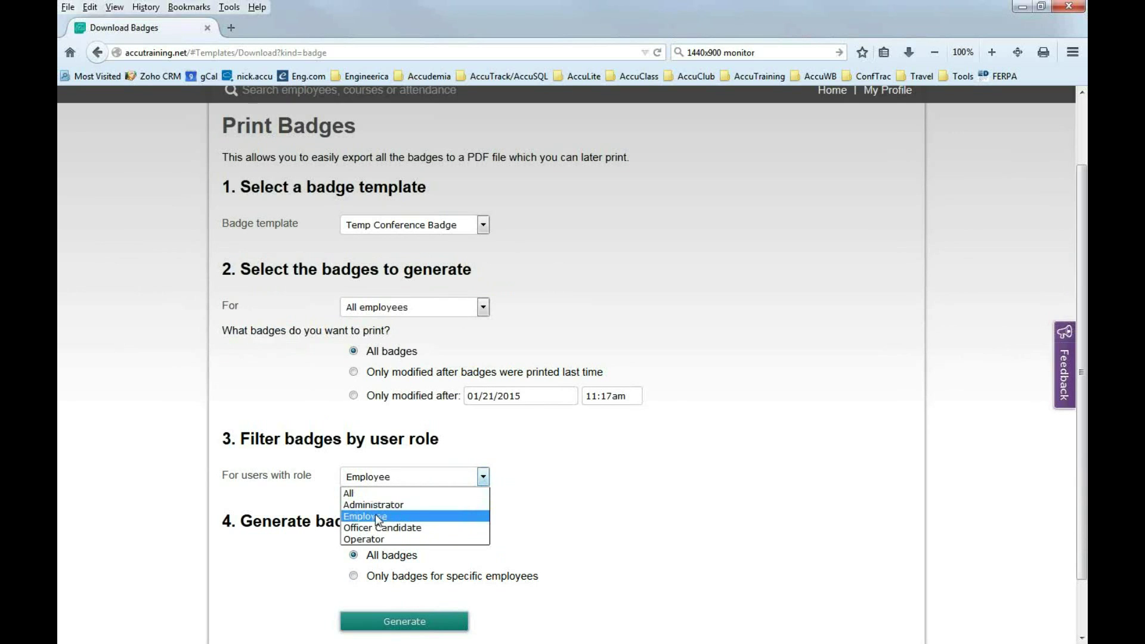
click(367, 516)
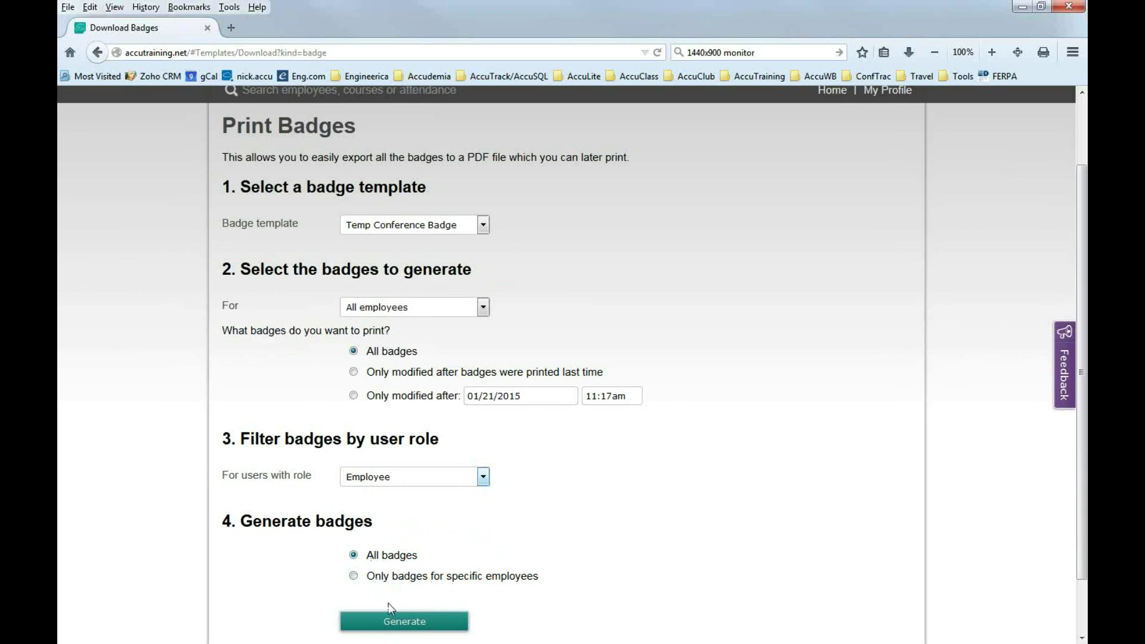
Generate the badges PDF and scroll down to the 'Your badges are ready!' message.
click(403, 622)
scroll(567, 450, down, 3)
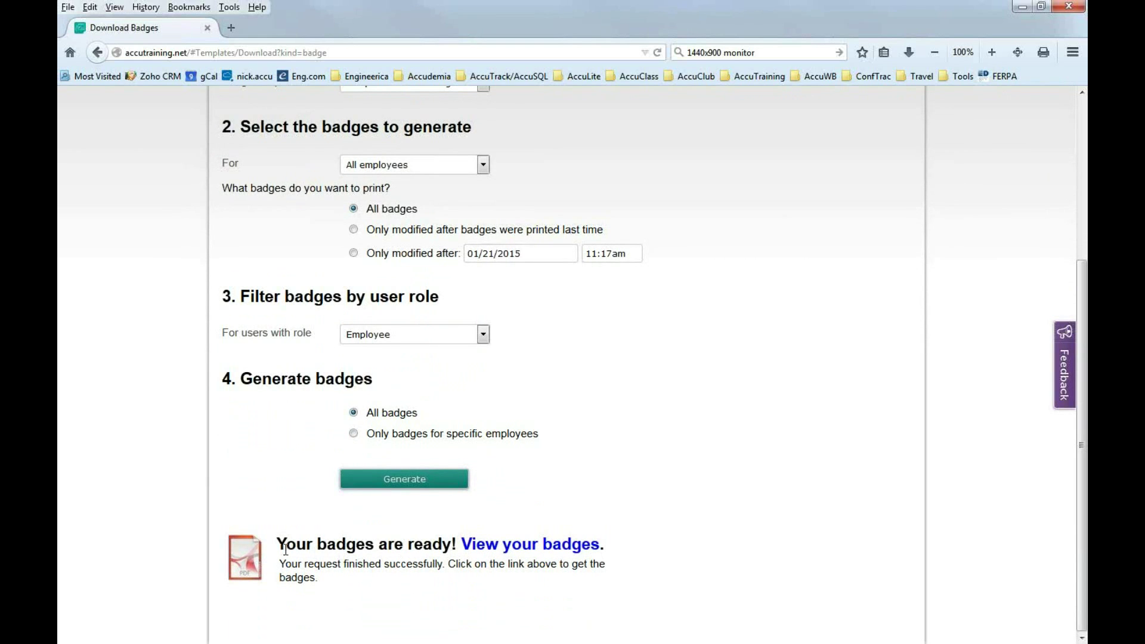
Open the badges PDF and select its $Event$, employee name and Demo for AccuTraining text.
click(511, 551)
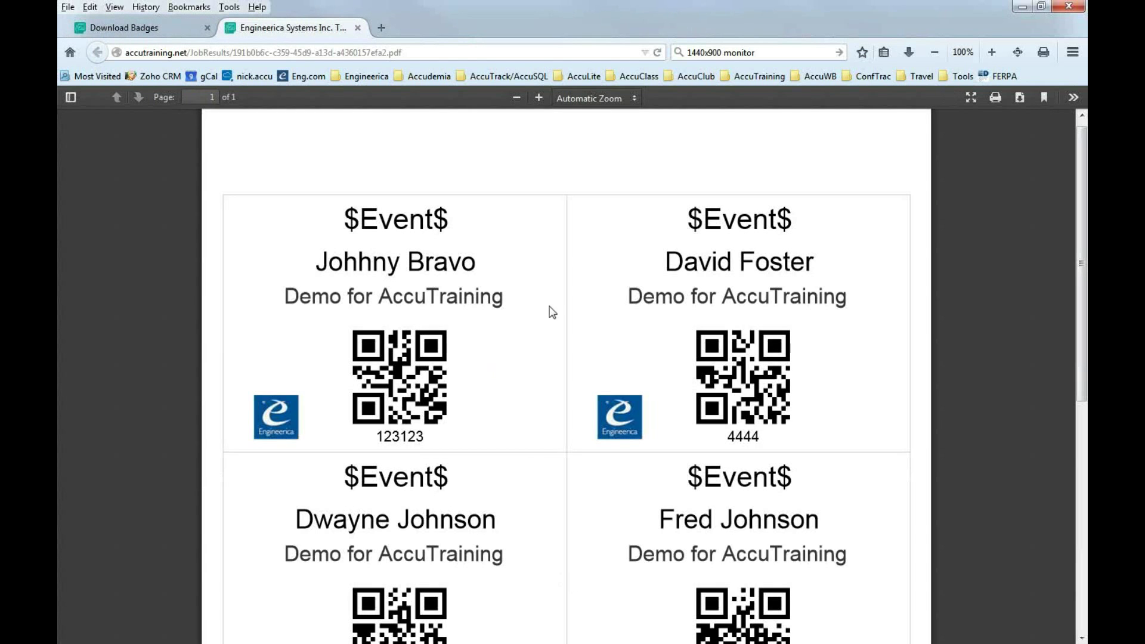
drag(448, 223, 340, 226)
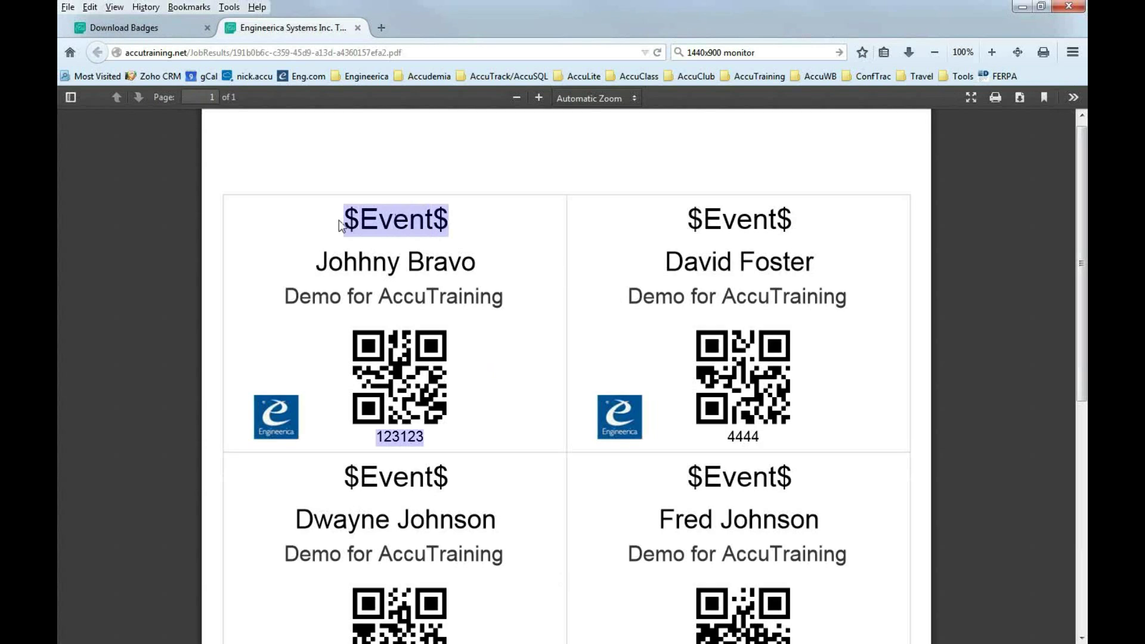
click(435, 234)
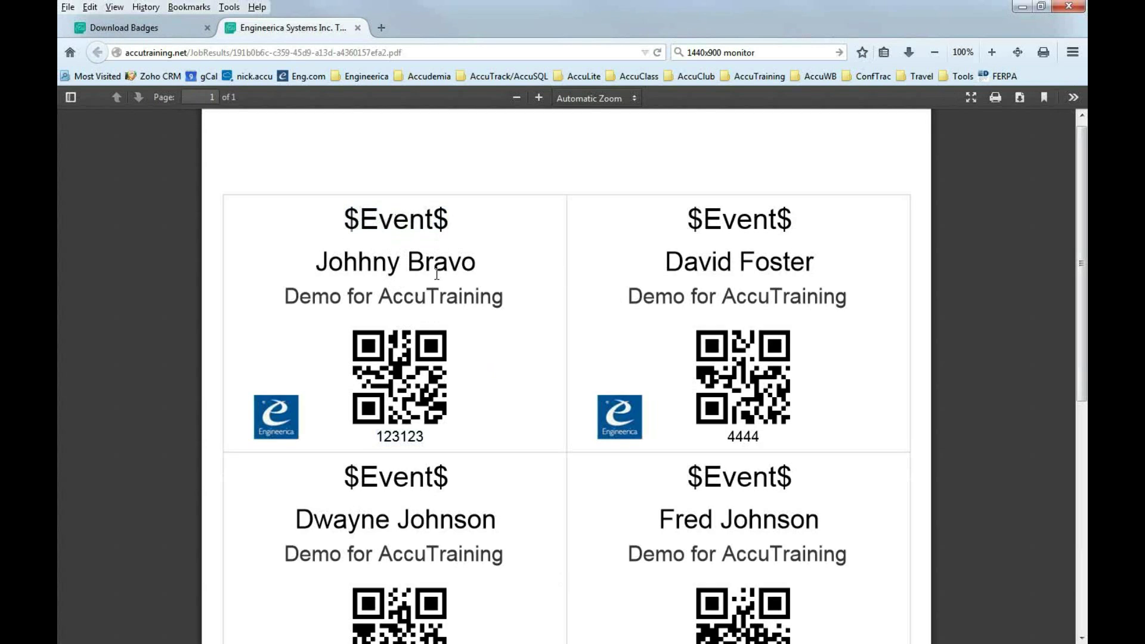
drag(322, 269, 473, 272)
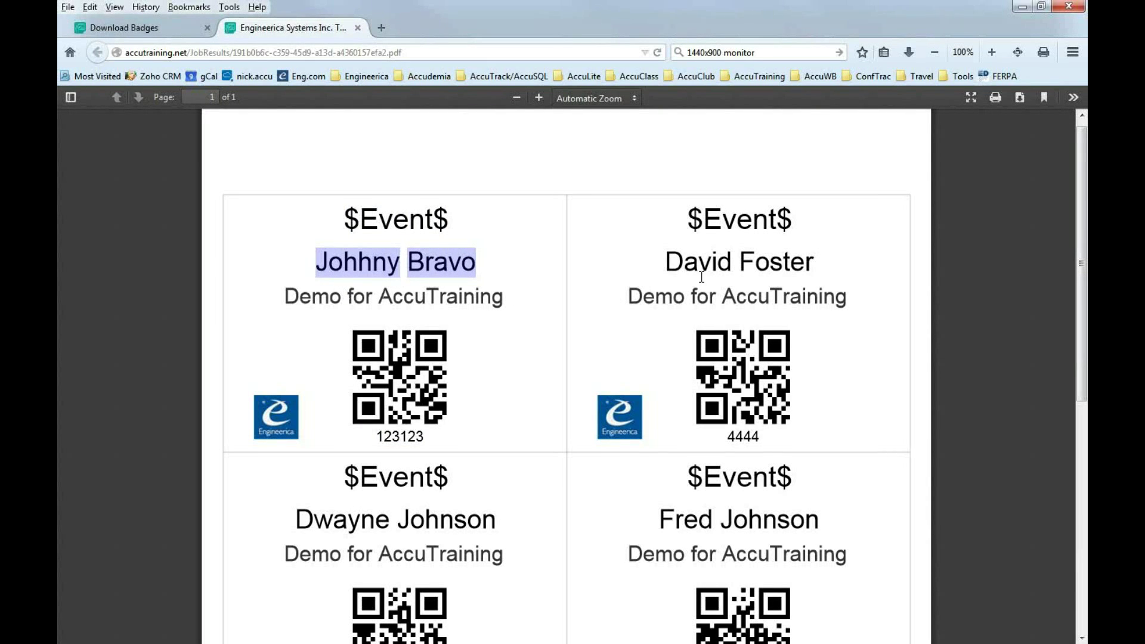
drag(668, 262, 813, 261)
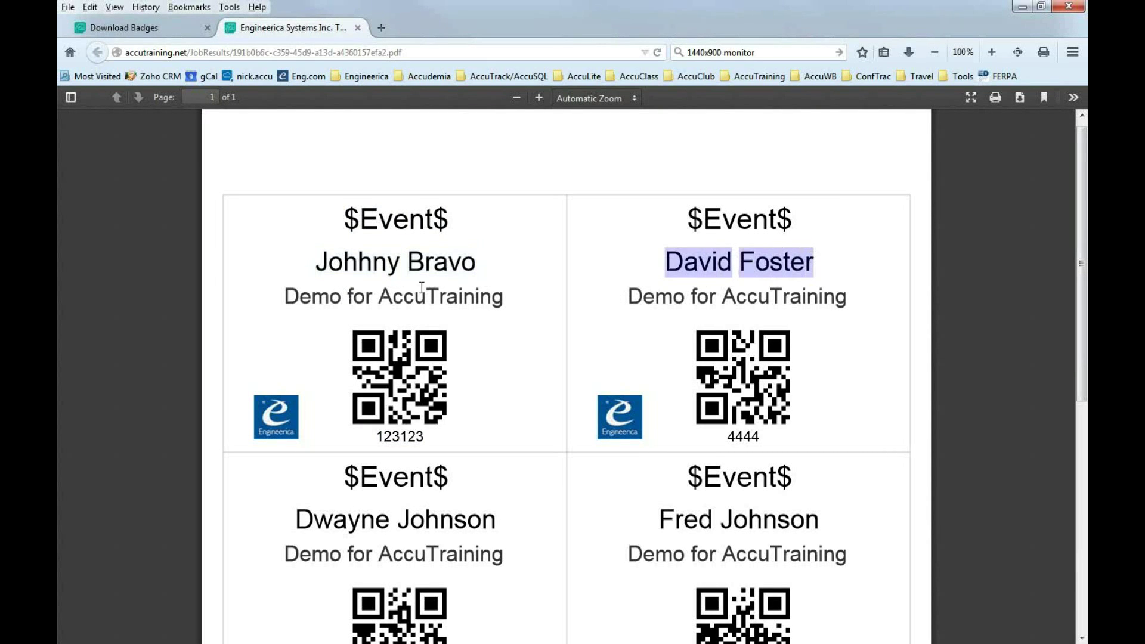
drag(293, 299, 504, 302)
click(406, 309)
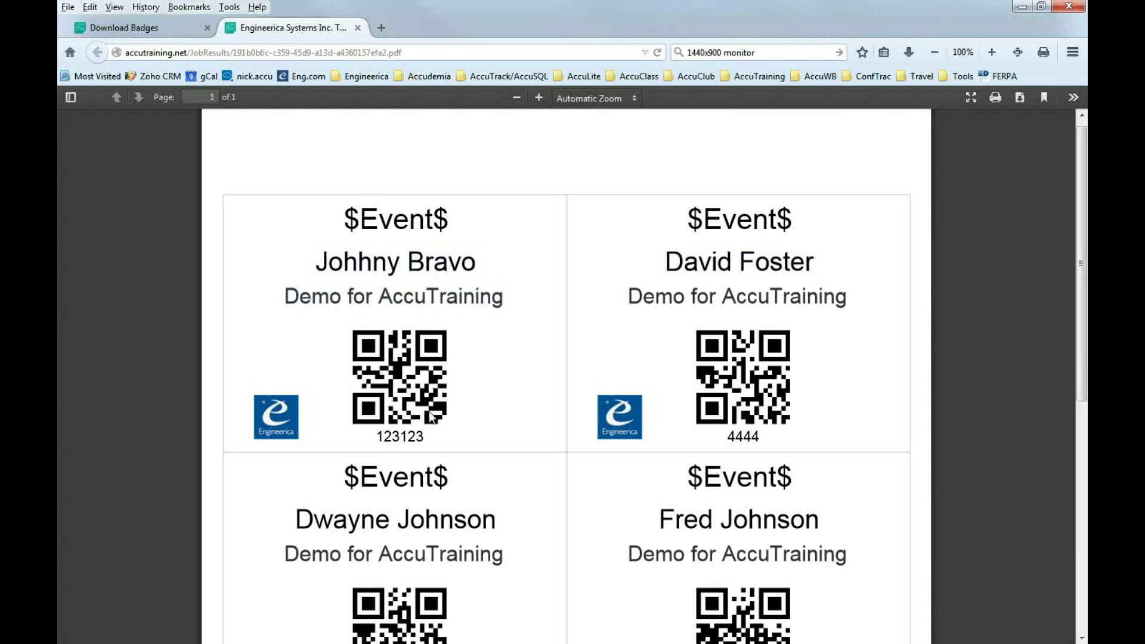
Scroll through the PDF and select the badge number on the second badge.
scroll(432, 411, down, 2)
scroll(421, 334, down, 2)
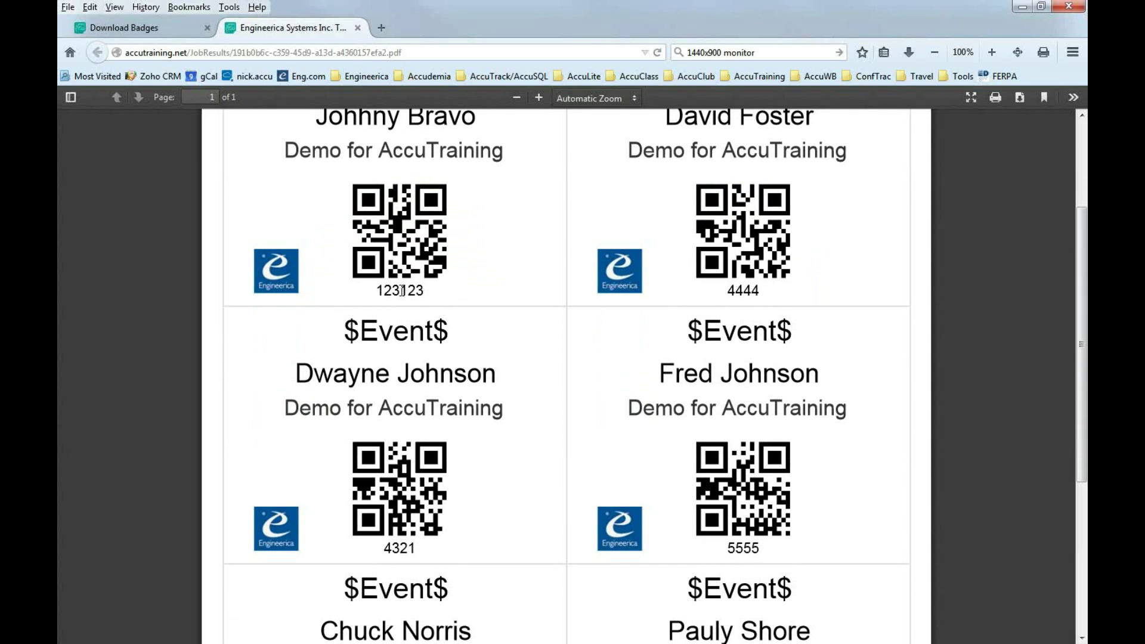
drag(727, 292, 760, 294)
scroll(402, 434, up, 3)
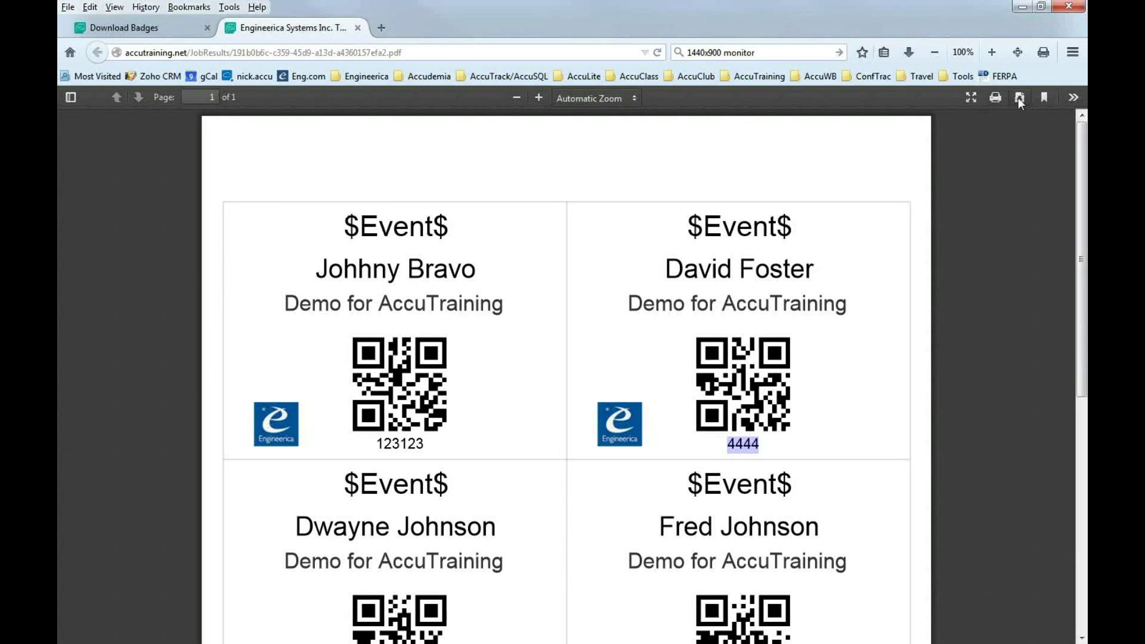
click(972, 199)
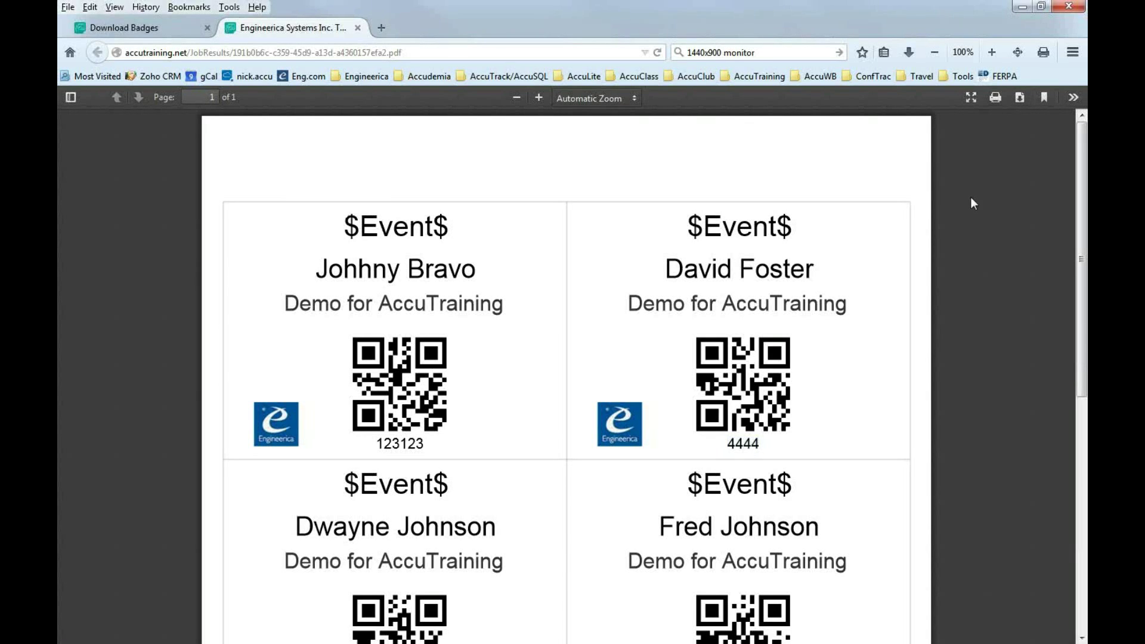
Download the badges PDF and open it with Adobe Reader.
click(1020, 99)
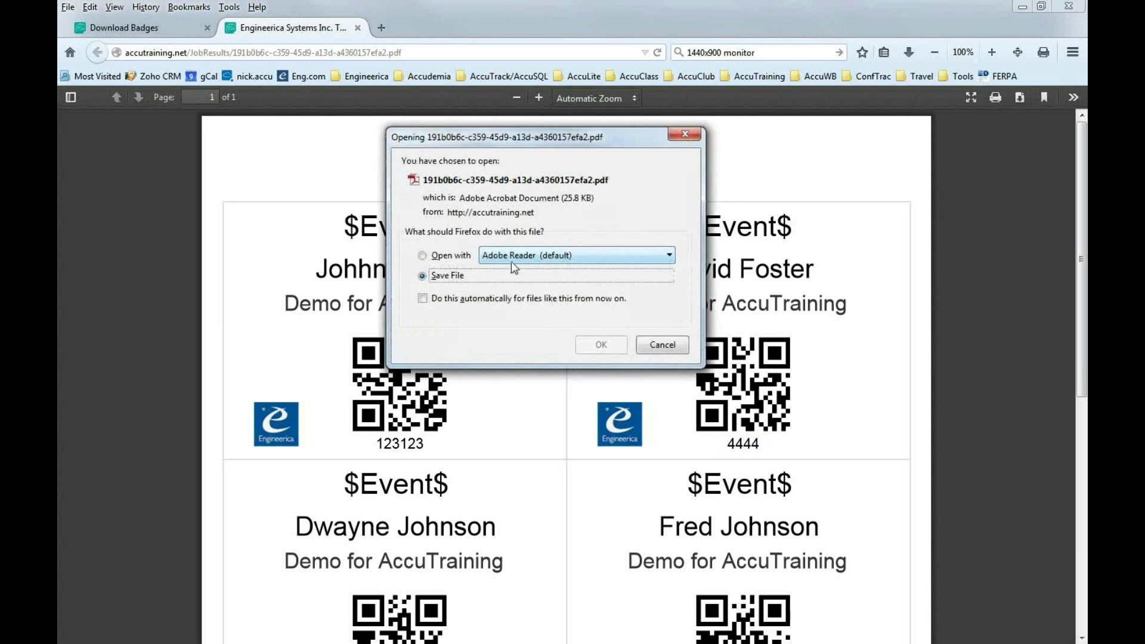
click(455, 260)
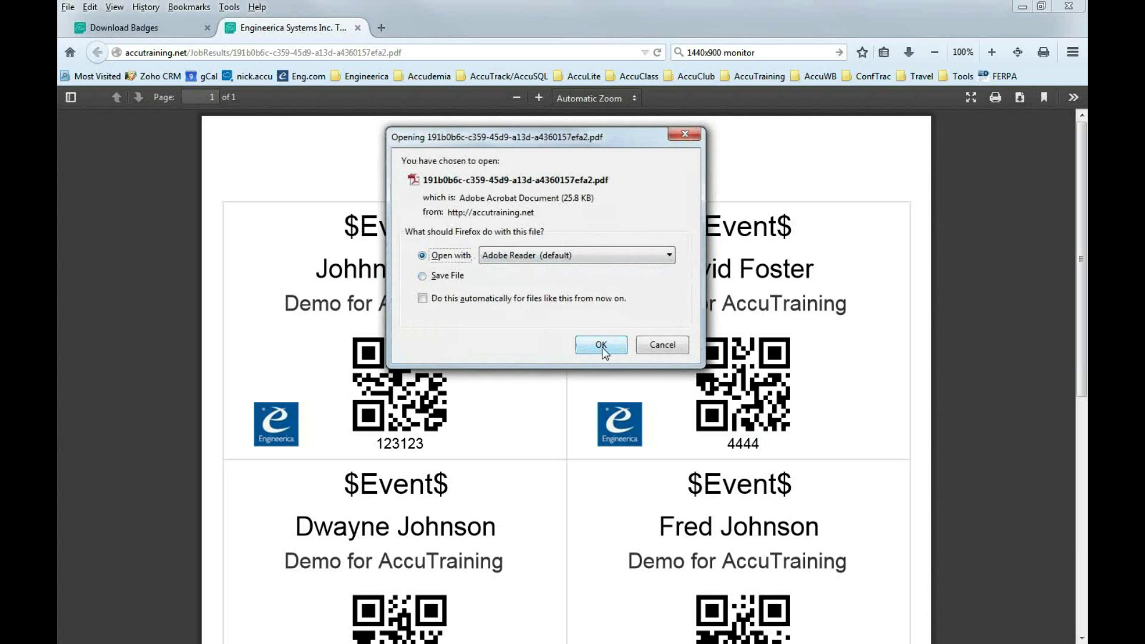
click(601, 346)
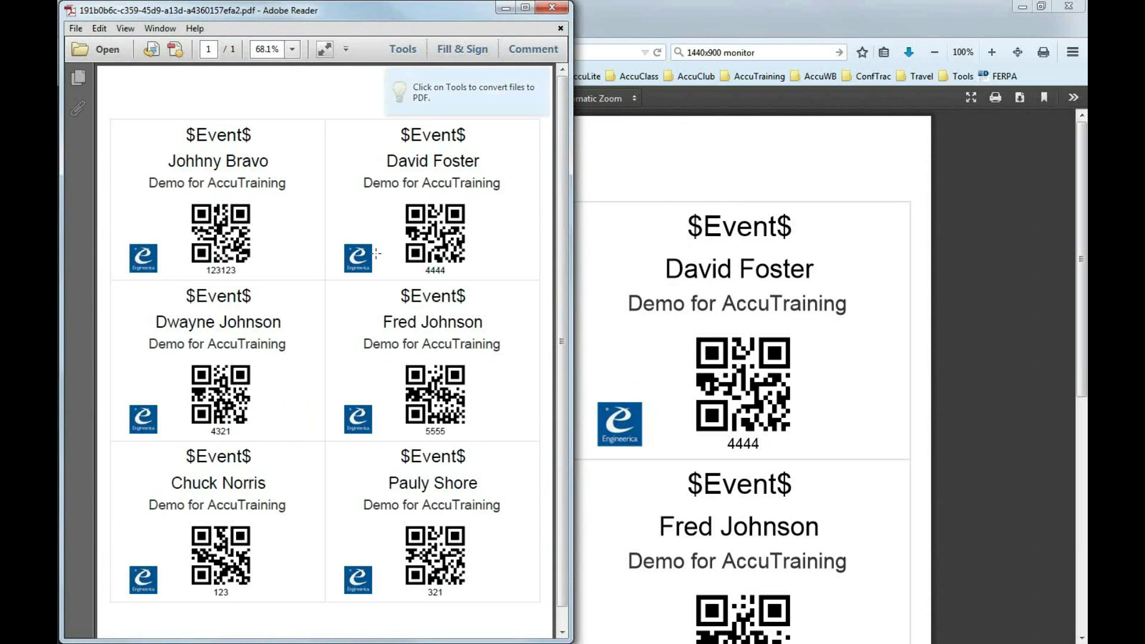
Maximize Adobe Reader and bring up print settings for the 8.5 x 11 badge page.
click(525, 8)
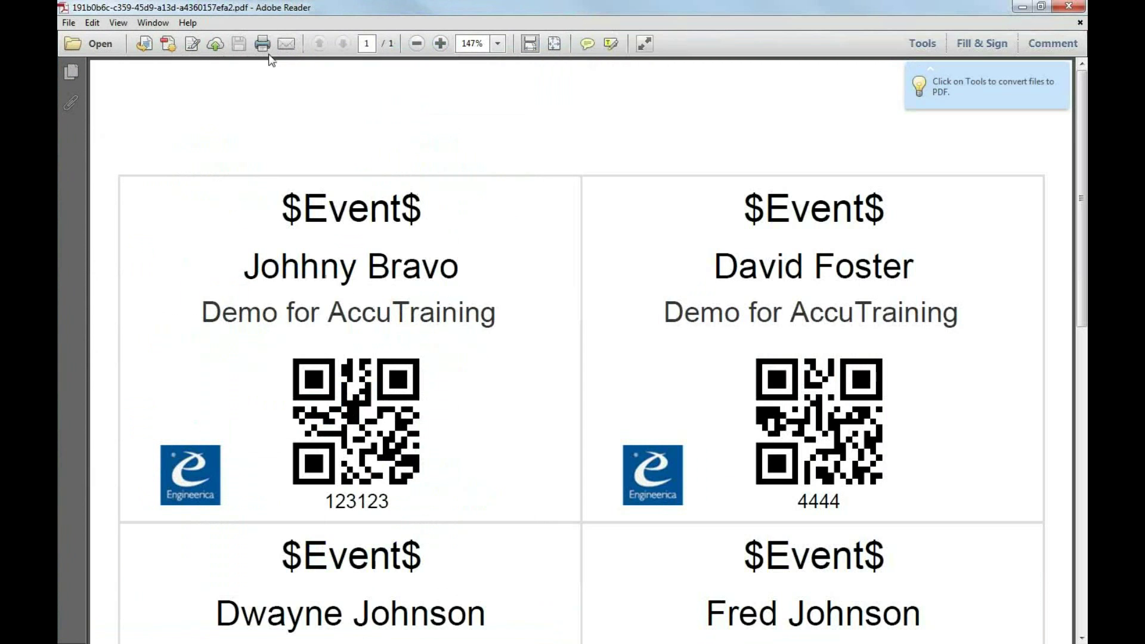
key(alt+Tab)
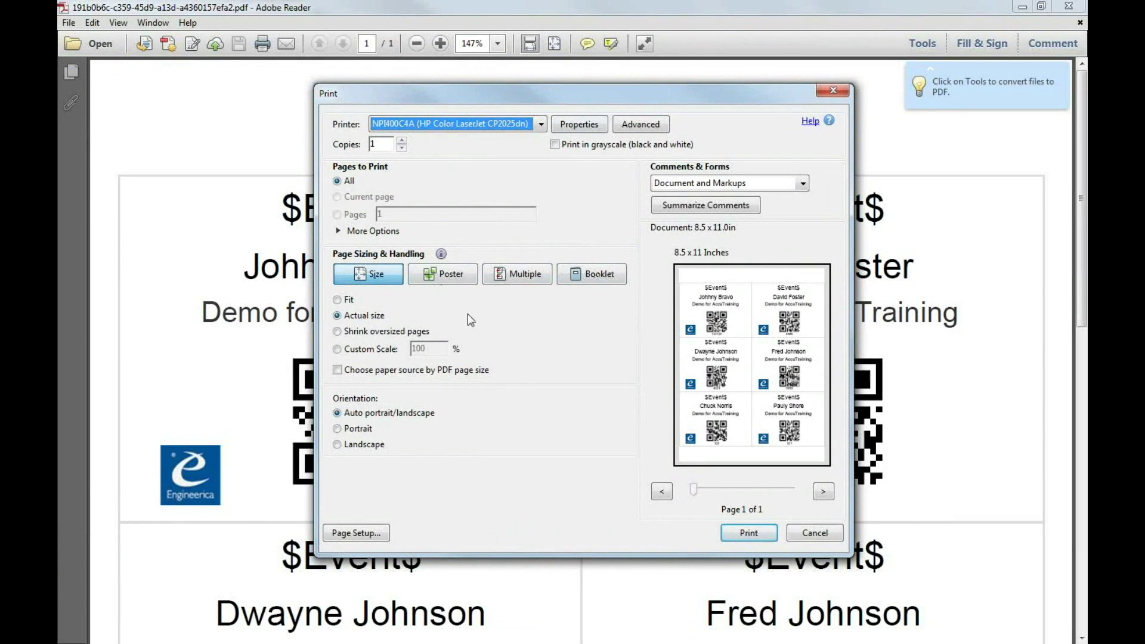
Switch the print scaling to Fit, then Actual size, and cancel without printing.
click(356, 320)
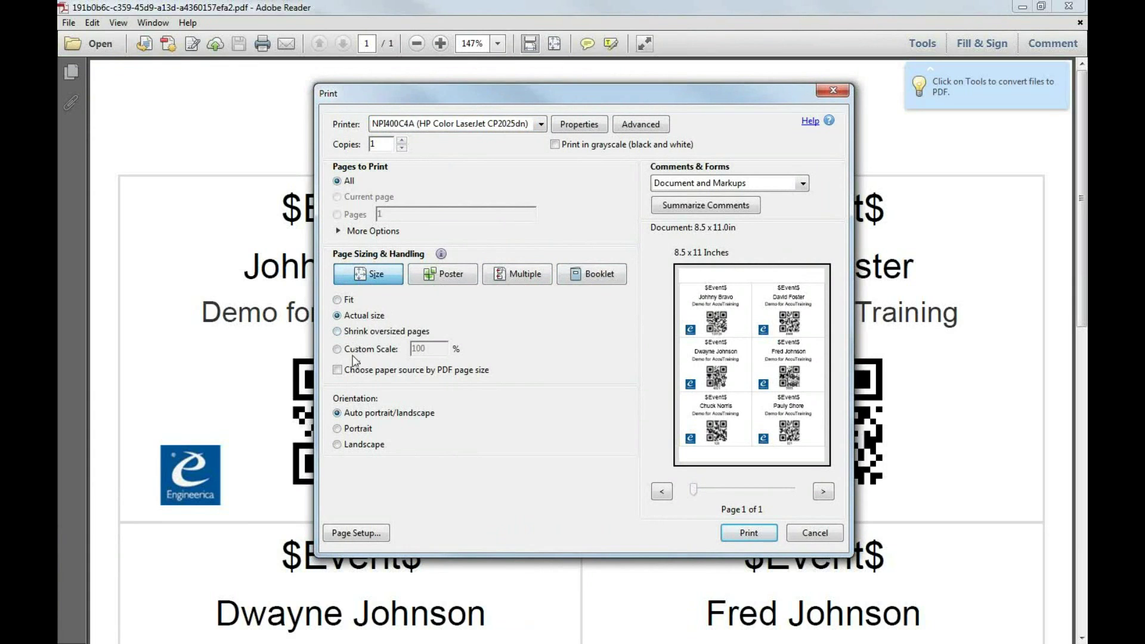
click(337, 300)
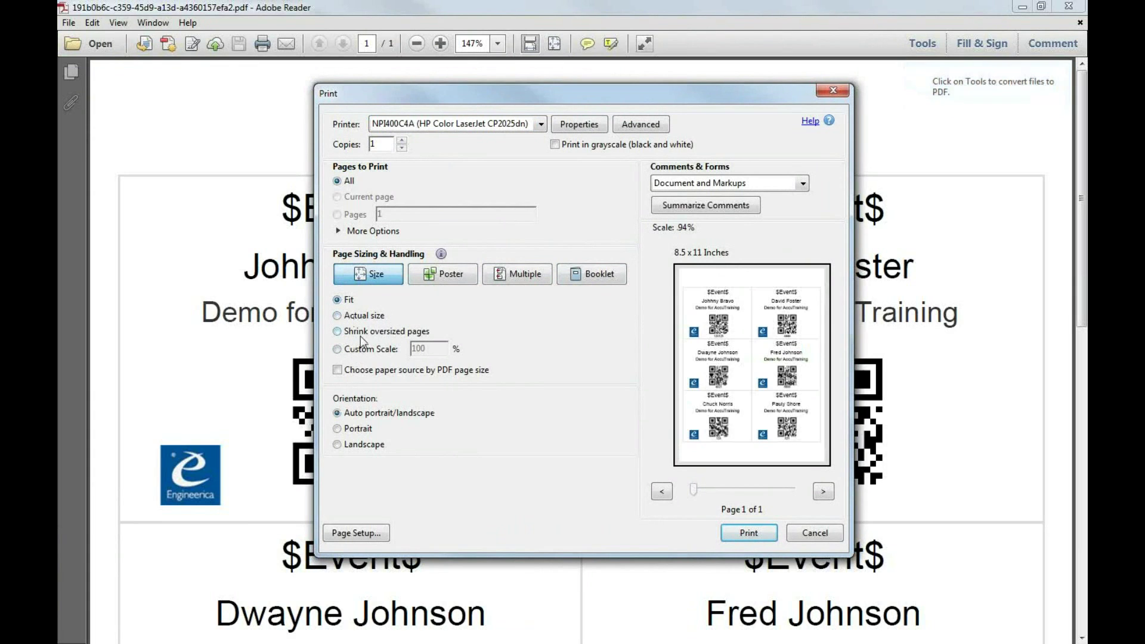
click(361, 321)
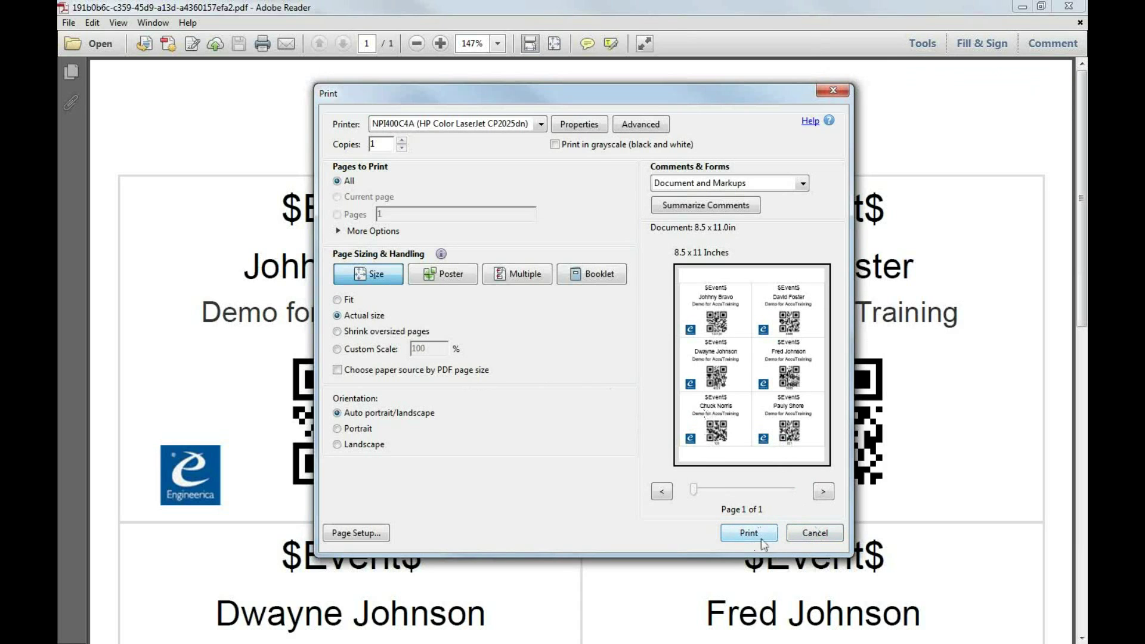
click(811, 535)
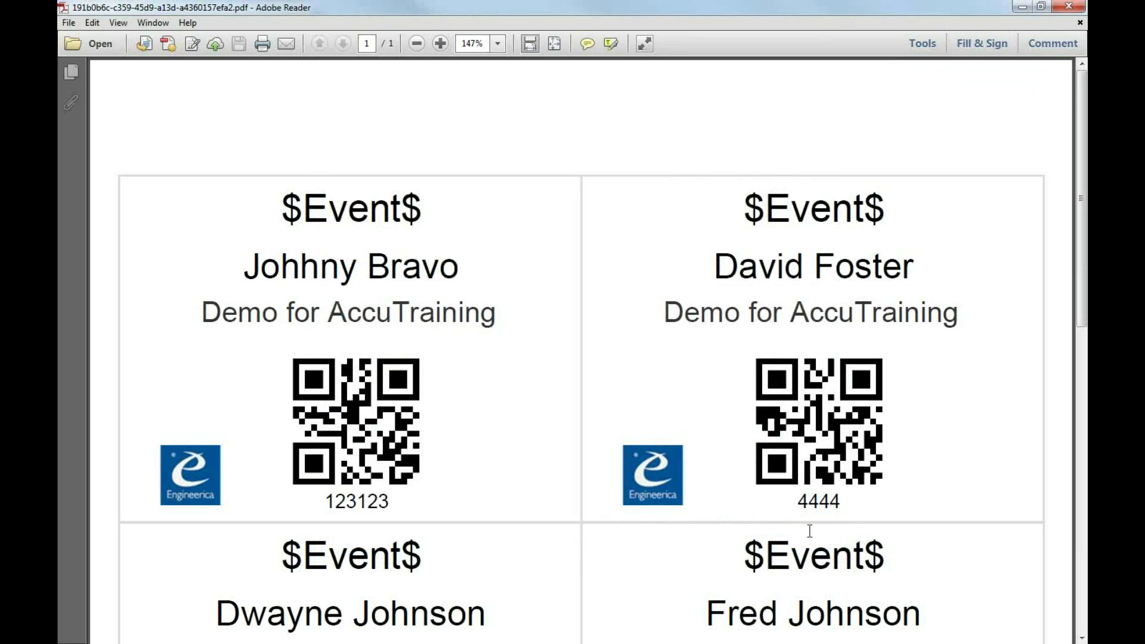
Close Adobe Reader and the badges PDF tab, then return to AccuTraining's Home dashboard.
click(1070, 7)
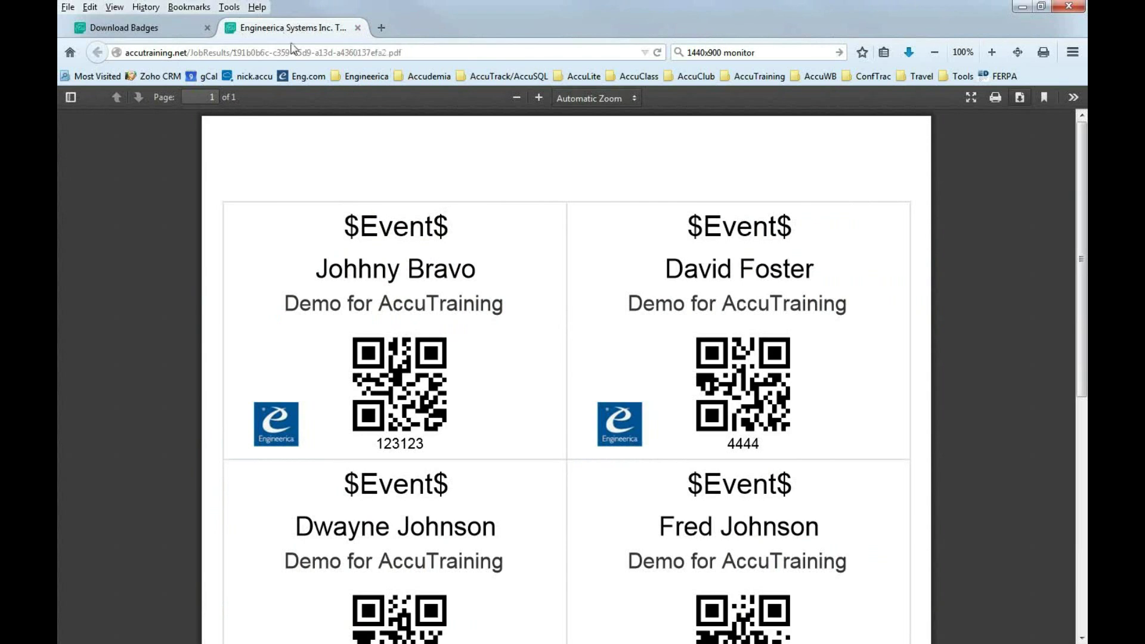
click(358, 29)
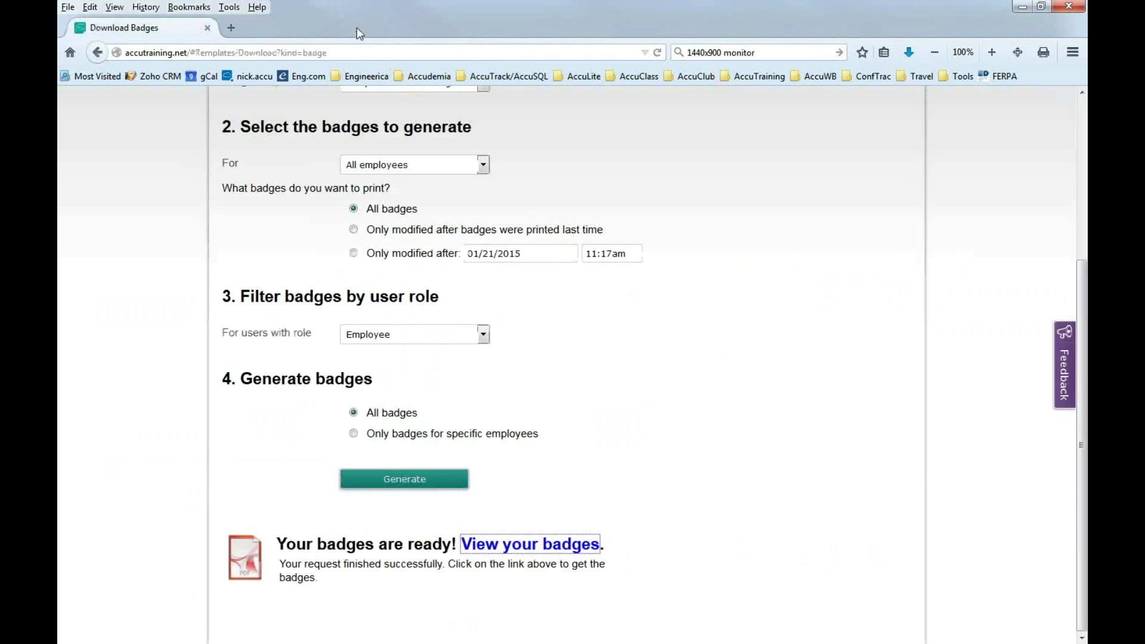
scroll(589, 467, up, 4)
click(829, 179)
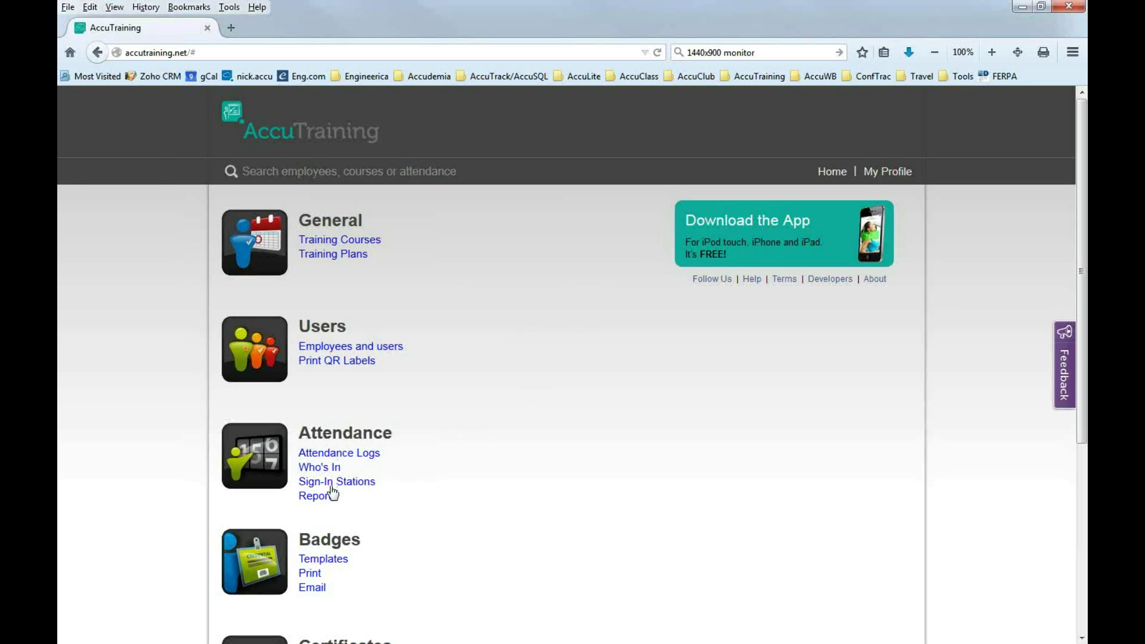
Open Sign-In Stations (Police Academy, Training Room) and start creating a new station.
click(354, 484)
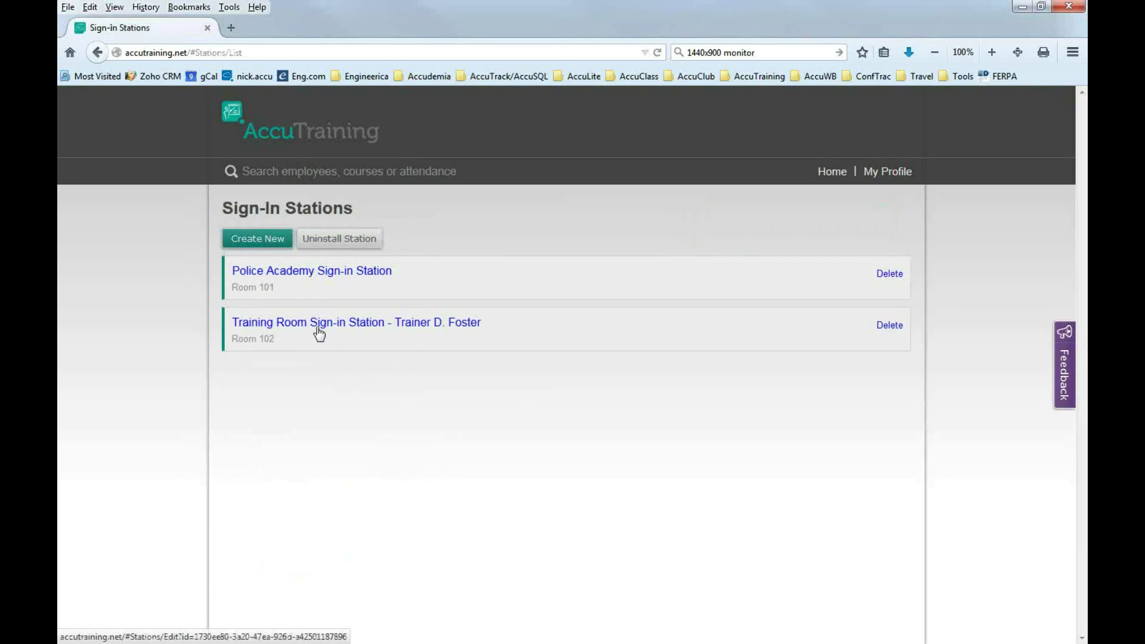
click(263, 249)
Name the new station 'Conference Sign-in'.
click(372, 243)
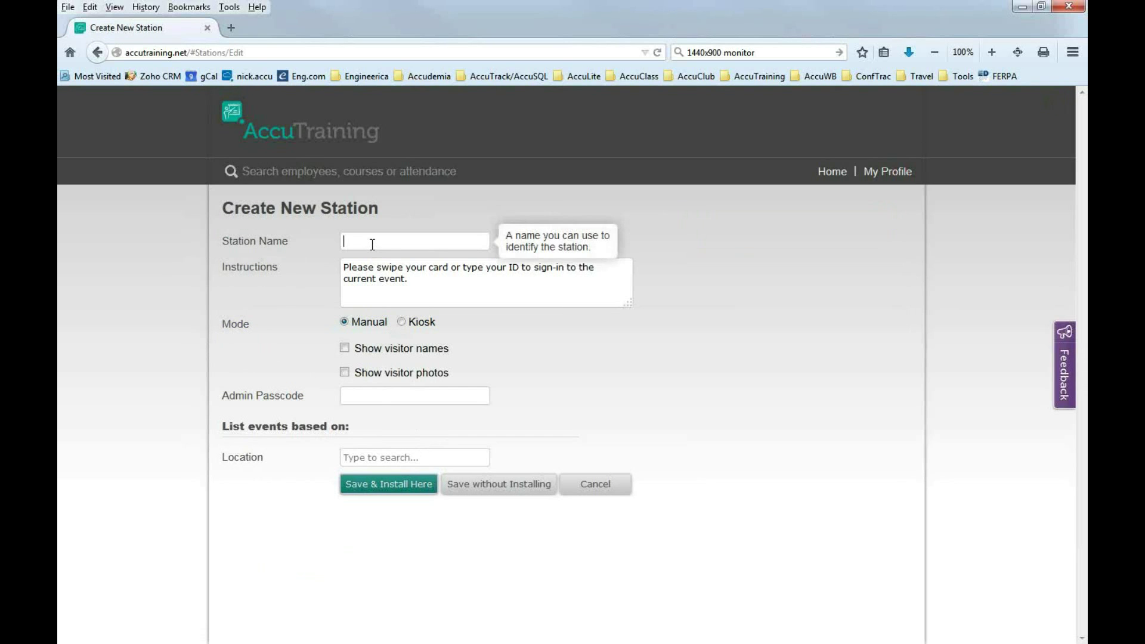
text(Conference Sign-in)
click(415, 283)
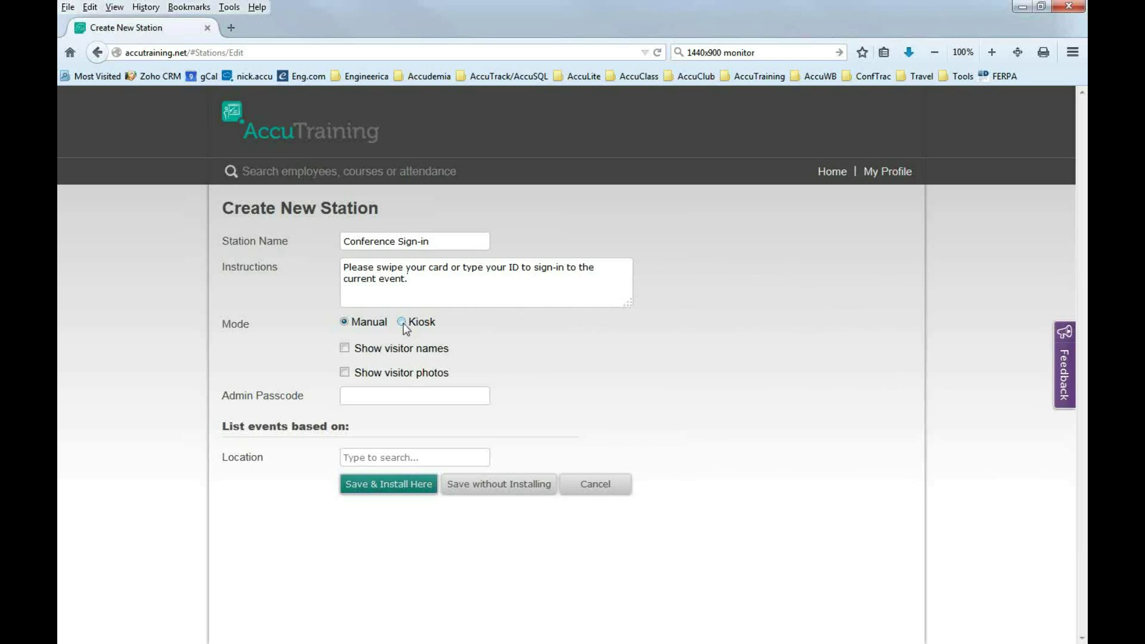
Set the station to Kiosk mode, showing visitor names and photos.
click(404, 325)
mouse_move(440, 332)
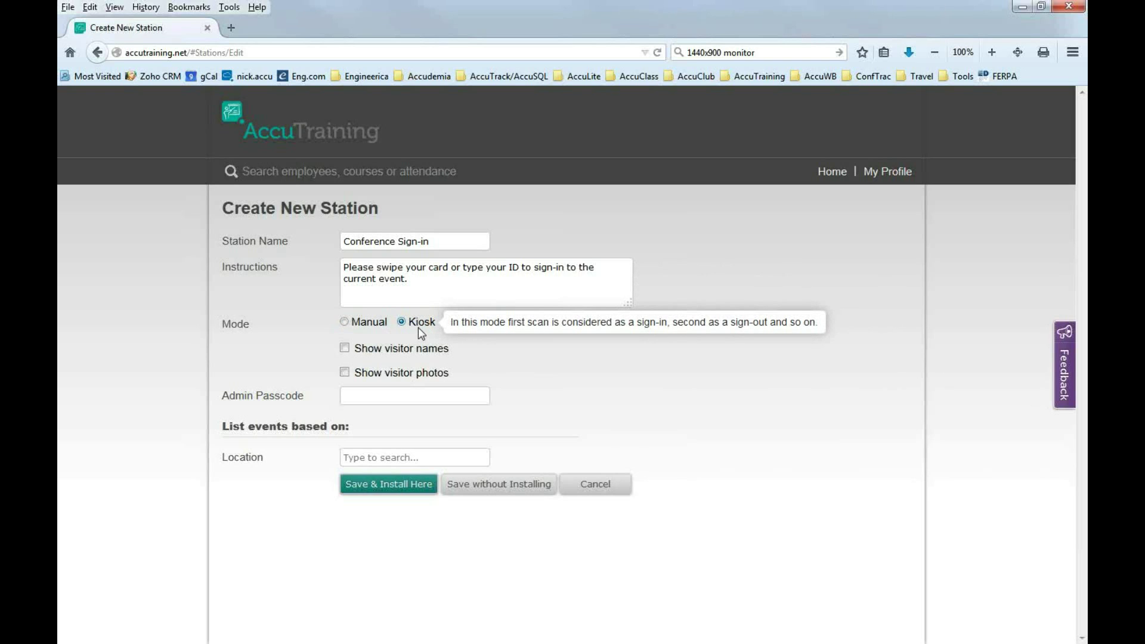
mouse_move(368, 328)
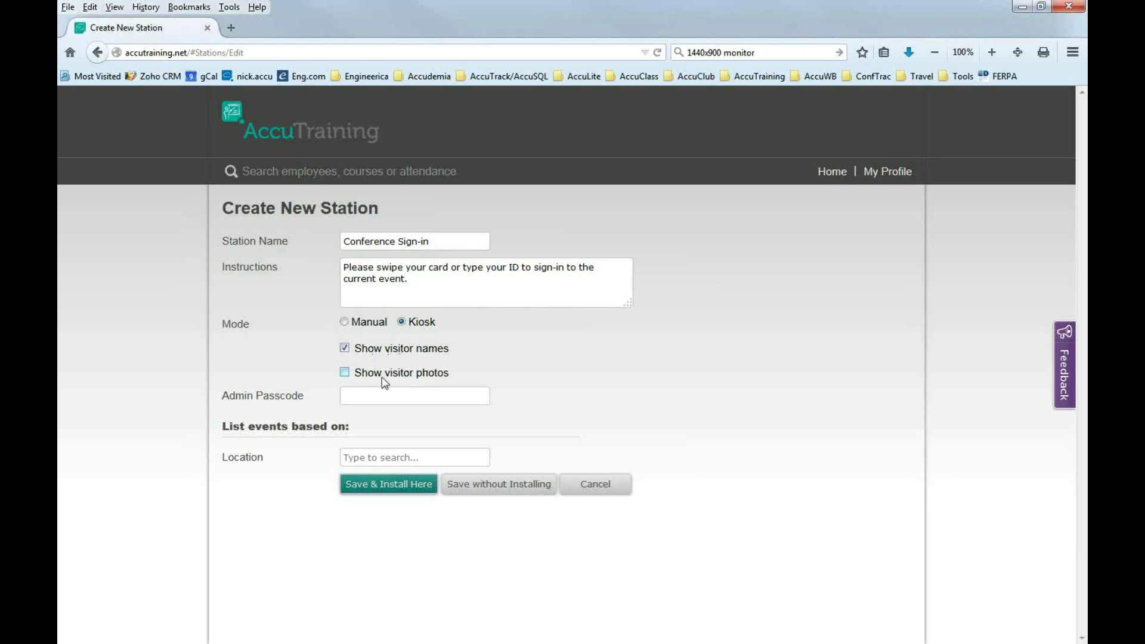
click(344, 374)
click(364, 399)
mouse_move(357, 396)
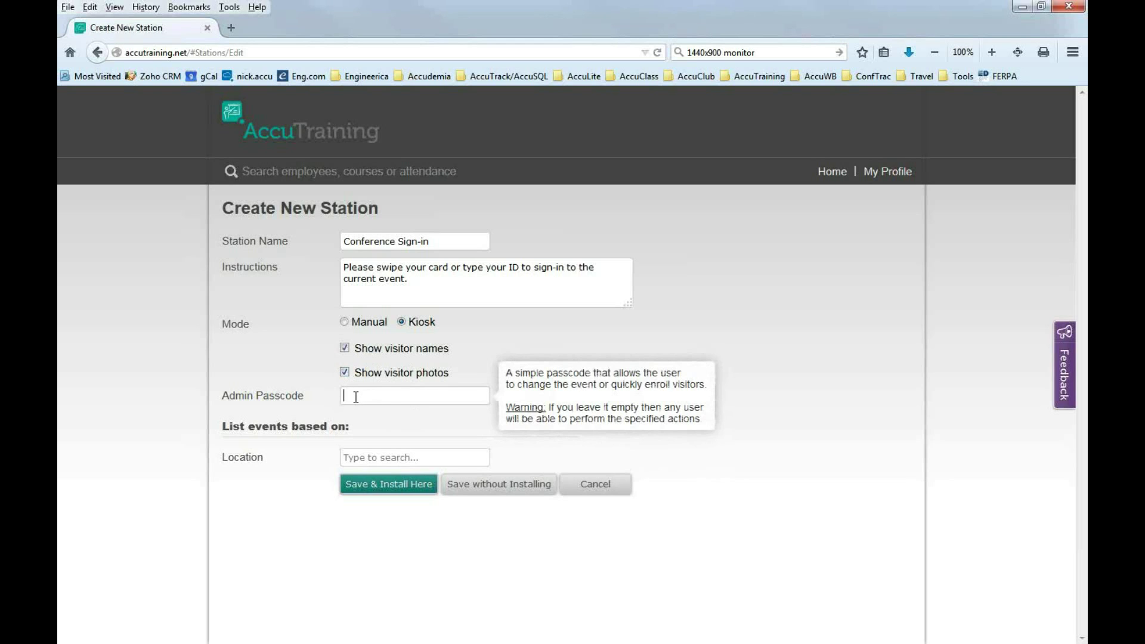
Enter an admin passcode for the station.
text(1234)
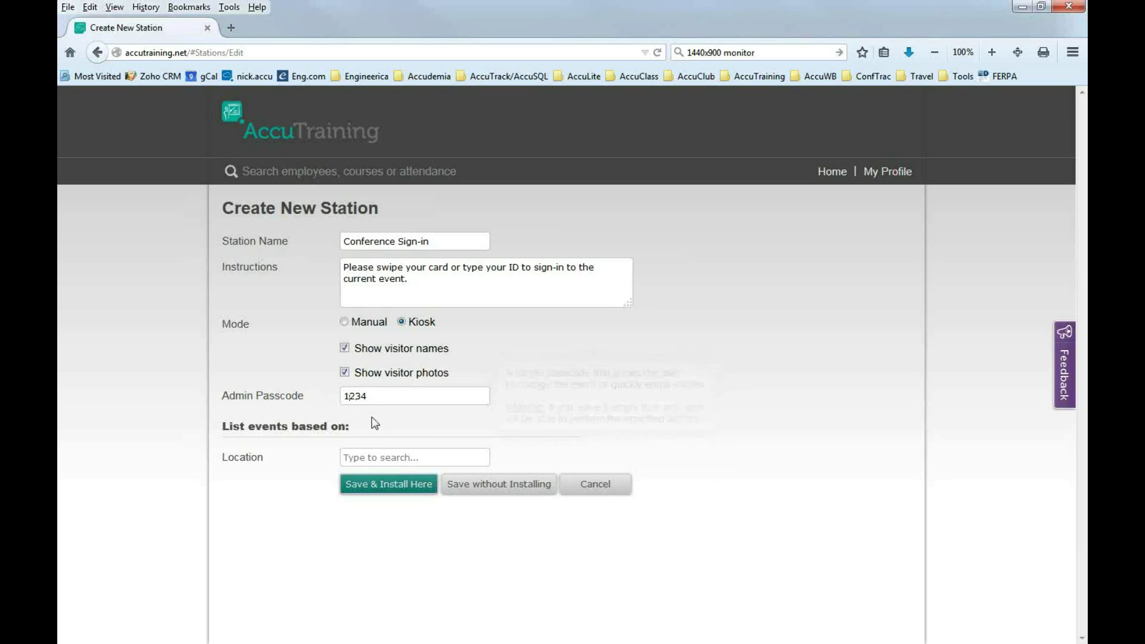
key(Left)
key(Left)
key(Left)
click(369, 398)
Set the station location to Default Location.
click(360, 458)
mouse_move(353, 457)
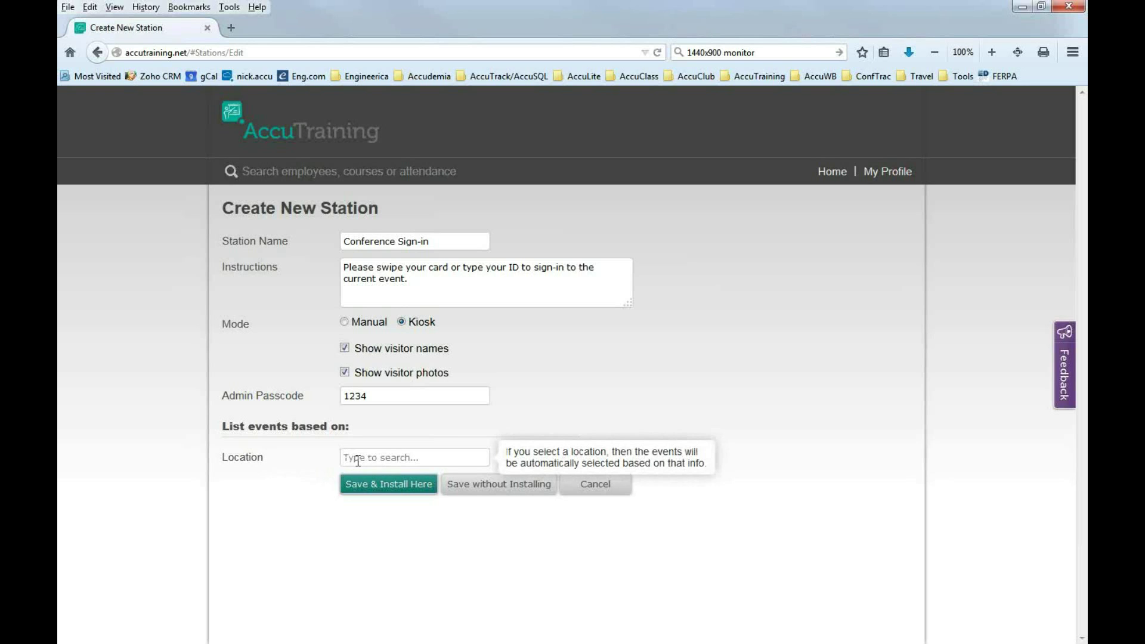
text(def)
click(380, 479)
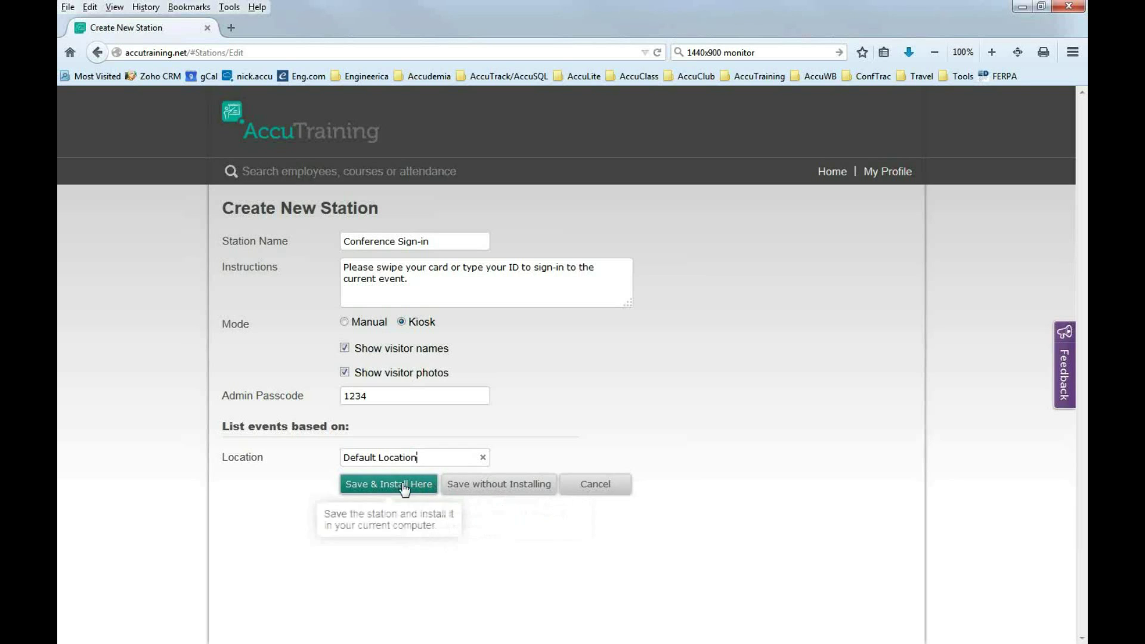
Save Conference Sign-in without installing, then log out via the Home profile menu.
click(483, 493)
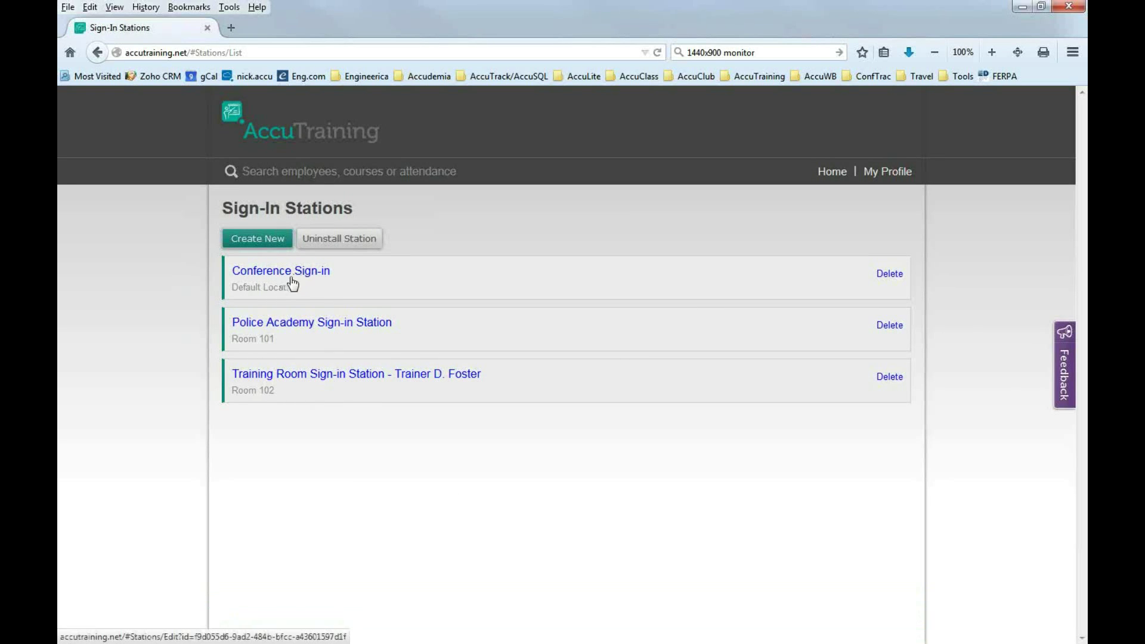
click(831, 173)
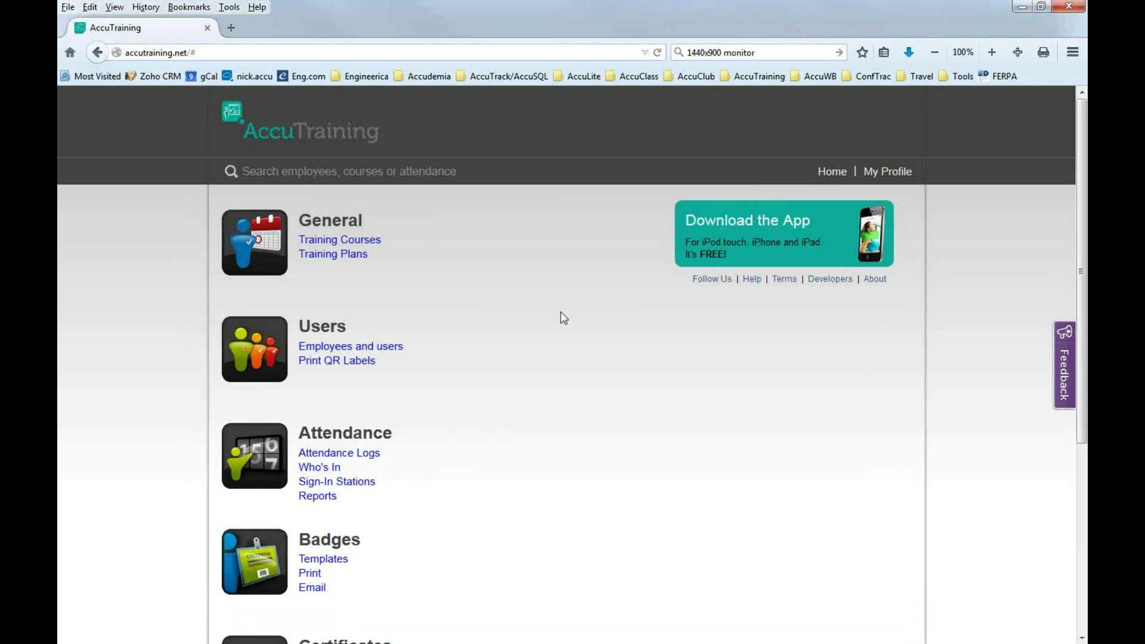
click(887, 177)
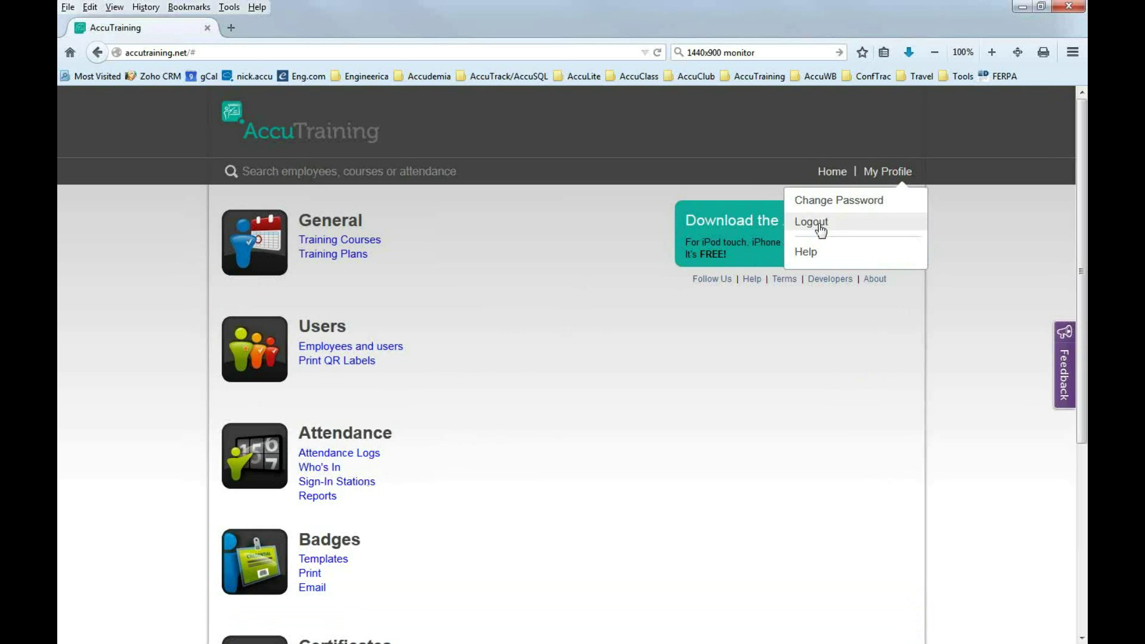
click(375, 495)
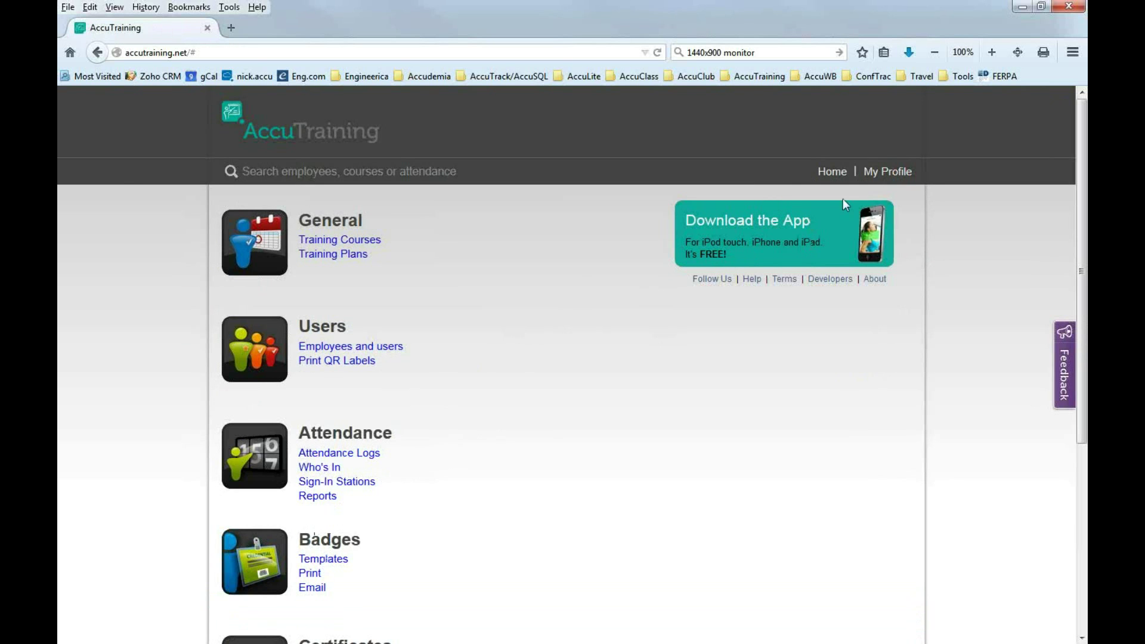
click(885, 172)
click(860, 227)
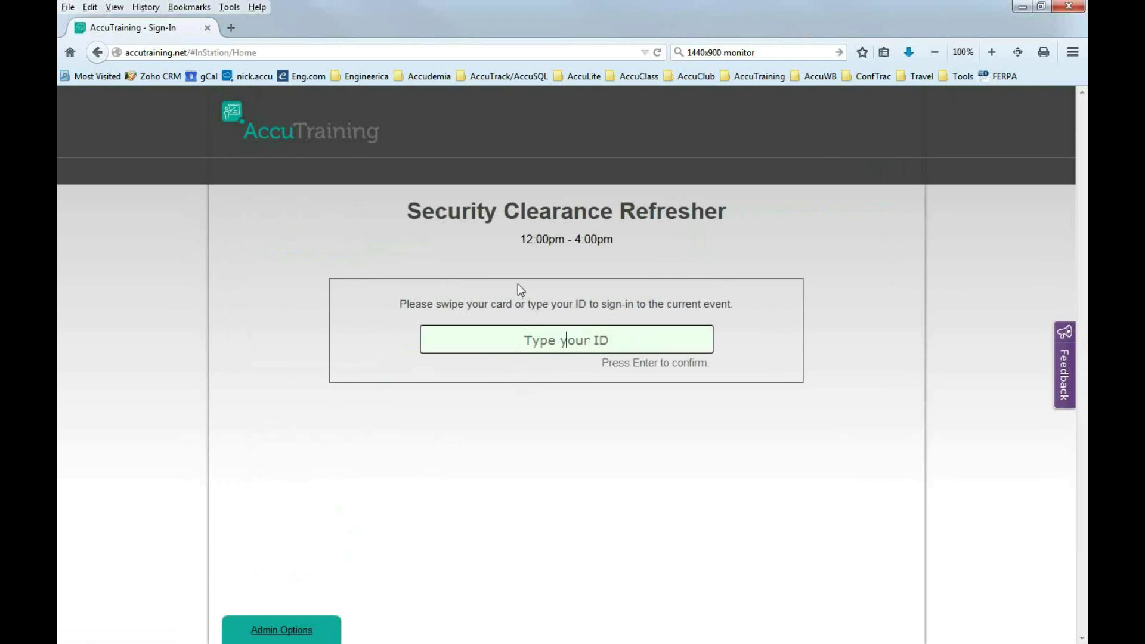
Unlock the Security Clearance Refresher station with the admin passcode.
drag(409, 211, 740, 226)
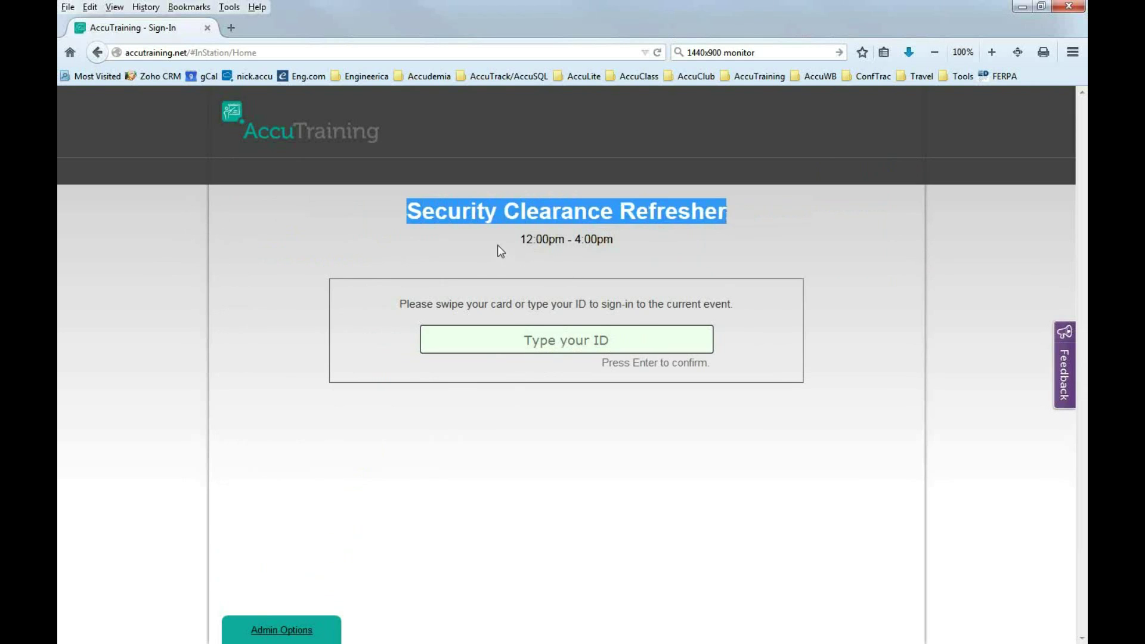
drag(526, 239, 609, 240)
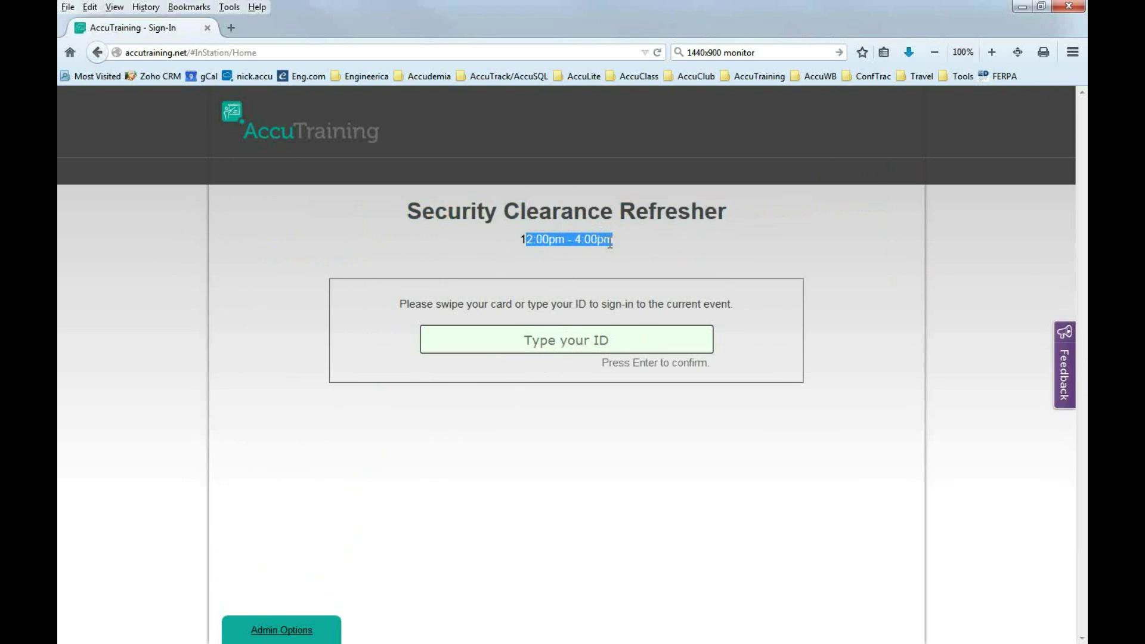
click(568, 263)
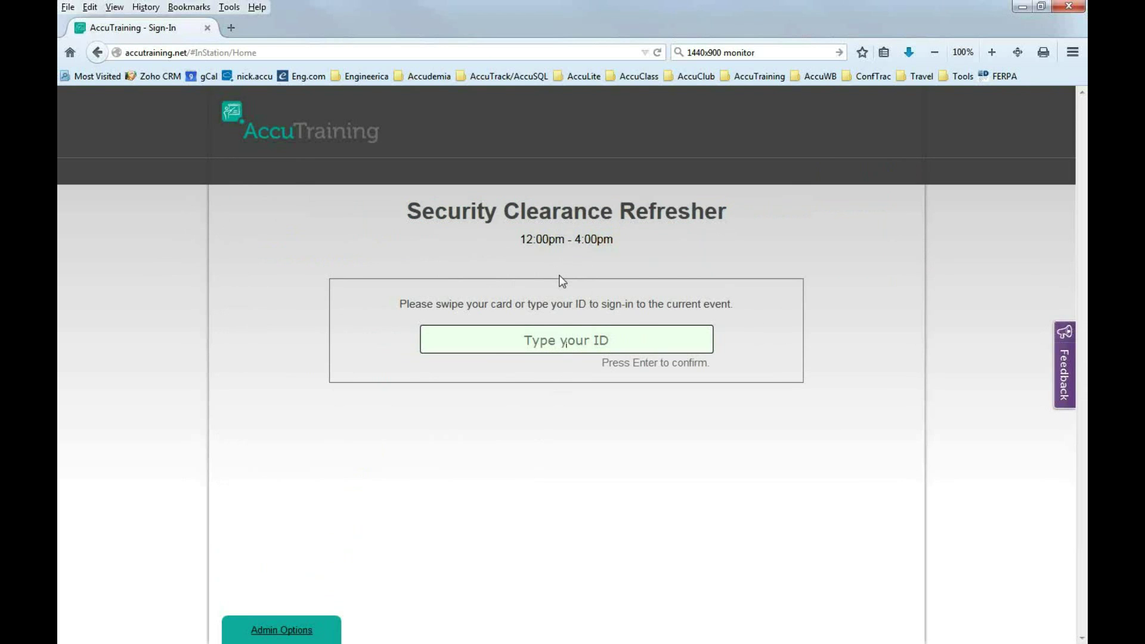
click(568, 341)
click(281, 633)
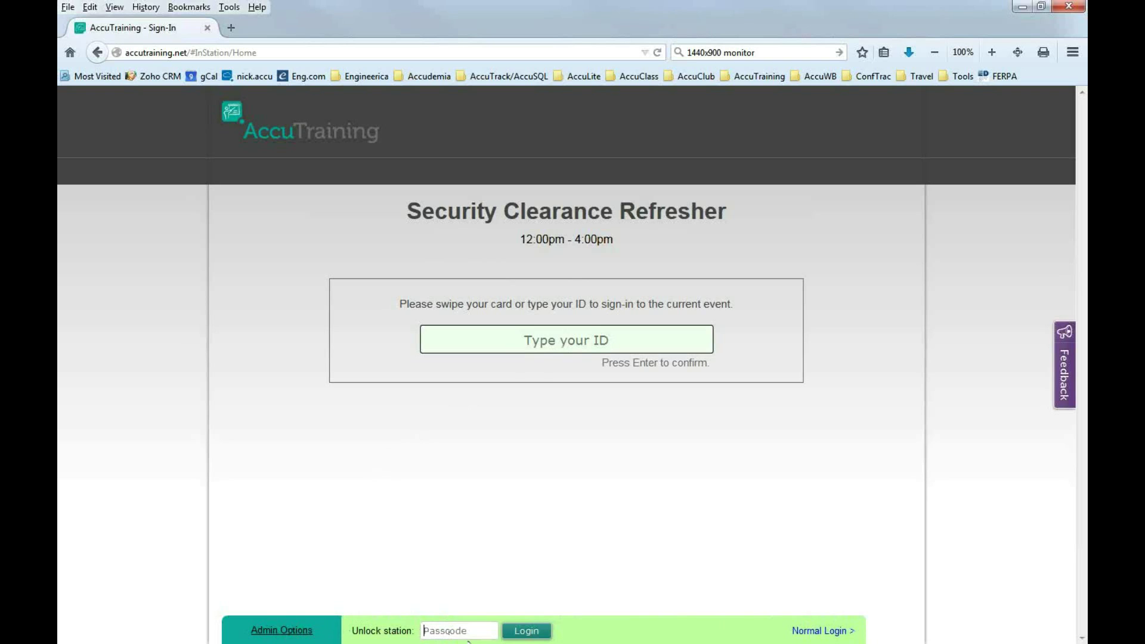
text(•••)
click(525, 634)
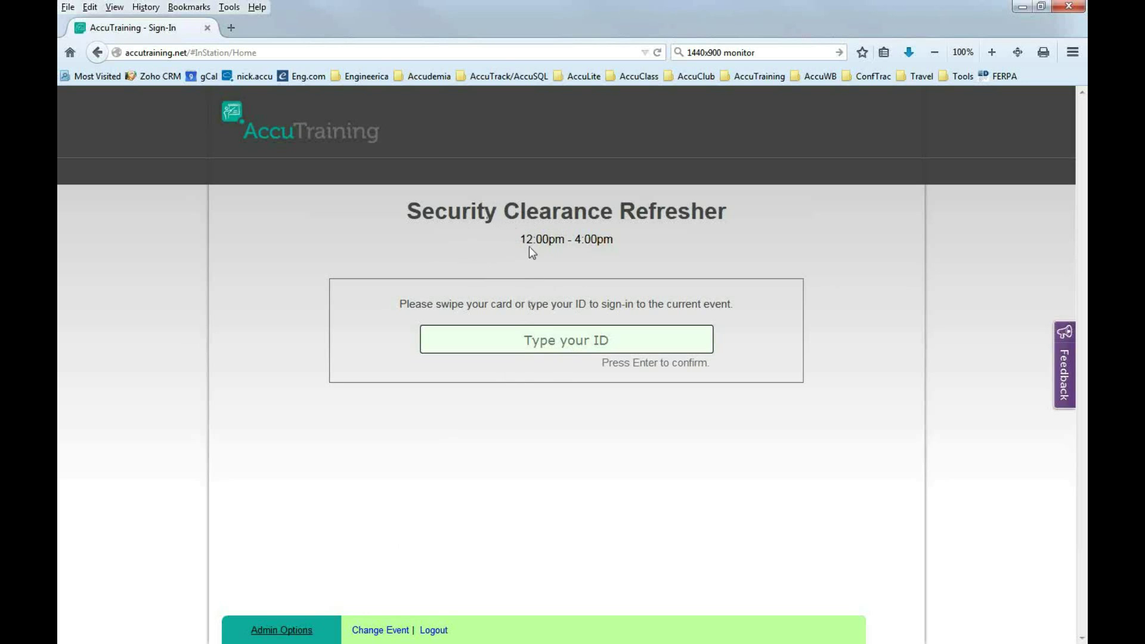
Switch the station to Arson Case Management (12:00pm–12:50pm) and log out of admin mode.
click(381, 630)
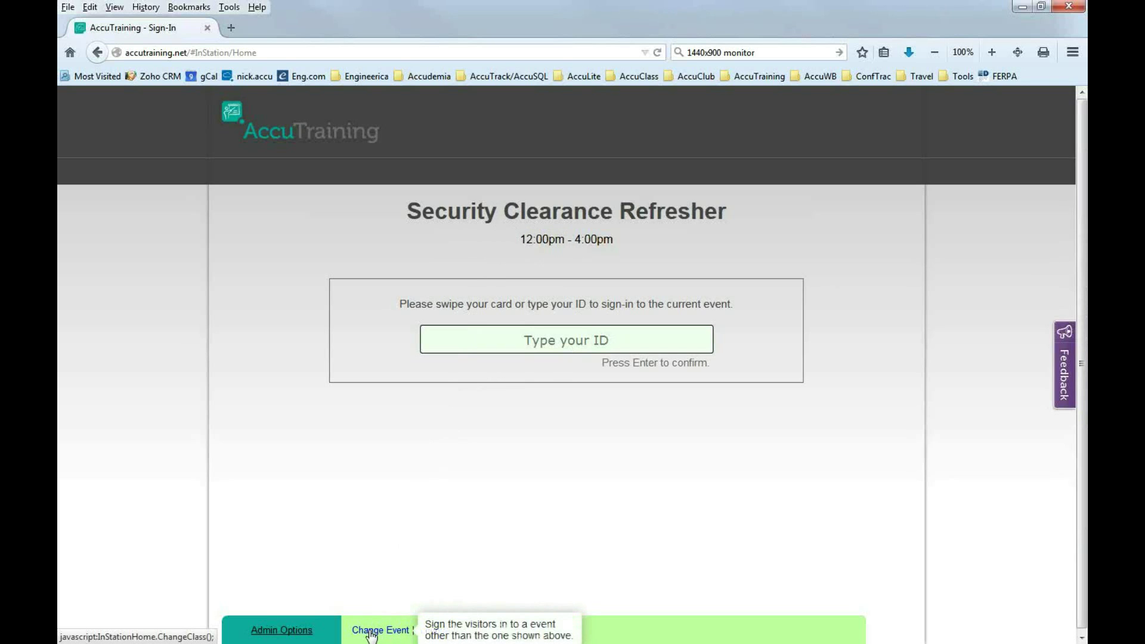
click(371, 631)
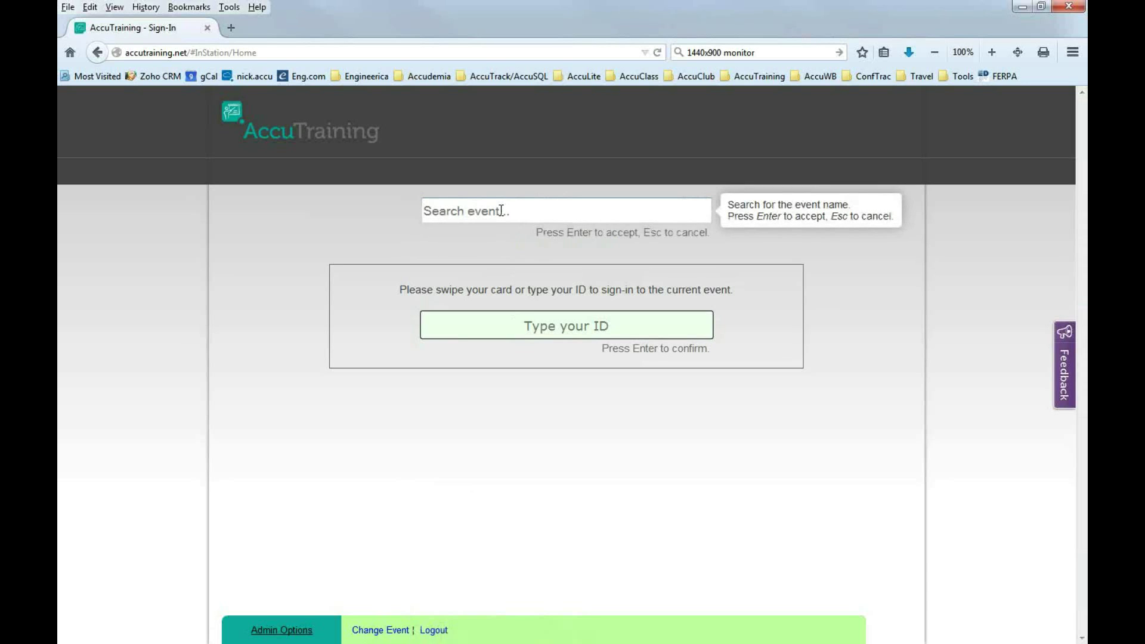
text(Arson)
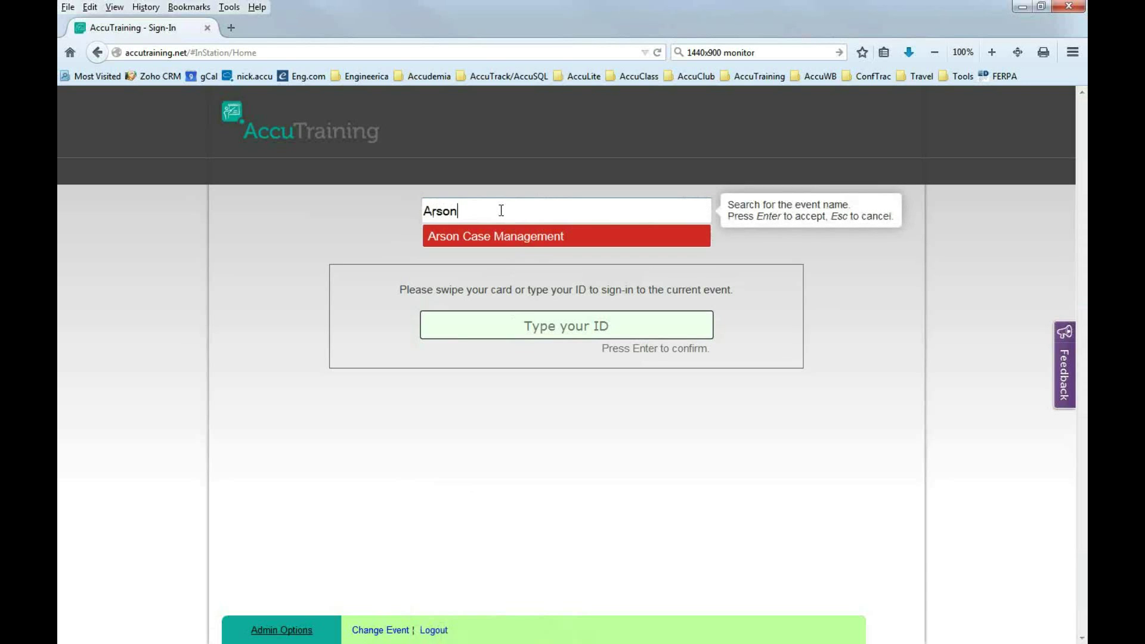
click(477, 239)
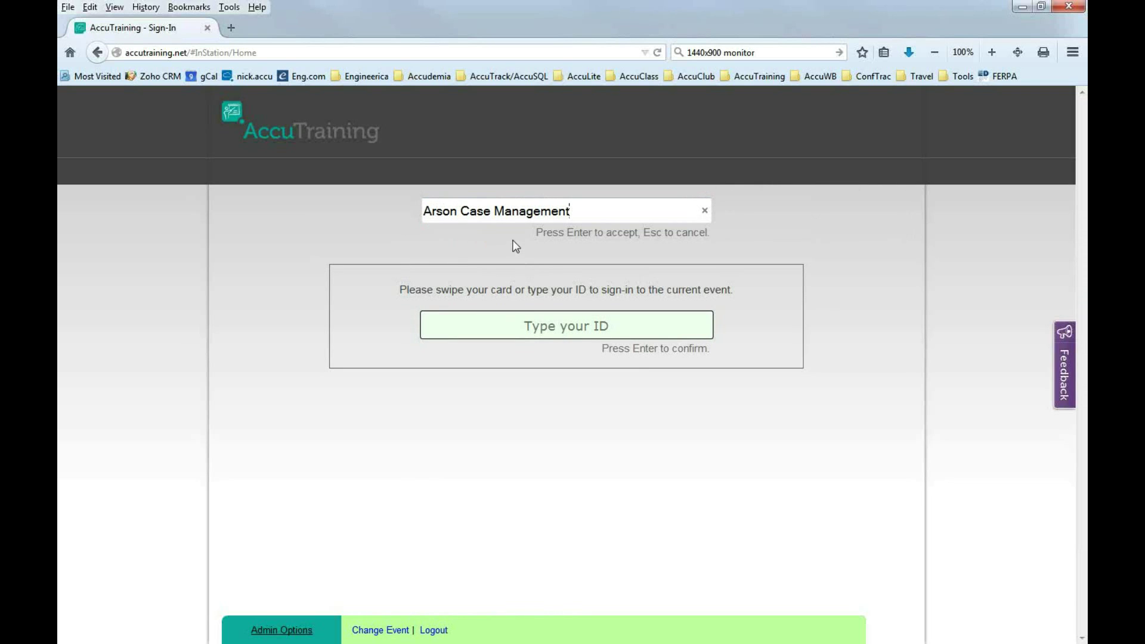
key(Return)
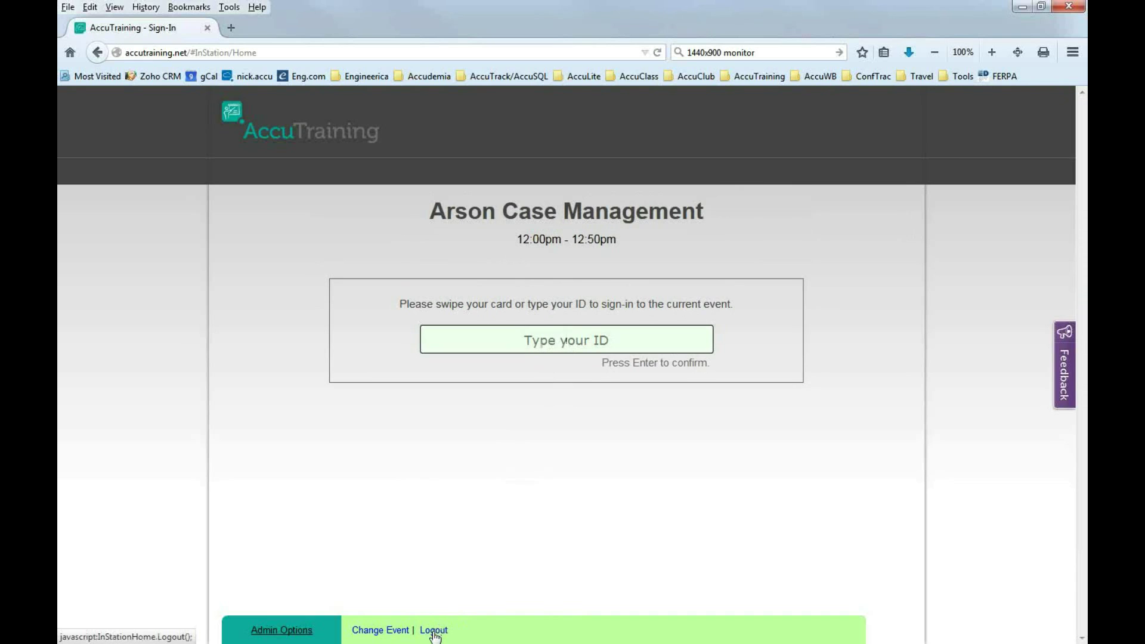
click(434, 633)
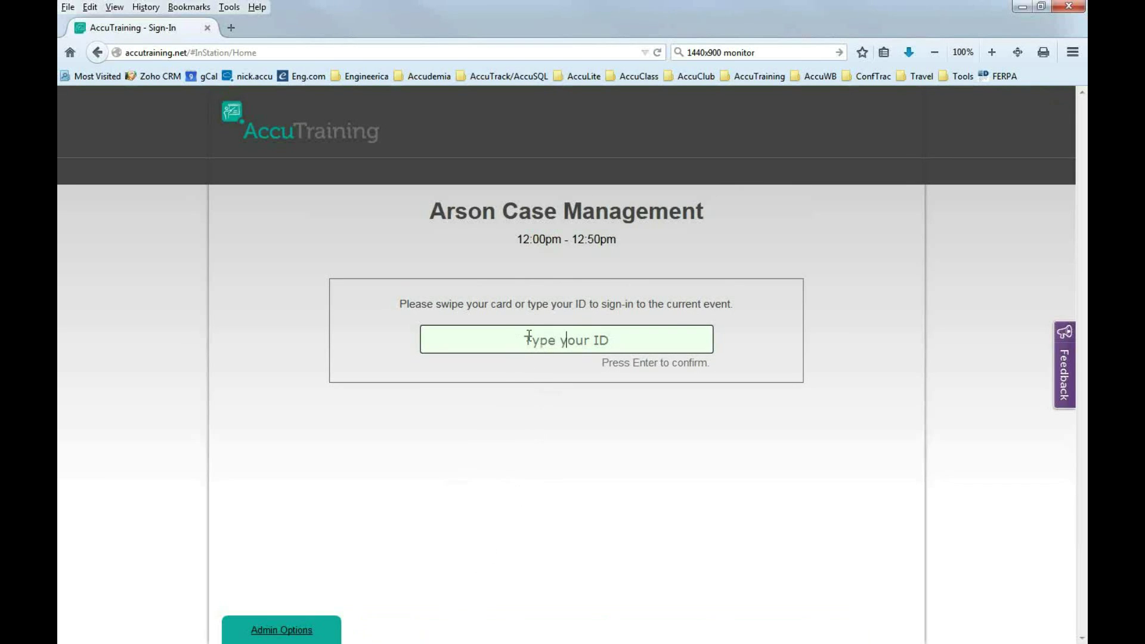
Unlock the station again with the admin passcode.
click(330, 634)
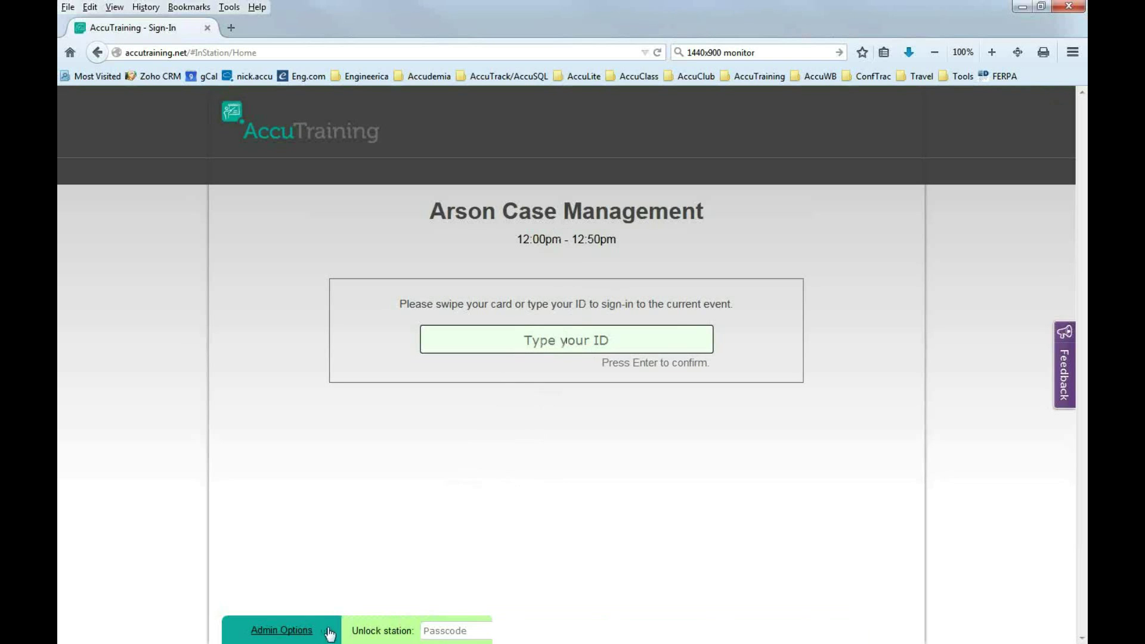
text(a)
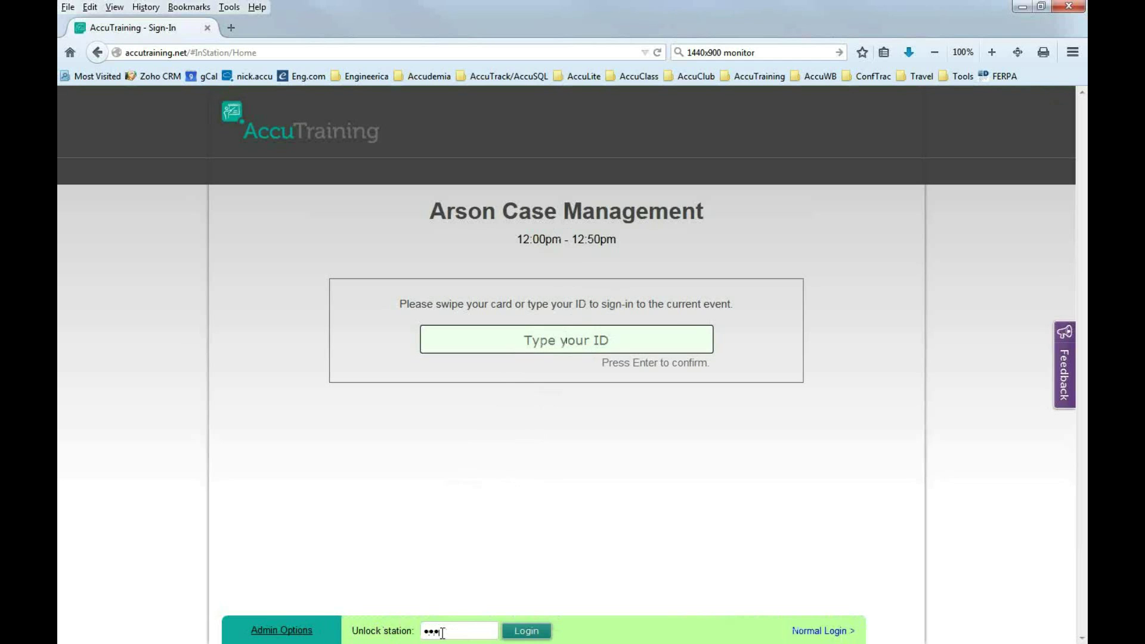
key(Return)
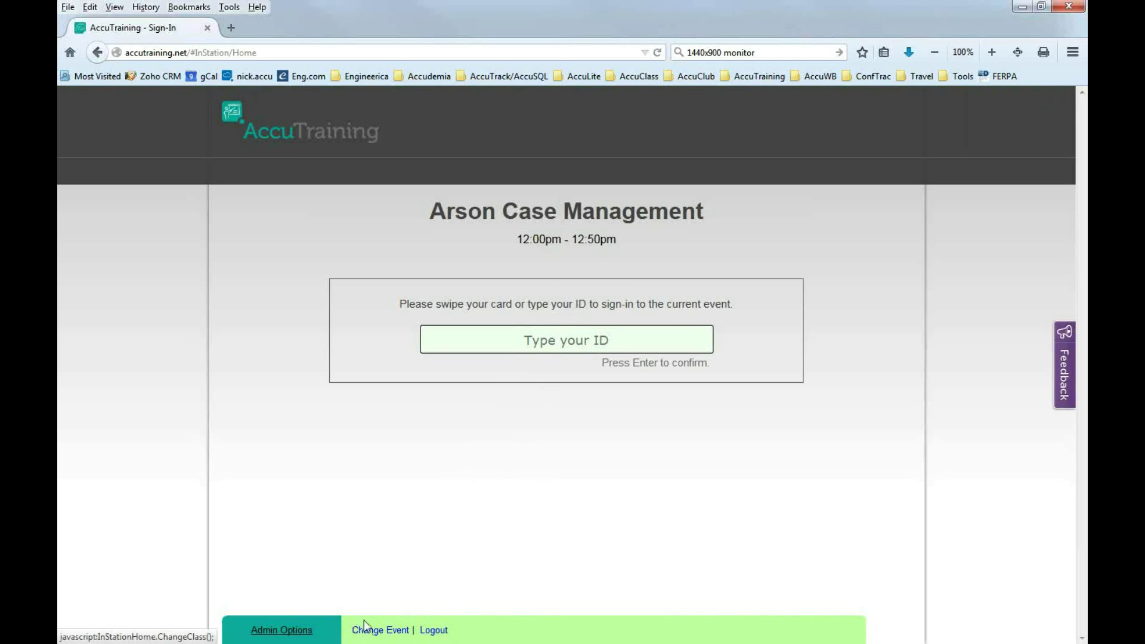
Switch the station event back to Security Clearance Refresher, 12:00pm–4:00pm.
click(369, 631)
text(refresher)
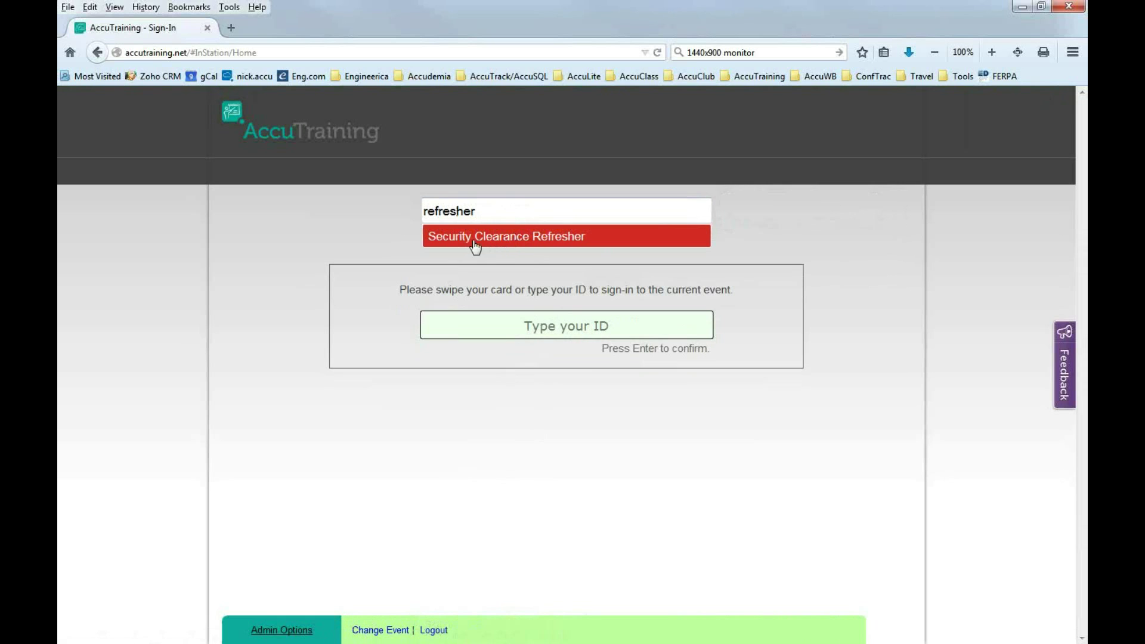
click(506, 239)
key(Return)
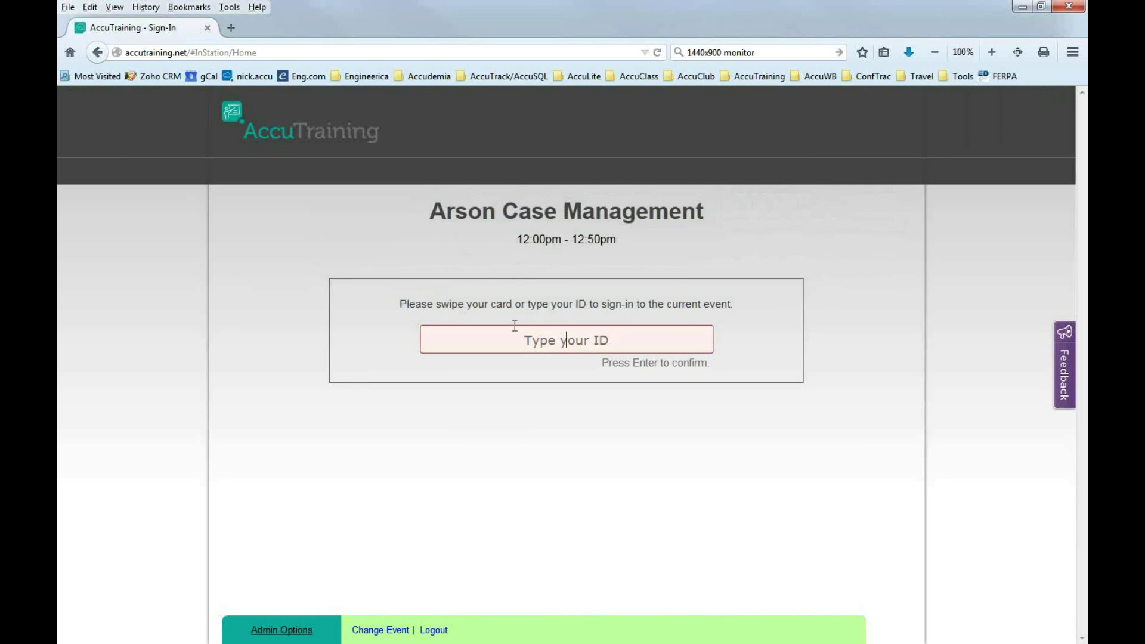
click(376, 630)
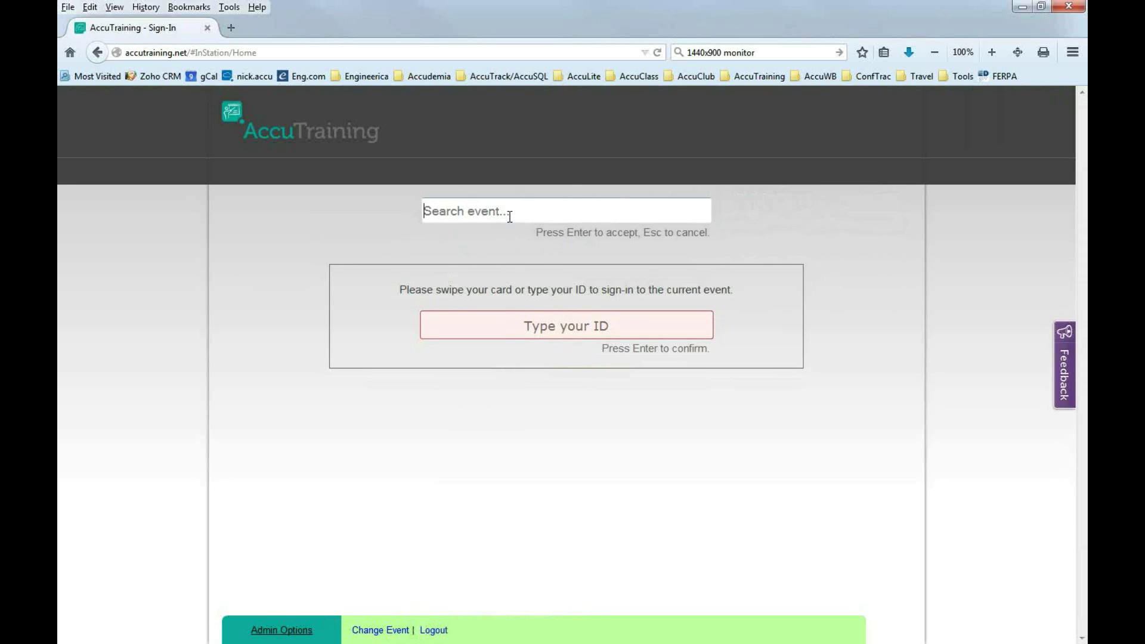
text(refresh)
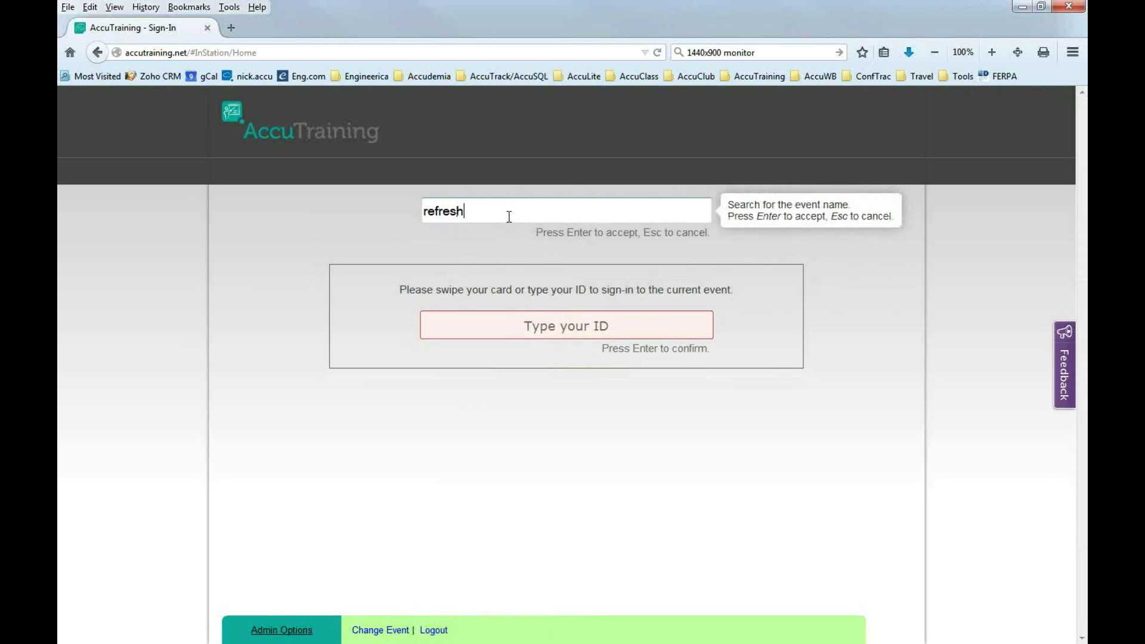
text(er)
click(501, 236)
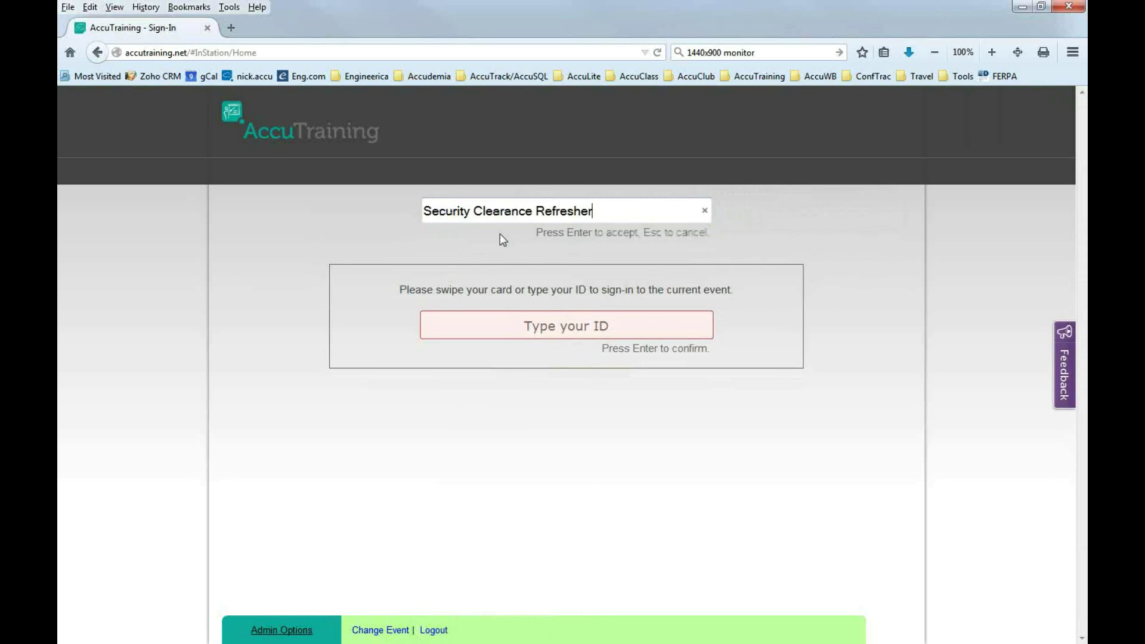
key(Return)
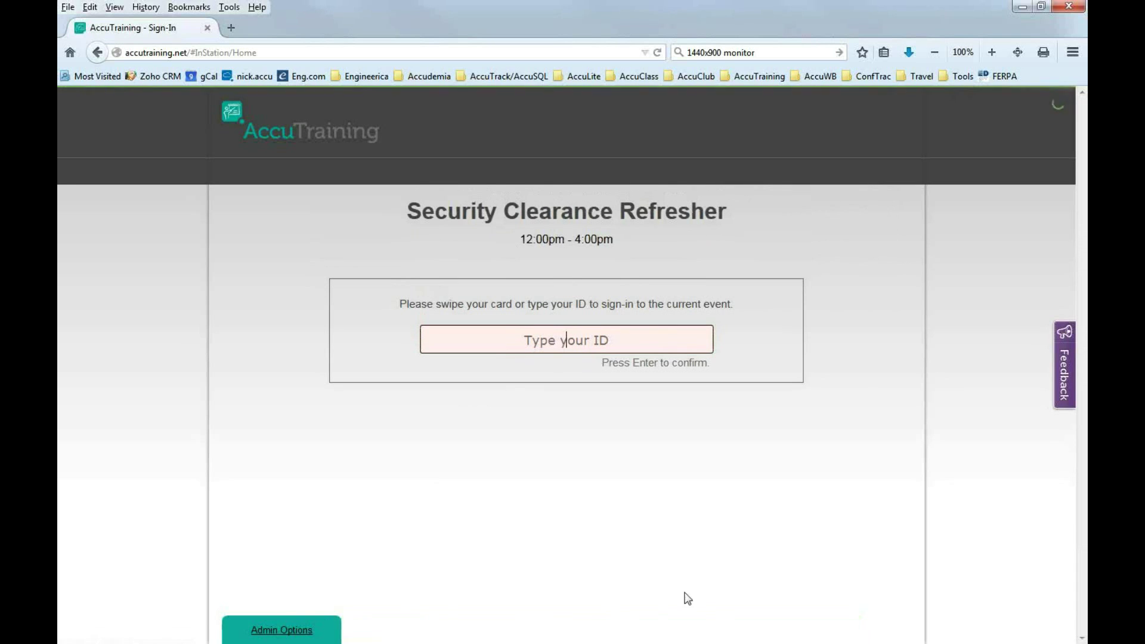
mouse_move(306, 636)
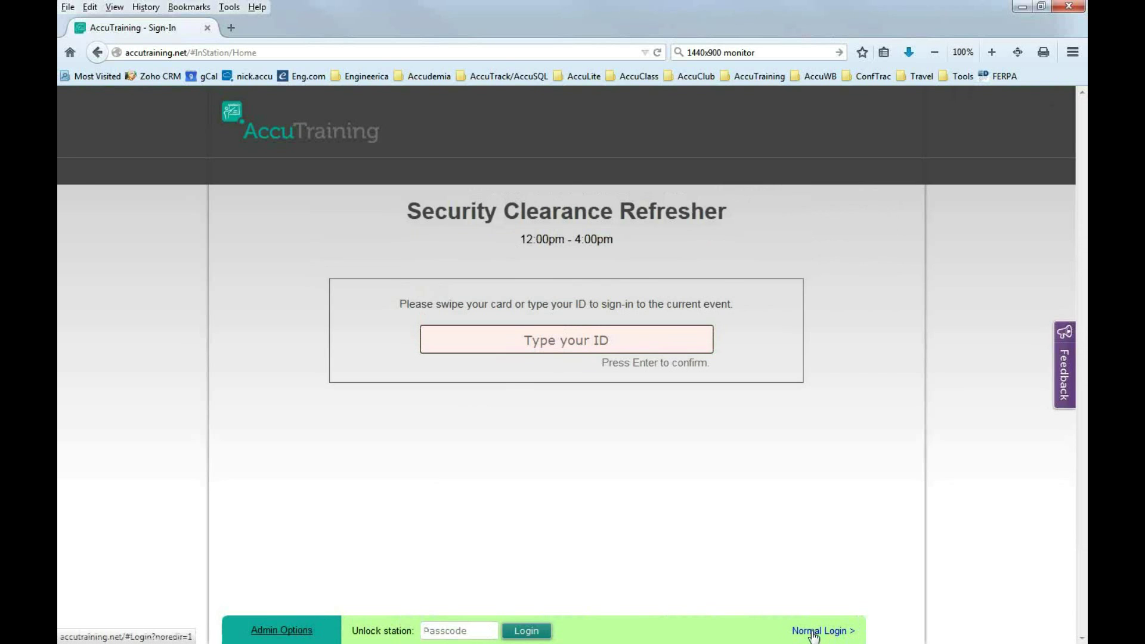
Leave the station and log in institutionally with domain 'demo' and the suggested email.
click(815, 632)
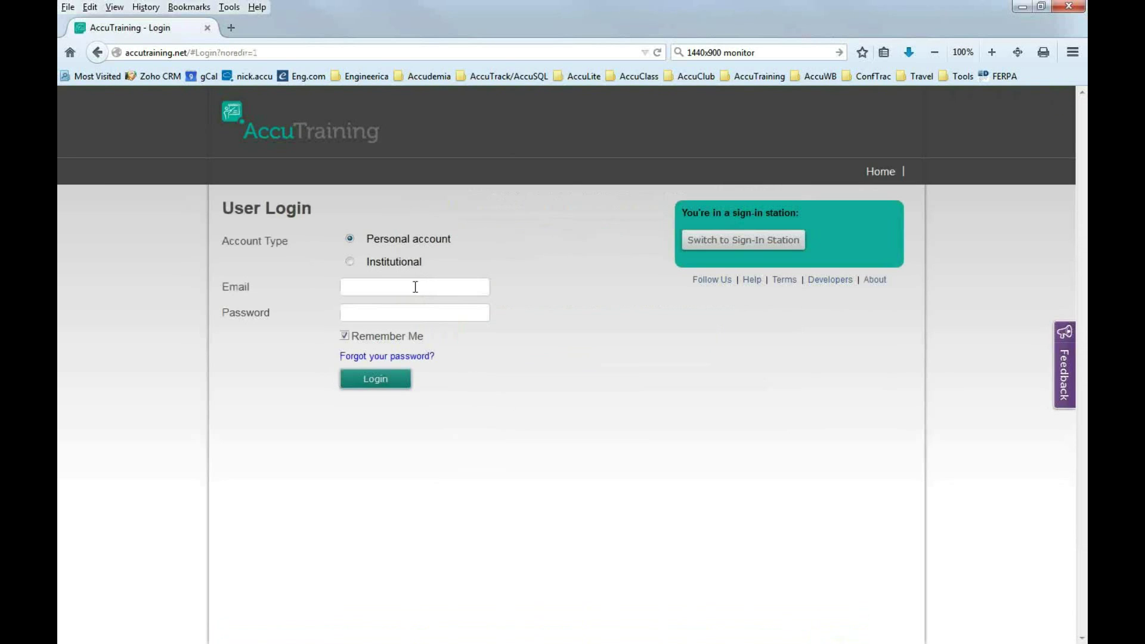
click(388, 265)
click(372, 290)
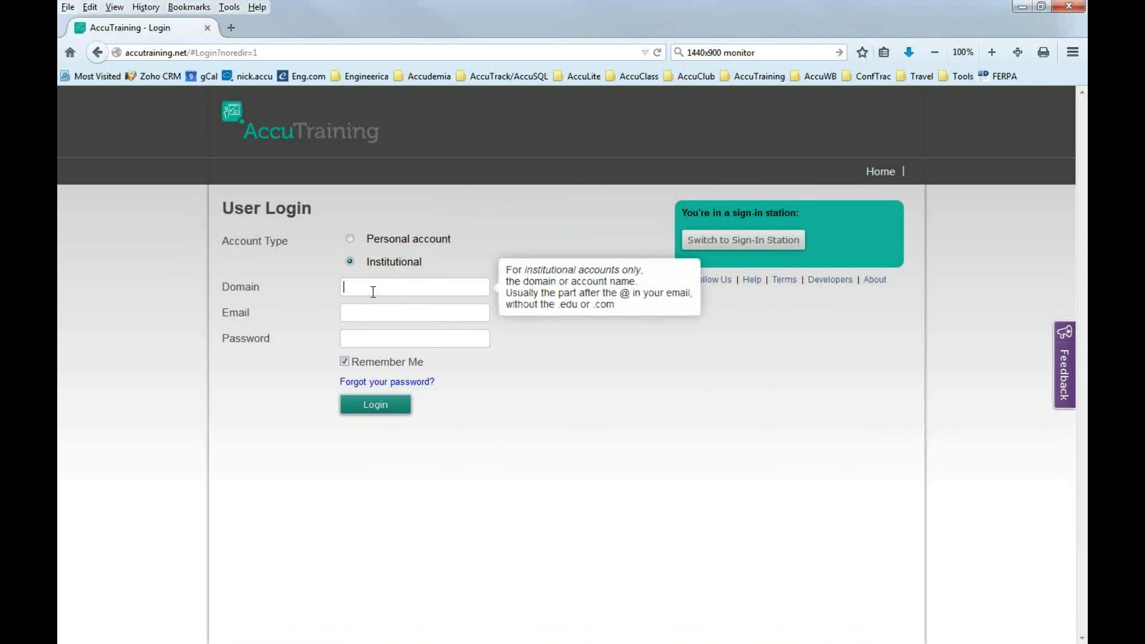
text(demodemo@demo.com)
key(Tab)
text(demo)
click(383, 408)
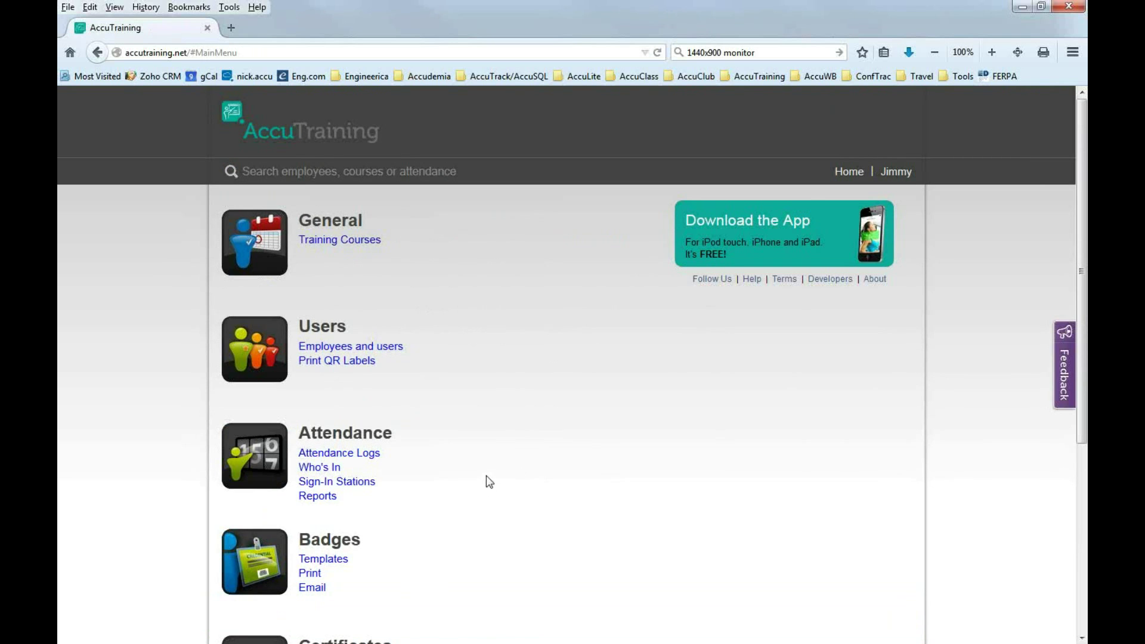
Scroll the main menu down to Certificates and Advanced Options, then back up.
scroll(491, 482, down, 3)
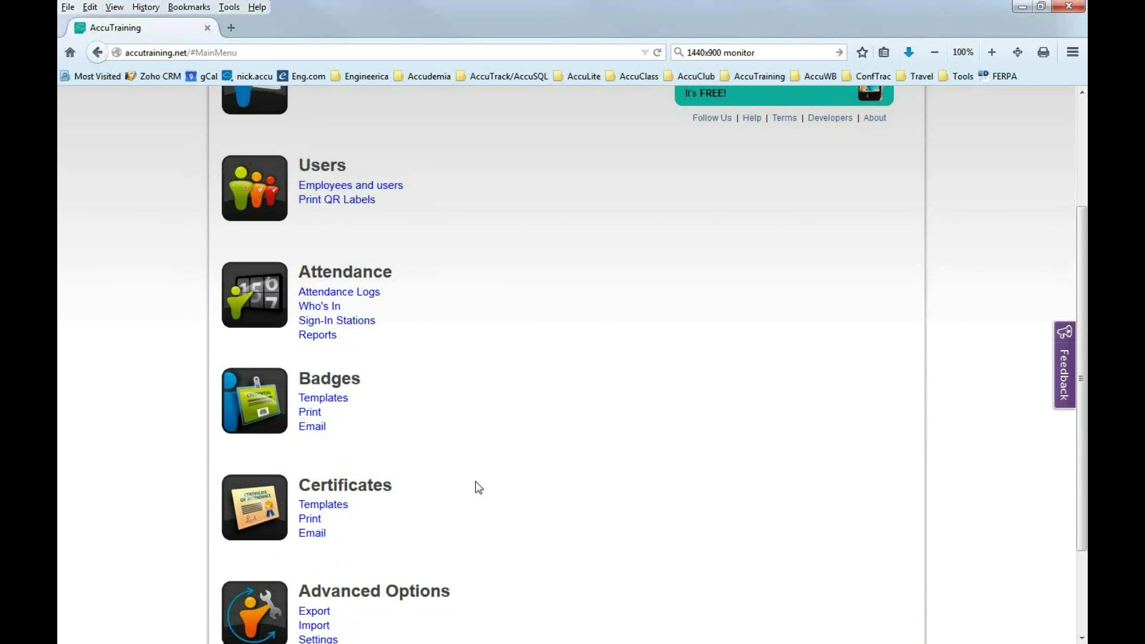
scroll(475, 483, up, 3)
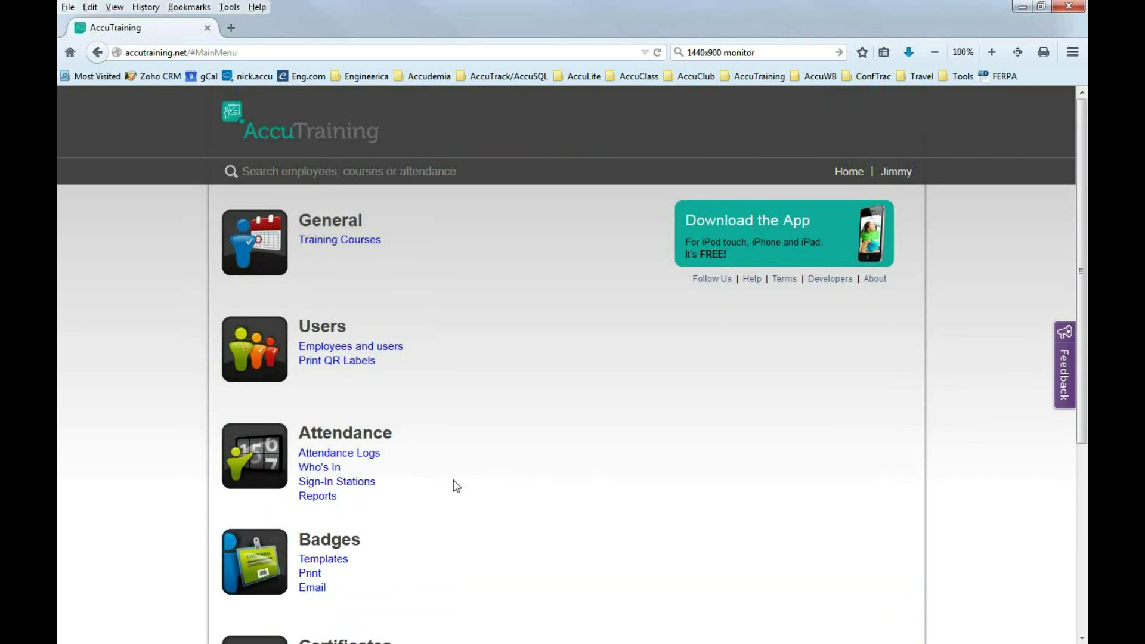
Open Employees and users to list every account's e-mail and role.
click(332, 348)
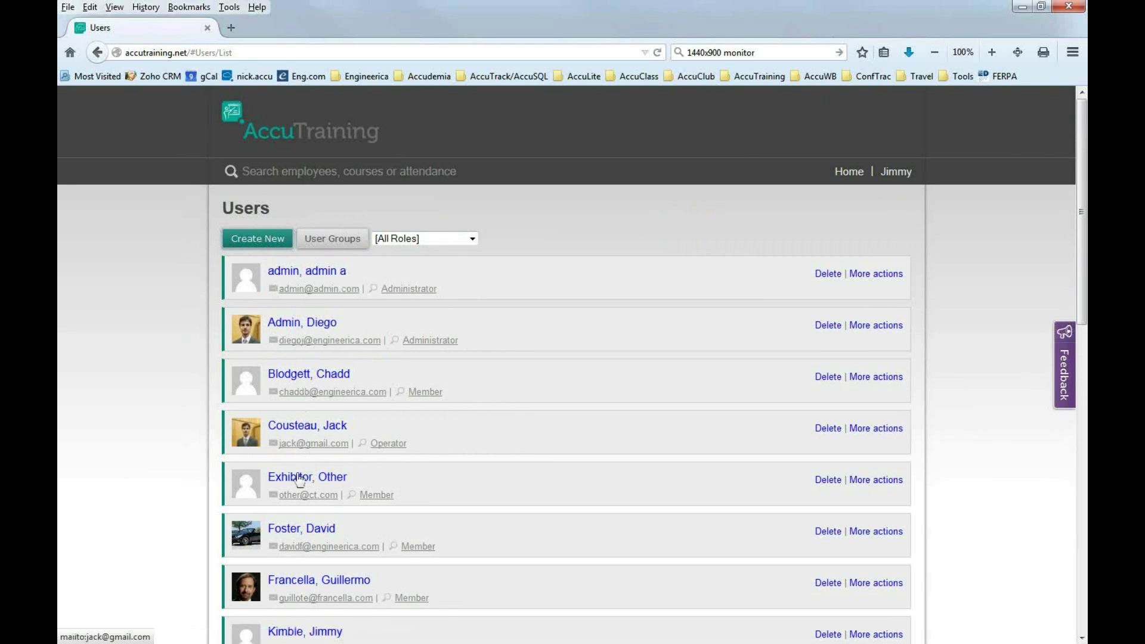
Open the employee's user record and leave the Role set to Operator.
click(297, 427)
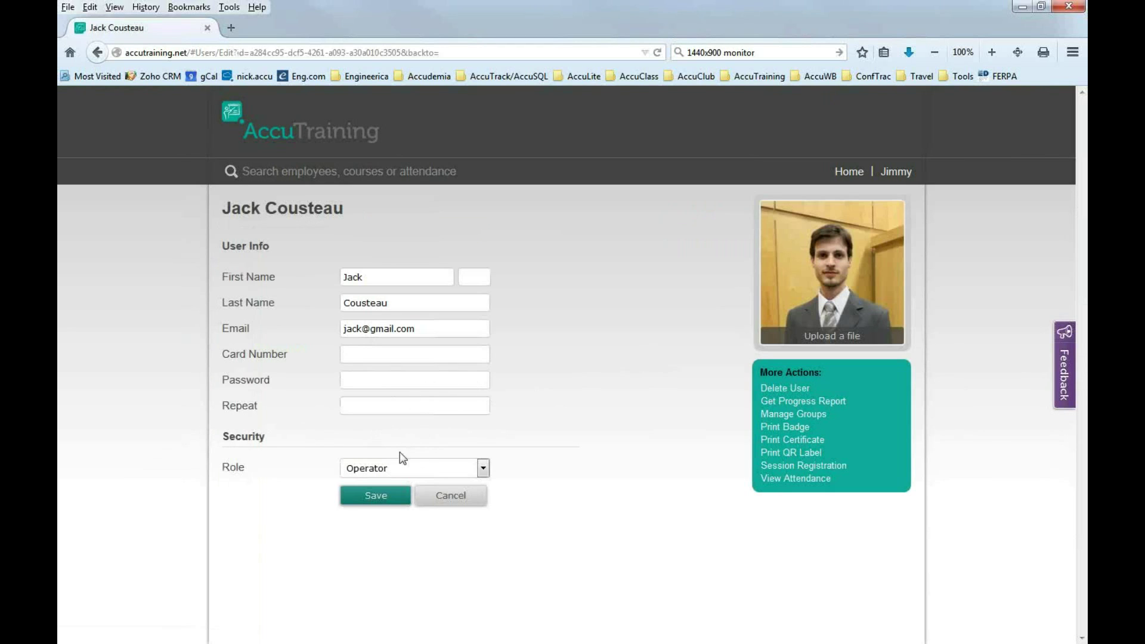
click(414, 466)
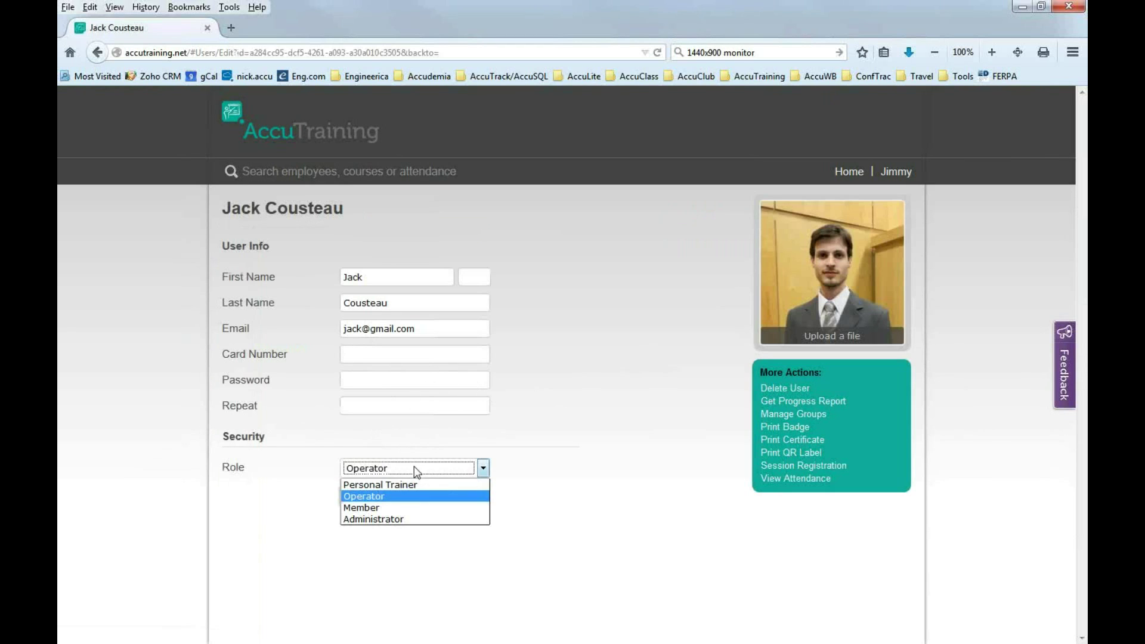
click(387, 499)
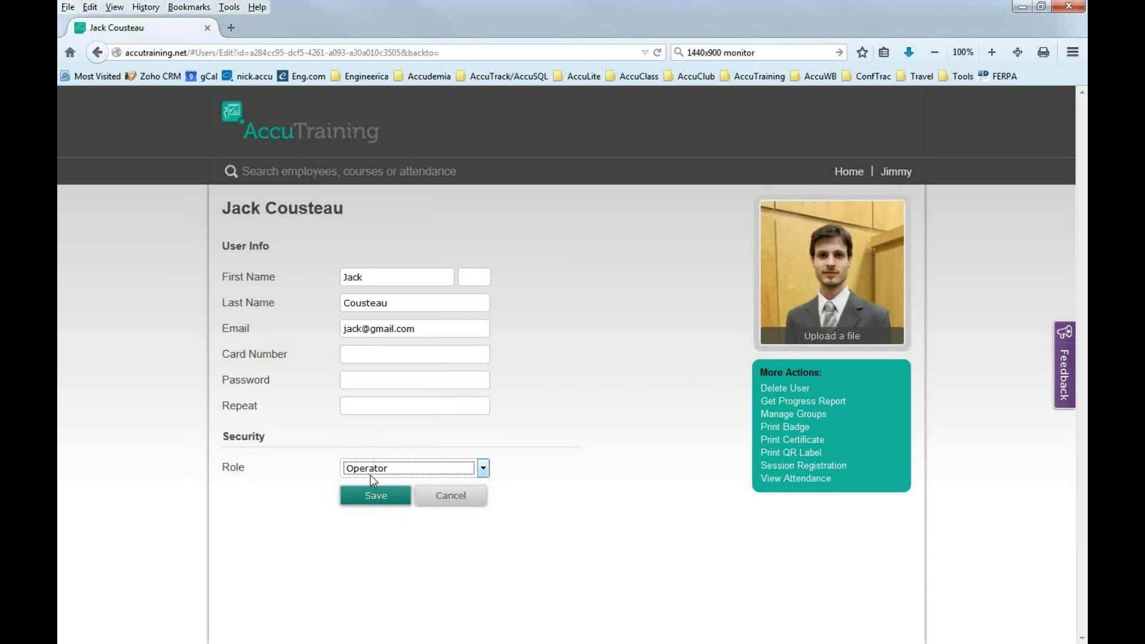
click(409, 474)
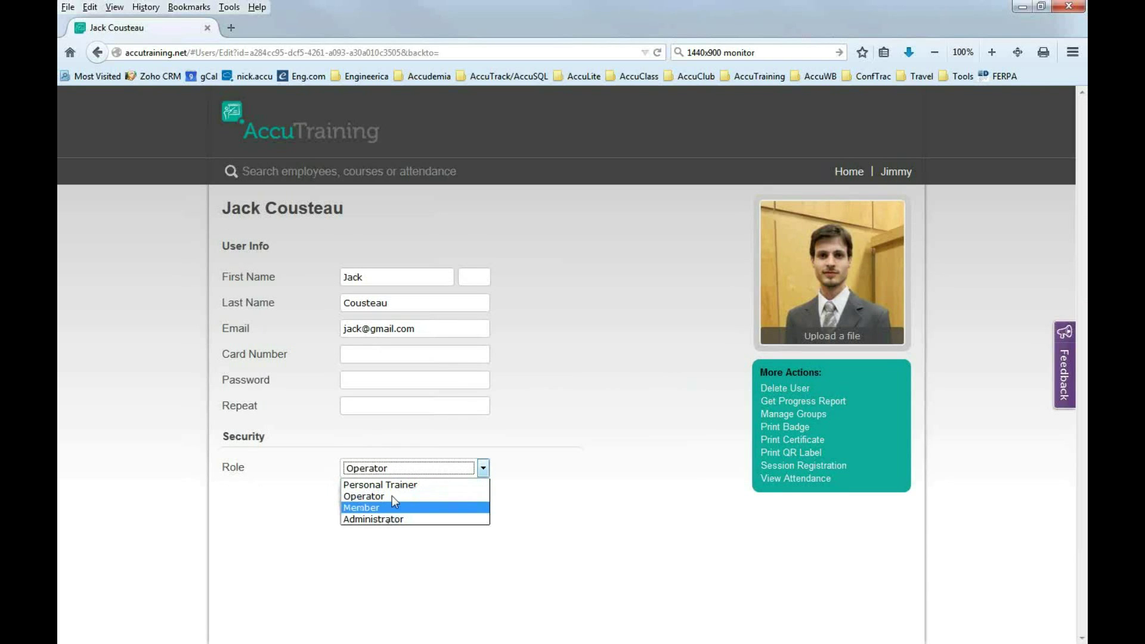
click(389, 496)
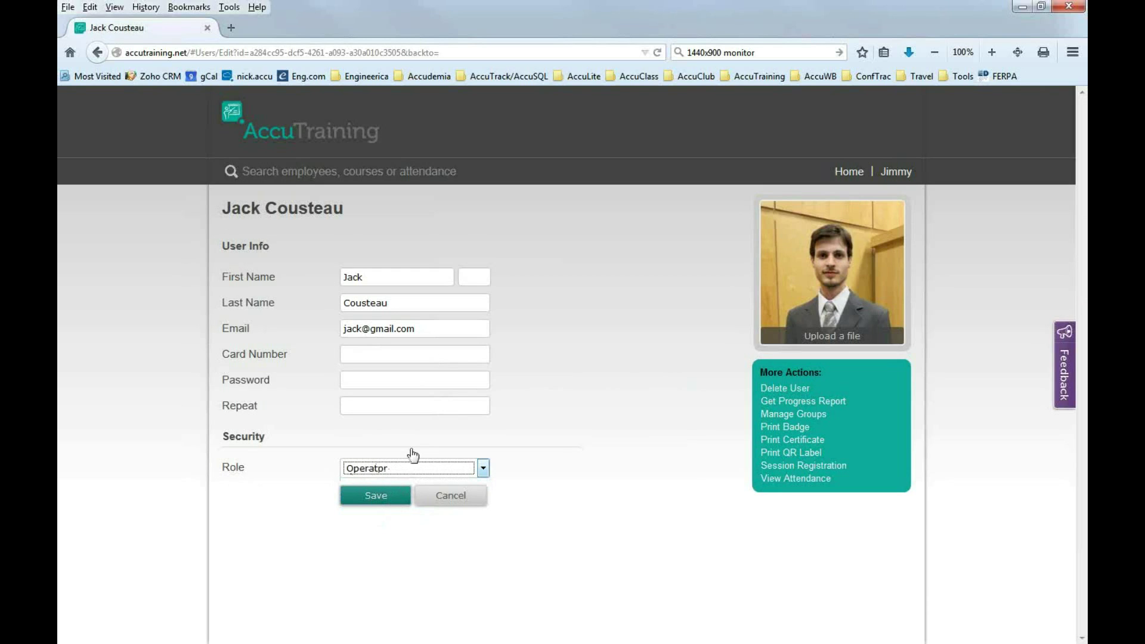
Check the new and repeat password fields, then cancel the edit without saving.
click(364, 382)
click(366, 409)
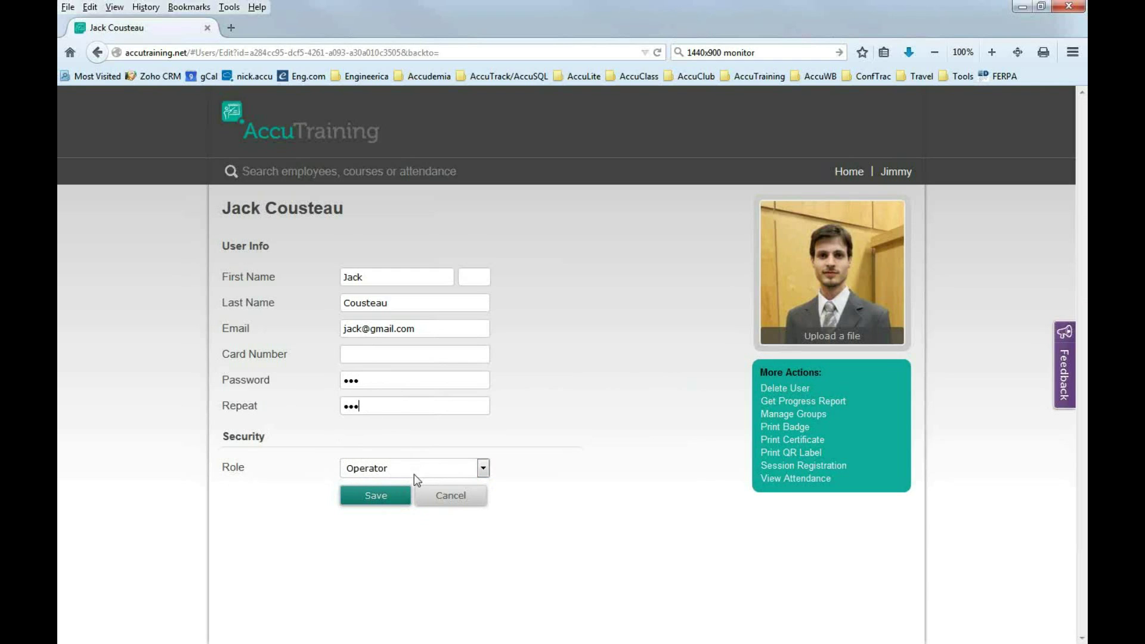
click(901, 173)
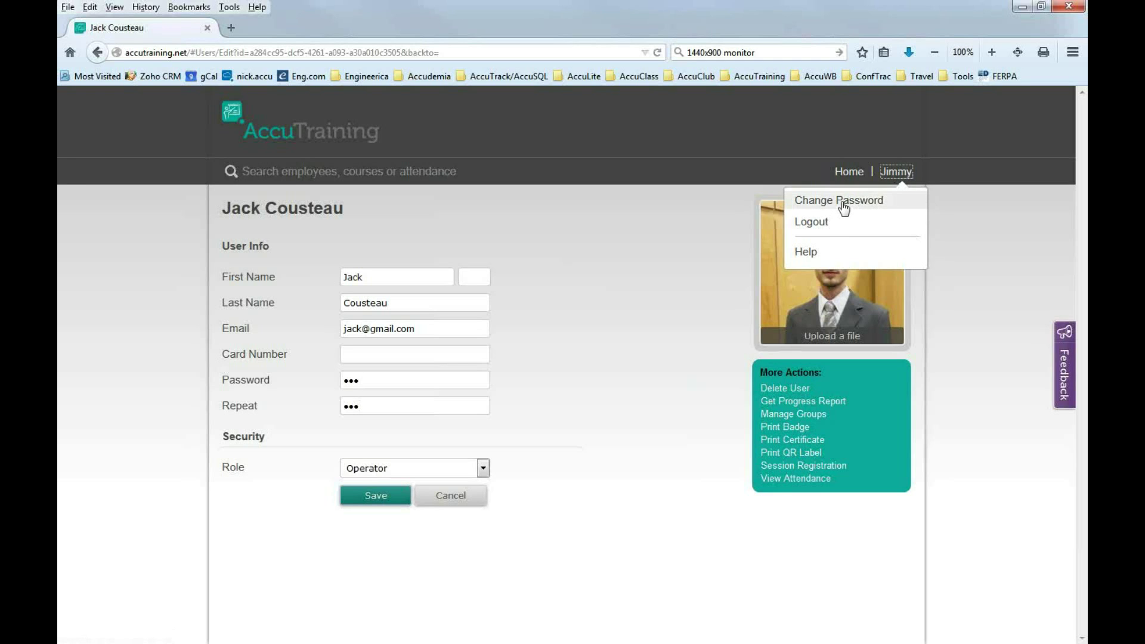
click(551, 383)
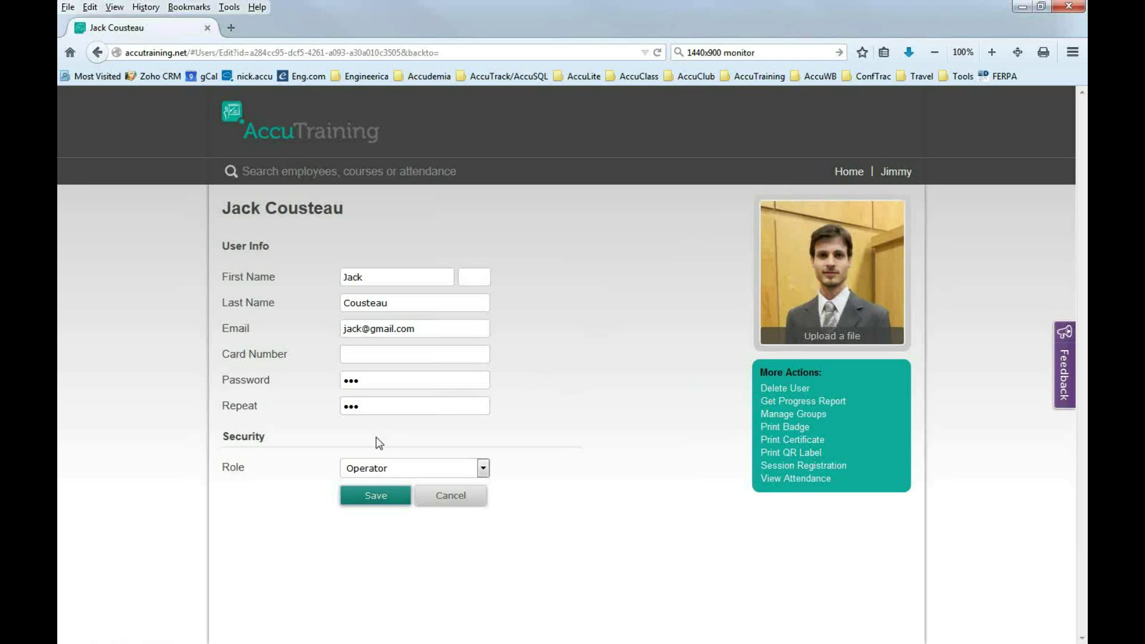
click(448, 505)
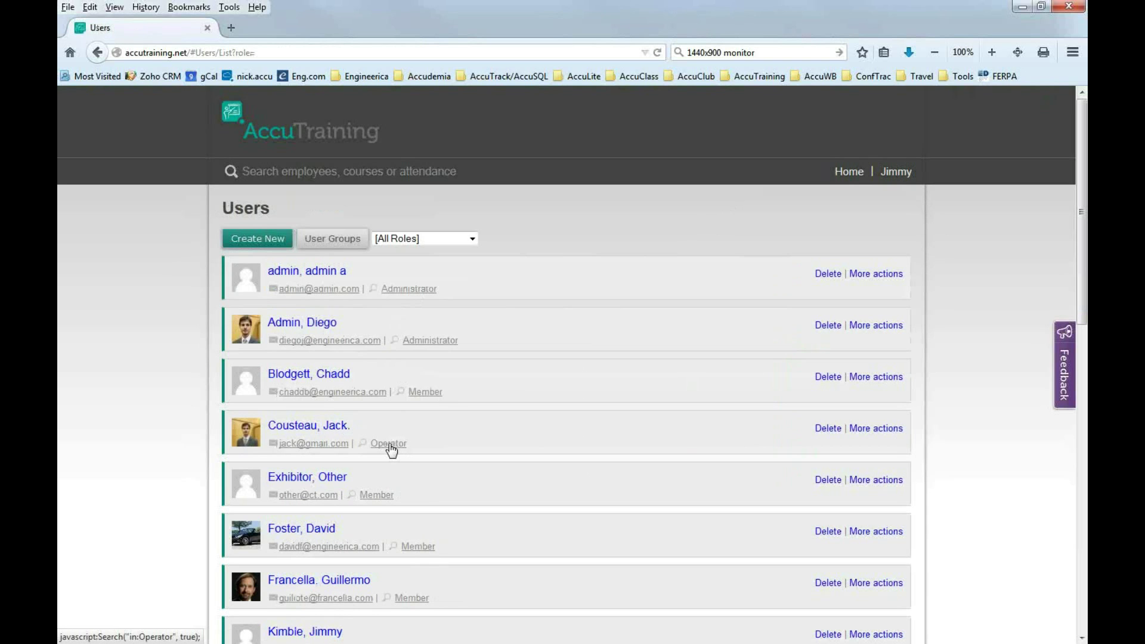
Go back to the Home page showing General, Users, Attendance and Badges.
click(848, 173)
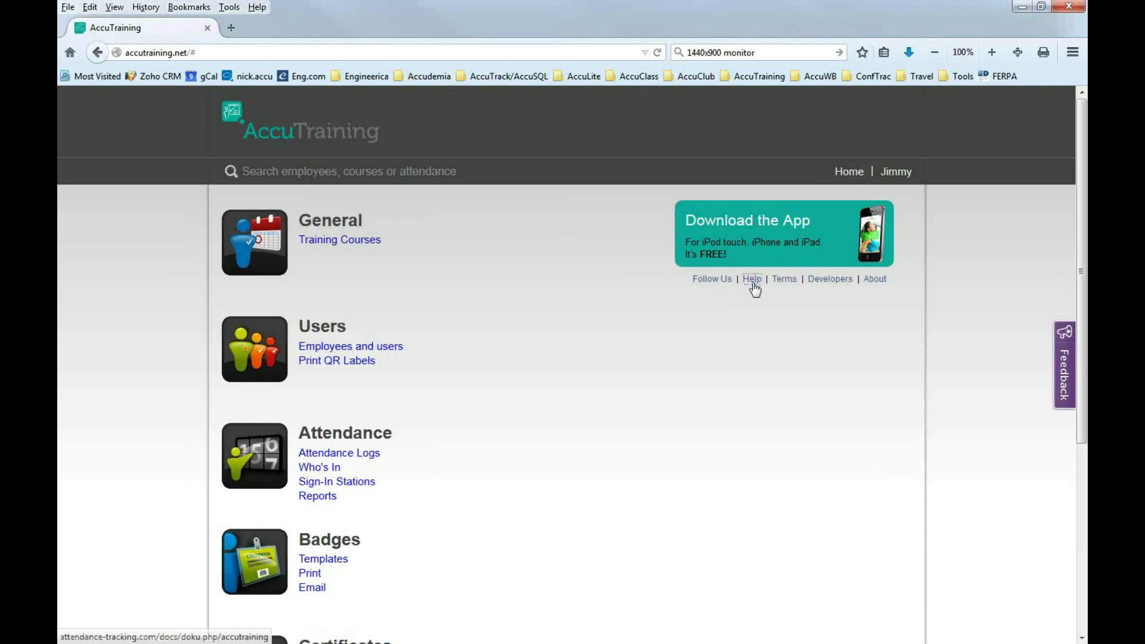
Open Help's Record Attendance guide, choose Device, and open 'Use an Apple device to'.
click(752, 280)
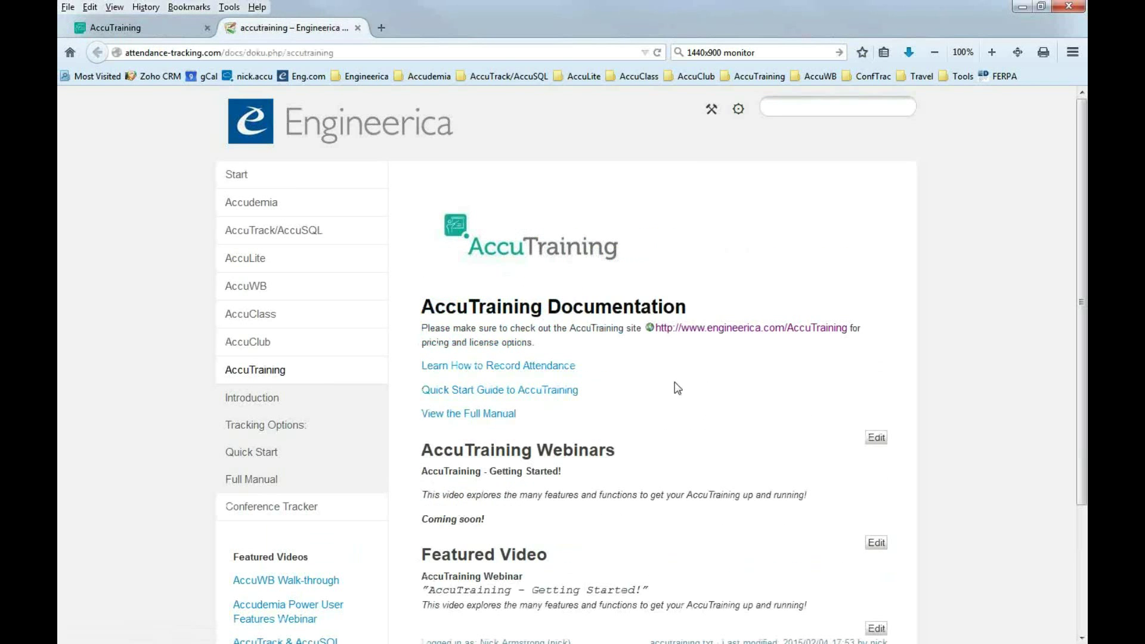
click(489, 375)
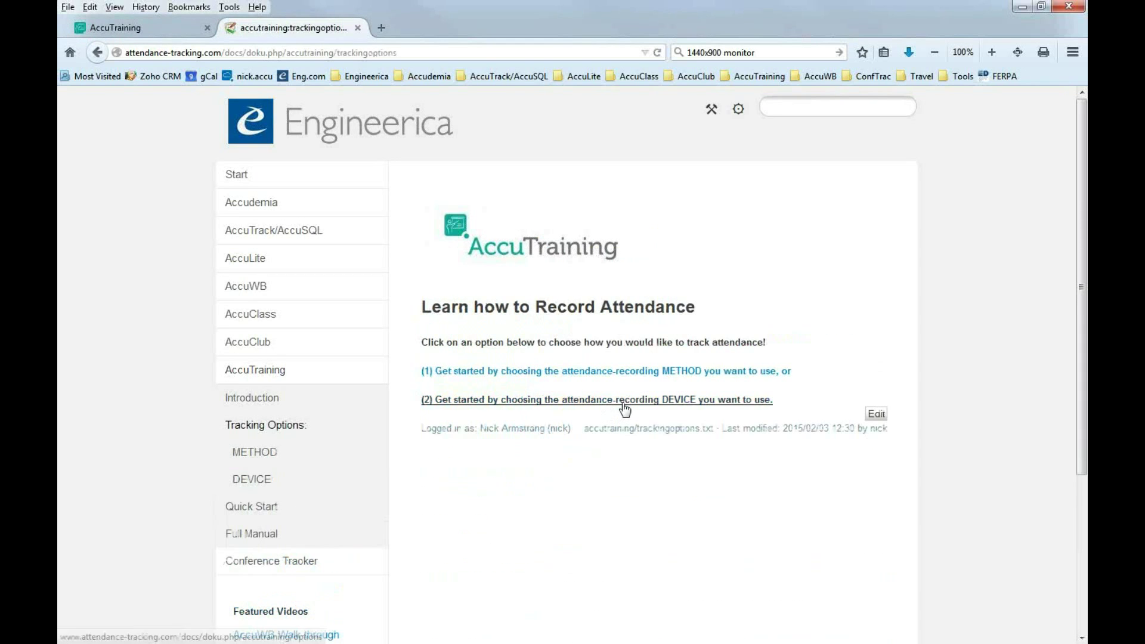
click(624, 408)
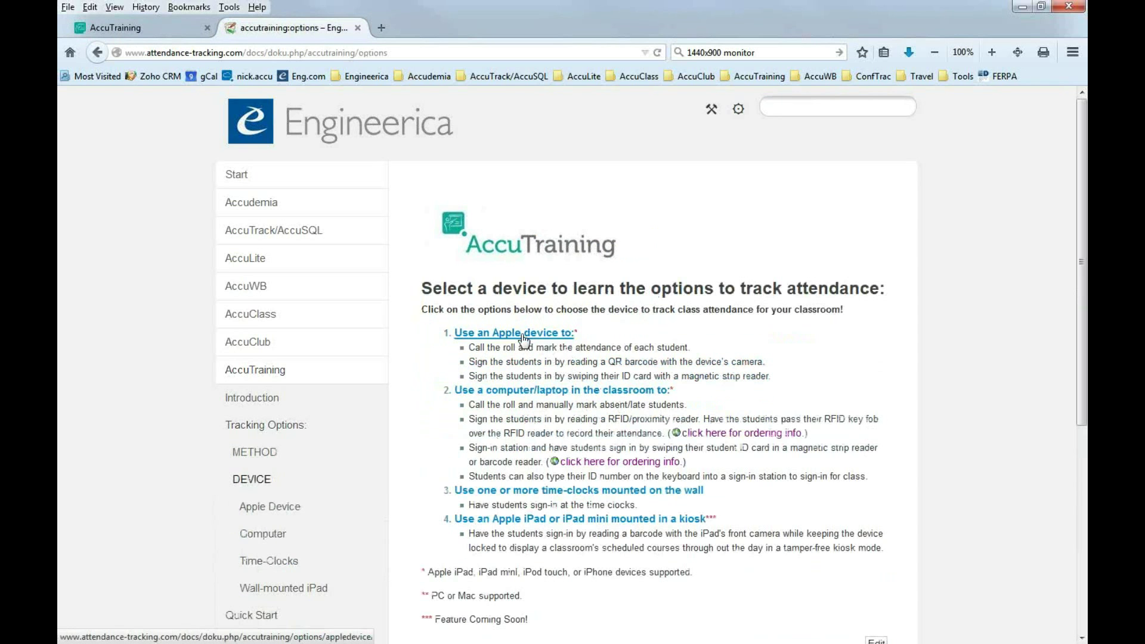
click(524, 334)
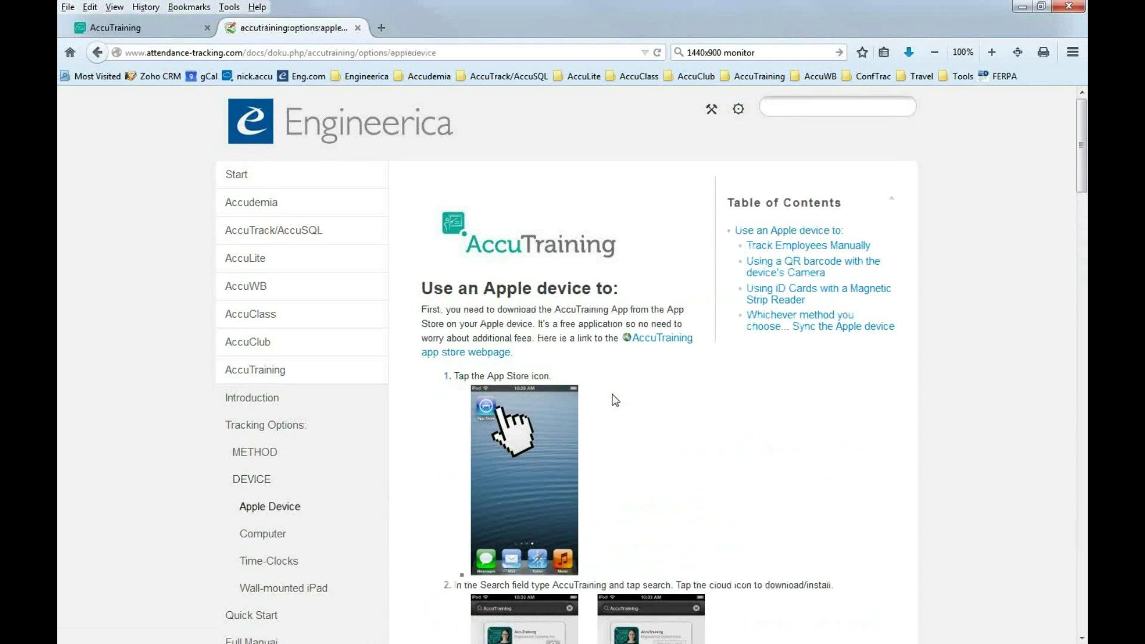
Read the Apple device guide from the App Store step down to step 5 and Track Employees Manually.
scroll(627, 352, down, 5)
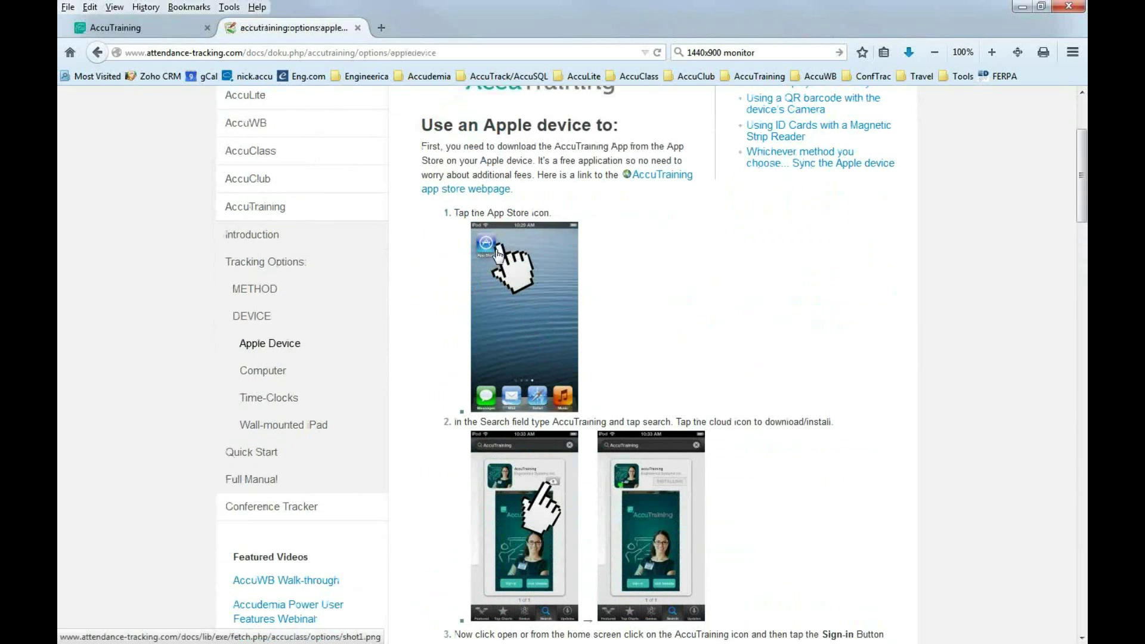
drag(485, 213, 526, 215)
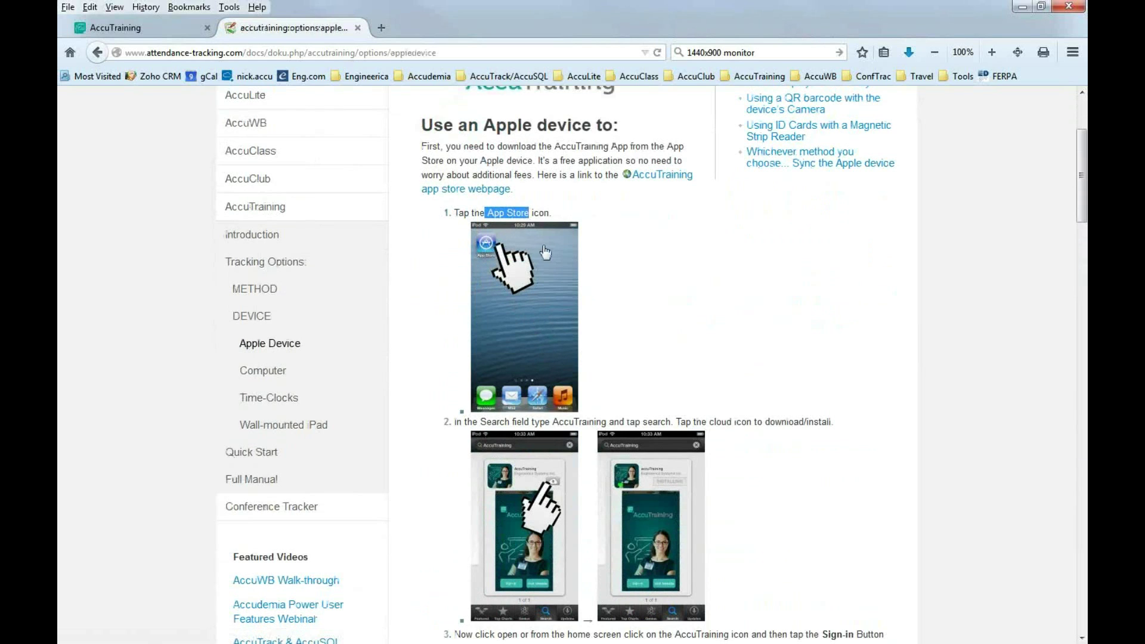
scroll(555, 417, down, 2)
drag(552, 341, 597, 342)
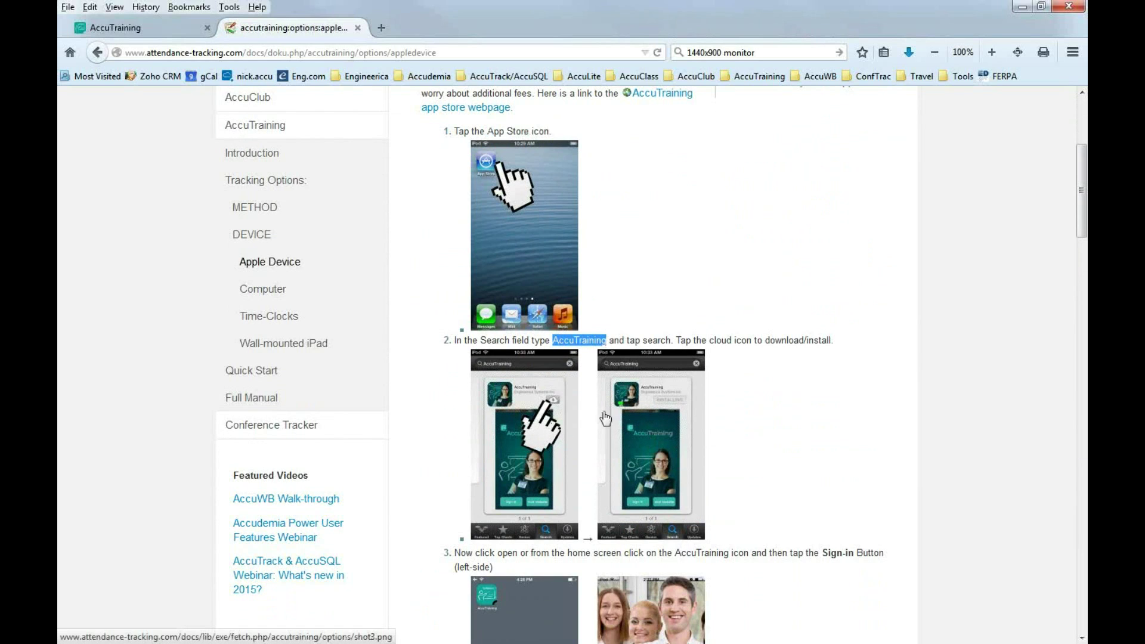
scroll(633, 477, down, 3)
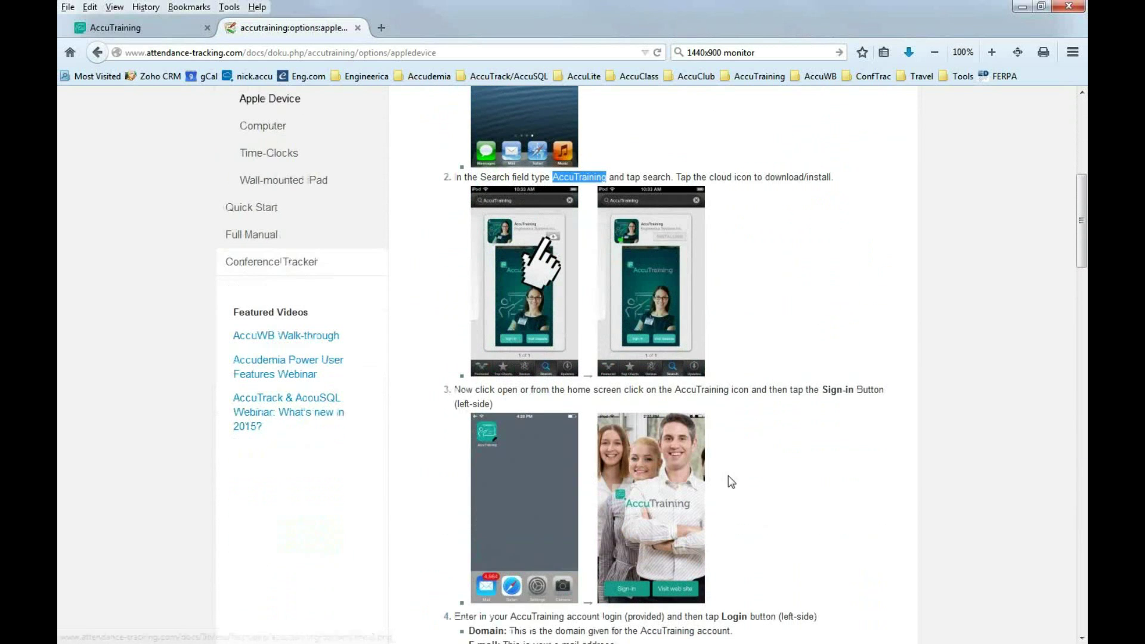
scroll(728, 477, down, 2)
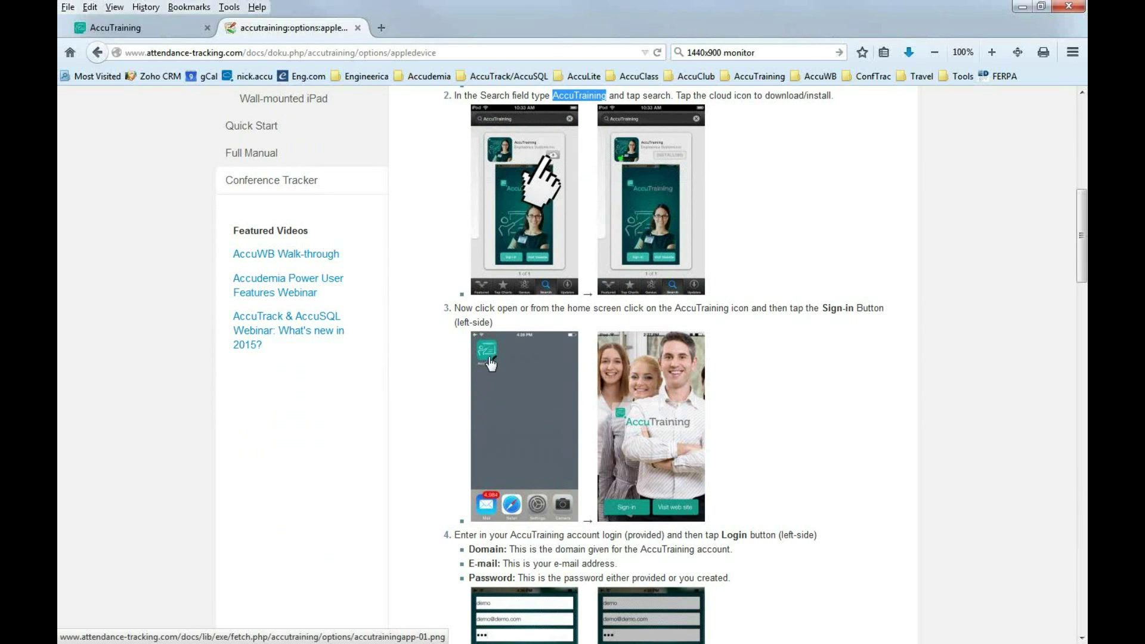
scroll(662, 421, down, 2)
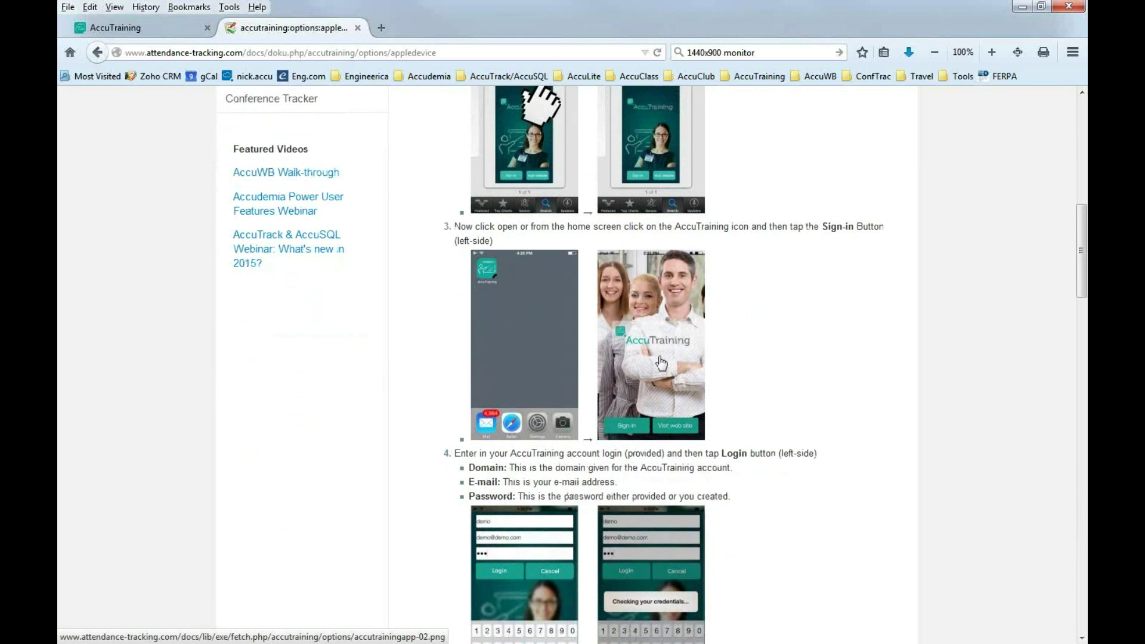
scroll(642, 364, down, 2)
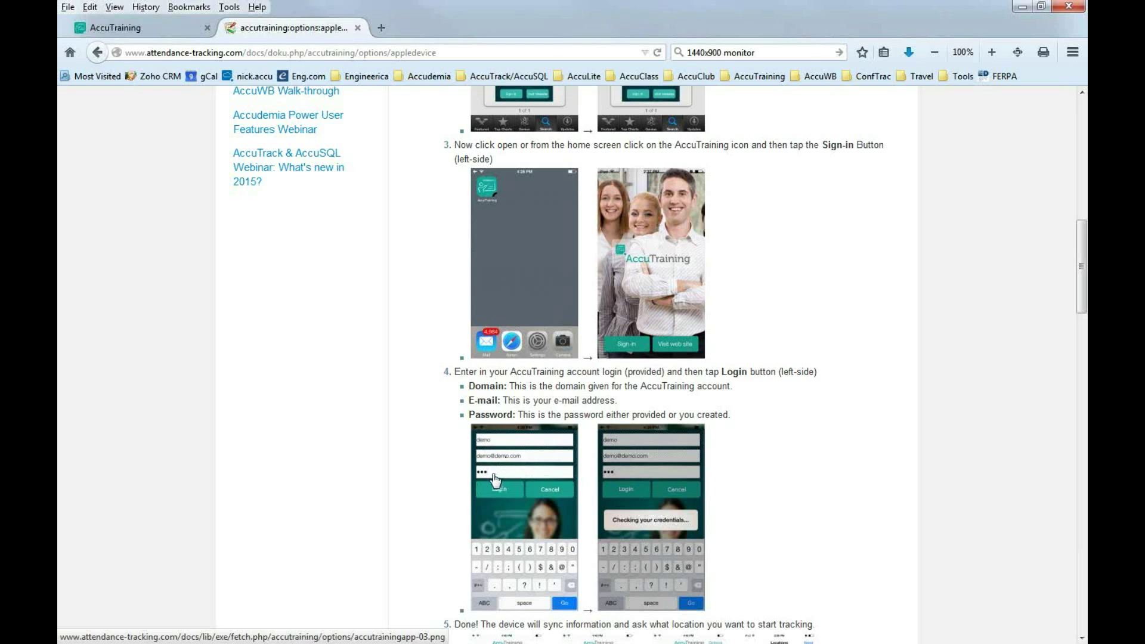
scroll(532, 495, down, 3)
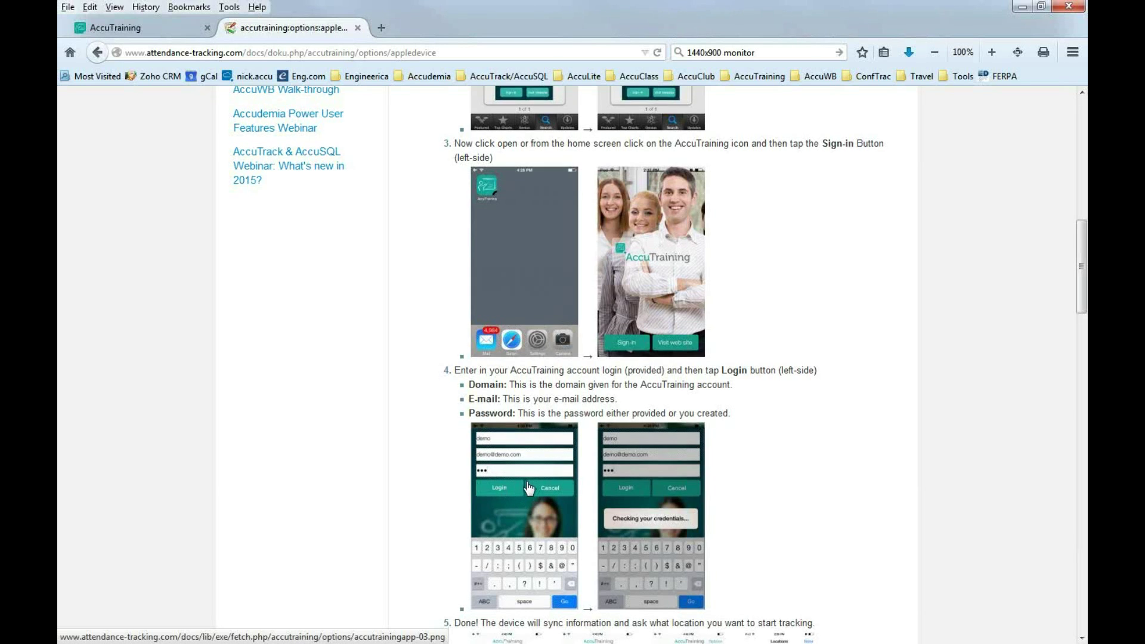
scroll(561, 452, down, 5)
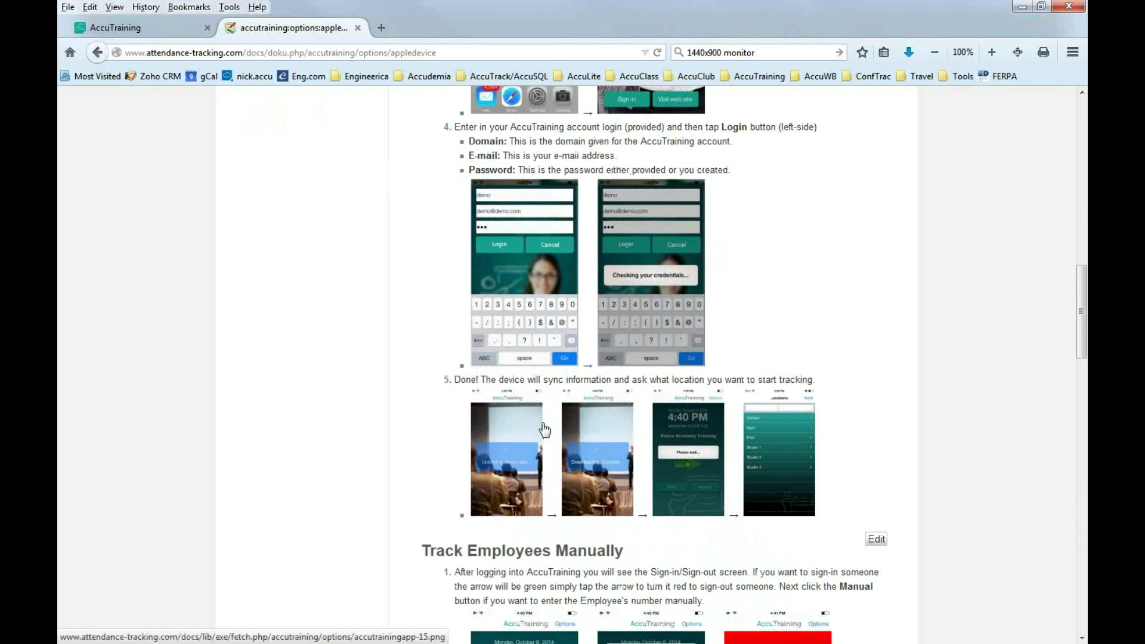
scroll(608, 400, down, 3)
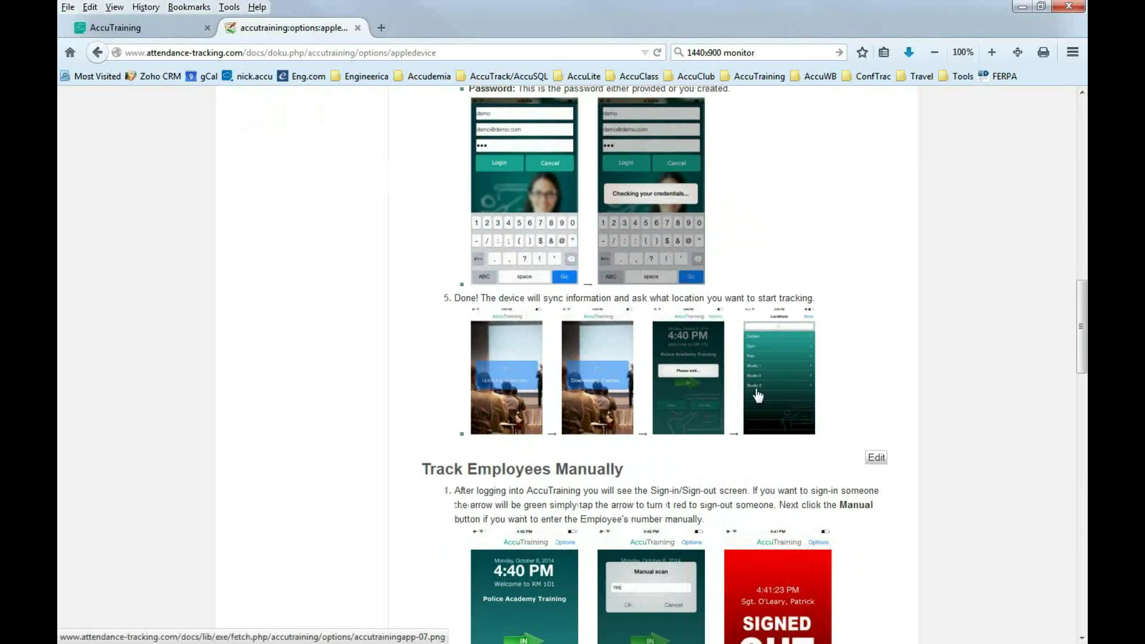
click(788, 375)
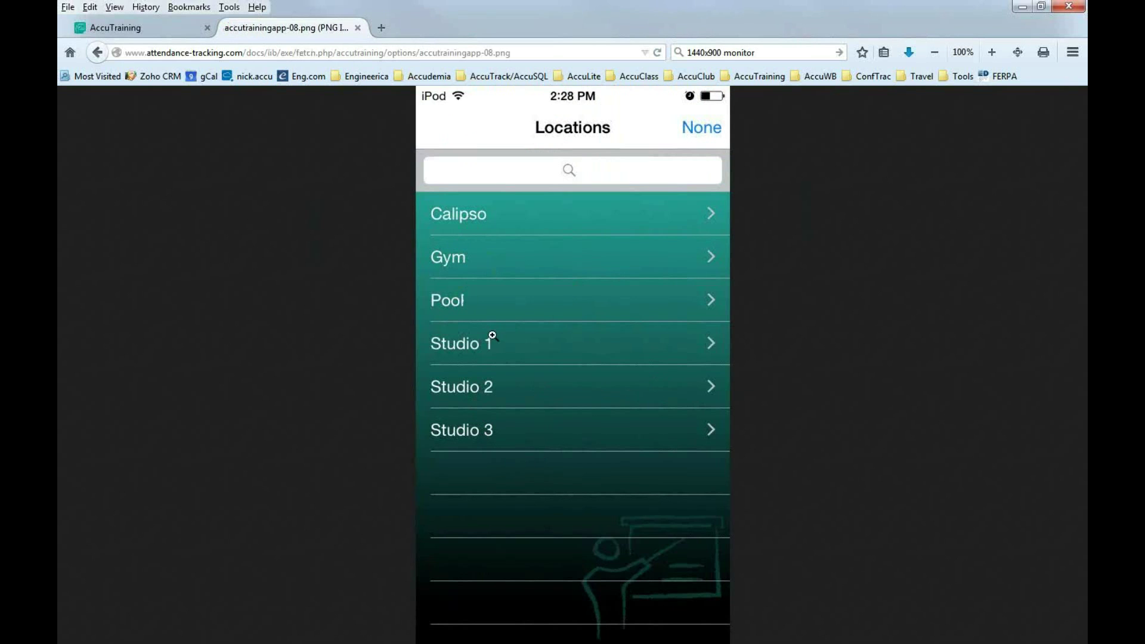
click(95, 56)
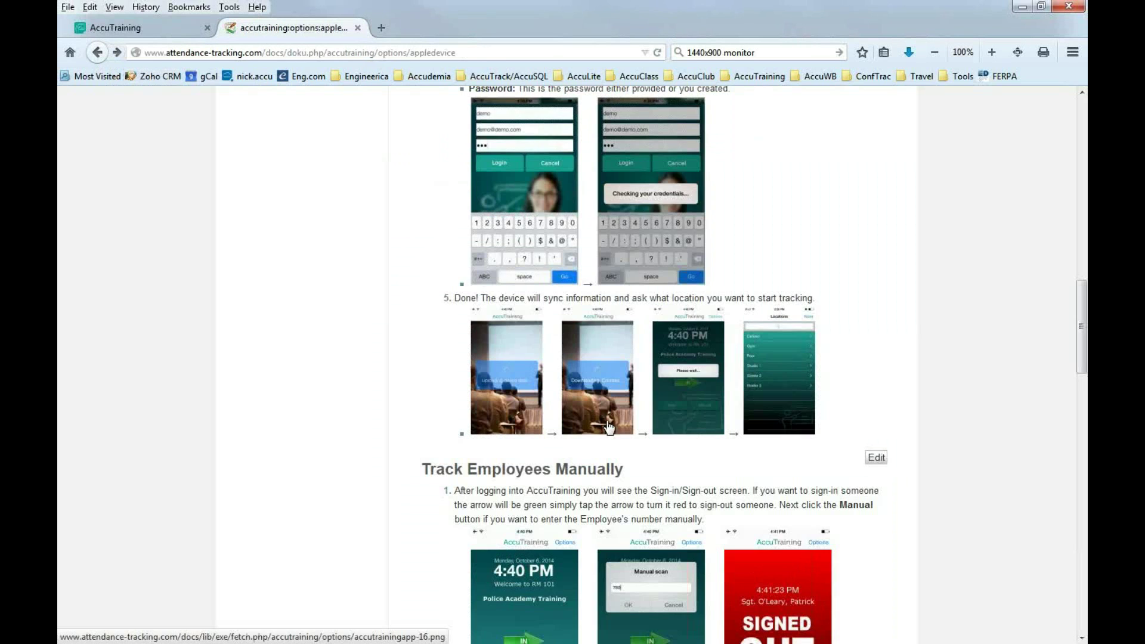
scroll(671, 470, down, 5)
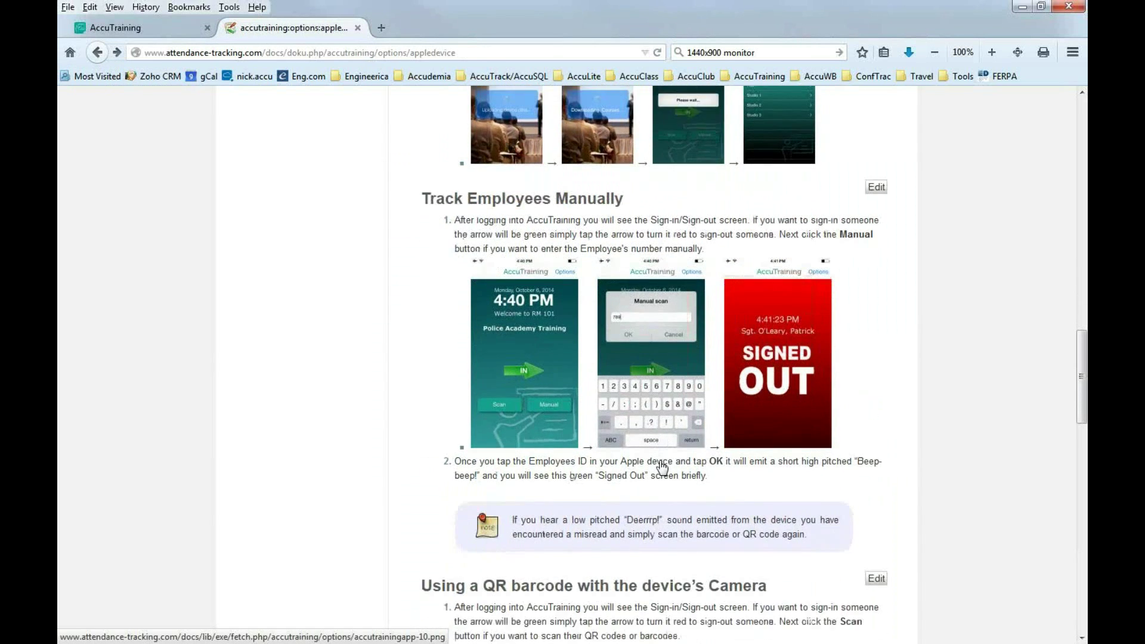
scroll(661, 467, down, 1)
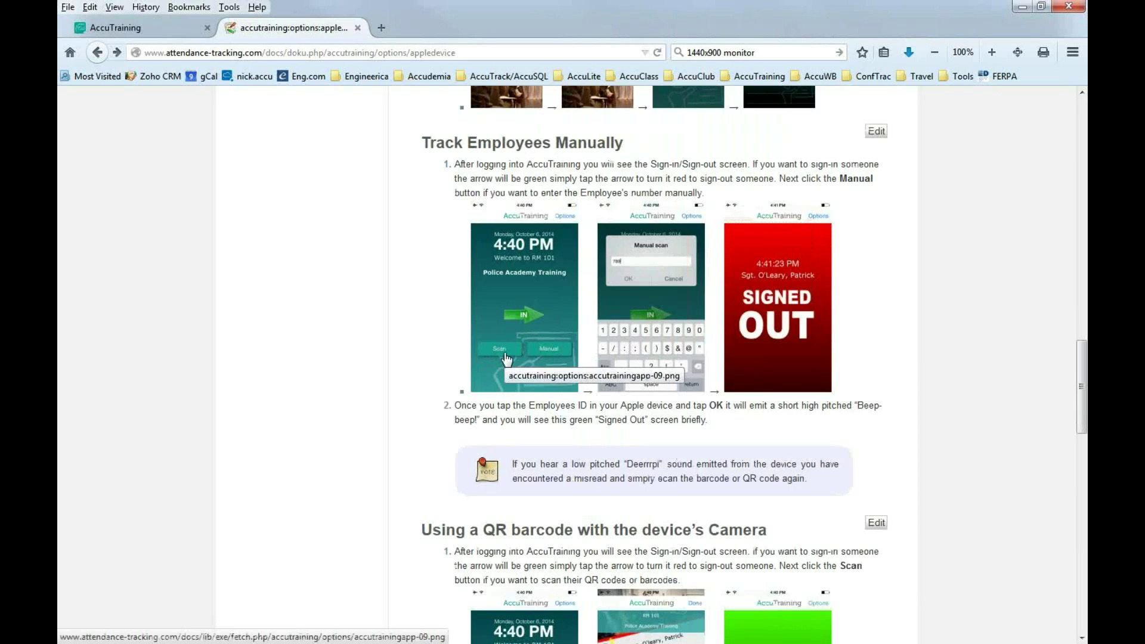
click(538, 370)
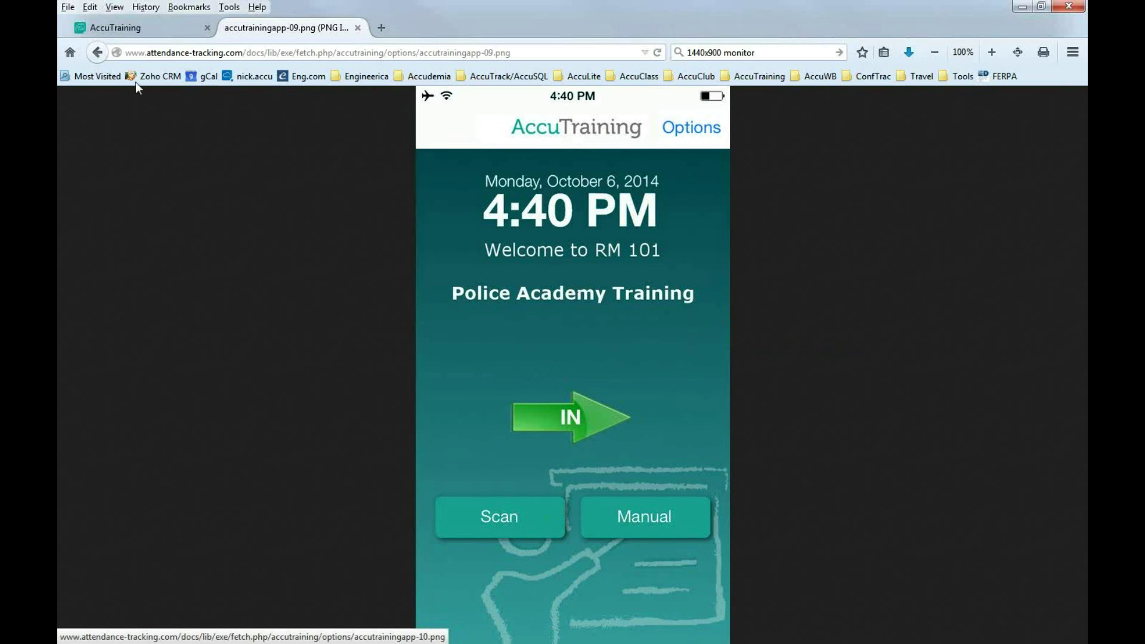
click(98, 52)
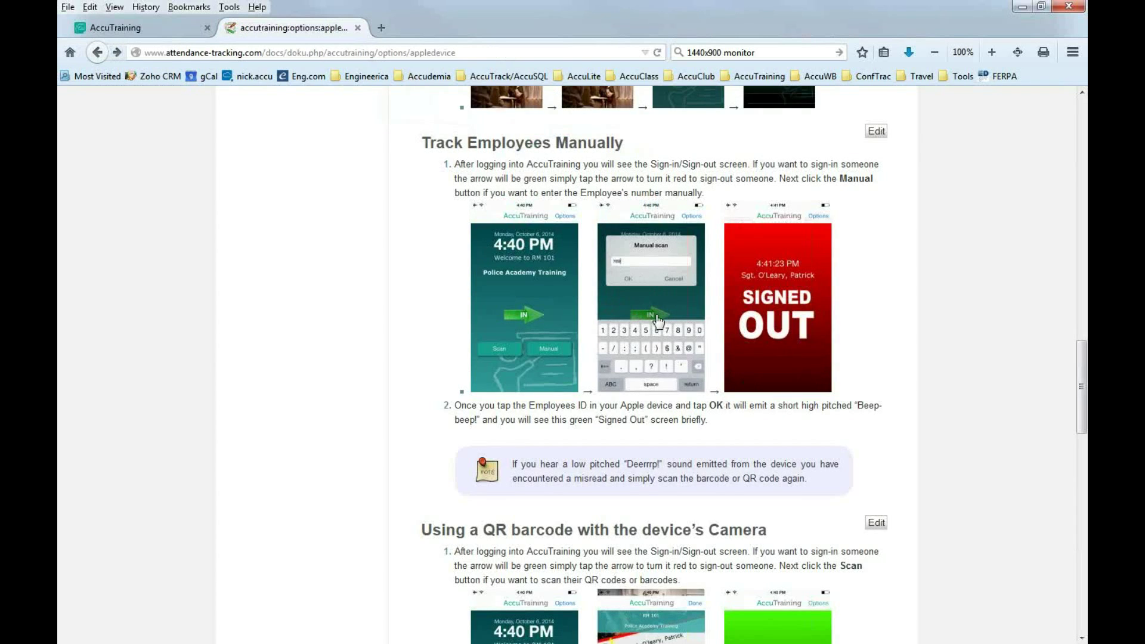
click(646, 313)
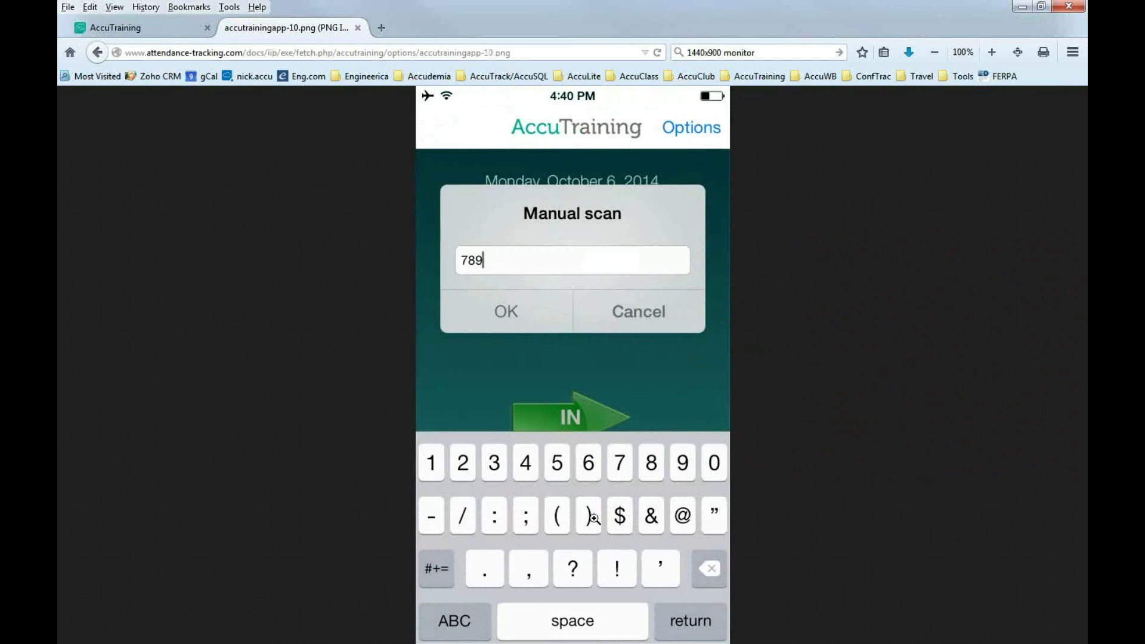
click(98, 54)
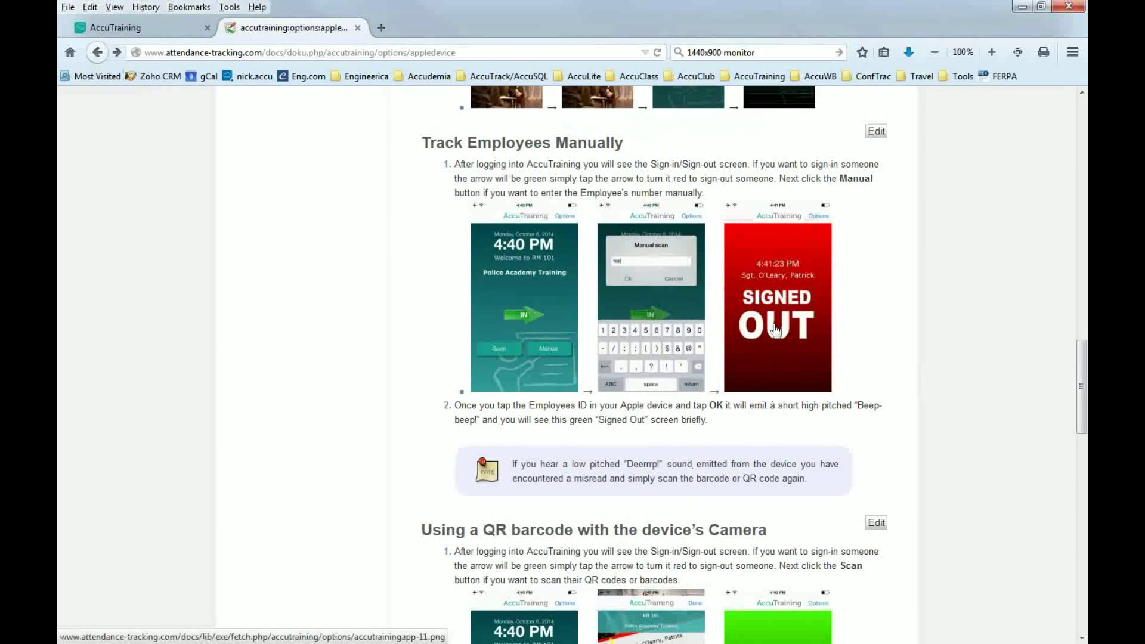
Scroll past the QR barcode and Magnetic Strip Reader sections to the Sync the Apple device section.
scroll(780, 352, down, 5)
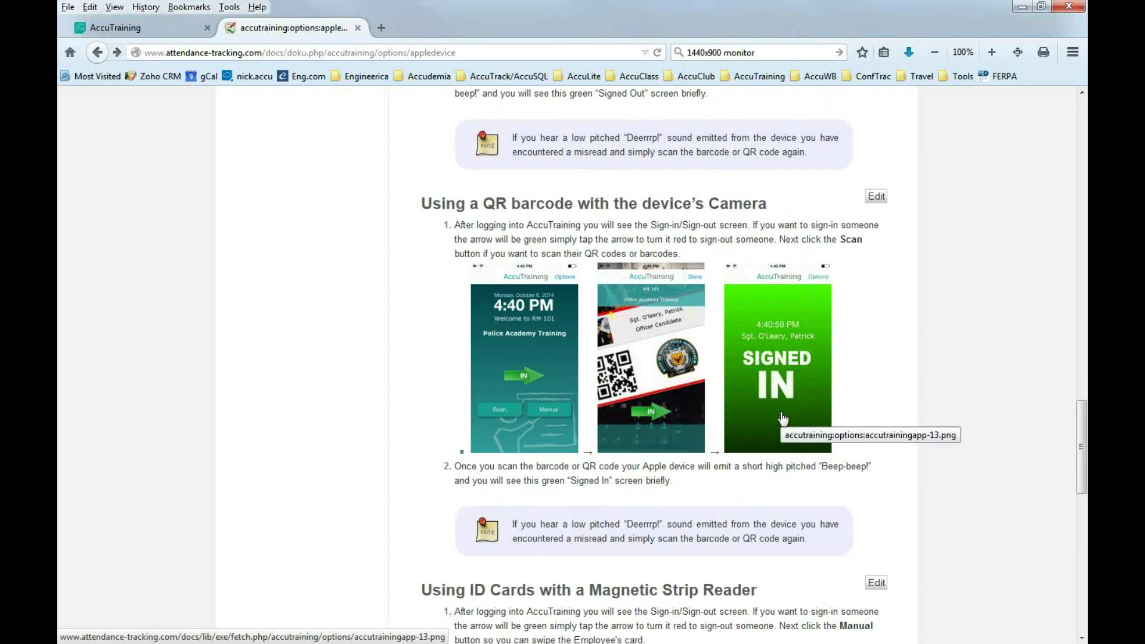
scroll(732, 412, up, 3)
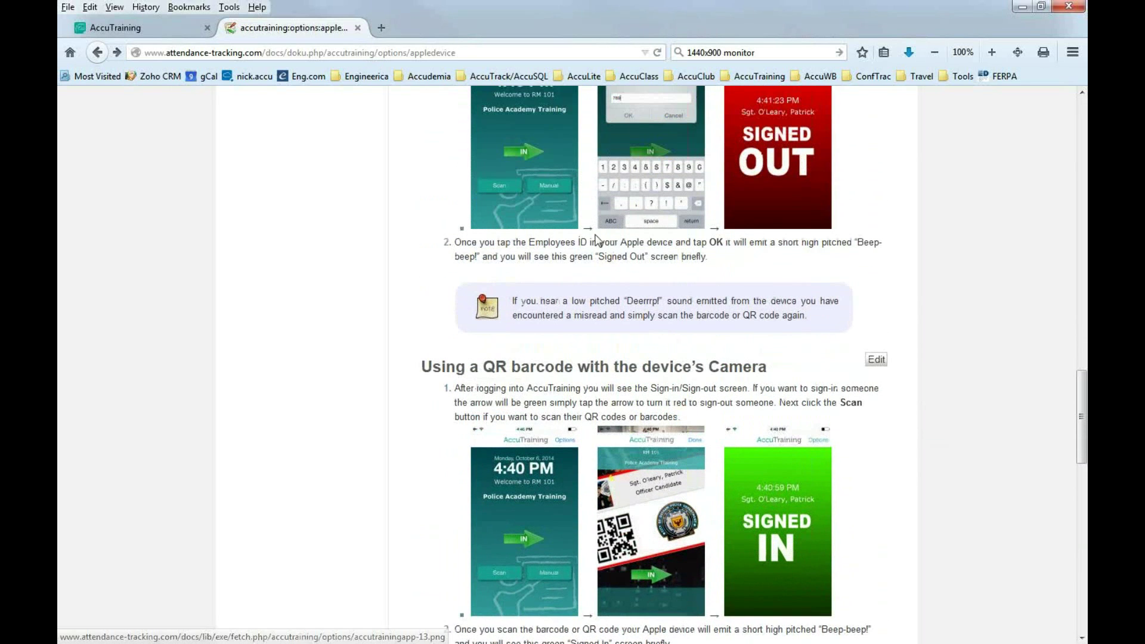
scroll(585, 513, down, 2)
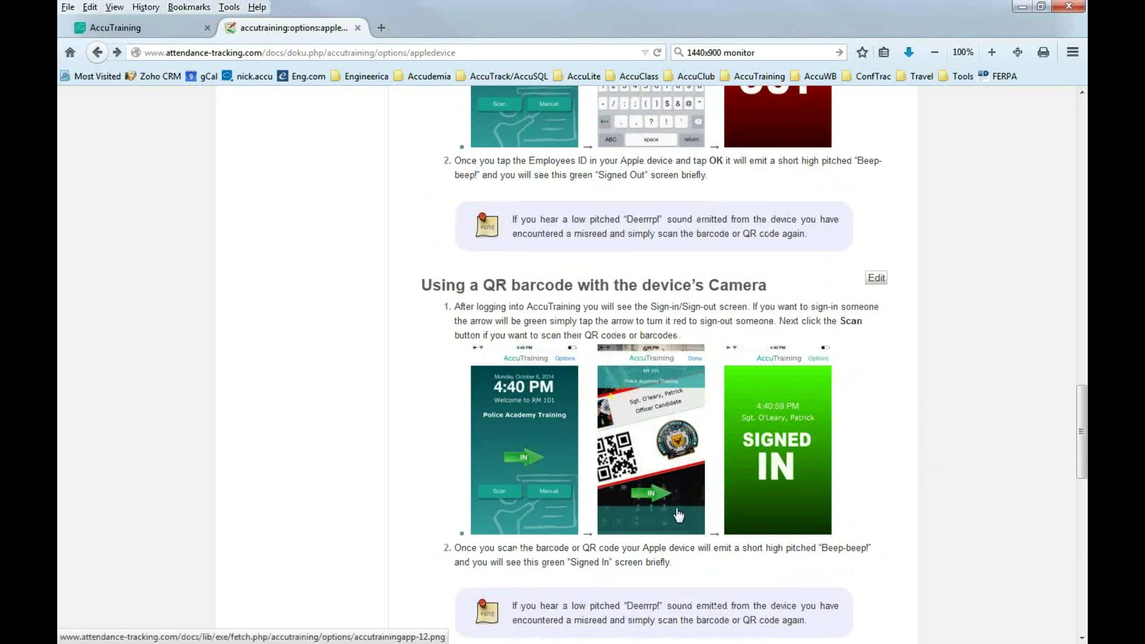
scroll(669, 521, down, 5)
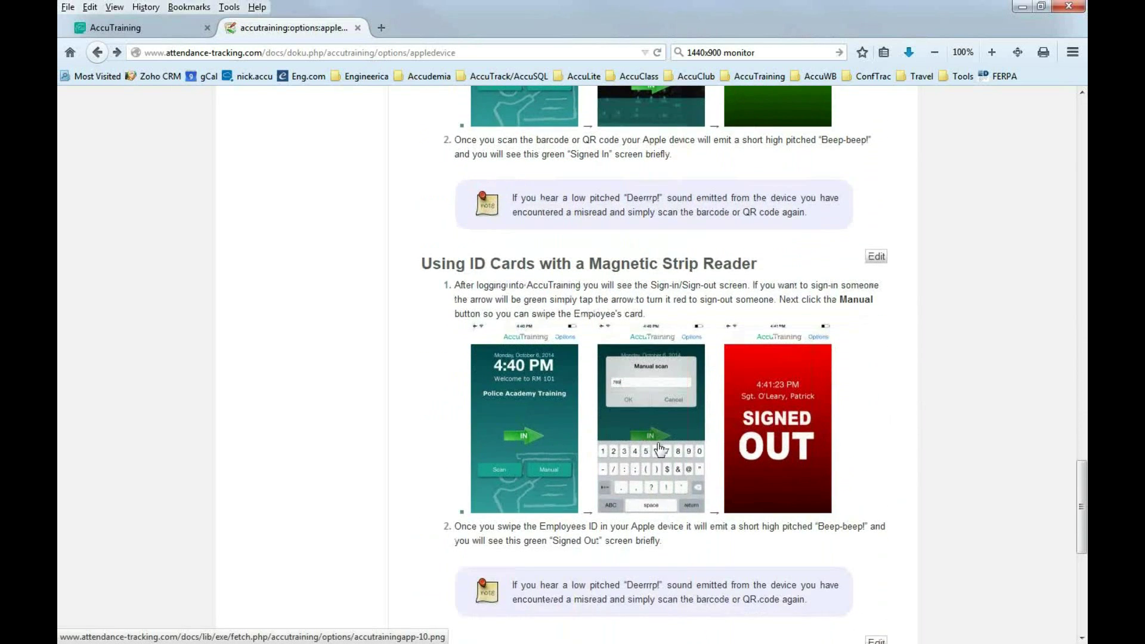
scroll(668, 479, up, 2)
scroll(668, 478, down, 2)
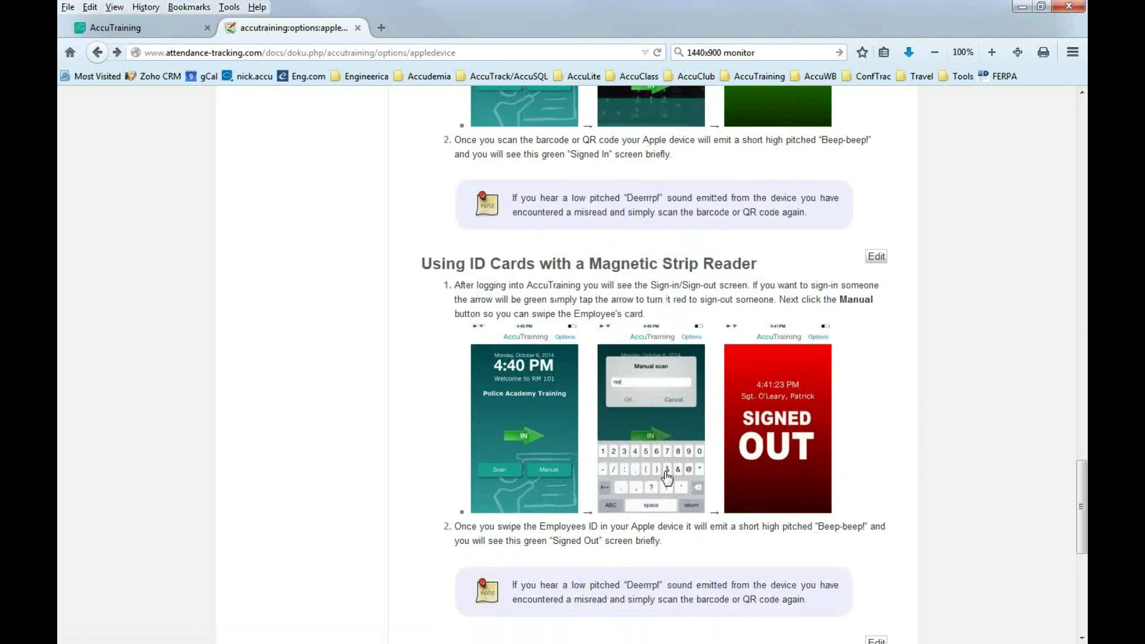
scroll(668, 478, down, 2)
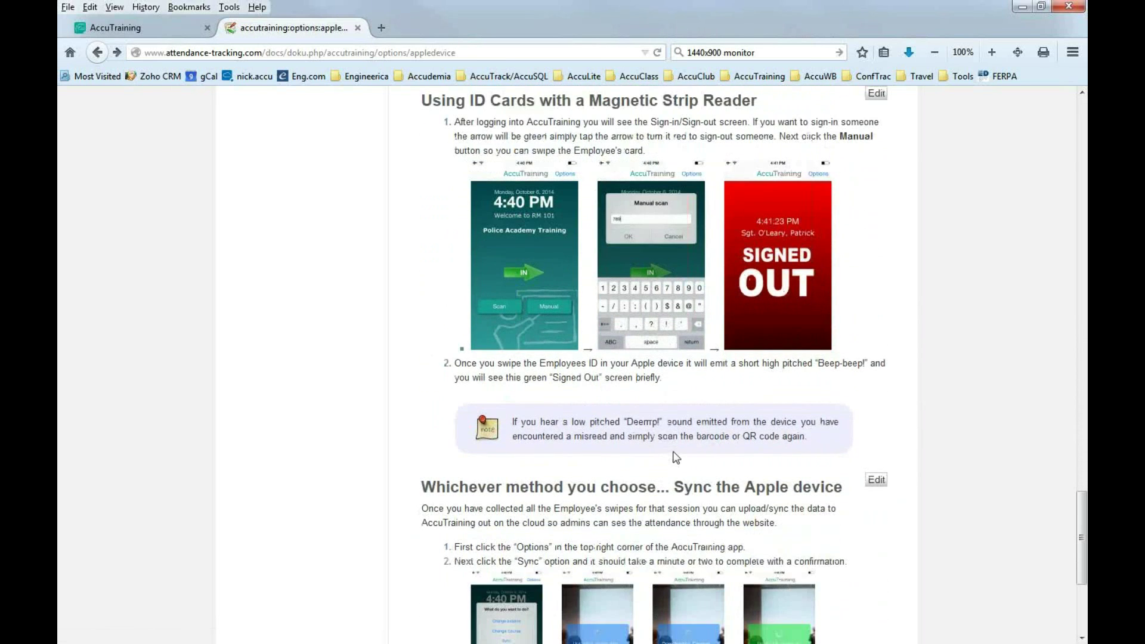
scroll(665, 451, down, 2)
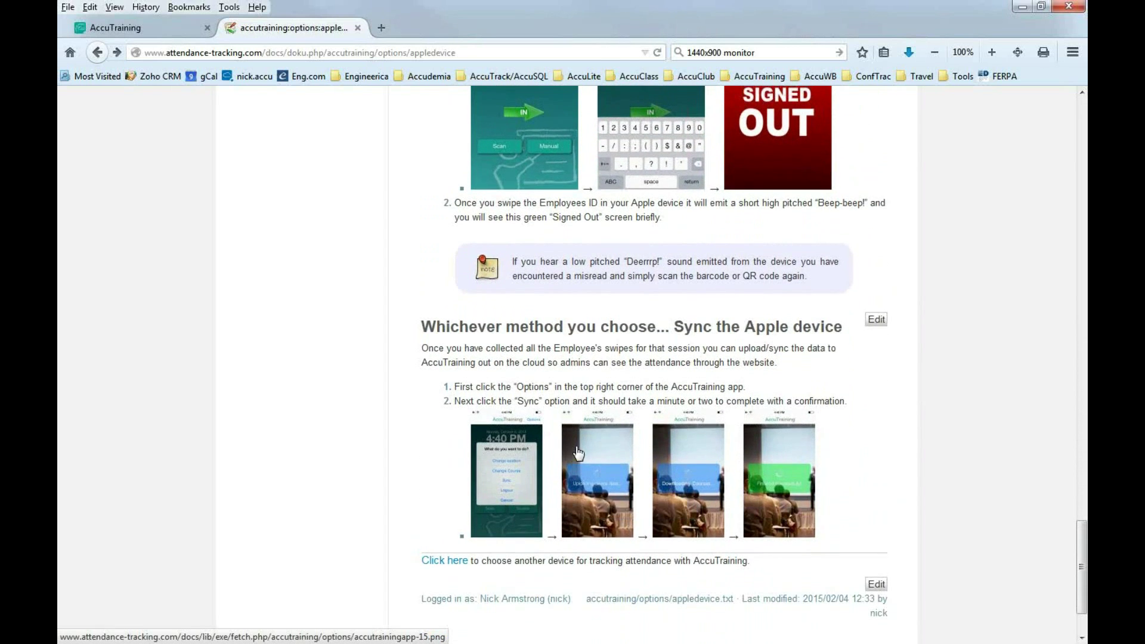
scroll(531, 554, up, 1)
View the sync options, Uploading device data and Finished Successfully screenshots full-size.
click(534, 559)
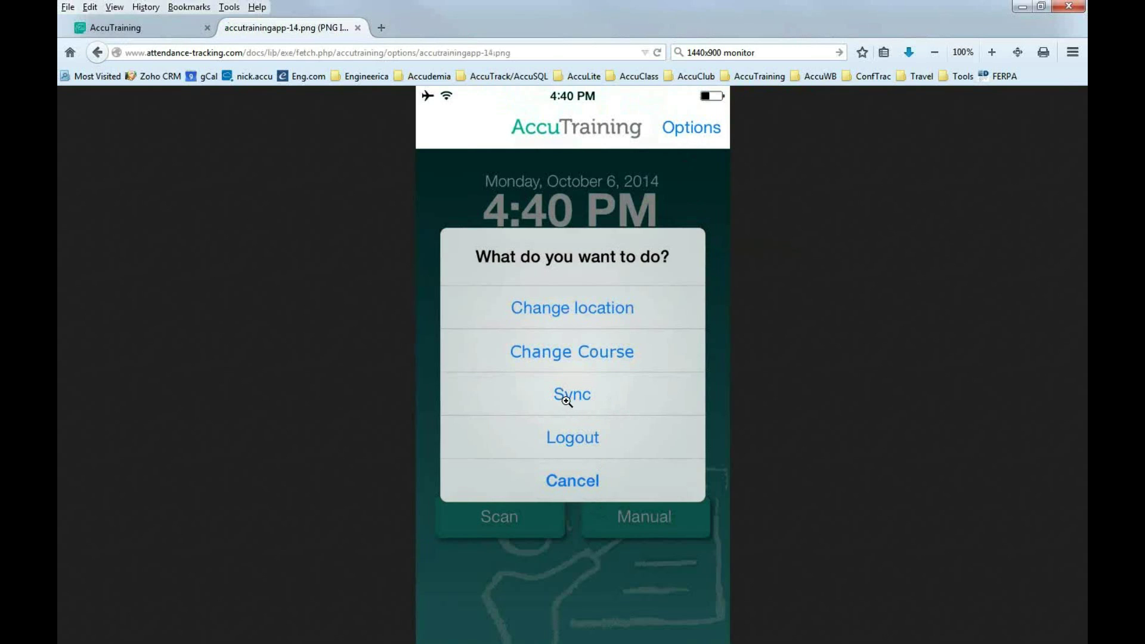
click(97, 53)
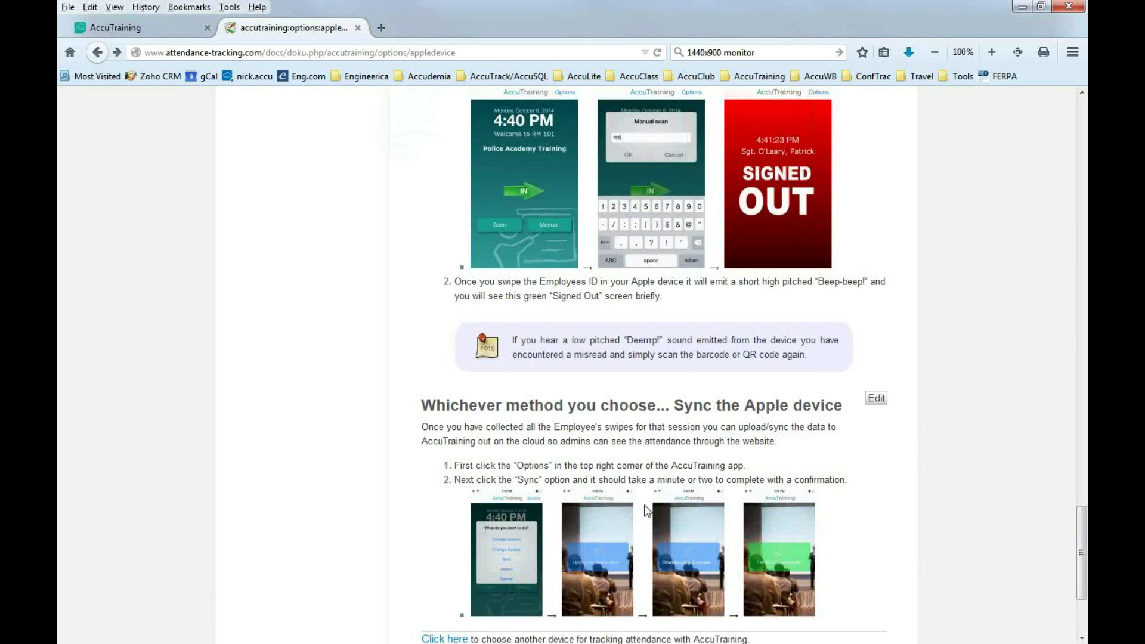
click(619, 568)
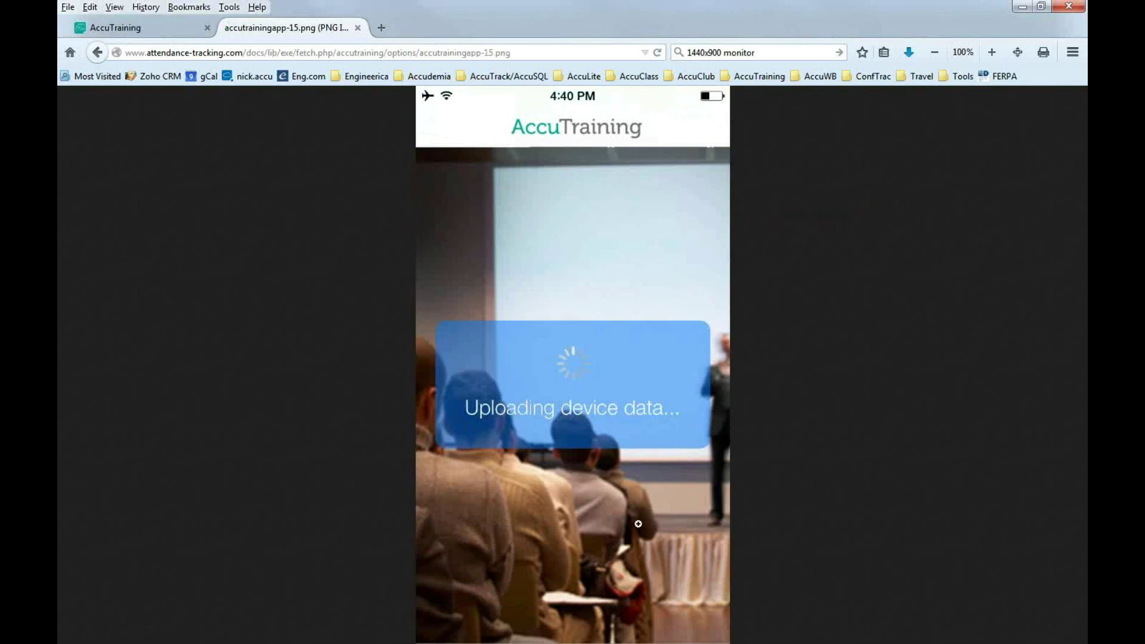
click(97, 53)
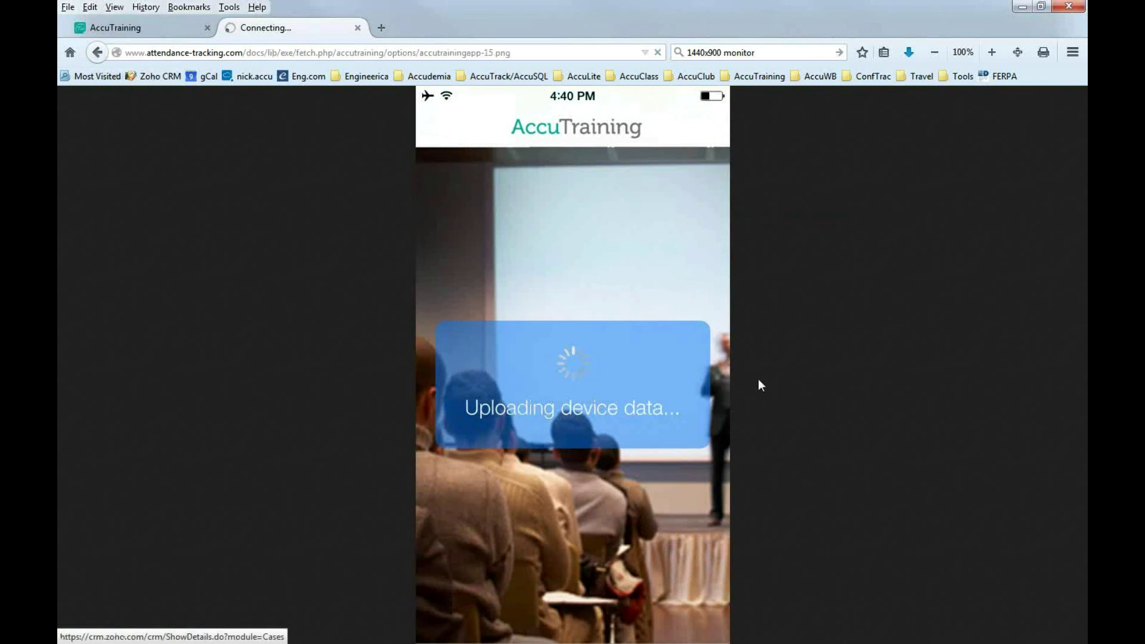
click(97, 52)
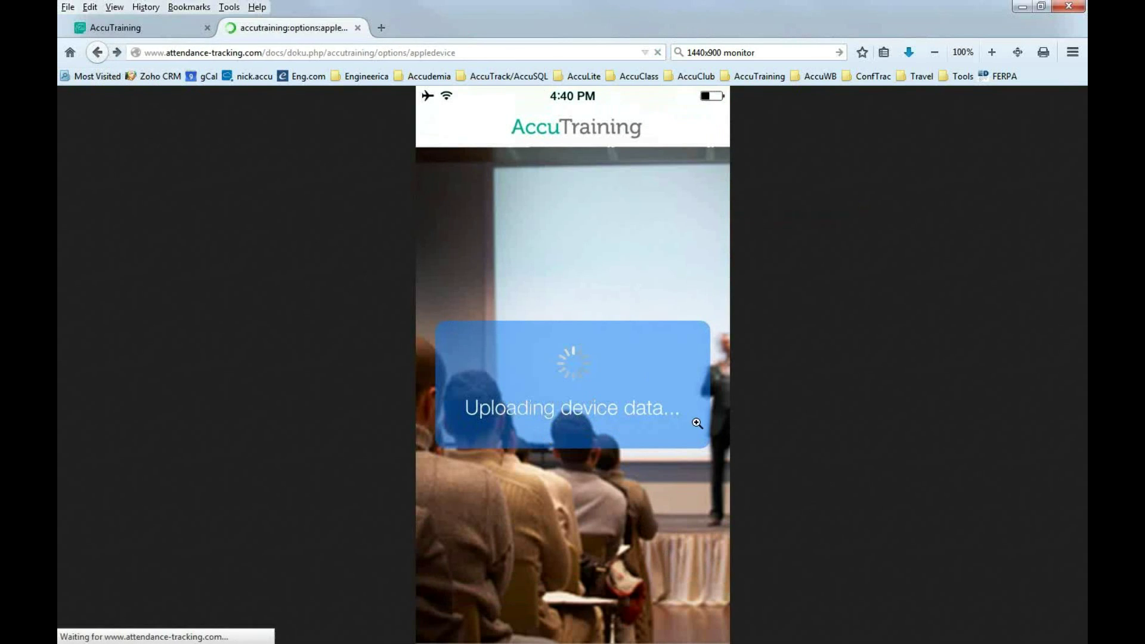
click(810, 561)
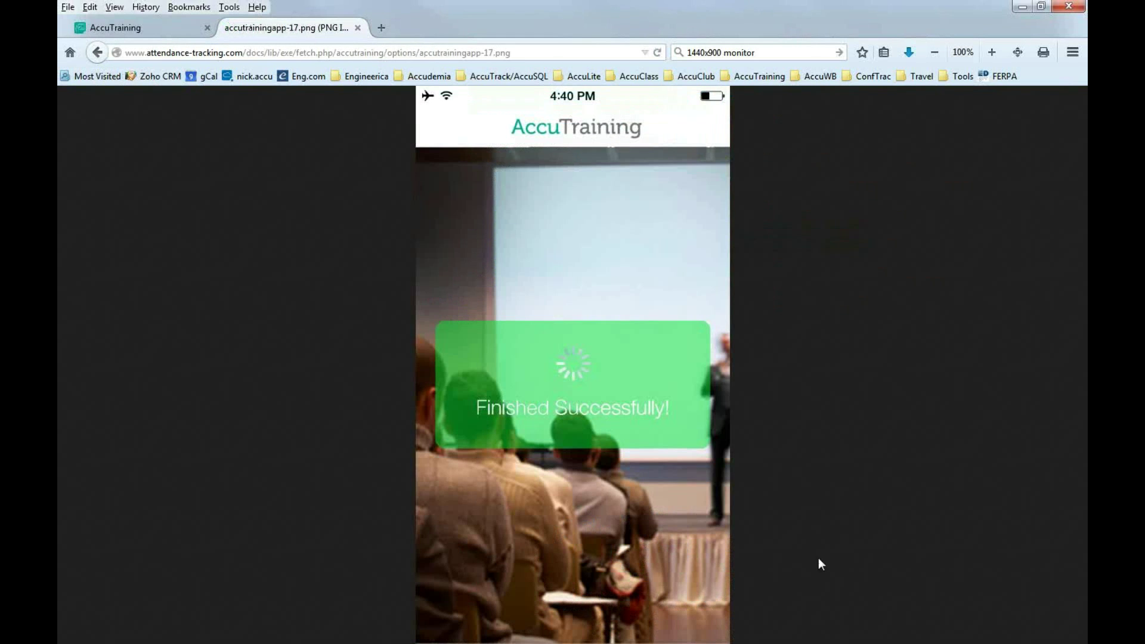
click(554, 424)
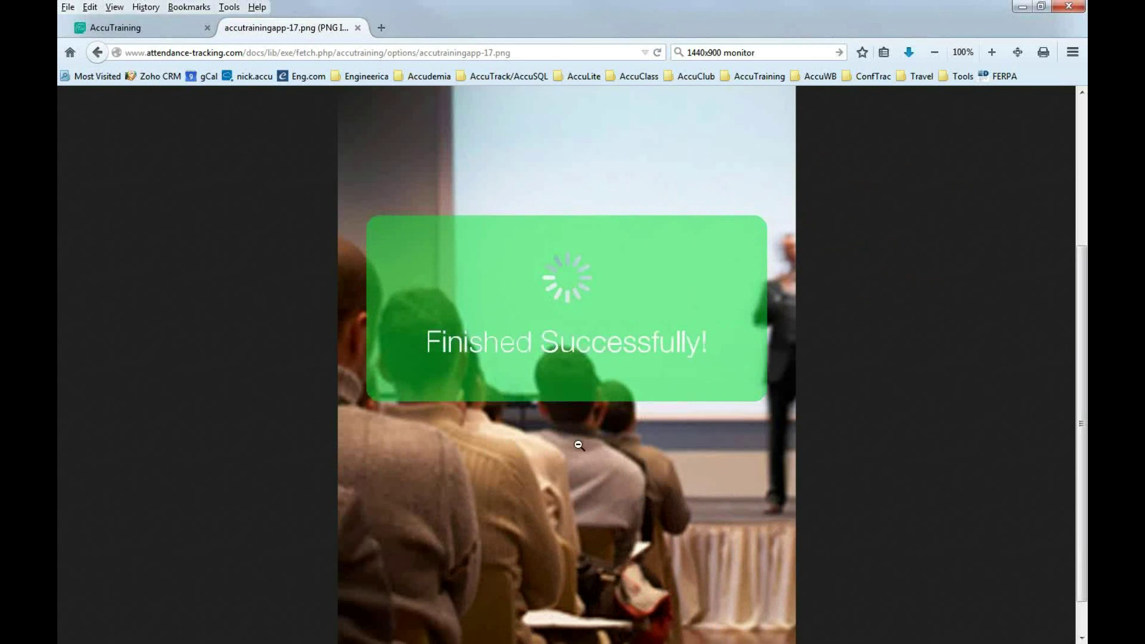
click(591, 412)
Return to the Apple device help page, skim it, and close the documentation tab.
click(97, 52)
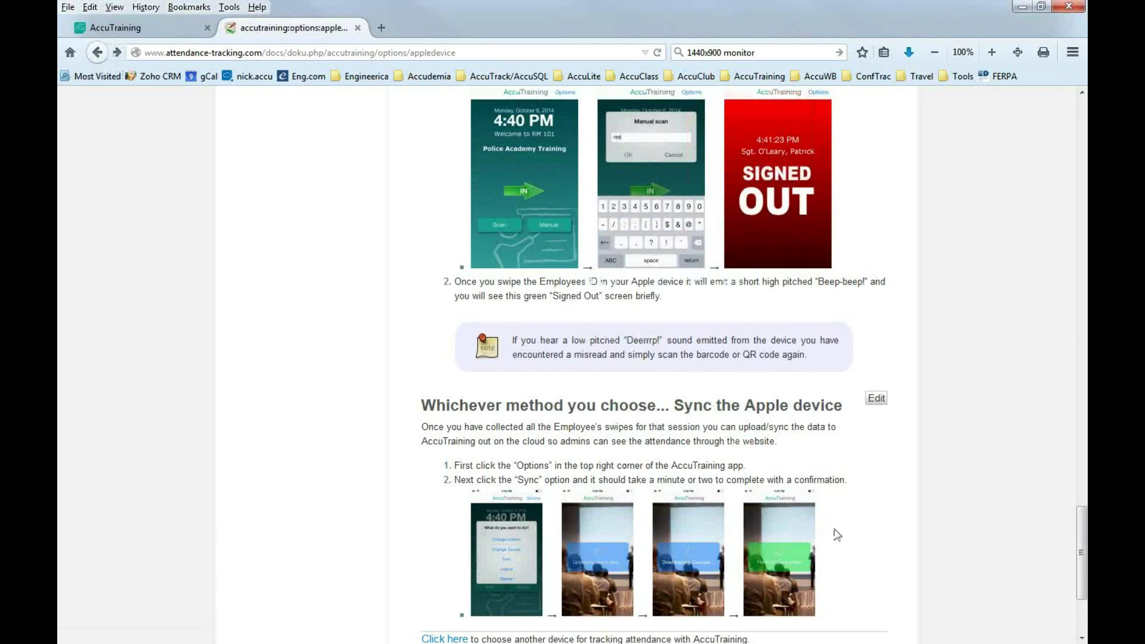
scroll(866, 531, down, 3)
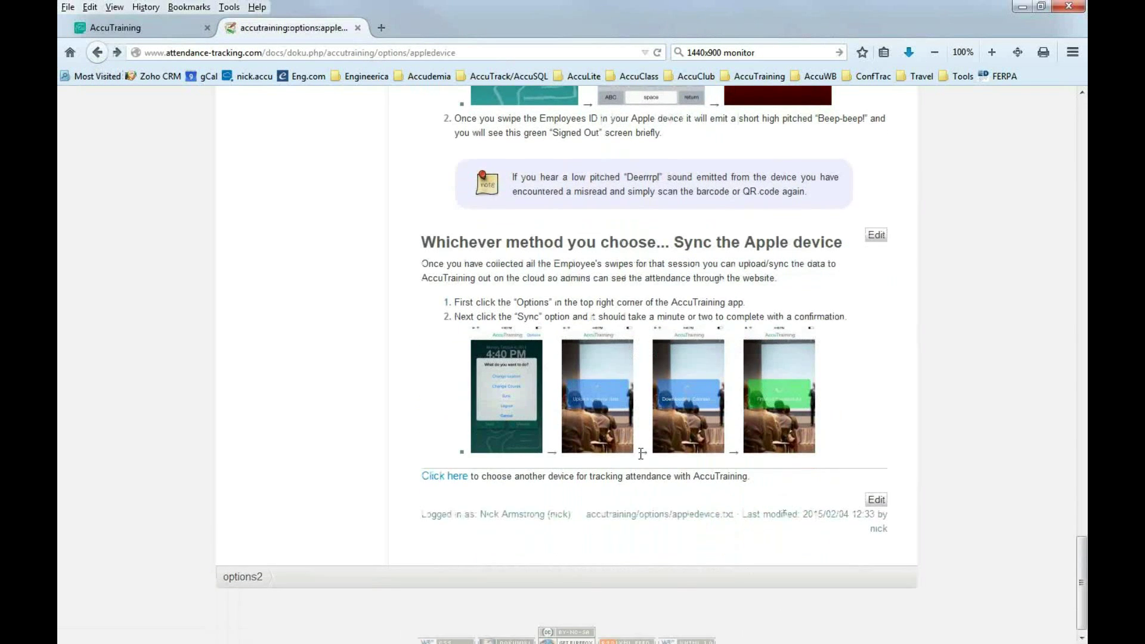
scroll(397, 285, up, 3)
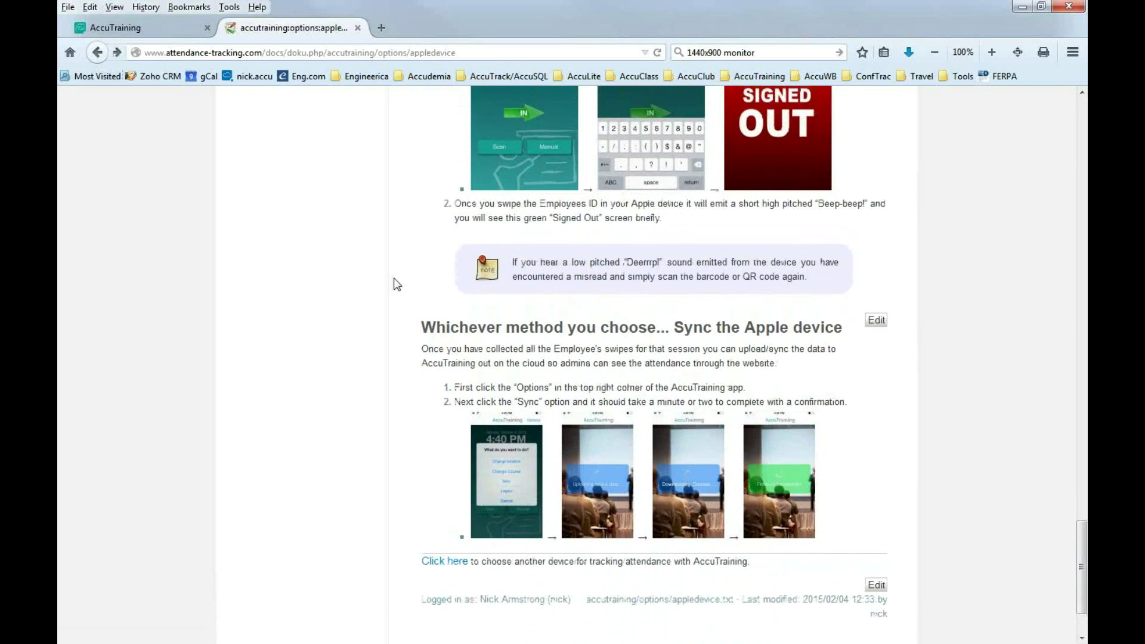
click(357, 28)
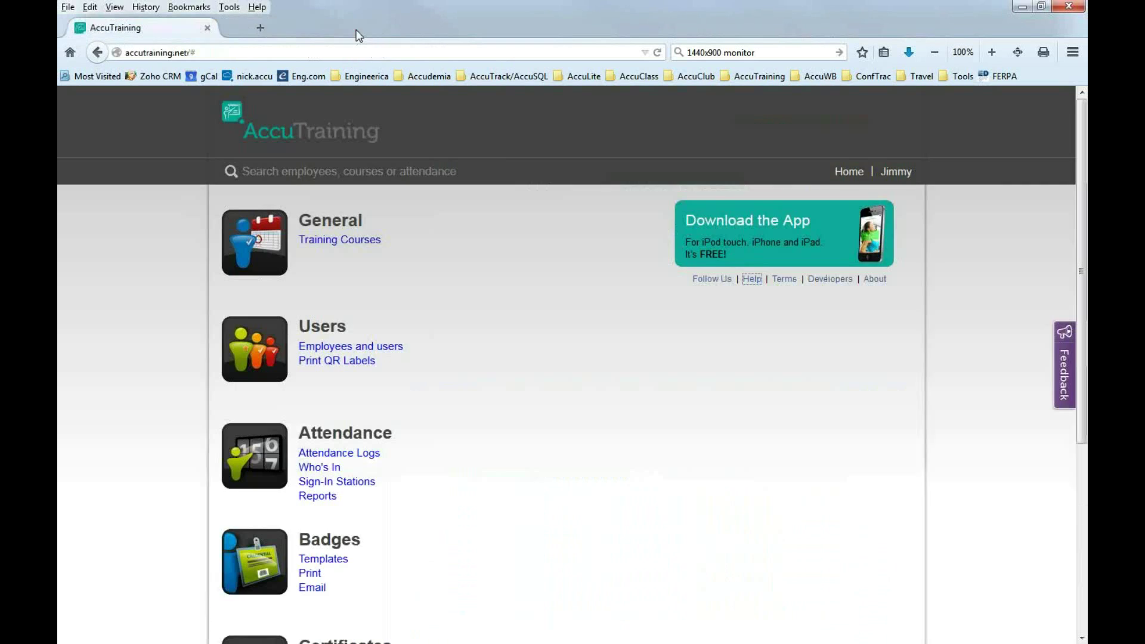
scroll(411, 442, down, 2)
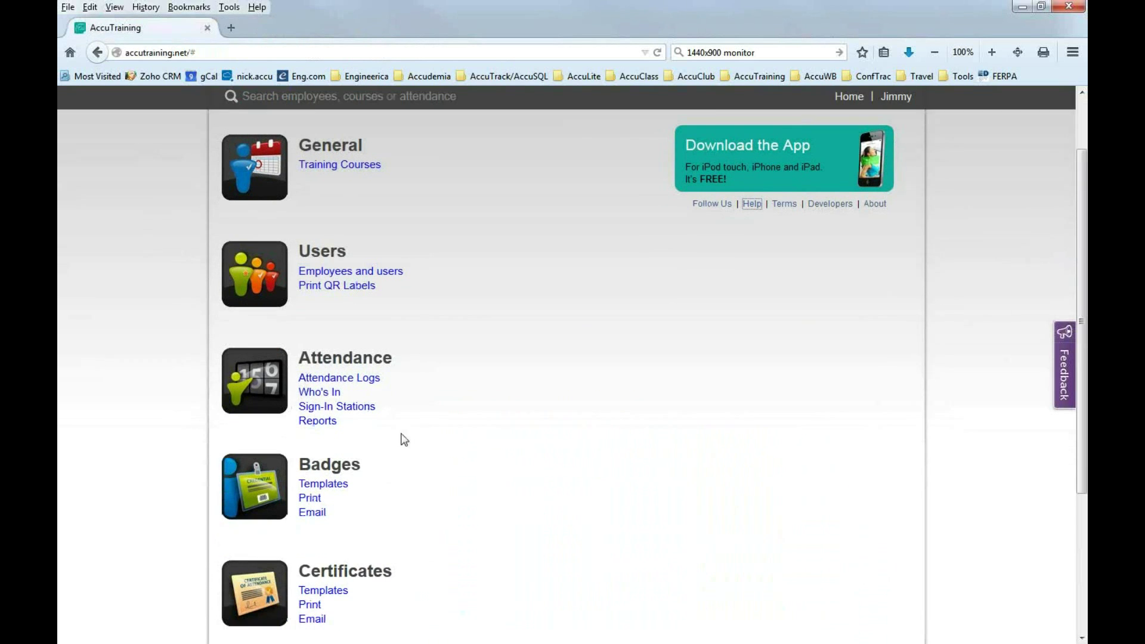
Open Attendance Reports and choose the Training plan progress report.
click(322, 418)
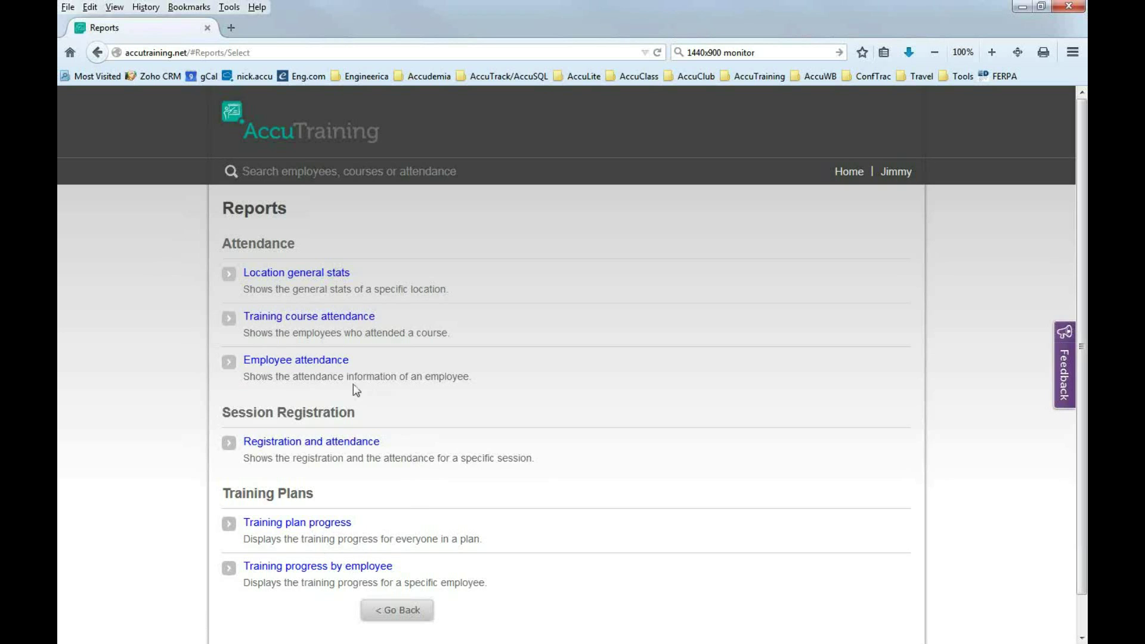
click(321, 528)
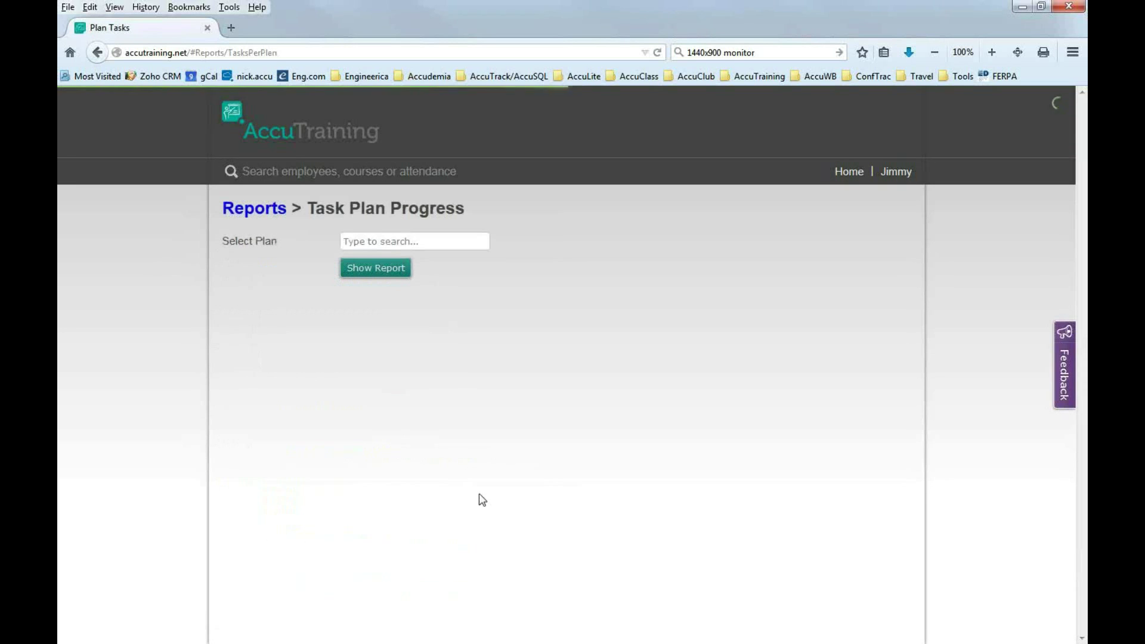
Search 'Poli', select Police Training Plan A and show its progress report.
click(382, 241)
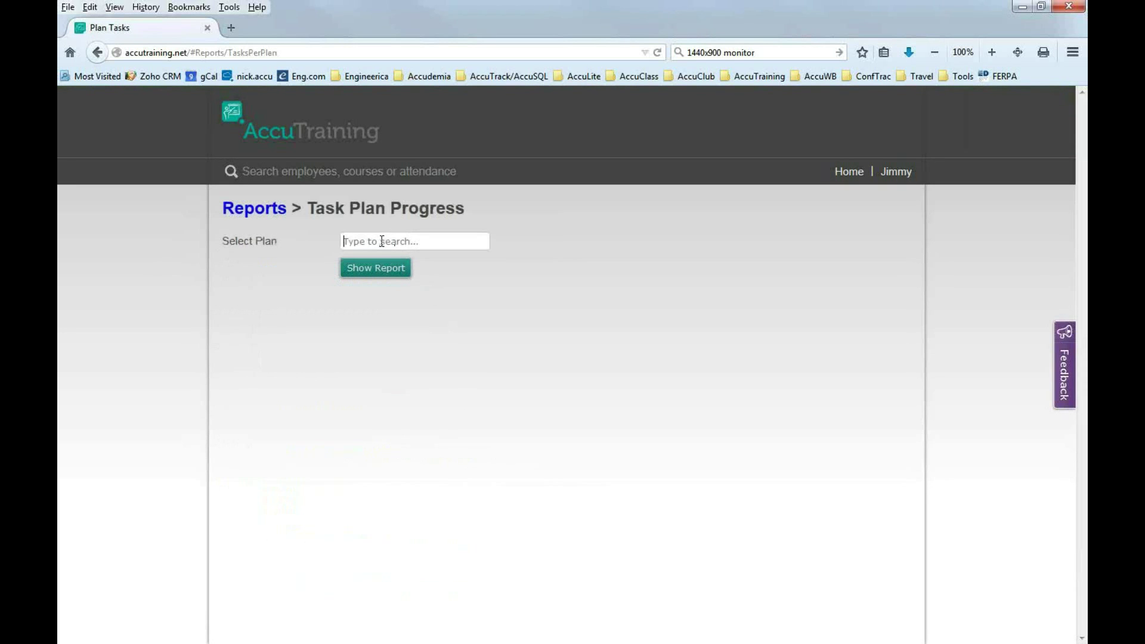
text(Poli)
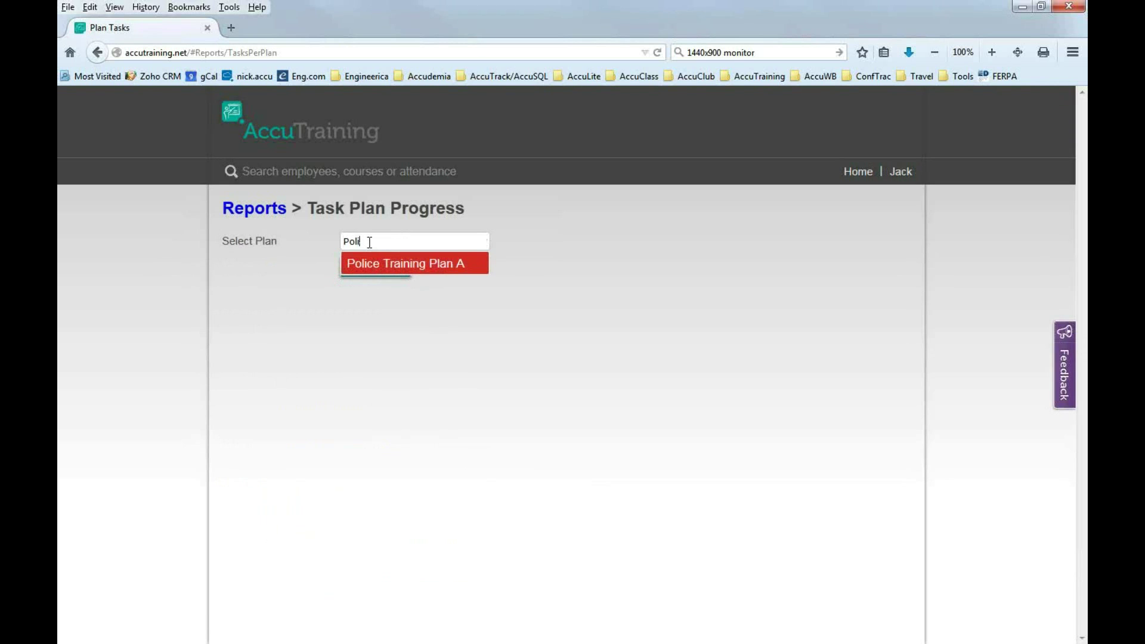
click(410, 274)
click(383, 266)
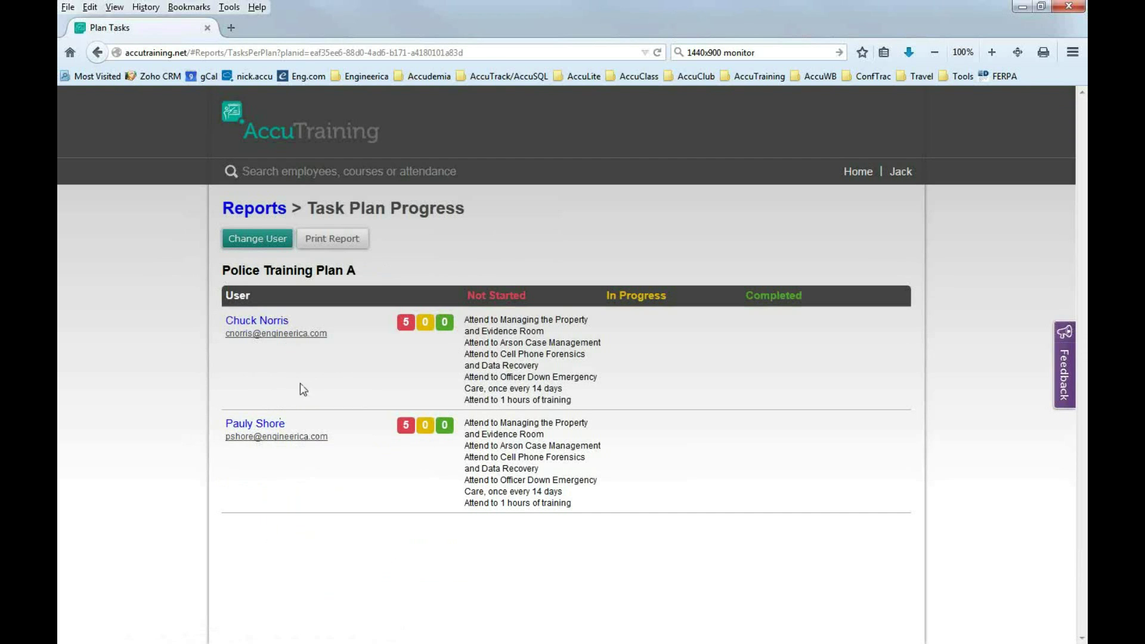
Highlight the pending tasks, the 1 hour training requirement and the every-14-days frequency.
drag(469, 319, 541, 400)
click(509, 387)
drag(464, 320, 545, 335)
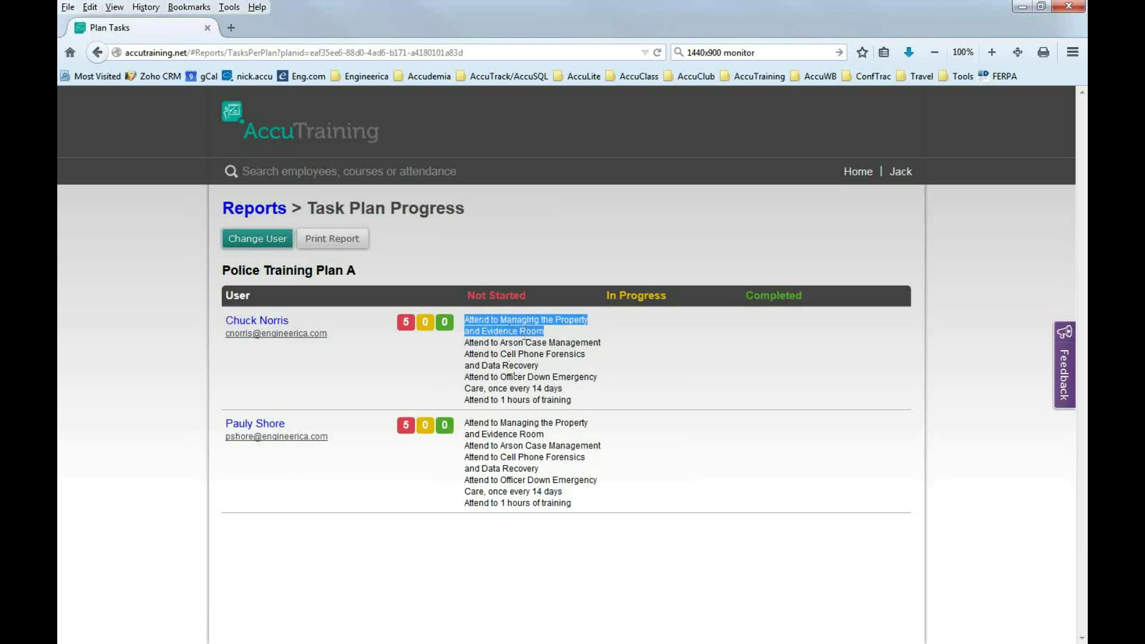
drag(501, 343, 605, 340)
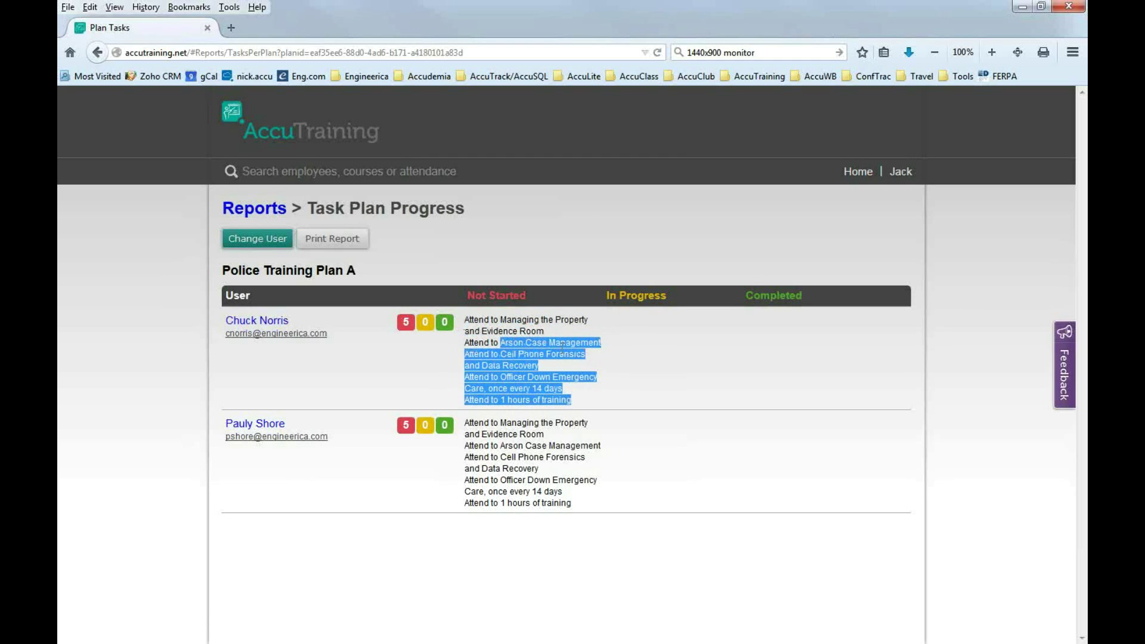
click(507, 370)
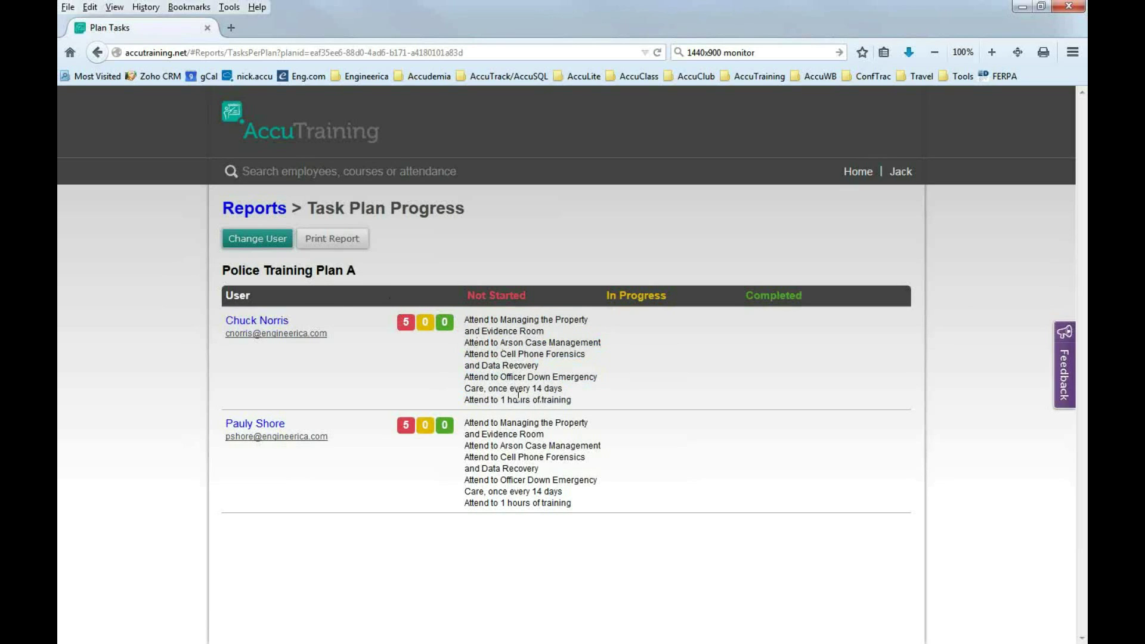
drag(502, 400, 577, 407)
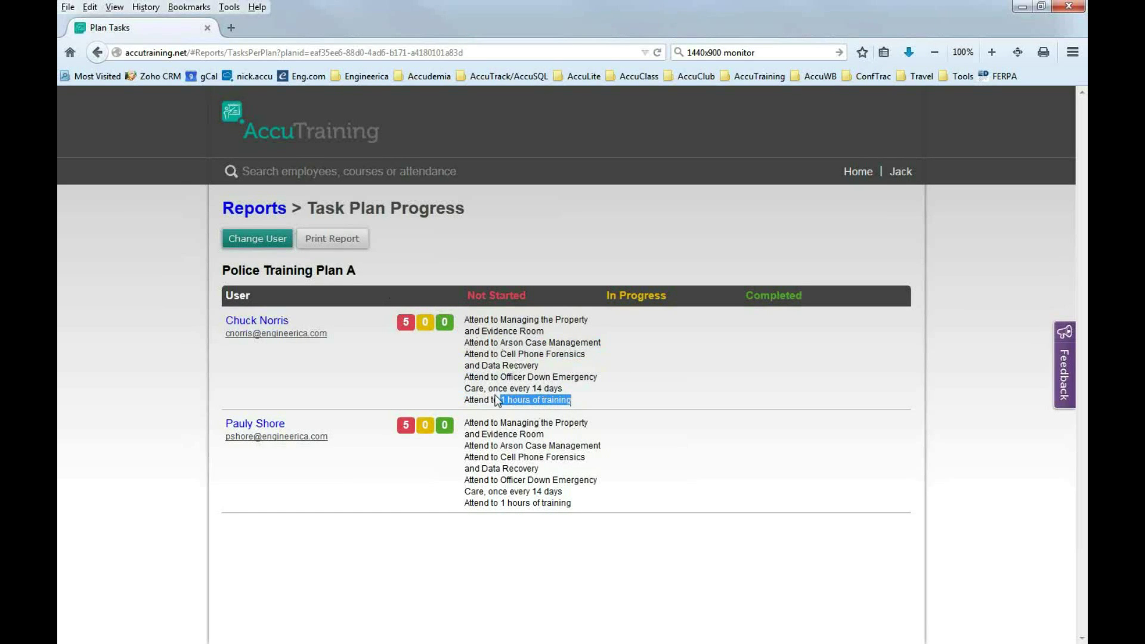
click(515, 389)
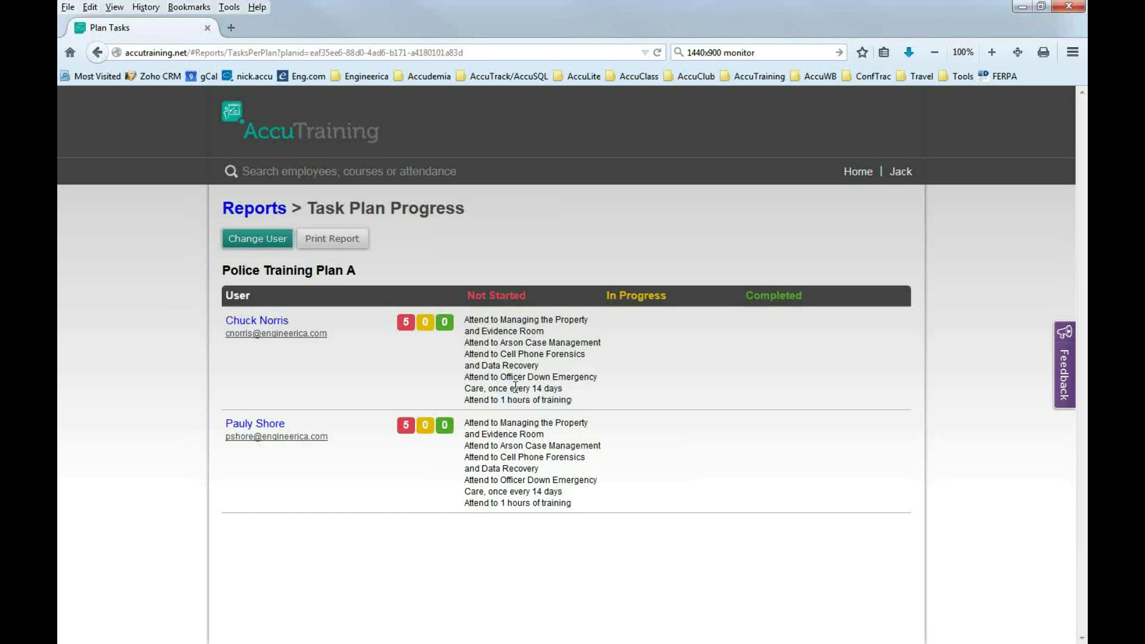
drag(493, 389, 563, 393)
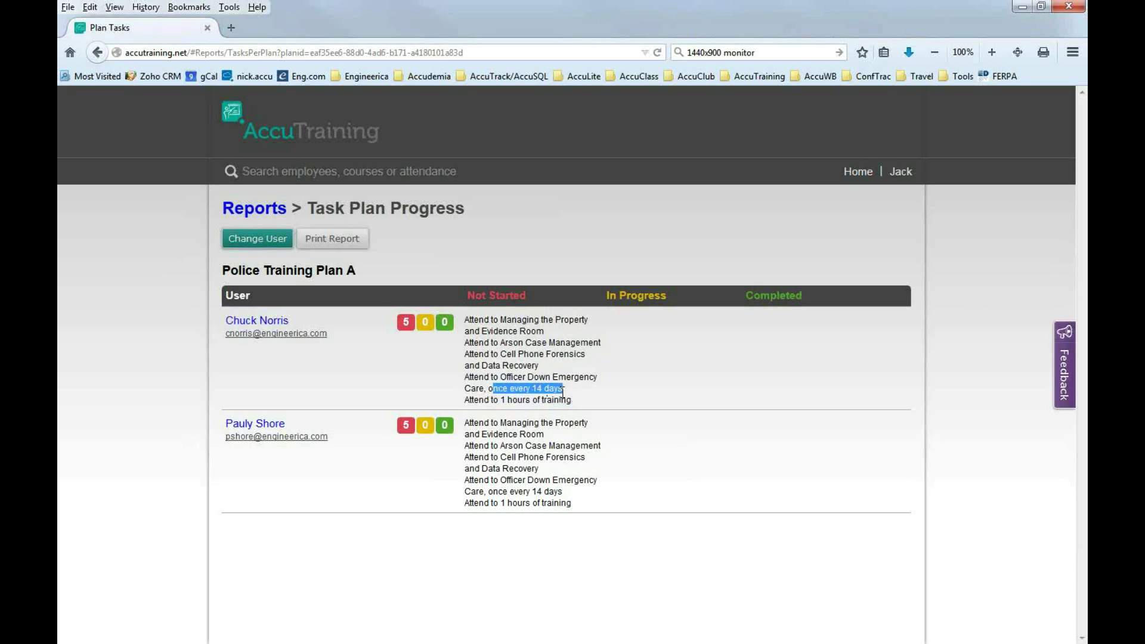
click(522, 391)
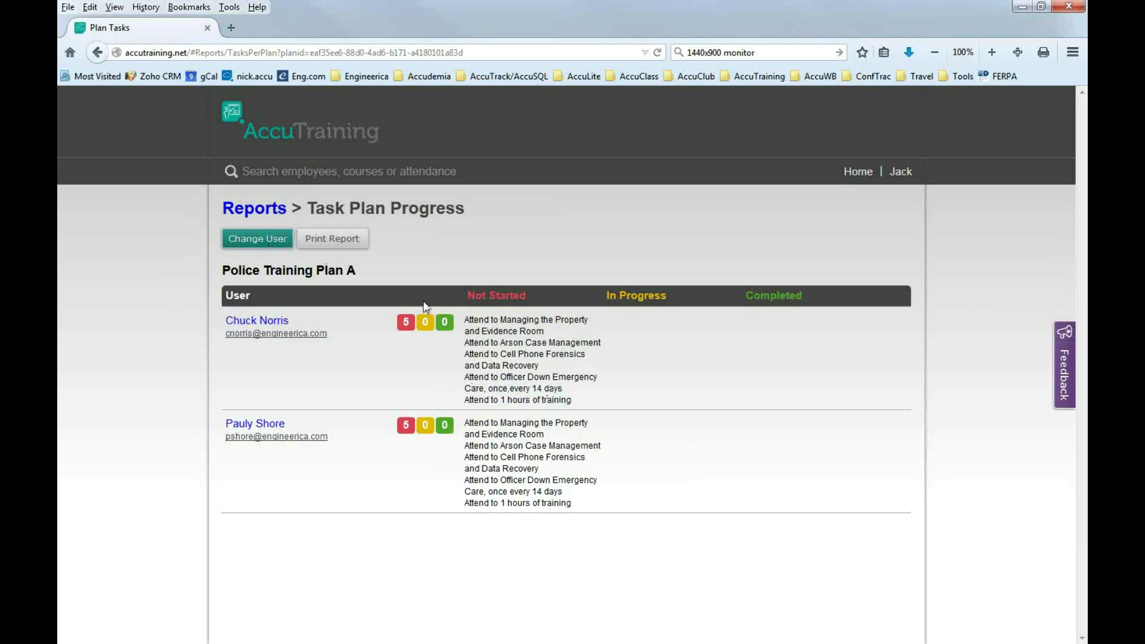
Show the Training course attendance report for Arson Case Management and highlight the 70% time-in.
click(859, 172)
scroll(461, 469, down, 2)
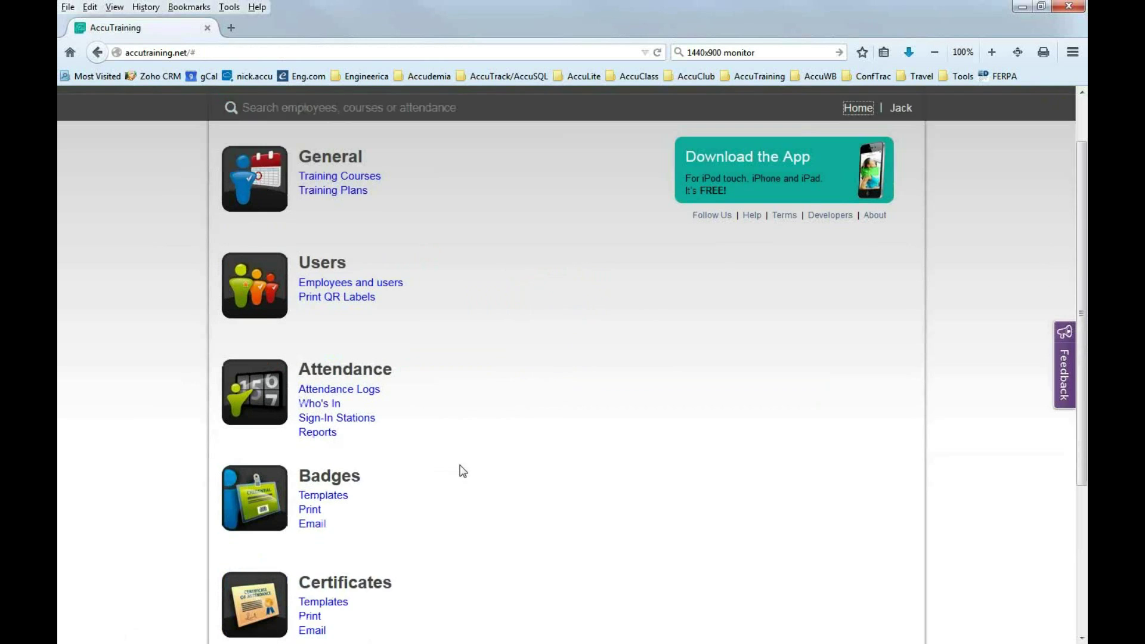
scroll(460, 472, down, 3)
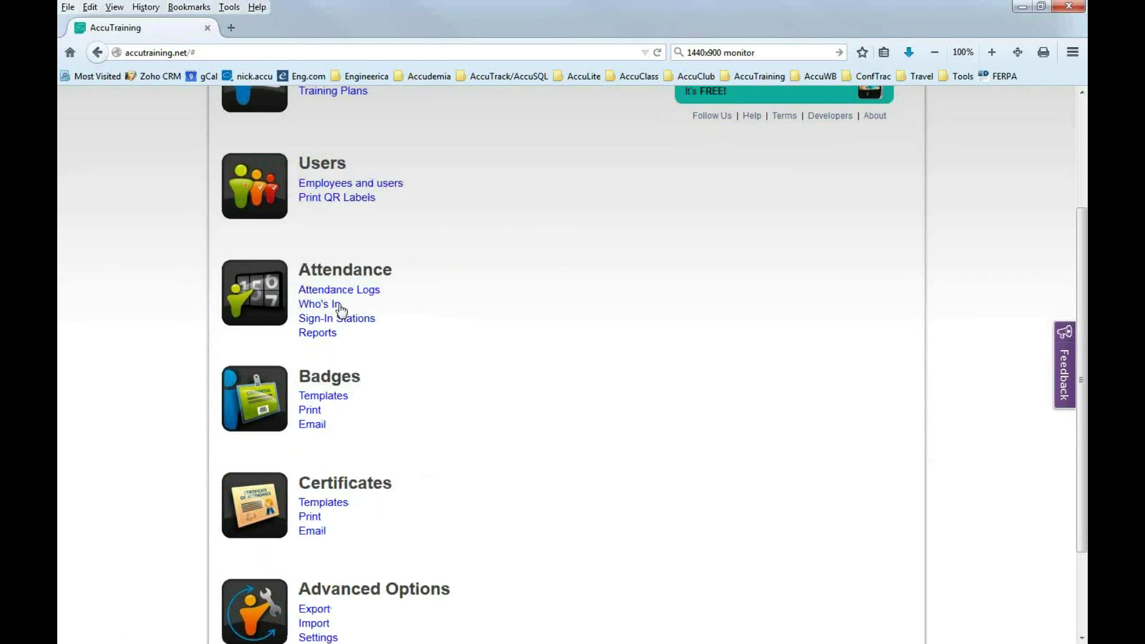
click(318, 333)
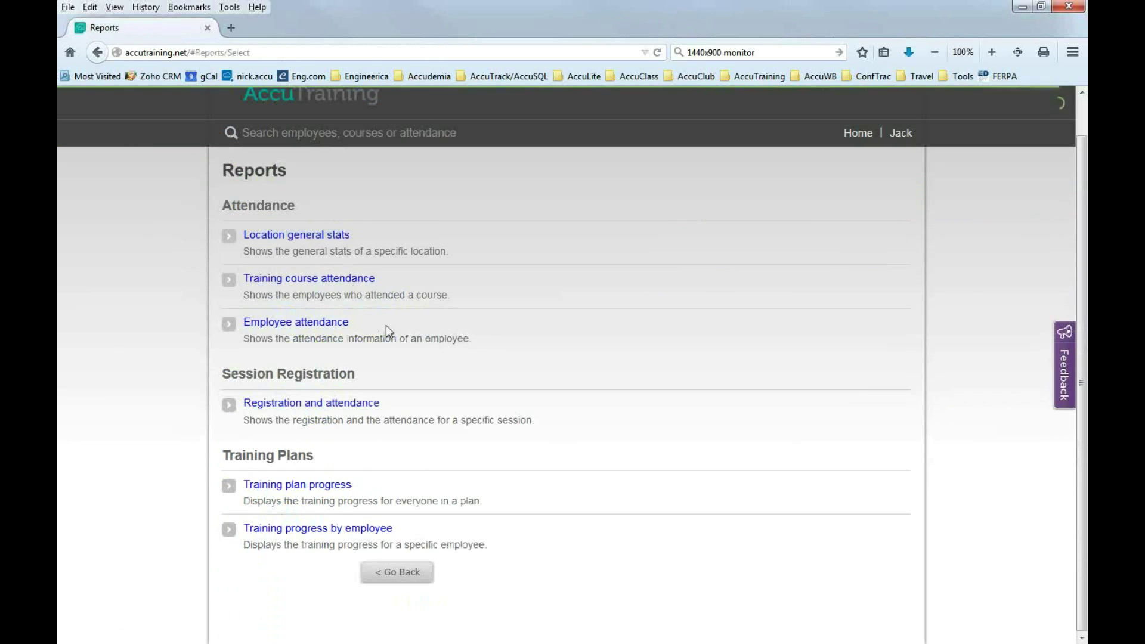
click(322, 281)
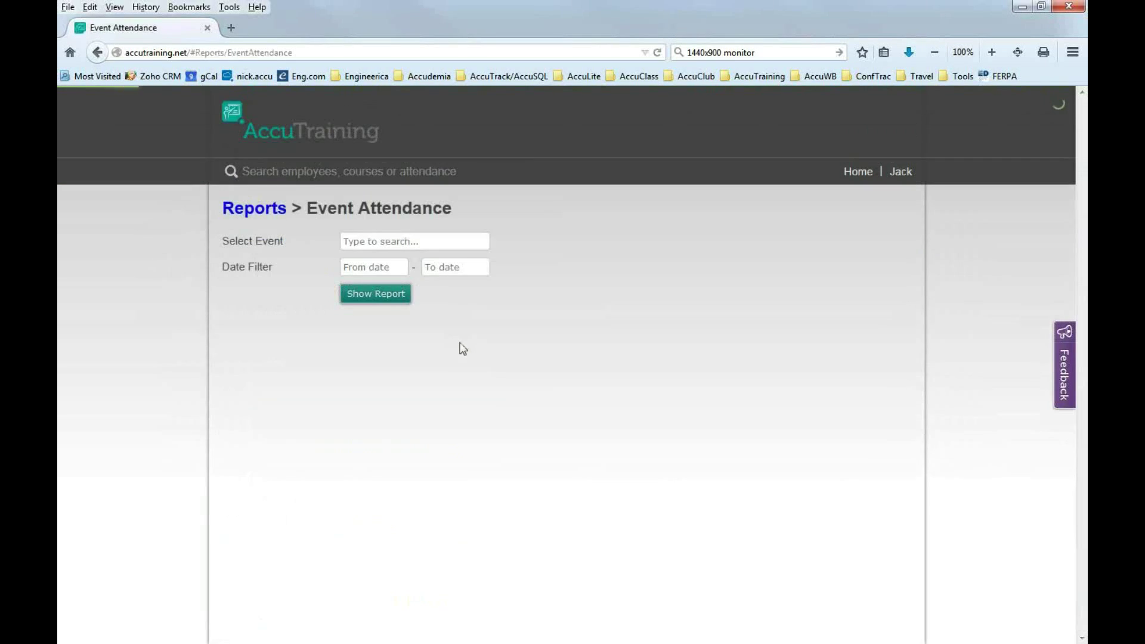
click(392, 246)
text(arson)
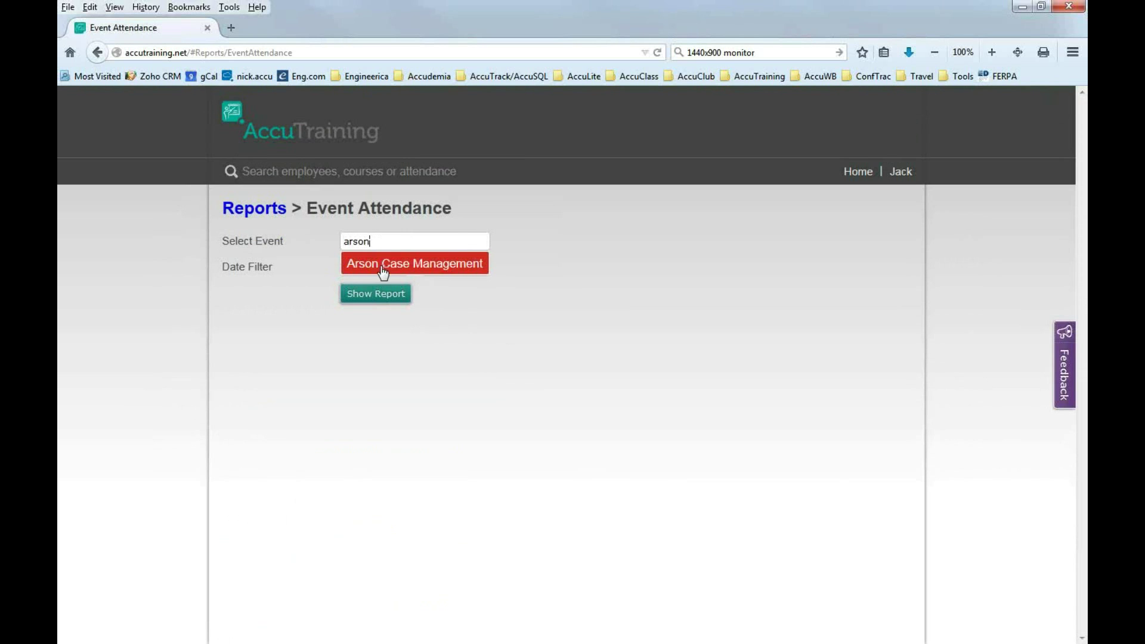
click(381, 269)
click(378, 303)
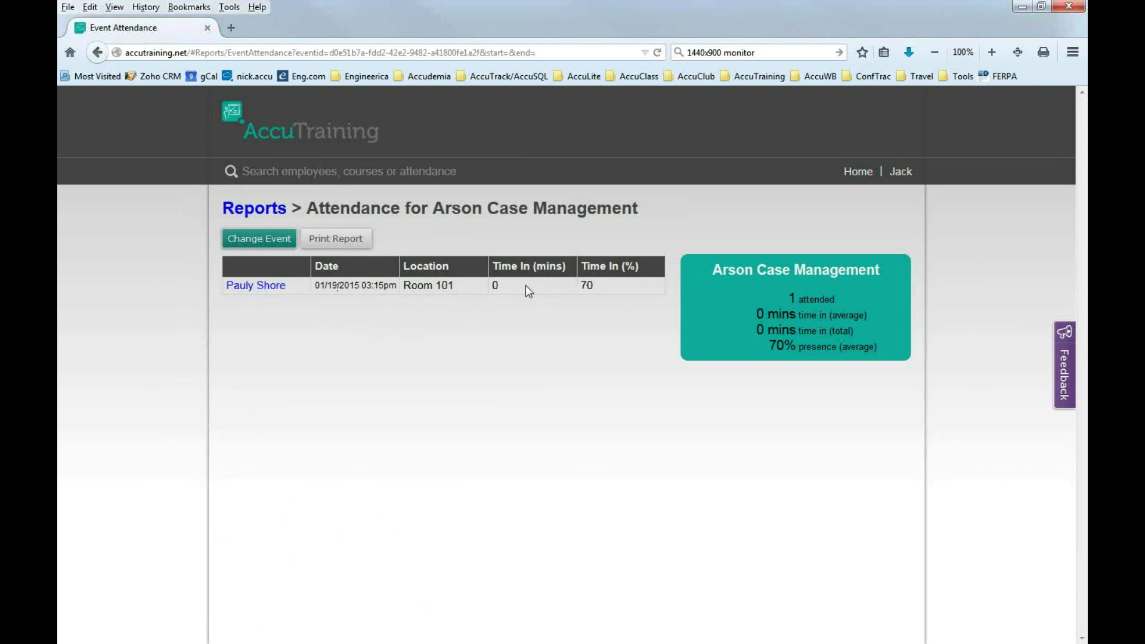
double_click(585, 286)
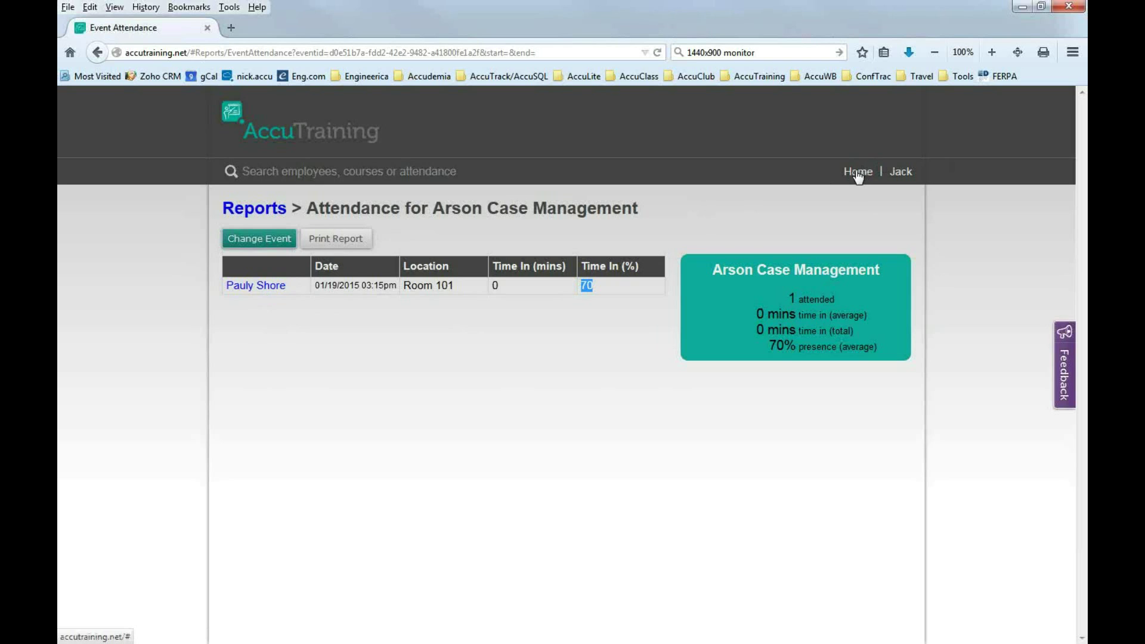
Switch the report to Managing the Property and Evidence Room, then go back to Home.
click(277, 241)
click(418, 249)
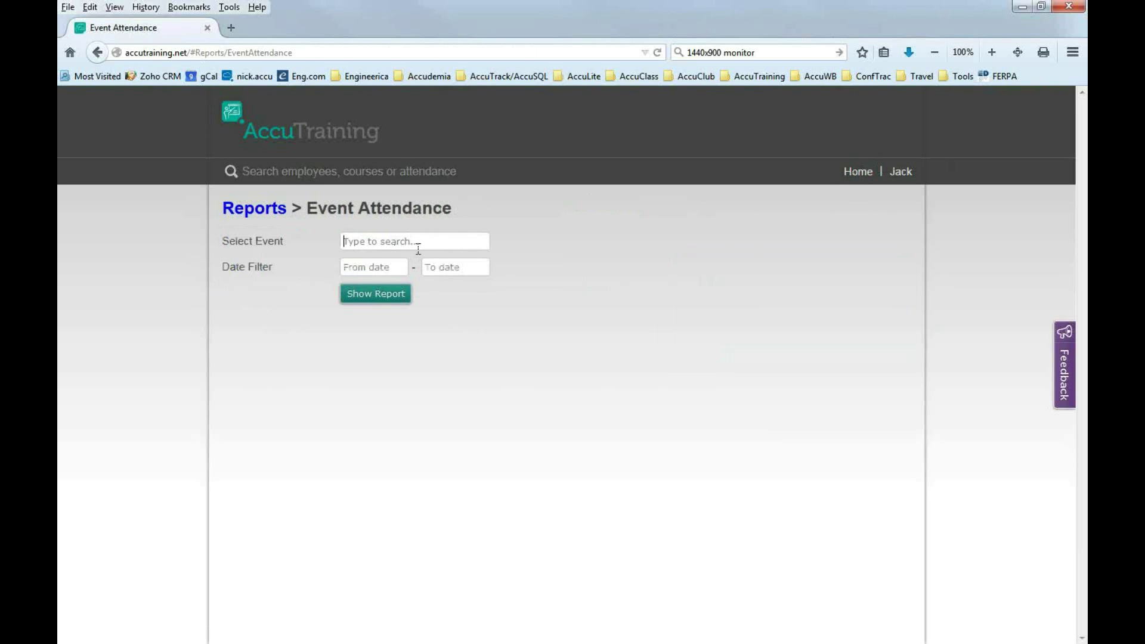
text(Prop)
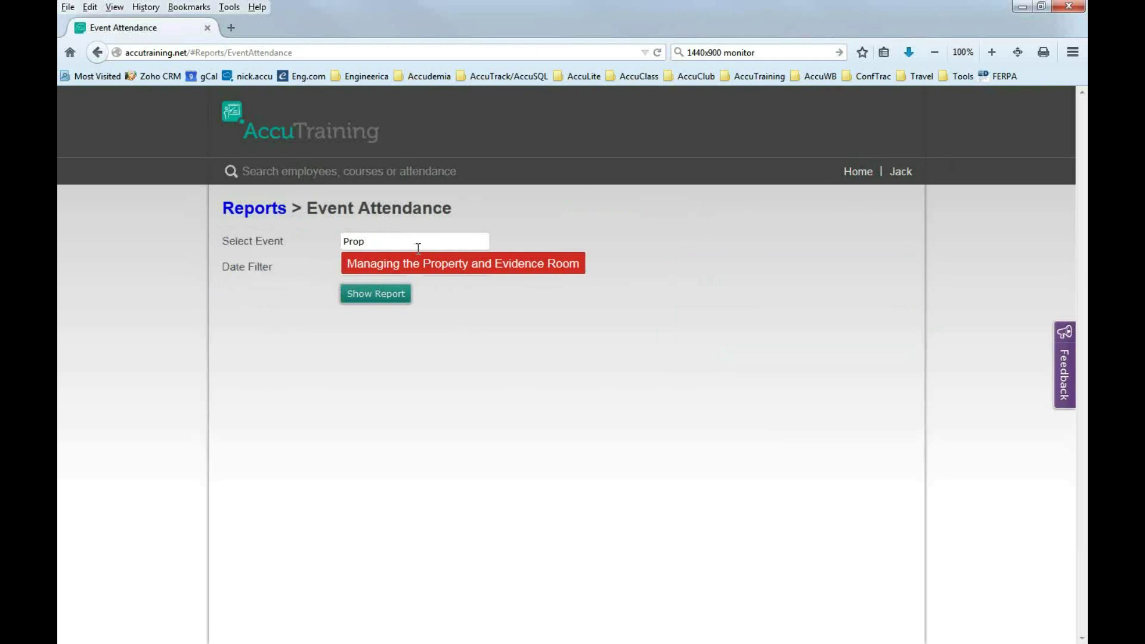
click(442, 264)
click(379, 295)
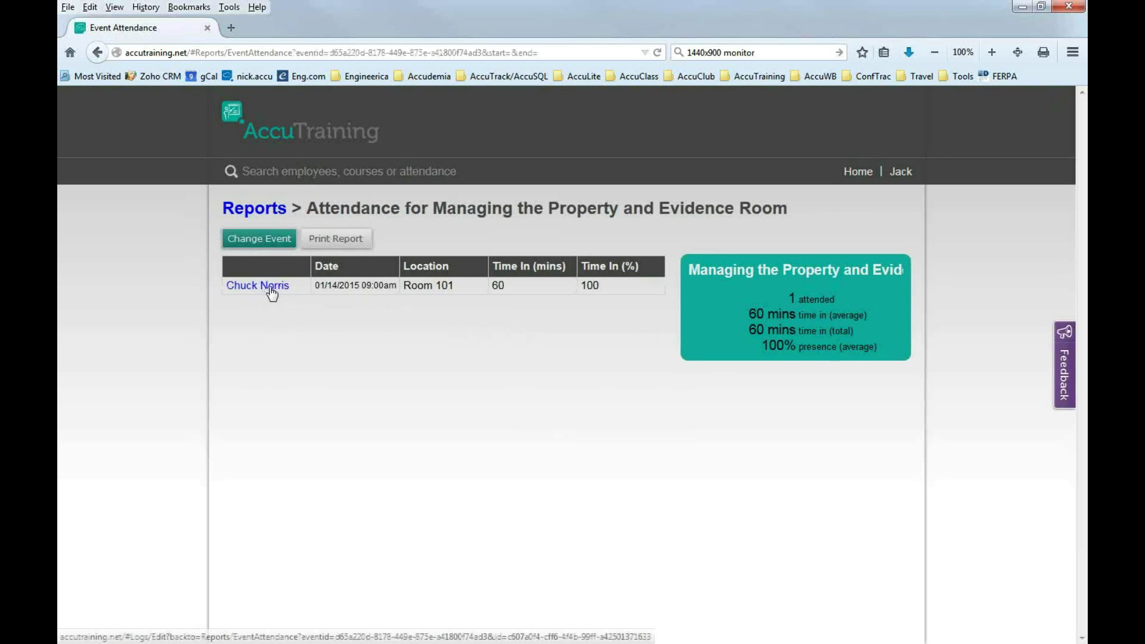
click(854, 179)
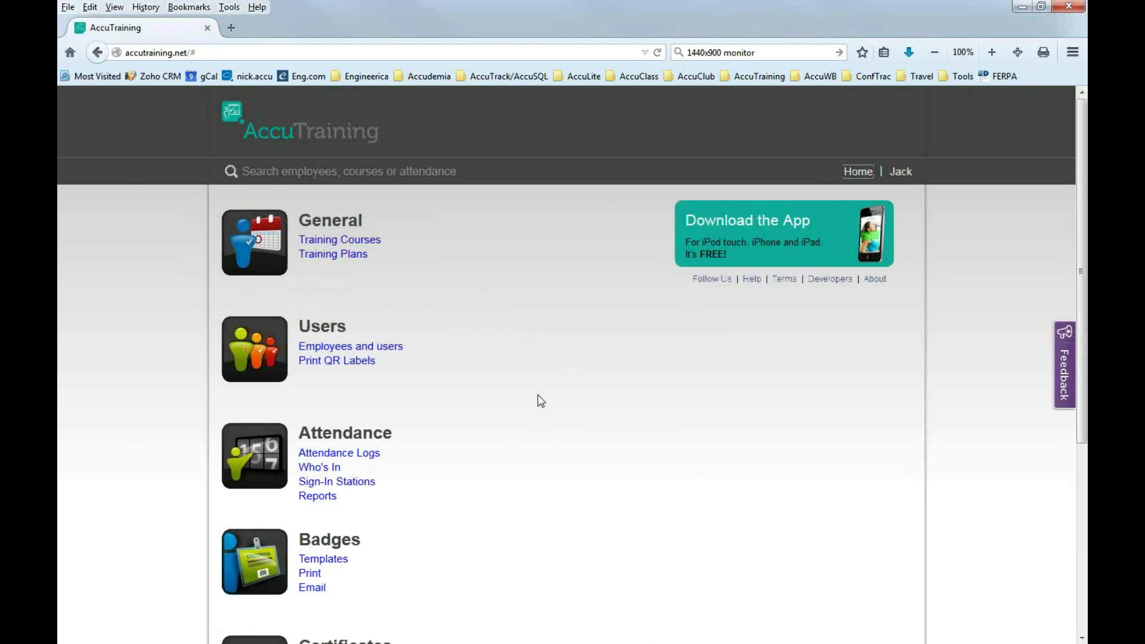
Create a new training plan named 'Officer Program Plan'.
click(329, 256)
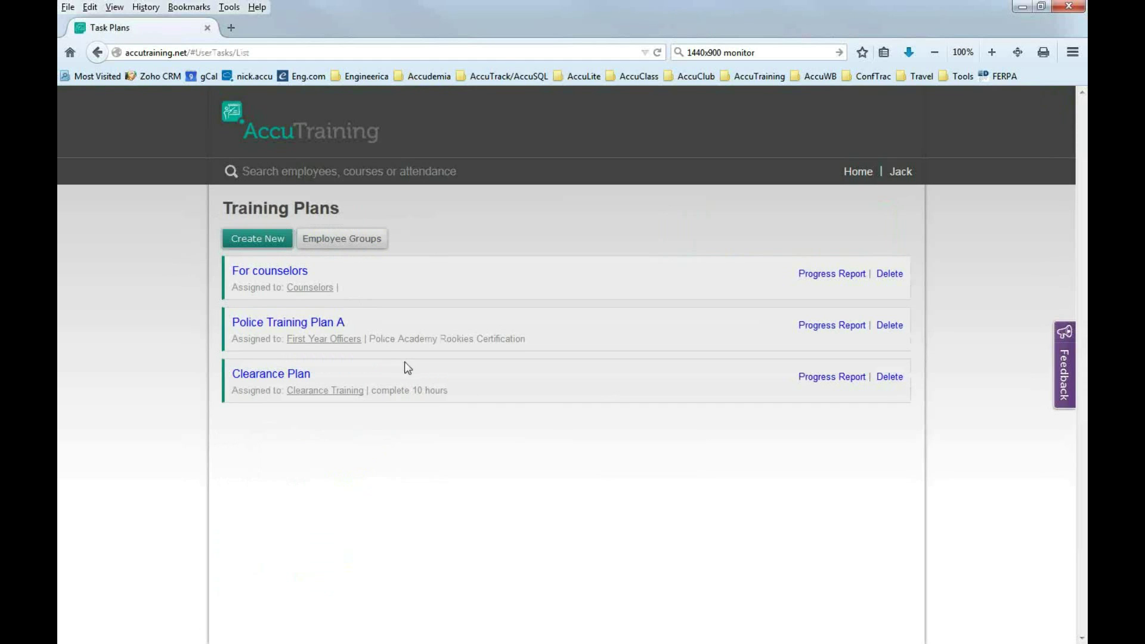
click(272, 249)
click(369, 280)
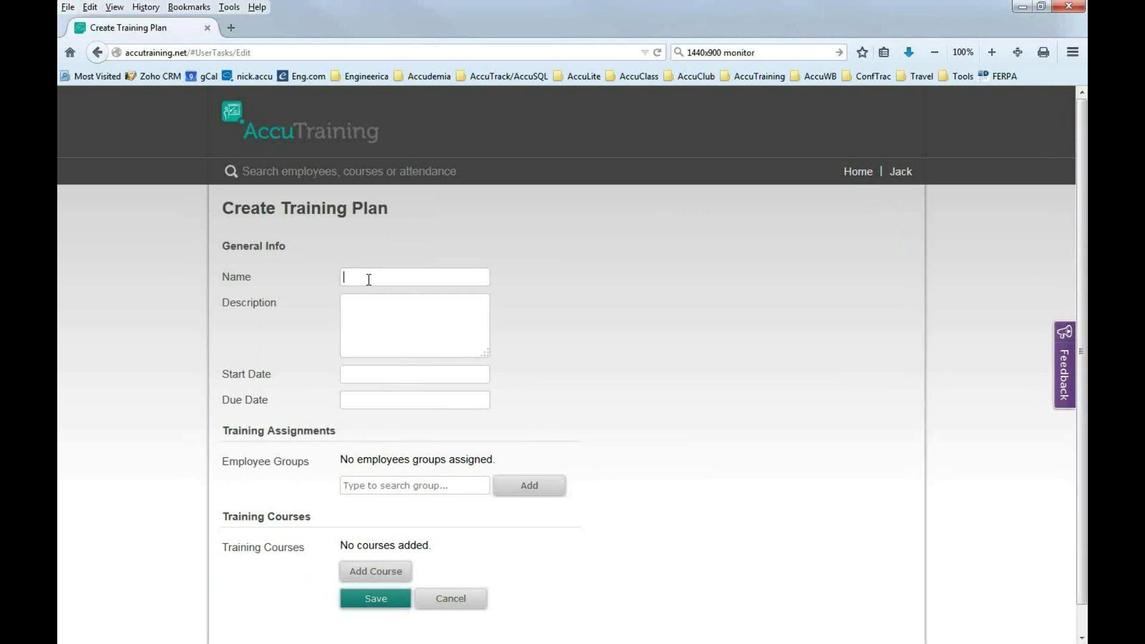
text(Officer Program Plan)
Set the plan's start date to 02/09/2015 and due date to 03/31/2015.
click(375, 377)
click(568, 348)
click(382, 376)
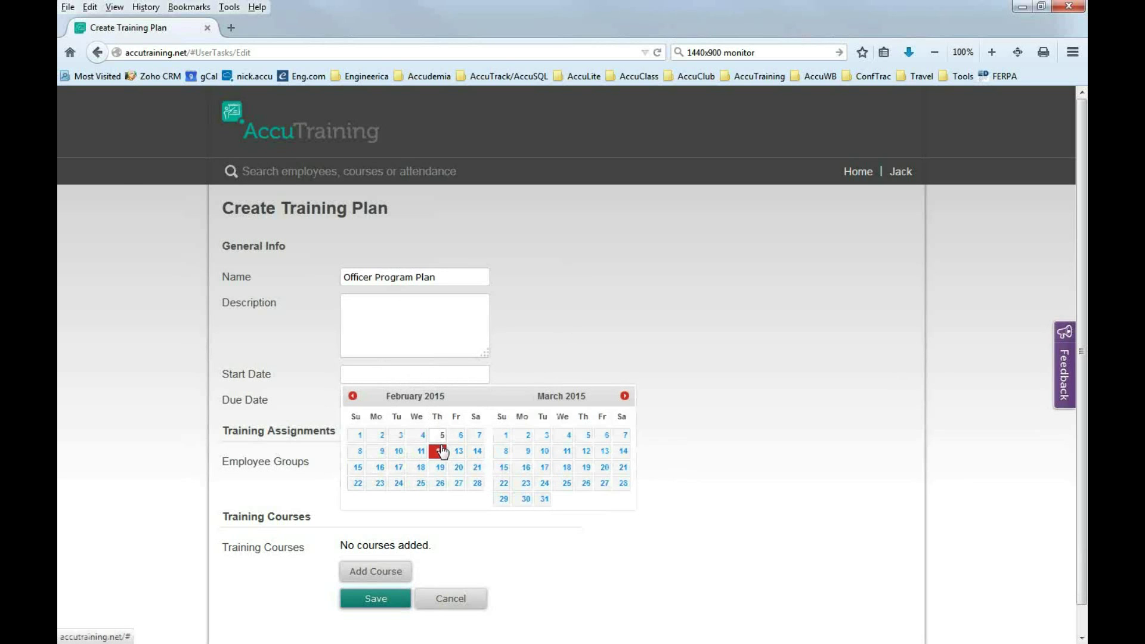
click(382, 451)
click(424, 401)
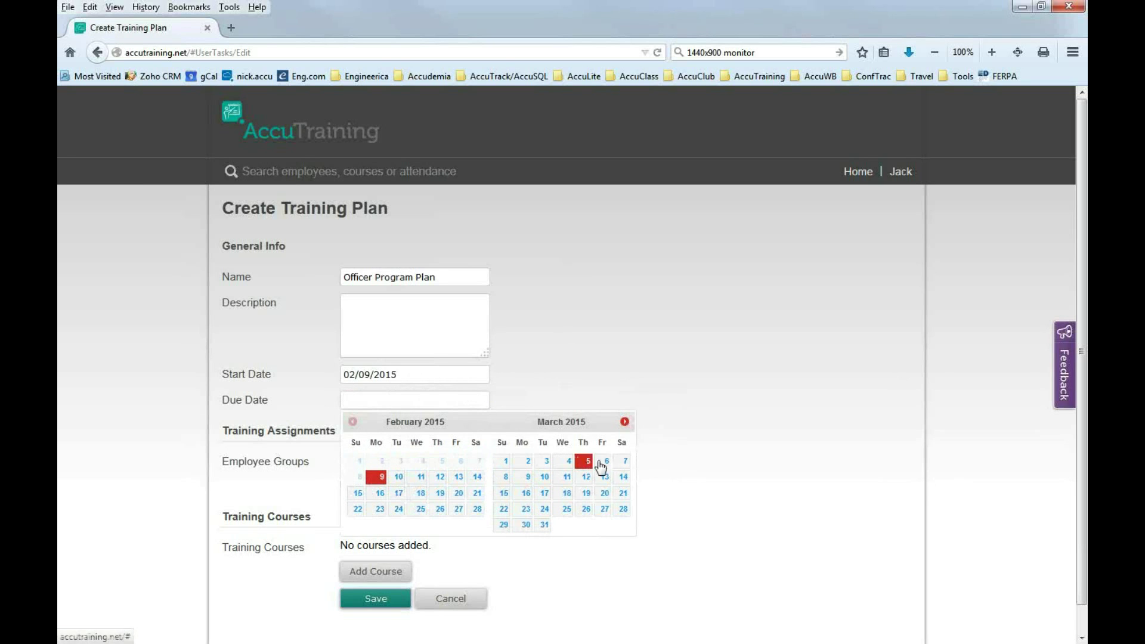
click(544, 524)
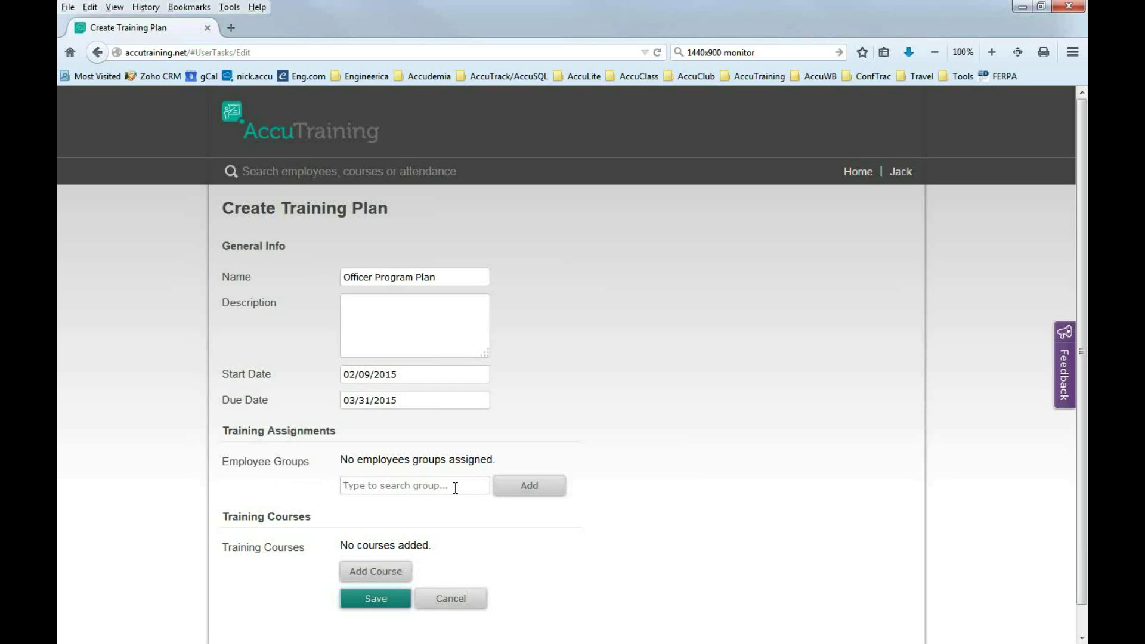
Search 'Offic' and add the First Year Officers group to the plan.
text(Offic)
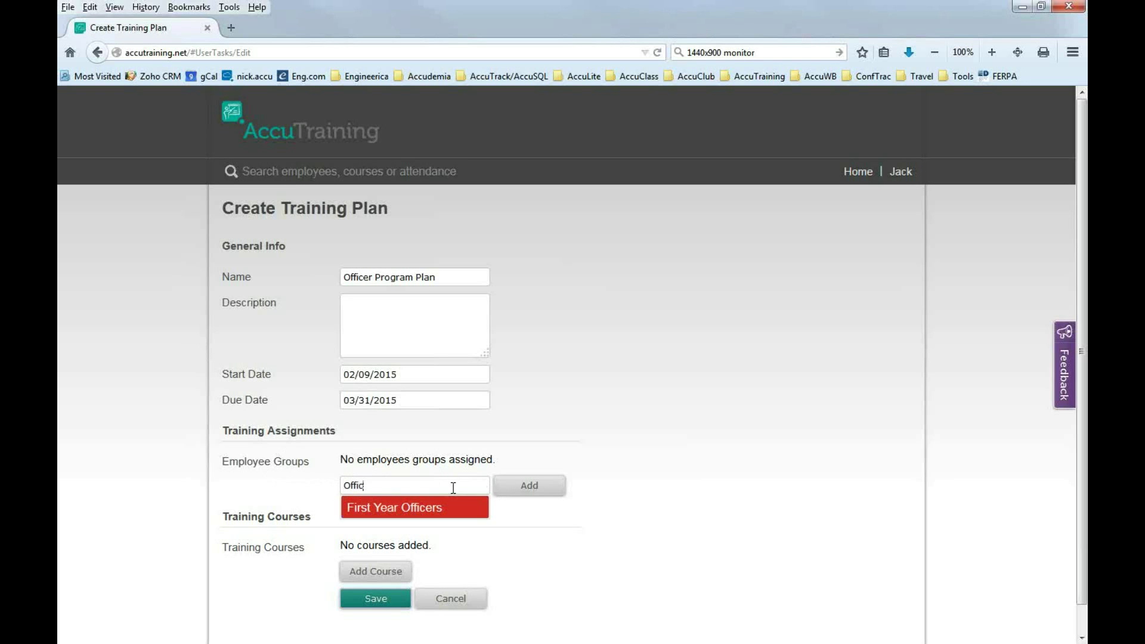
click(401, 512)
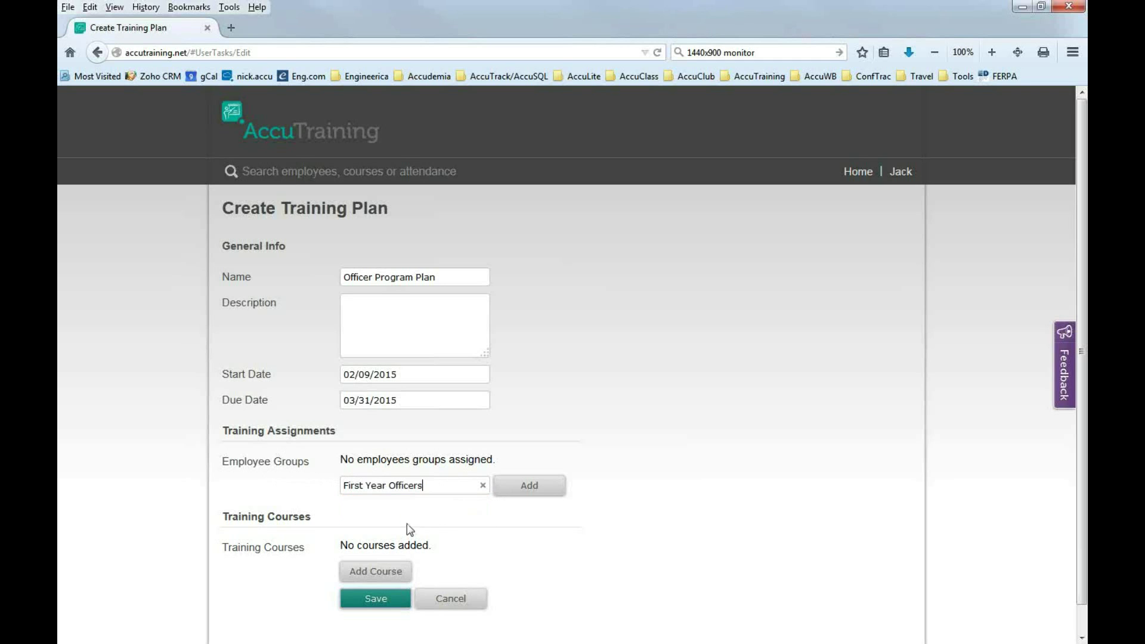
click(523, 490)
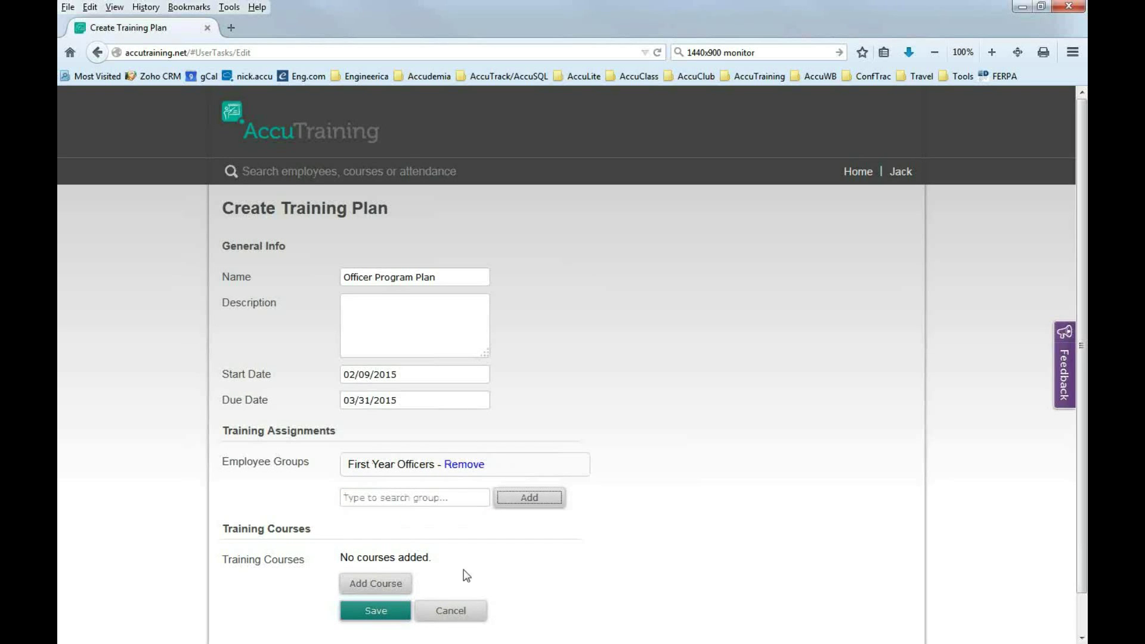
click(474, 573)
scroll(476, 572, down, 1)
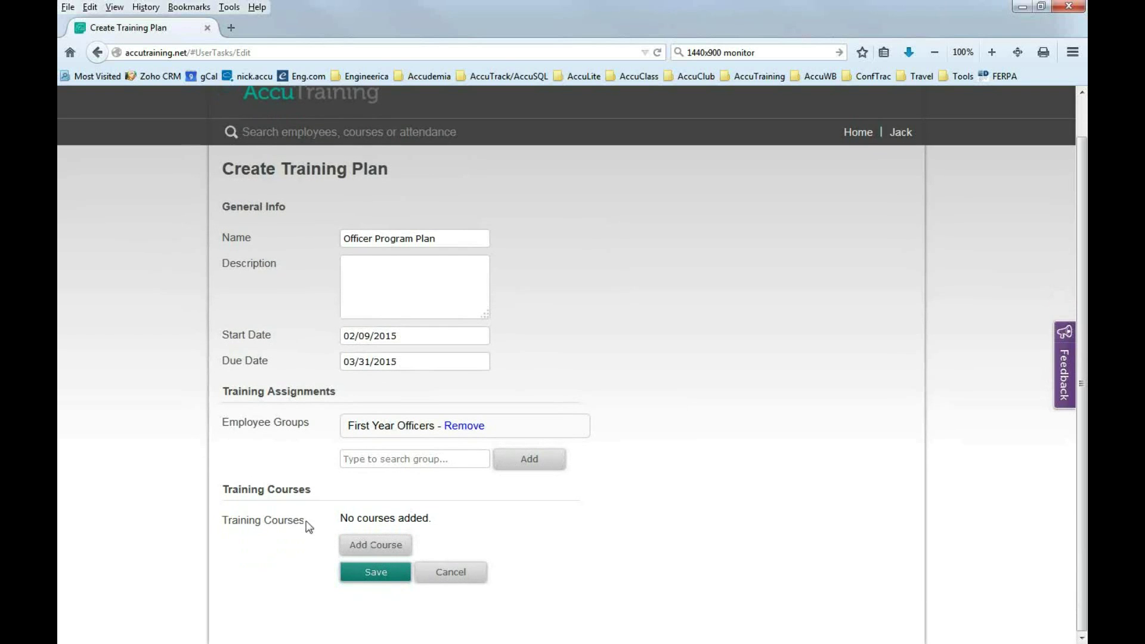
click(361, 551)
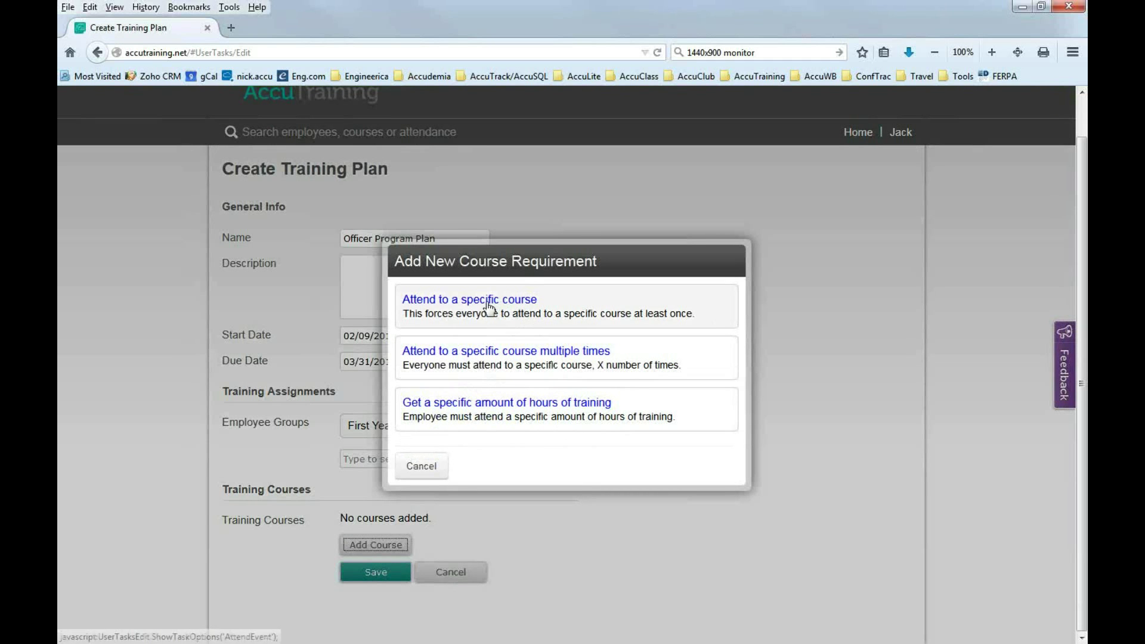
Add a requirement to attend the Arson Case Management course.
click(495, 306)
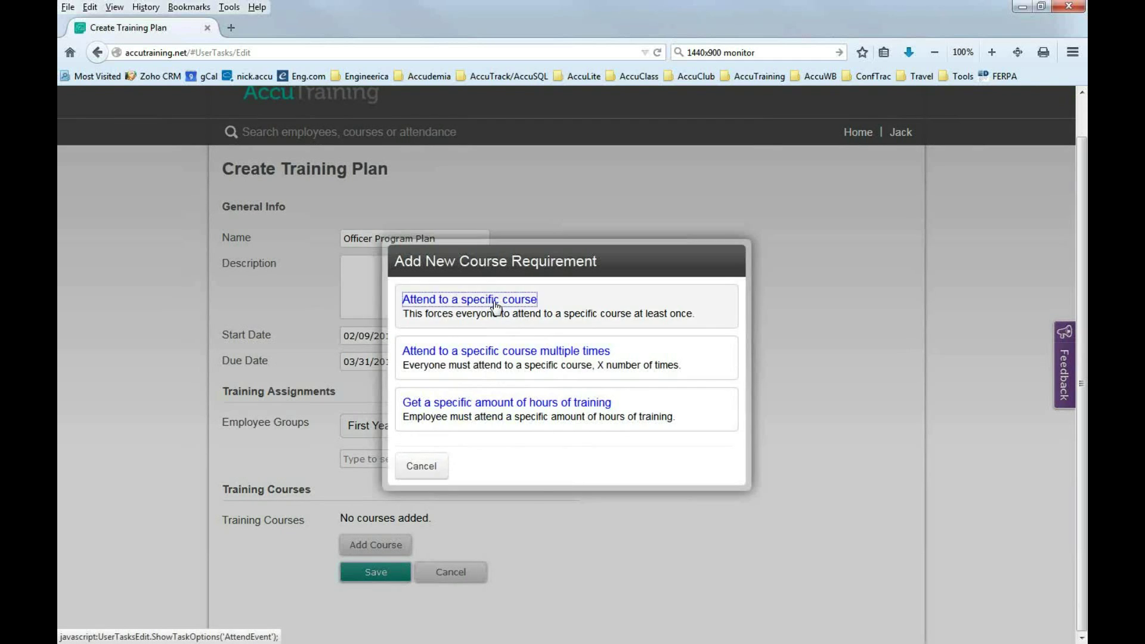
click(551, 380)
text(arson)
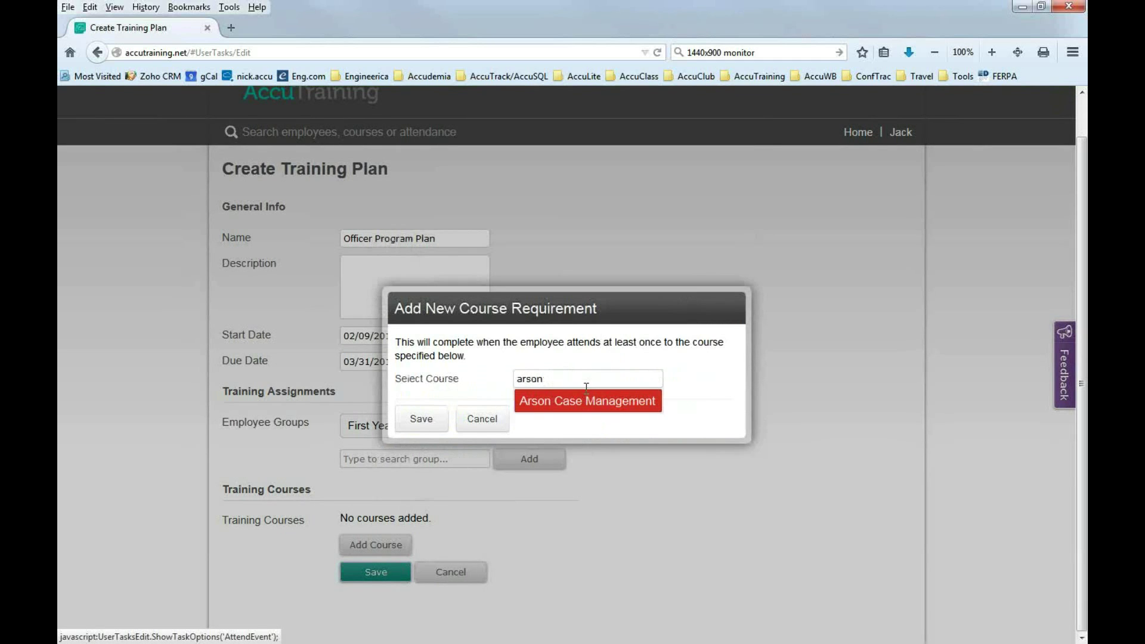
click(587, 401)
click(431, 420)
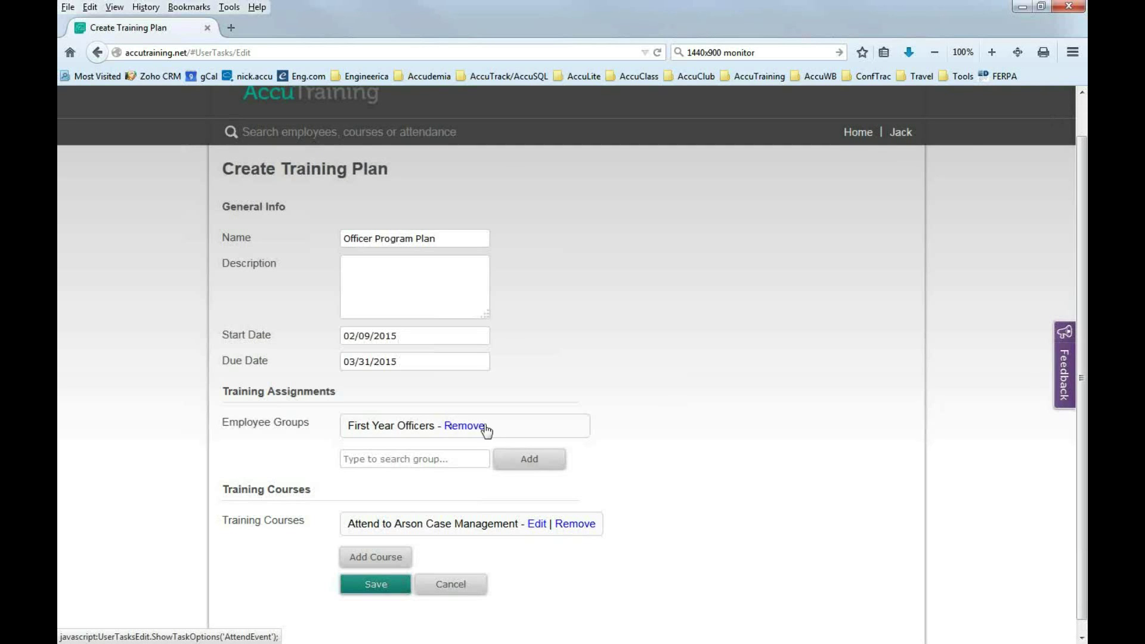
Require attending Managing the Property and Evidence Room twice every 7 days.
click(391, 560)
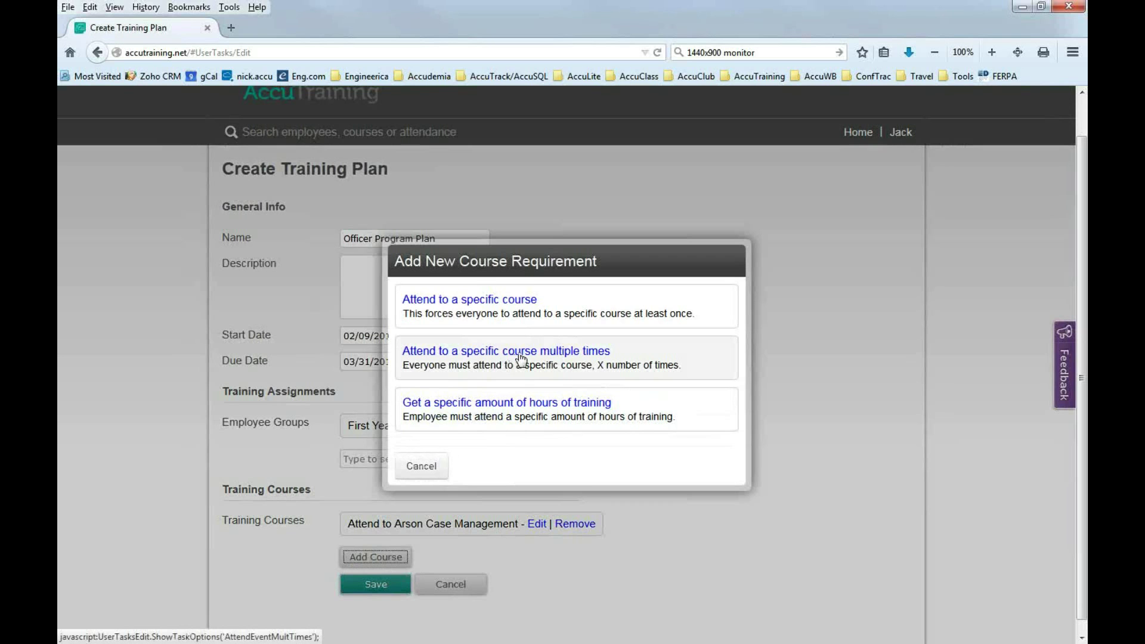
click(521, 357)
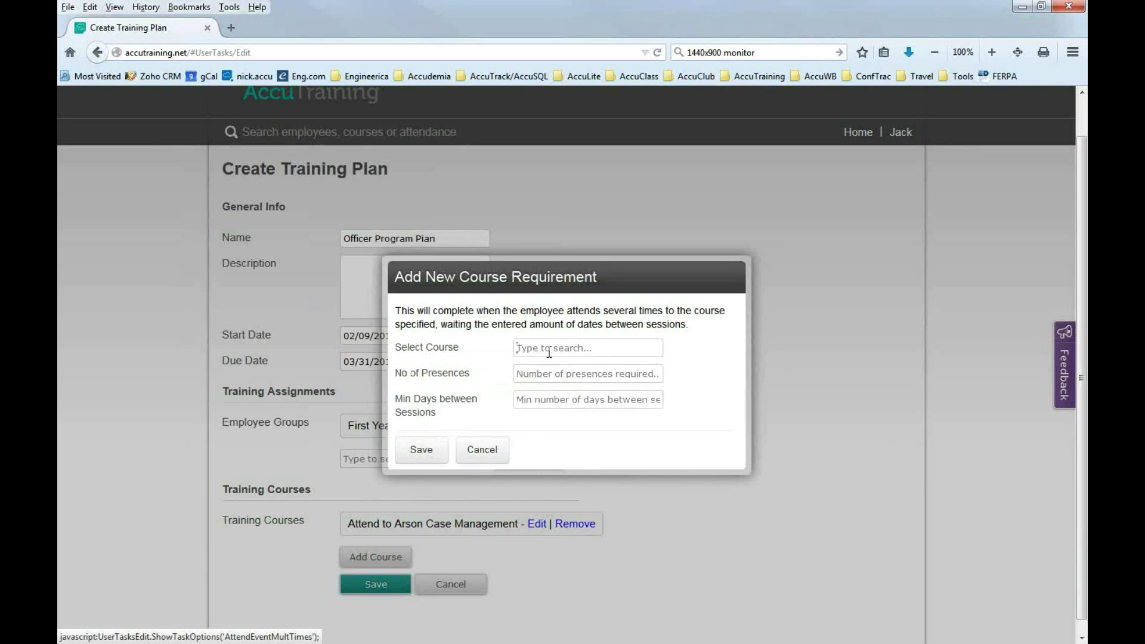
text(evidence)
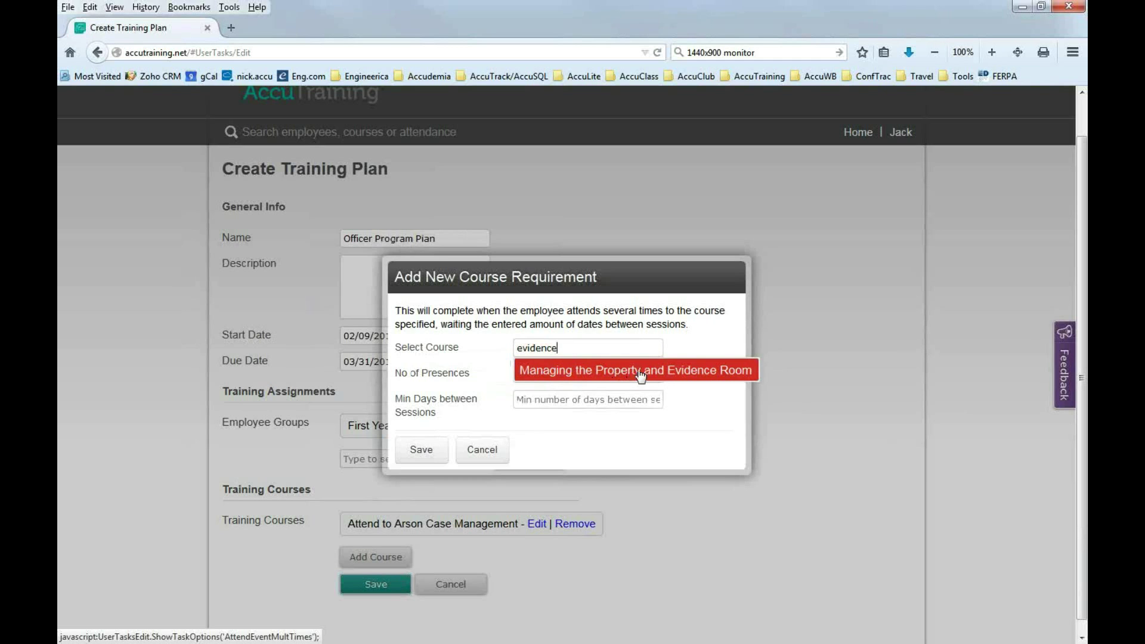
click(644, 370)
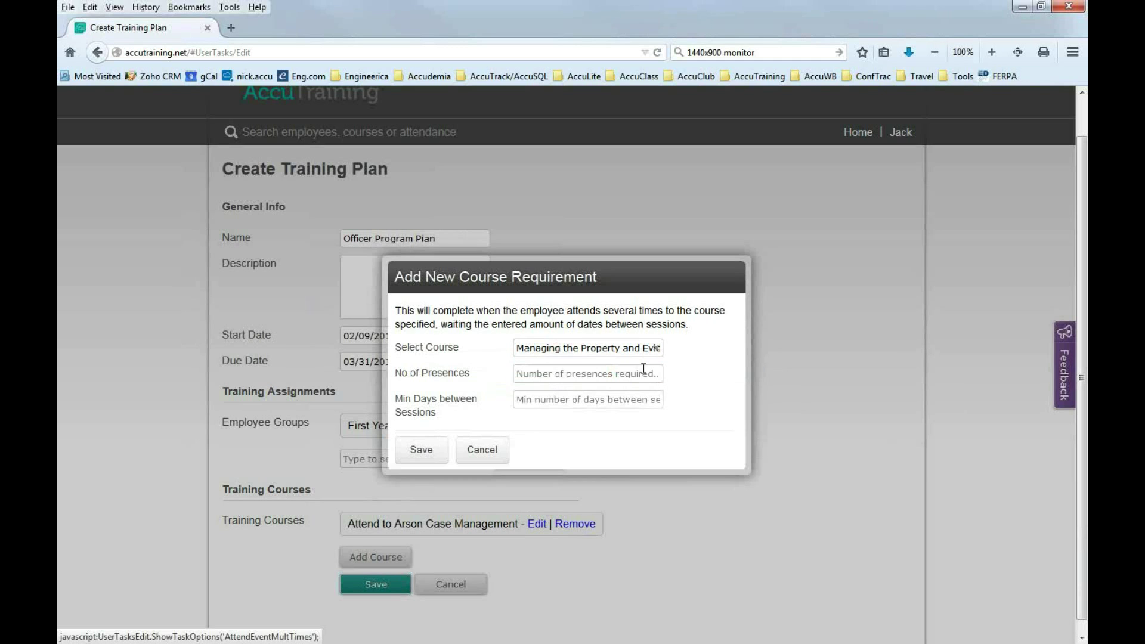
click(540, 375)
text(2)
text(7)
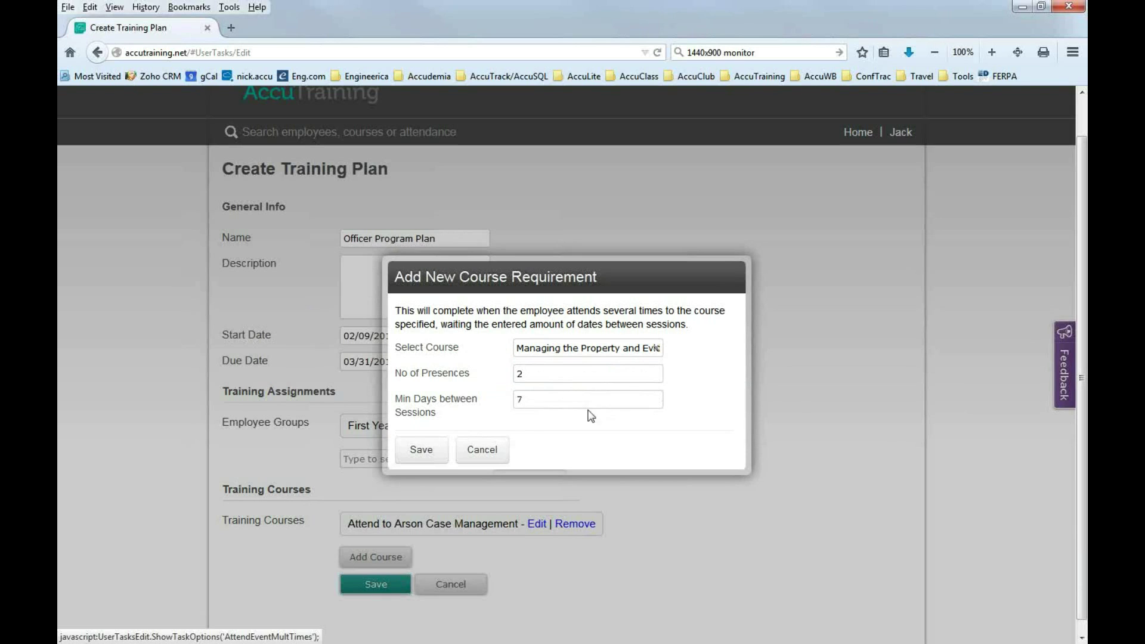
click(427, 455)
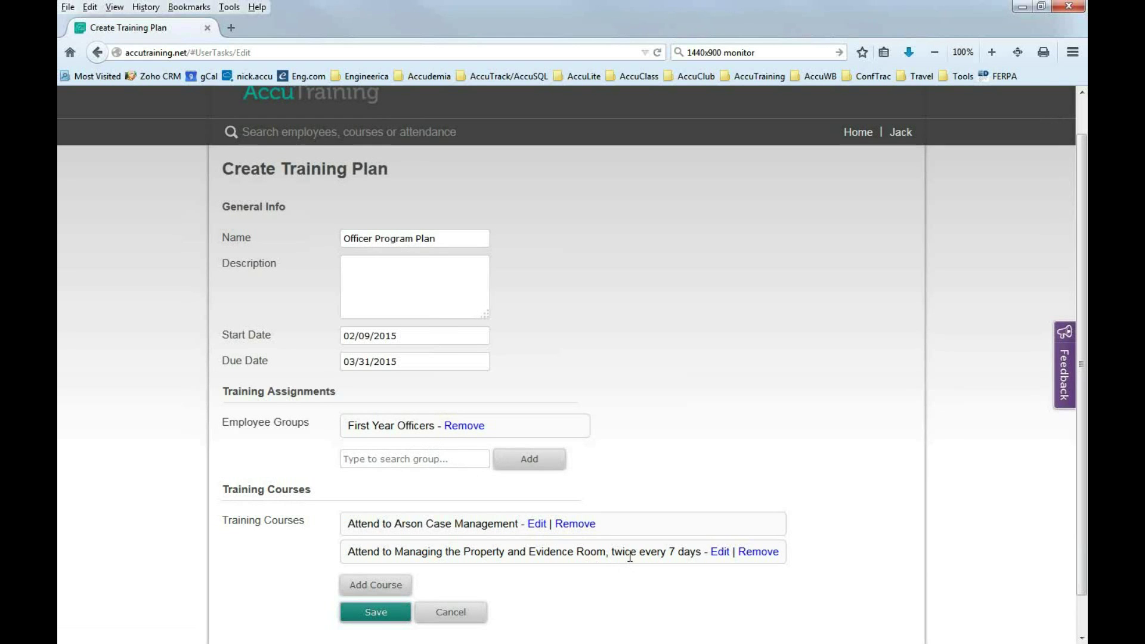
Add a third requirement of 30 hours of training.
drag(348, 551, 700, 561)
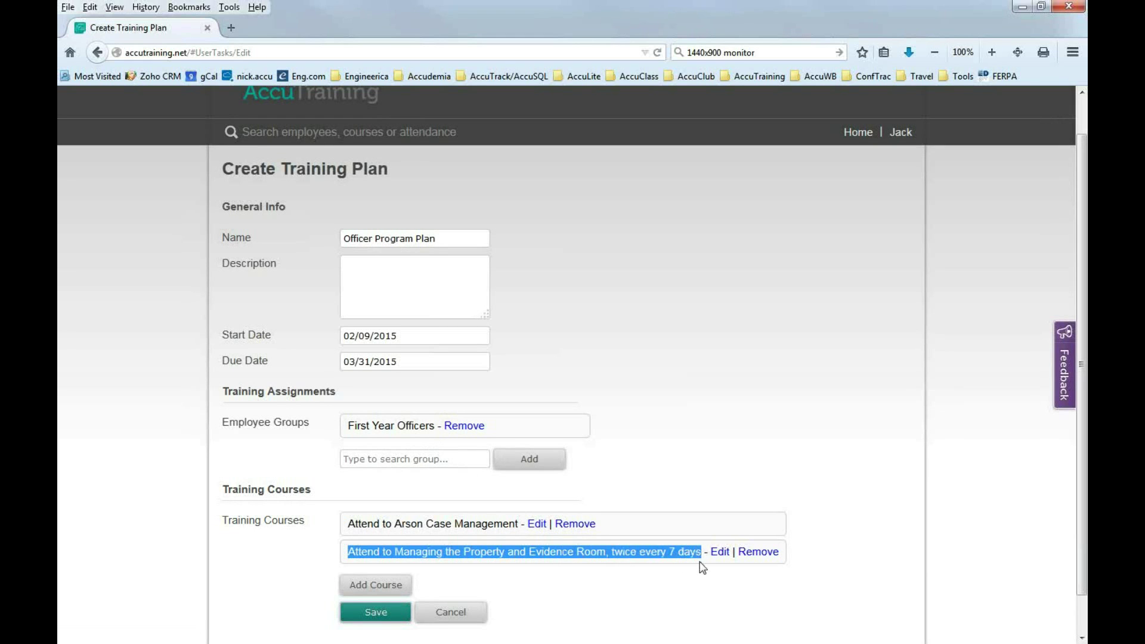
click(474, 577)
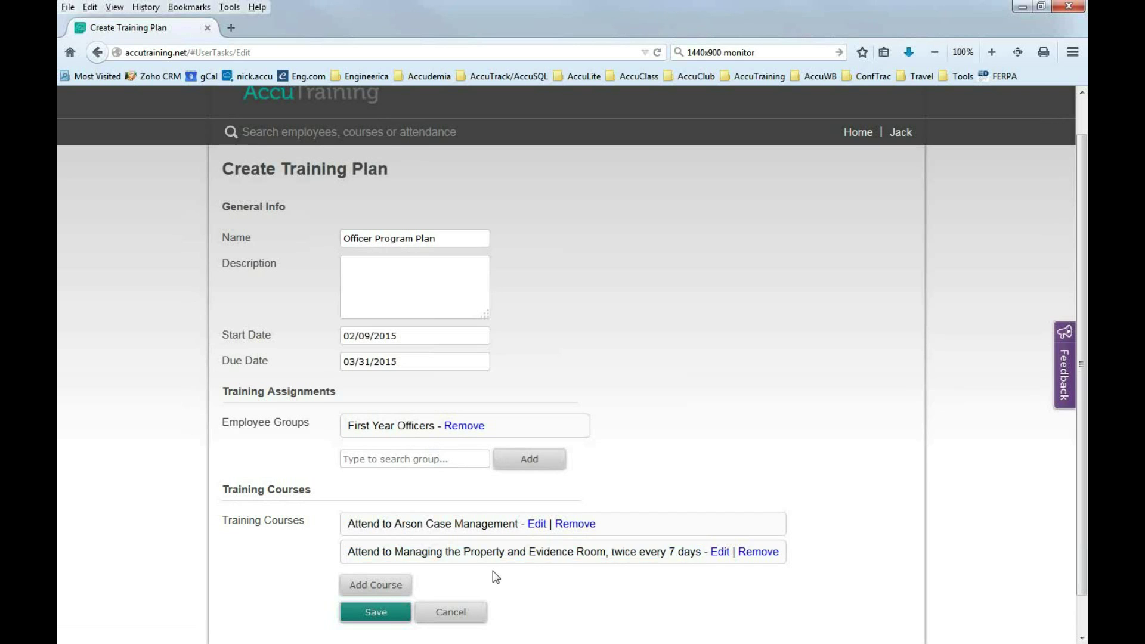
scroll(656, 561, down, 1)
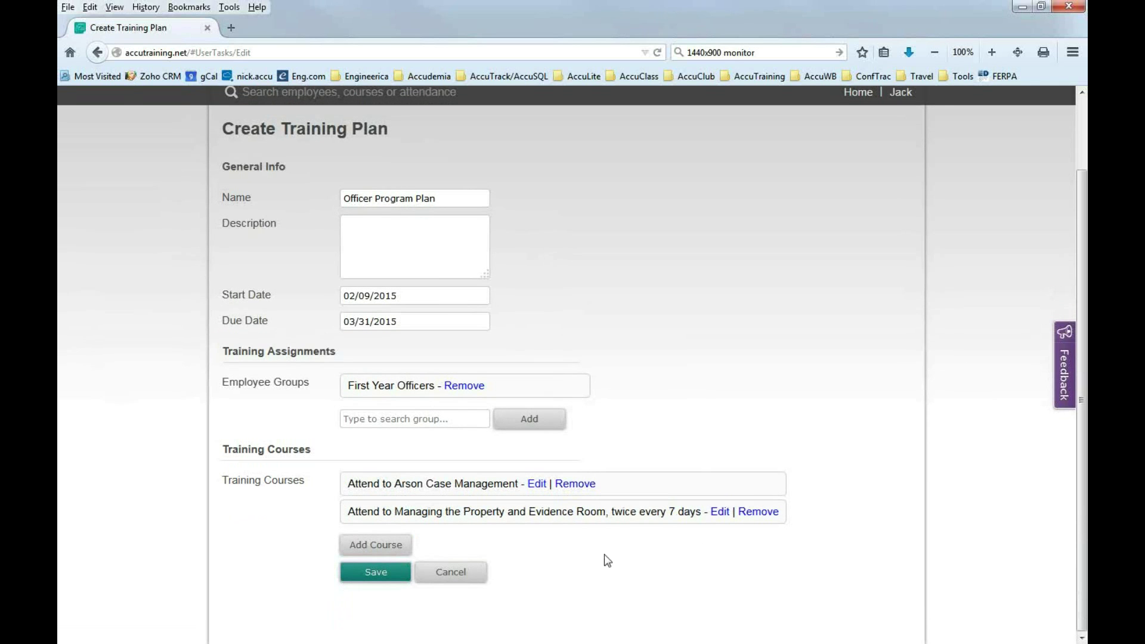
click(382, 548)
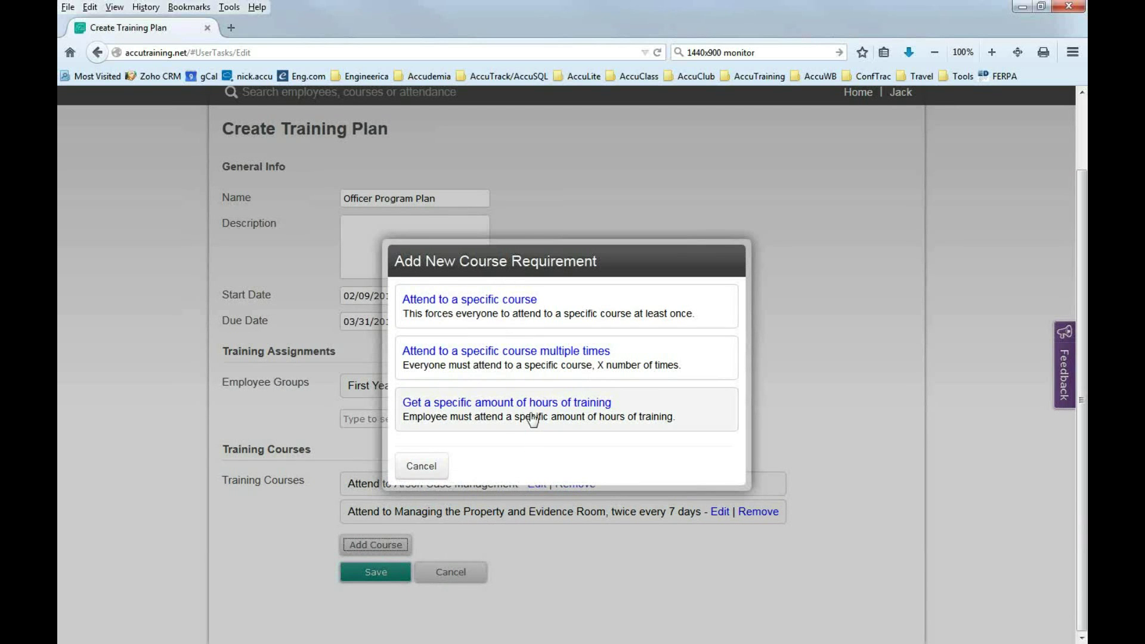
click(482, 404)
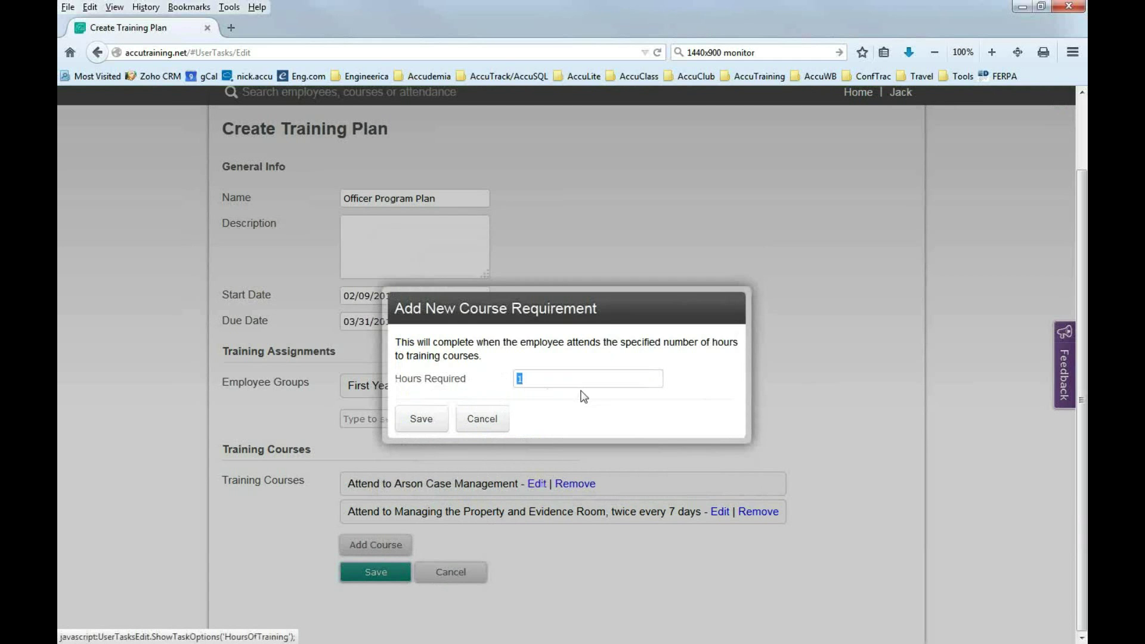
text(30)
click(433, 419)
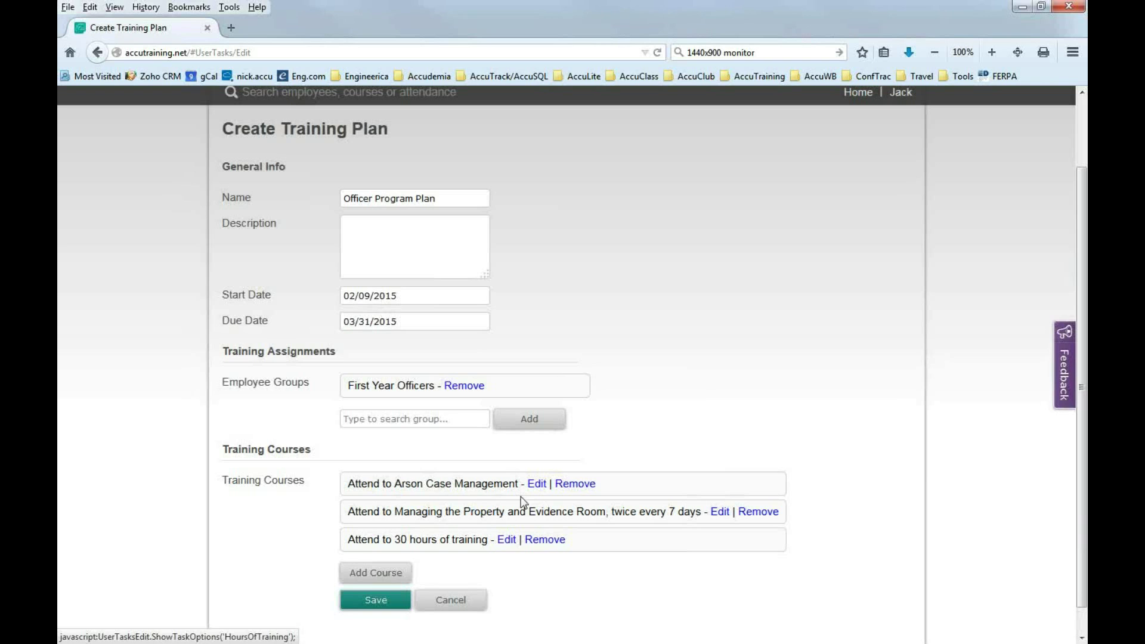
Review the three course requirements now listed in the plan.
drag(479, 539, 351, 492)
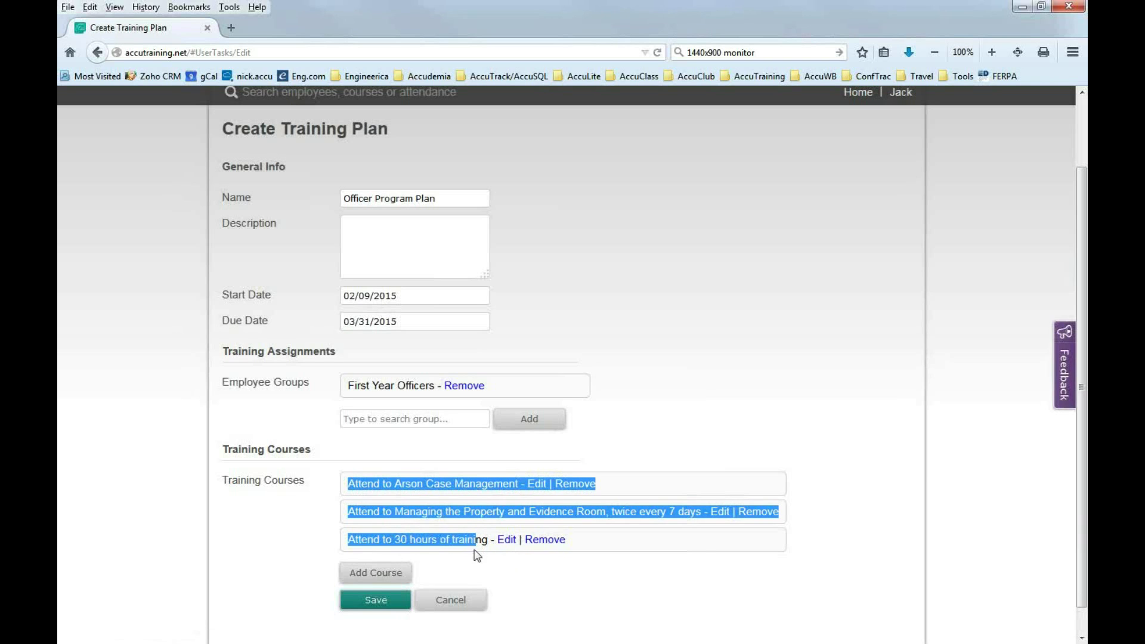
click(625, 539)
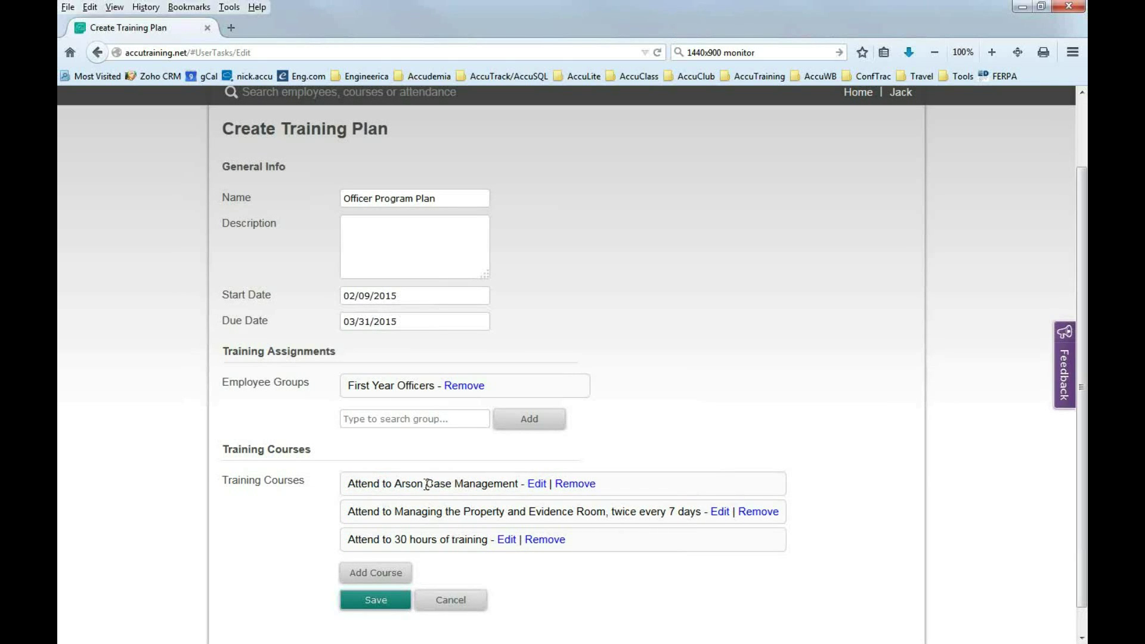
drag(425, 486, 483, 489)
click(466, 514)
drag(691, 516, 476, 516)
click(557, 513)
Save the Officer Program Plan and go to the Task Plan Progress report.
click(377, 601)
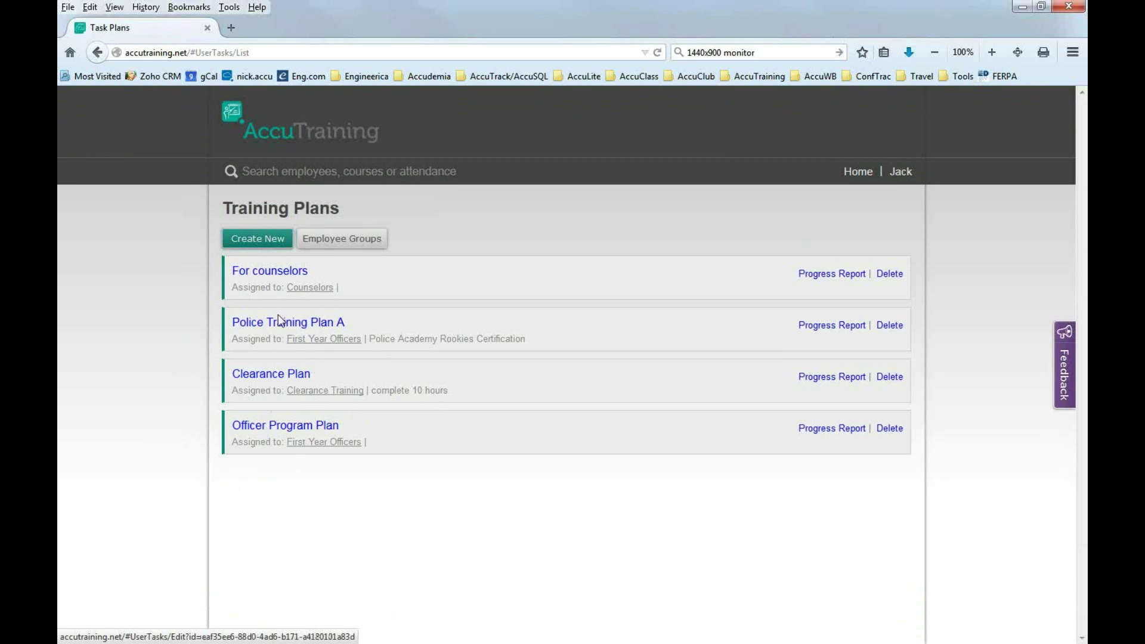
click(859, 177)
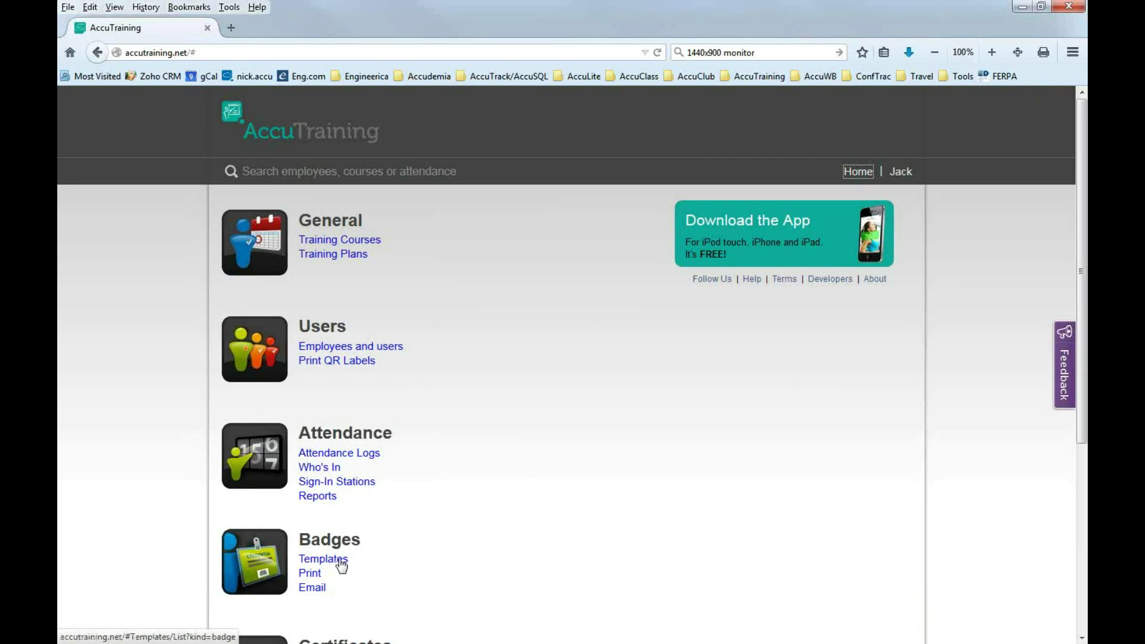
click(330, 497)
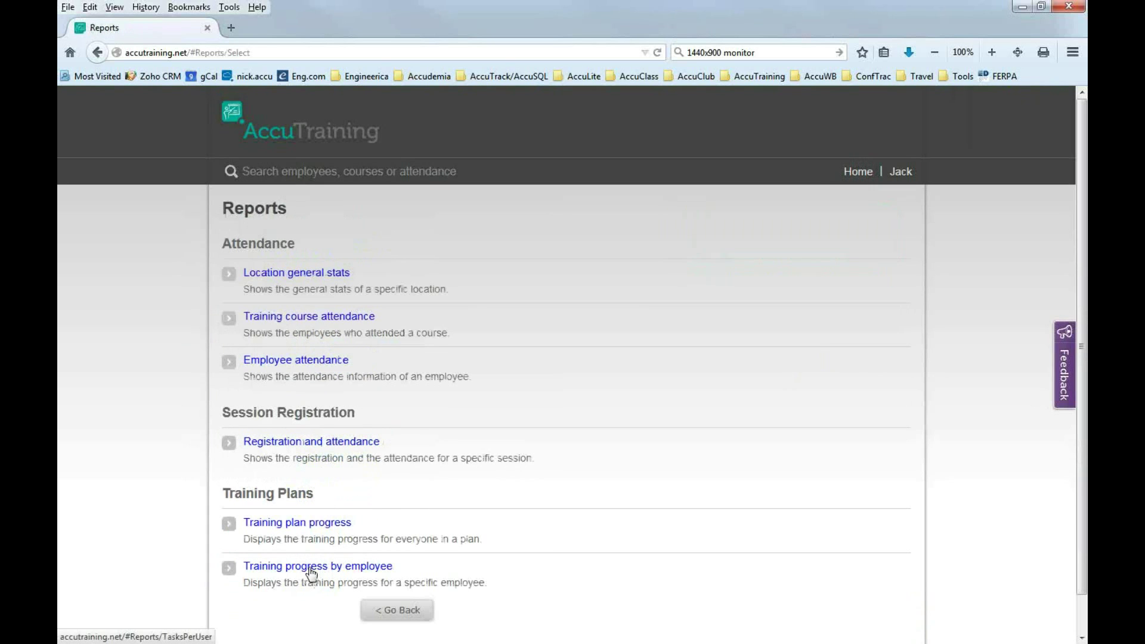
click(315, 529)
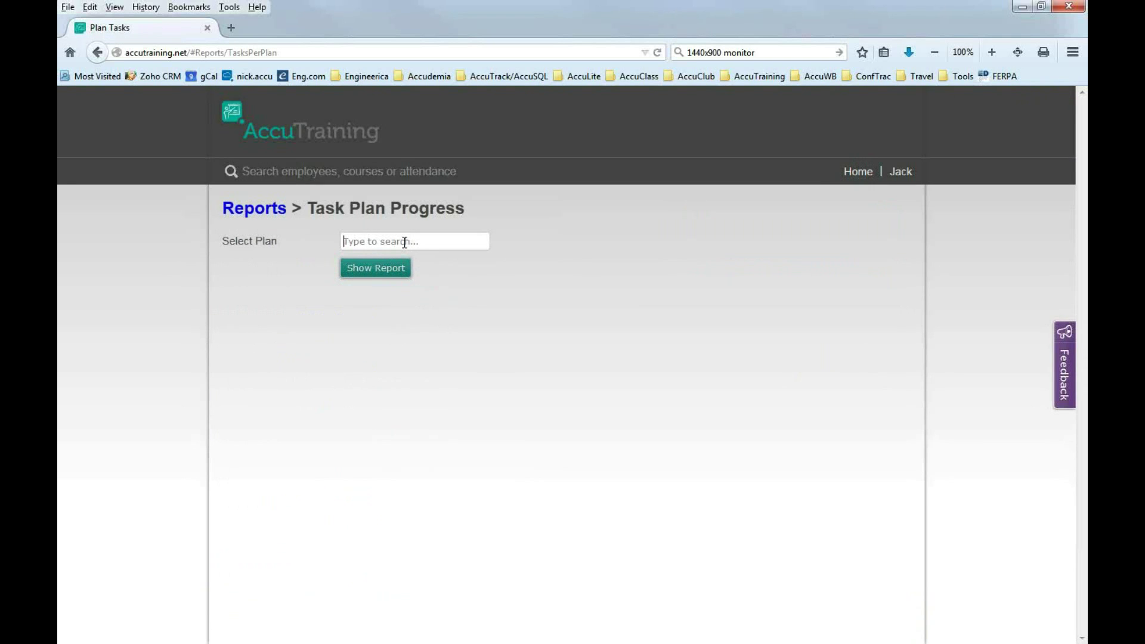
Show Officer Program Plan progress: both members have 3 tasks not started. Then return home.
text(off)
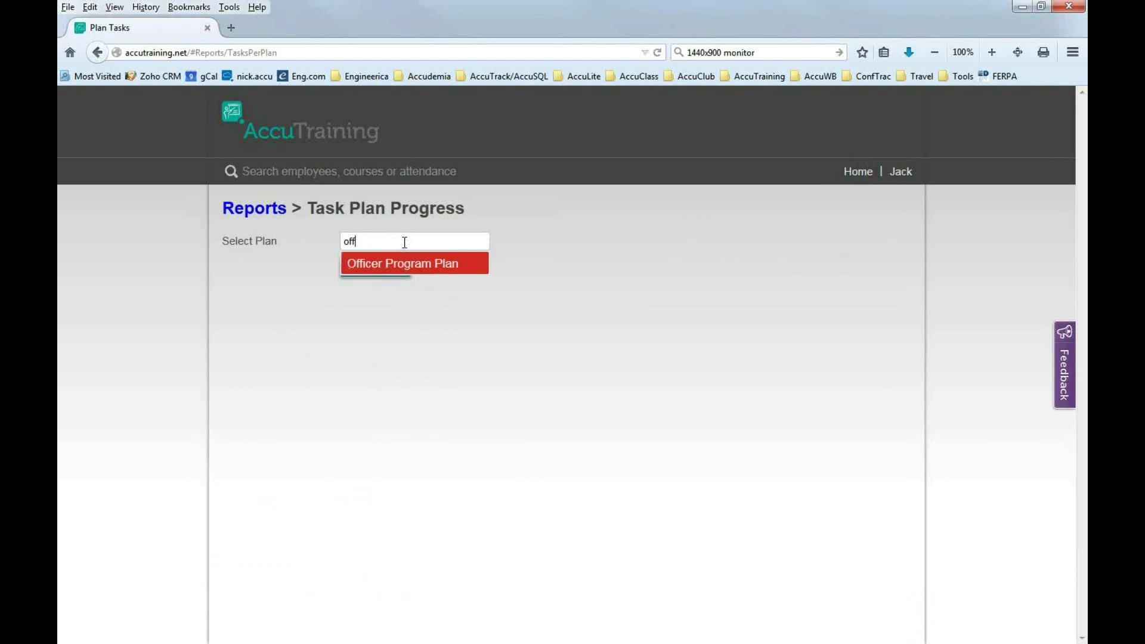
click(397, 268)
click(380, 272)
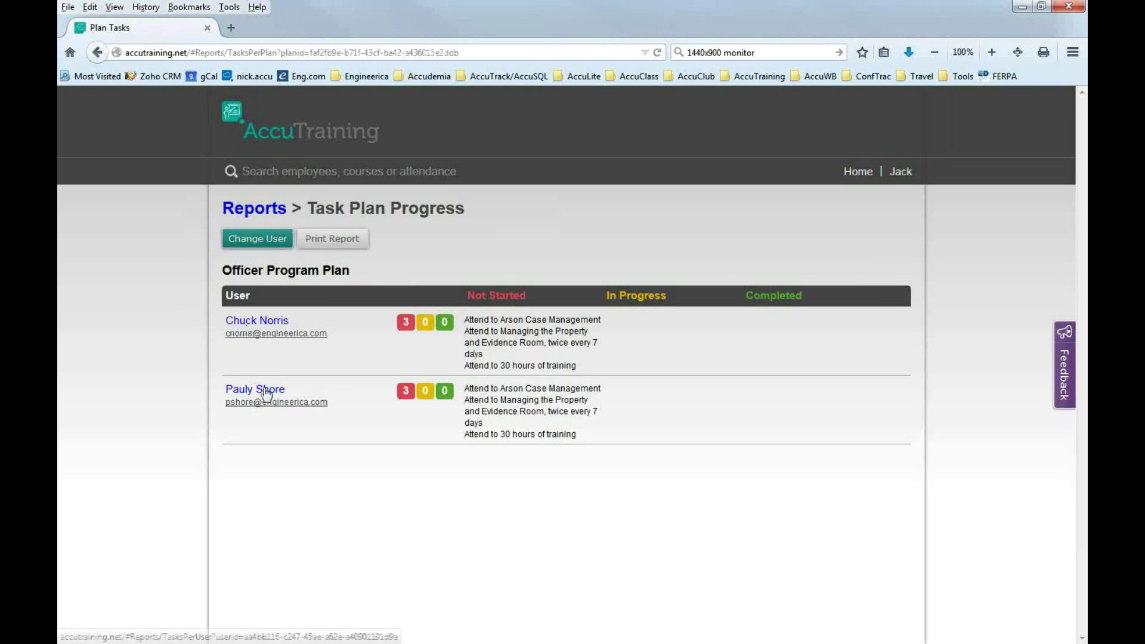
double_click(480, 321)
click(490, 388)
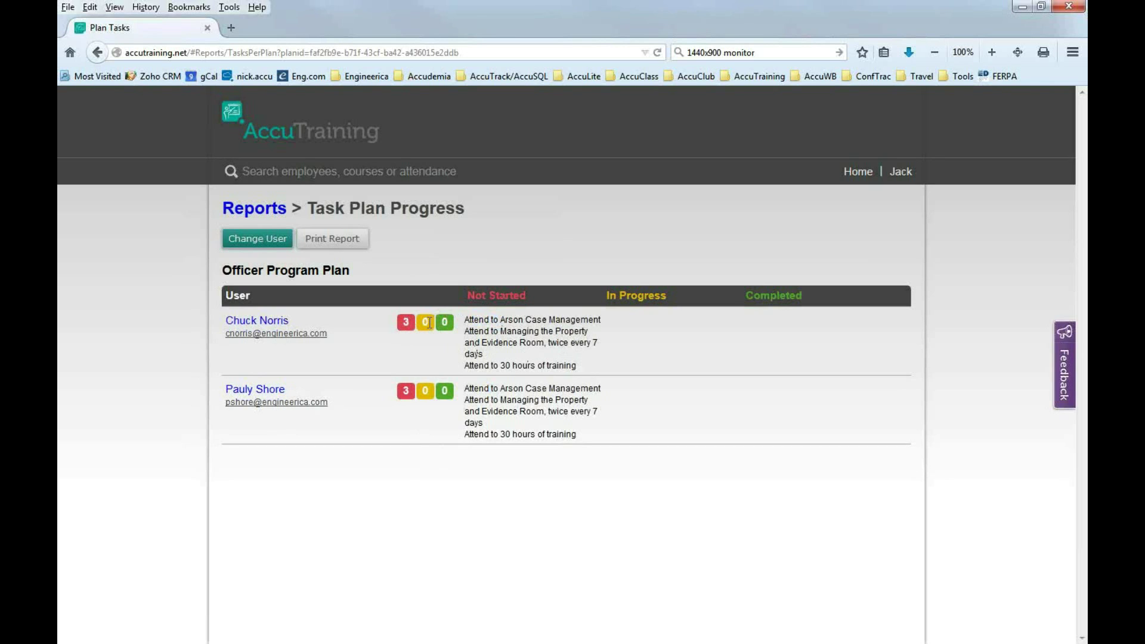
click(856, 179)
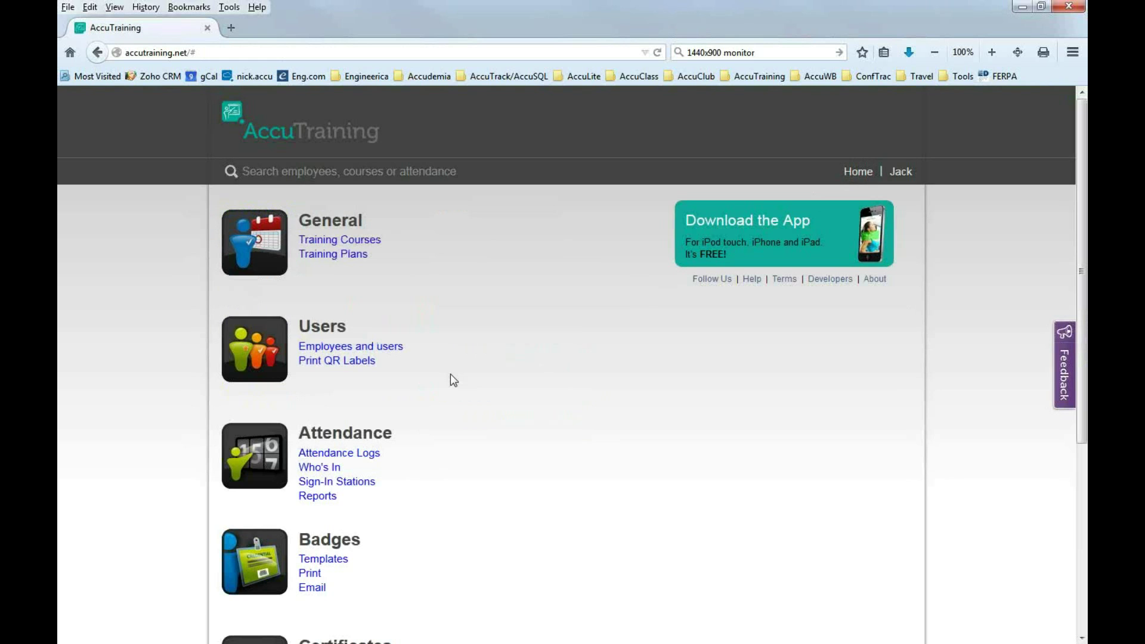
Save the Completion Certificate template with Save and Design, then save its design.
scroll(458, 445, down, 5)
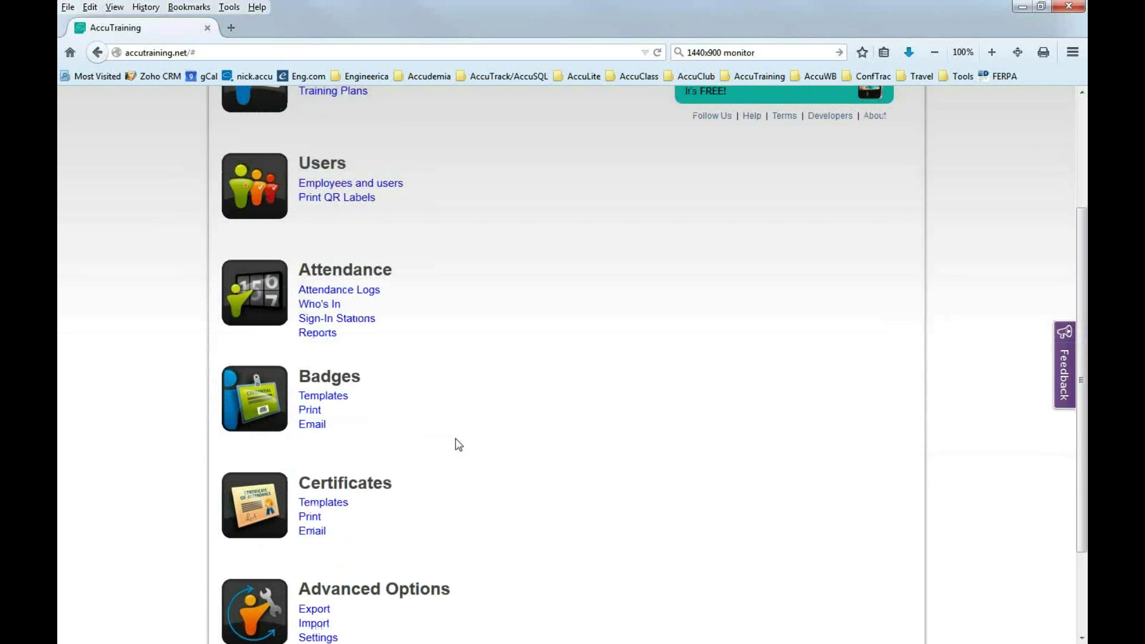
scroll(458, 444, down, 4)
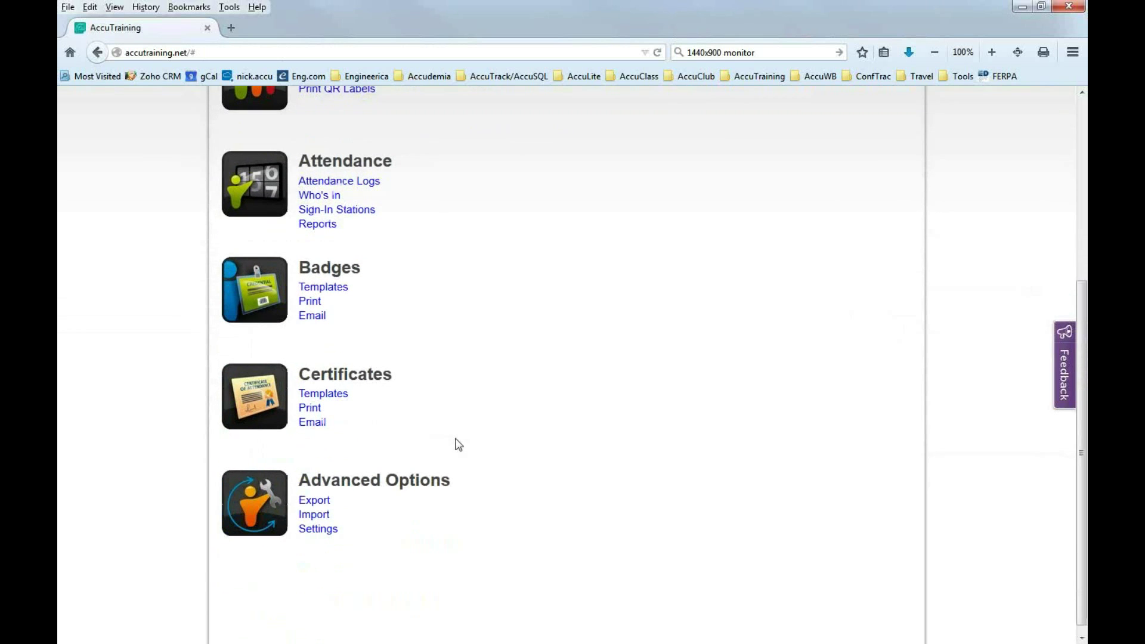
scroll(414, 366, up, 3)
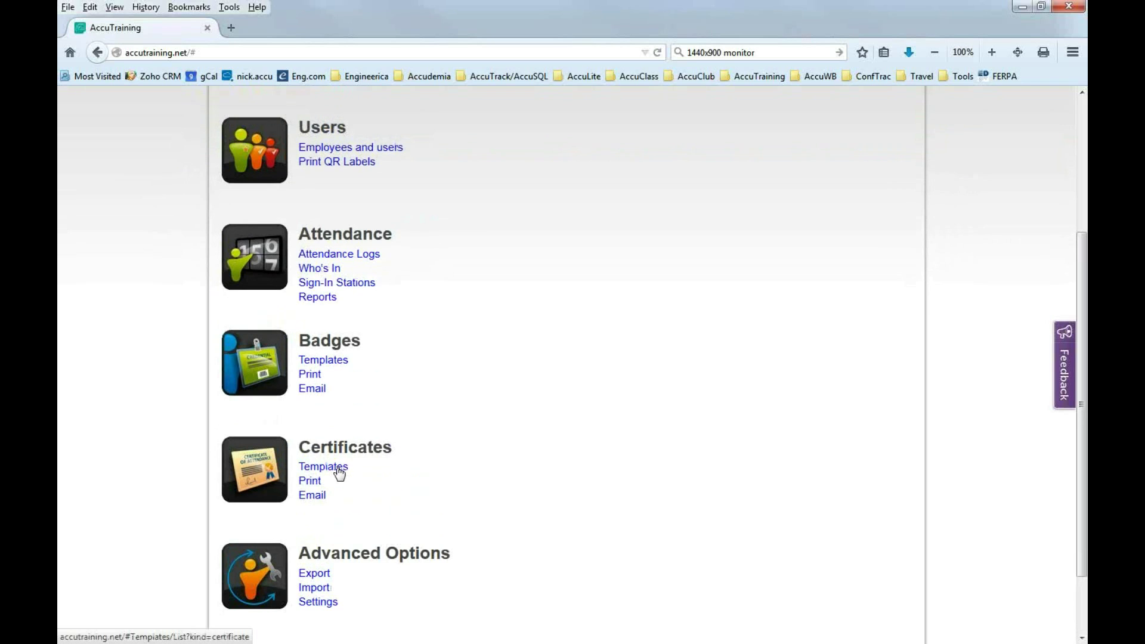
click(334, 471)
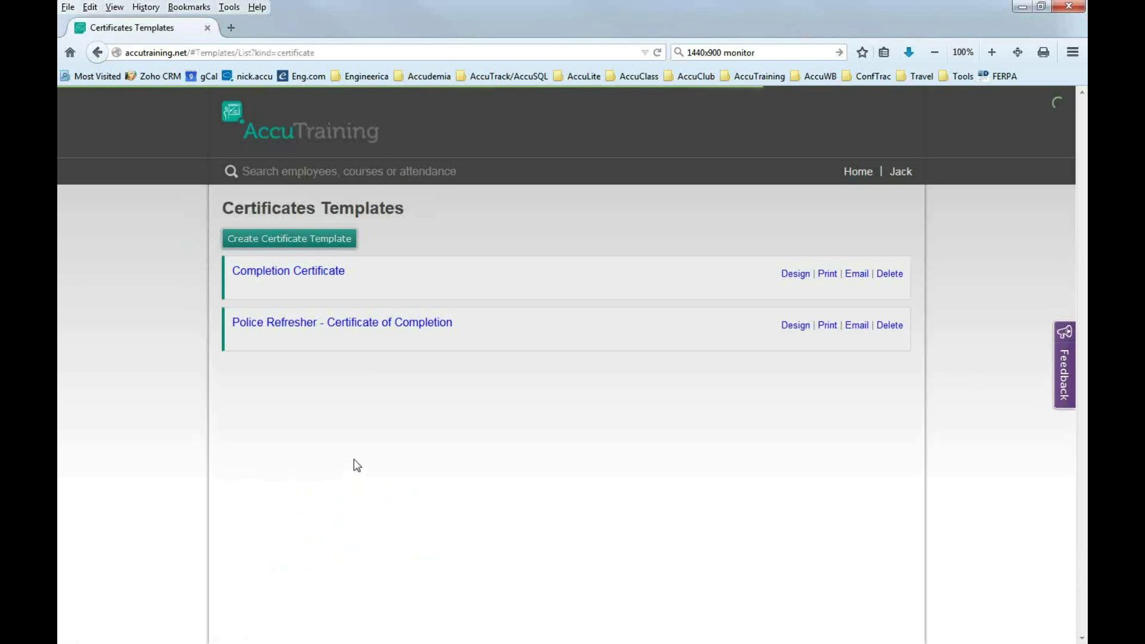
click(266, 278)
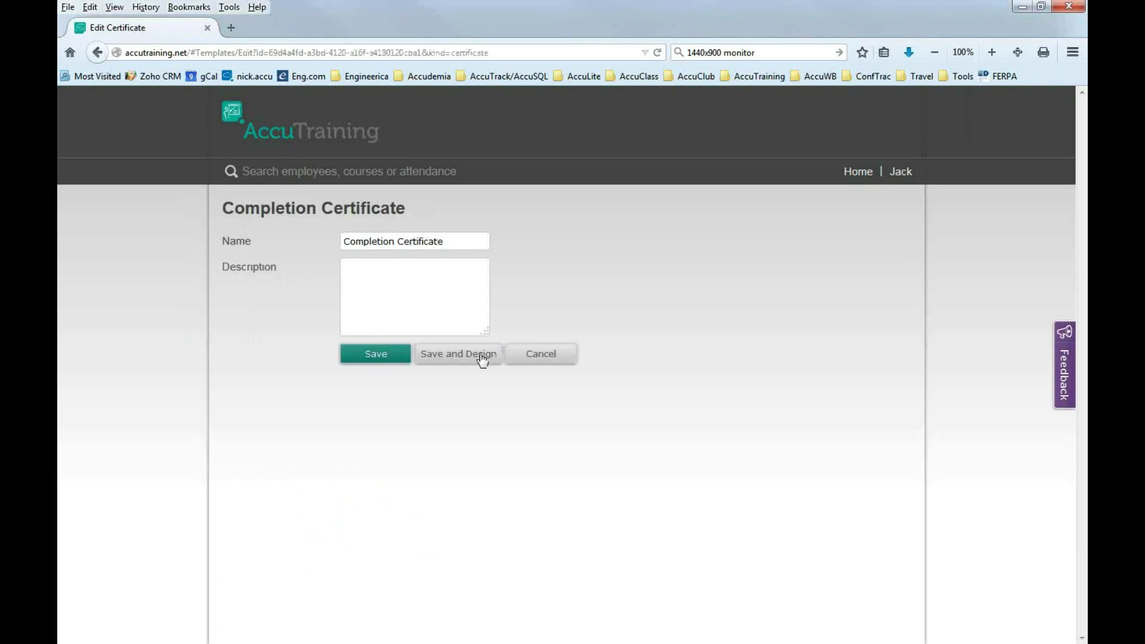
click(451, 356)
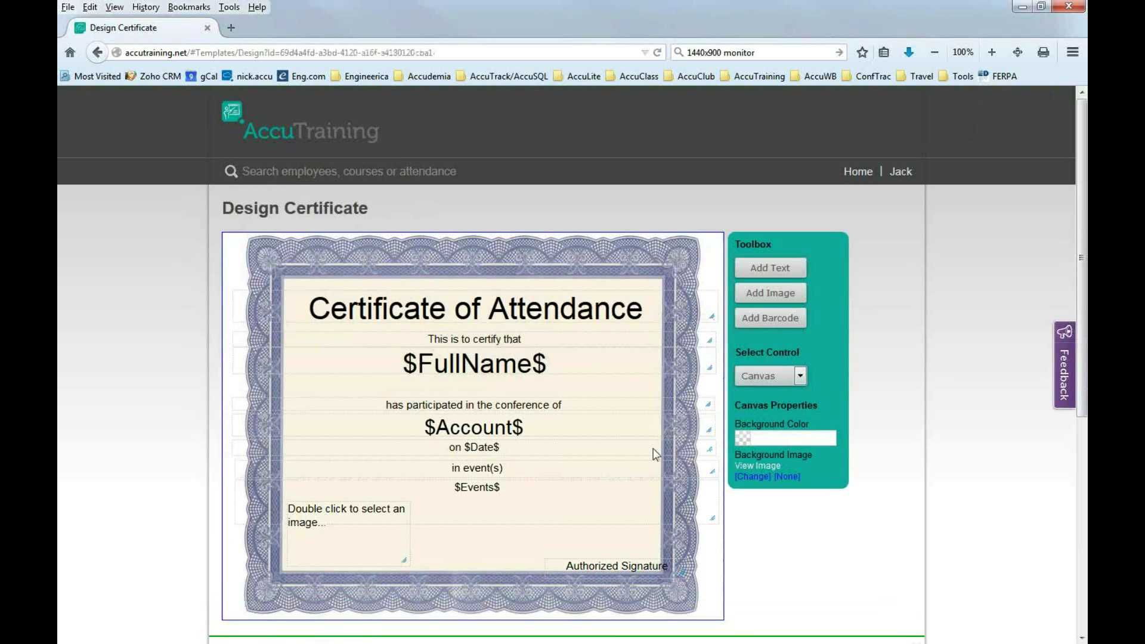
scroll(459, 522, down, 2)
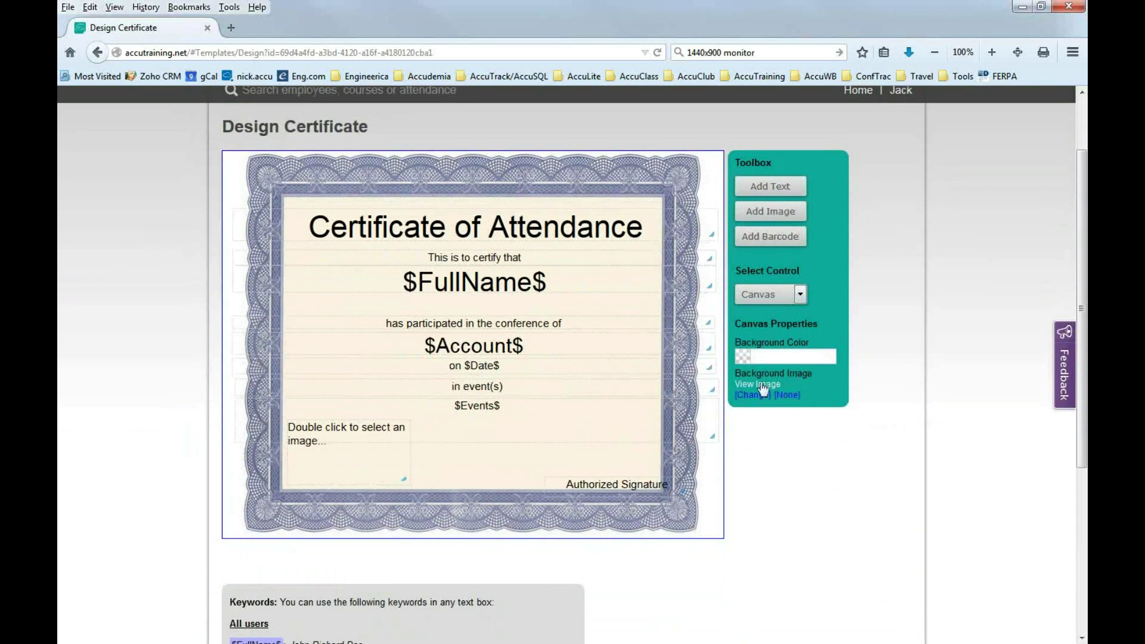
scroll(536, 497, down, 4)
scroll(538, 510, down, 3)
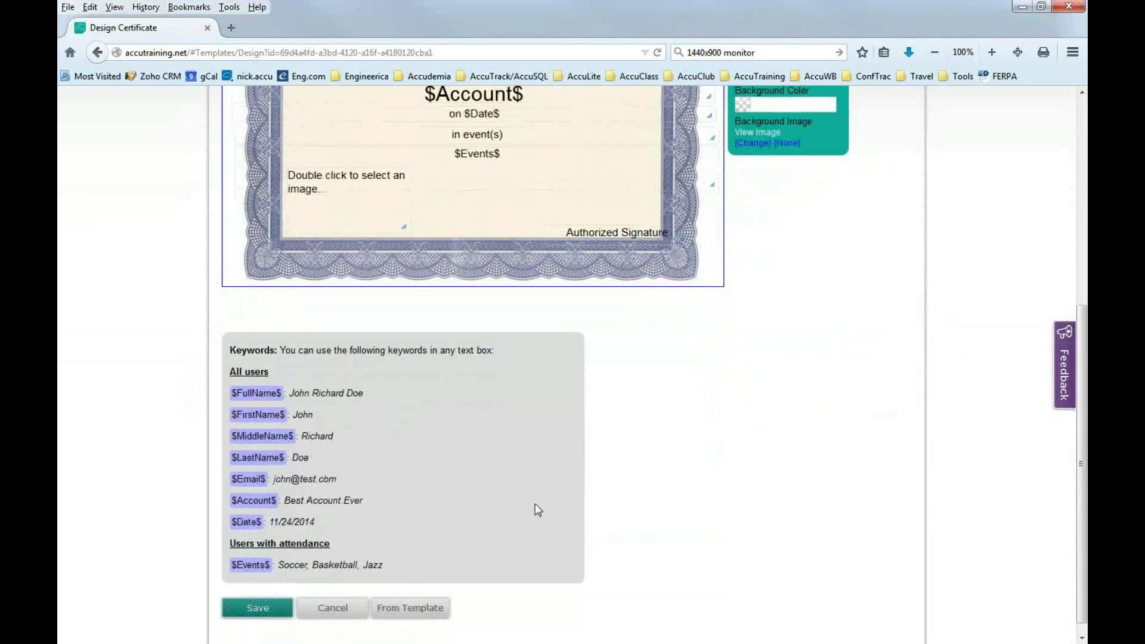
click(257, 596)
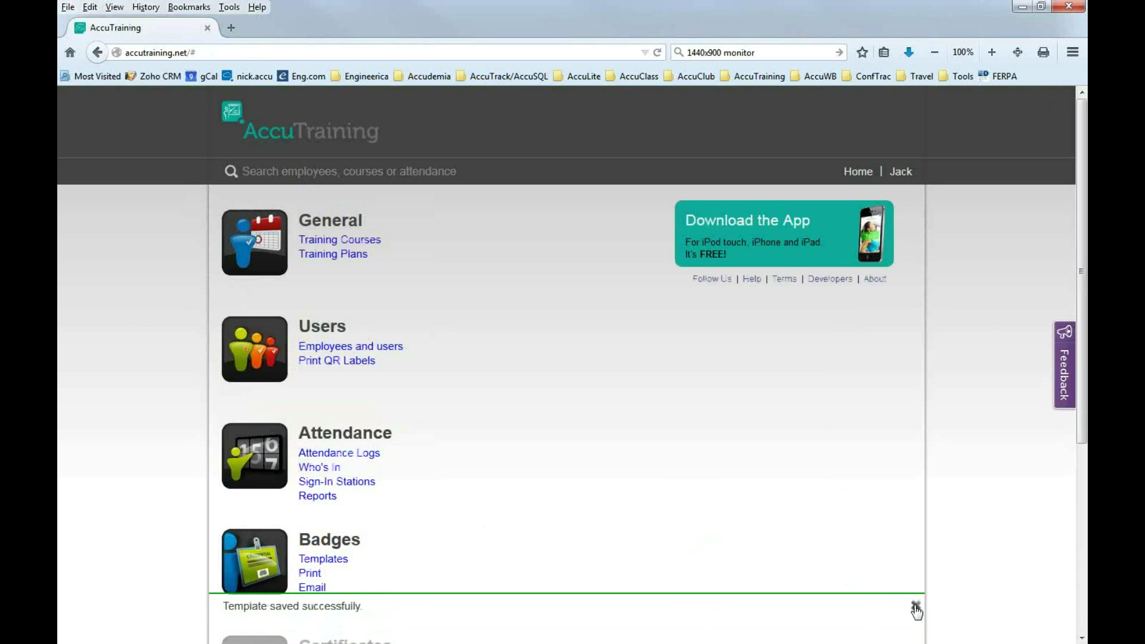
Set up Completion Certificate printing for employees with attendance.
click(915, 606)
scroll(572, 545, down, 5)
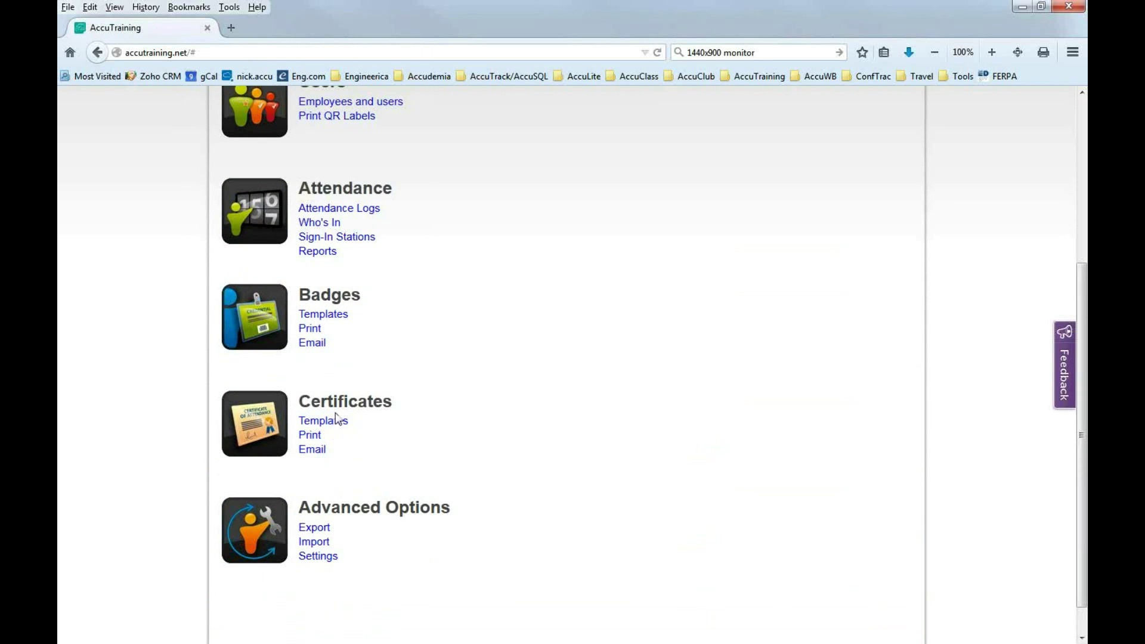
click(314, 441)
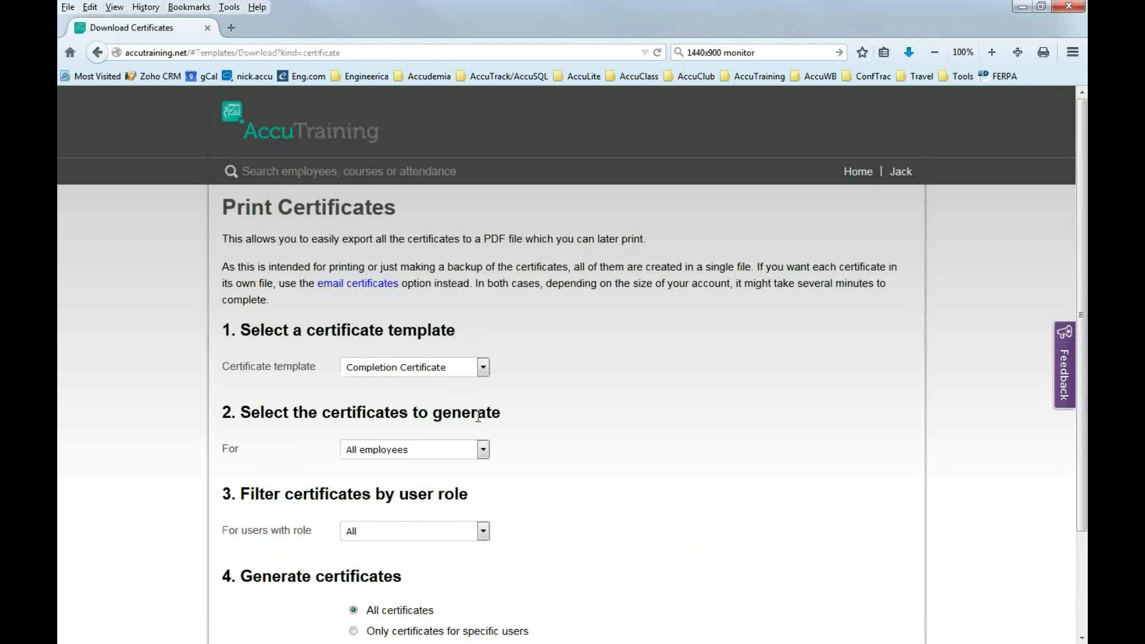
click(483, 367)
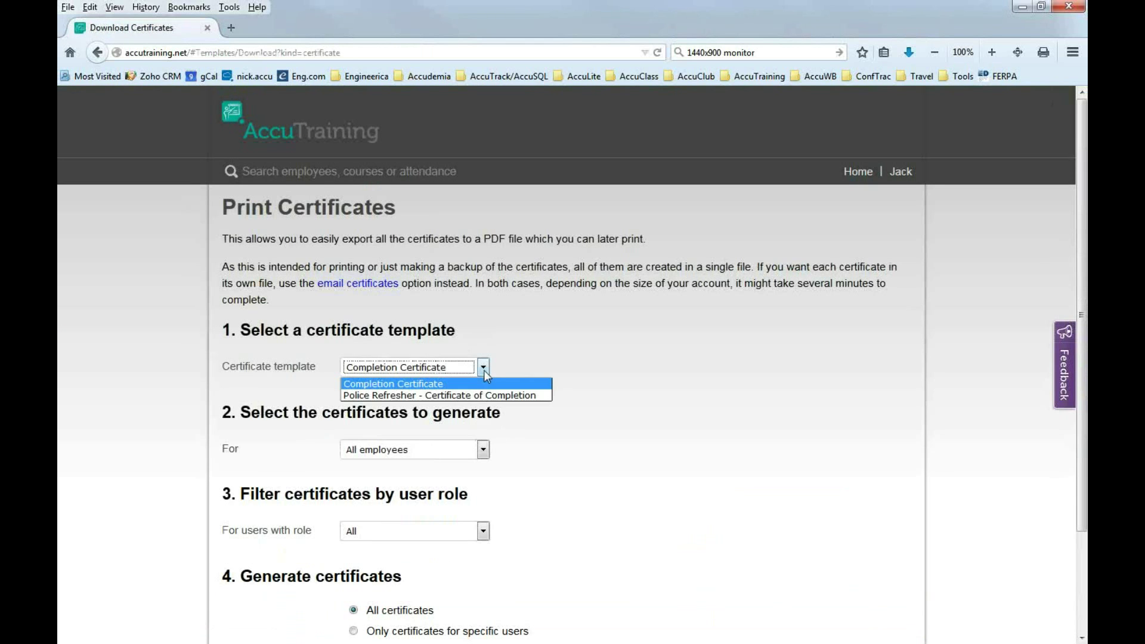
click(409, 384)
scroll(464, 376, down, 3)
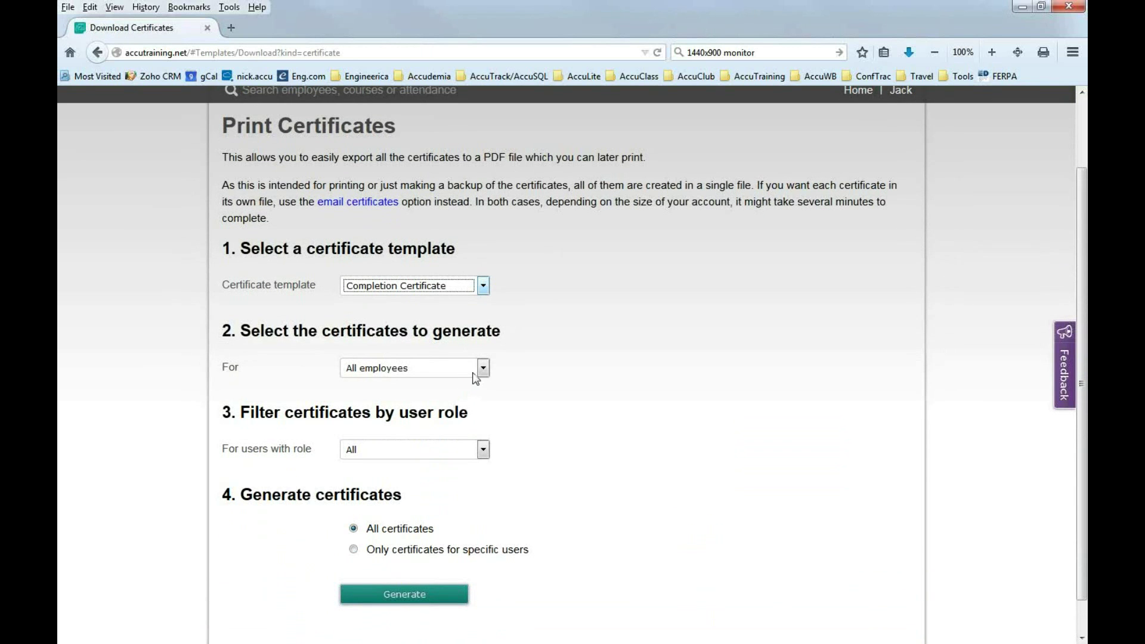
click(476, 375)
click(476, 371)
click(483, 368)
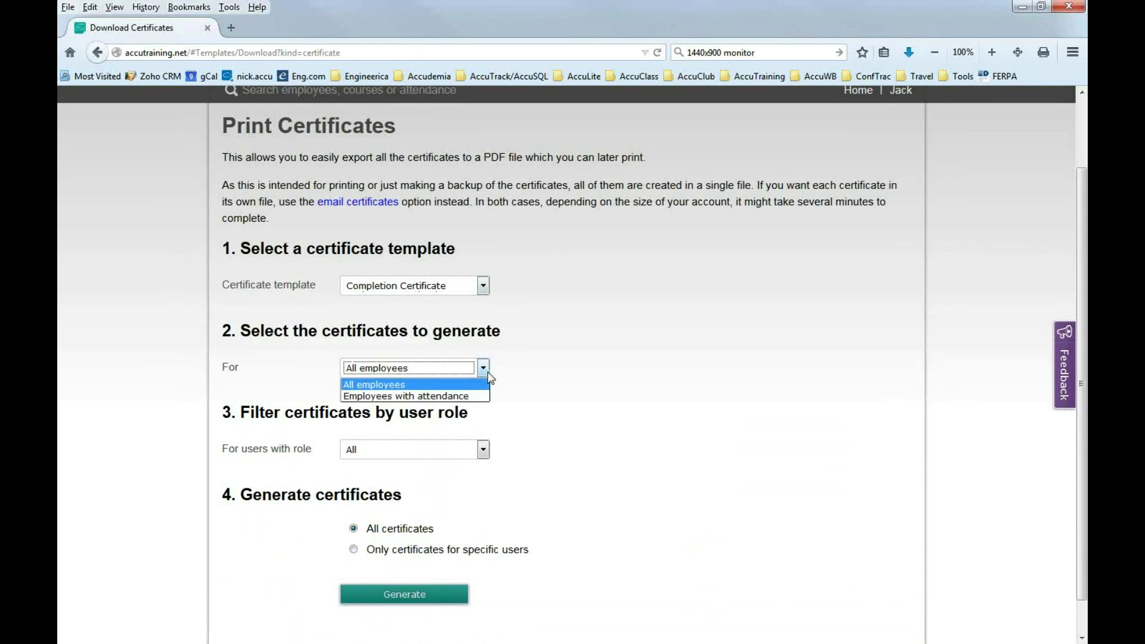
click(408, 397)
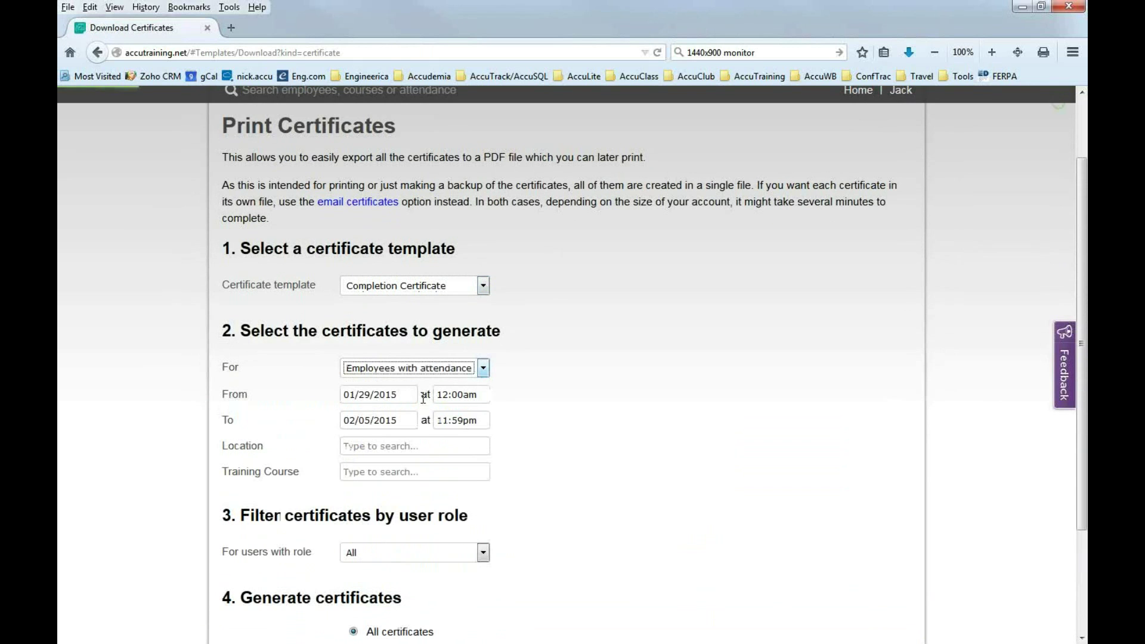
Limit certificates to the Employee role with end date 03/31/2015, and generate them.
scroll(519, 458, down, 3)
scroll(523, 458, down, 1)
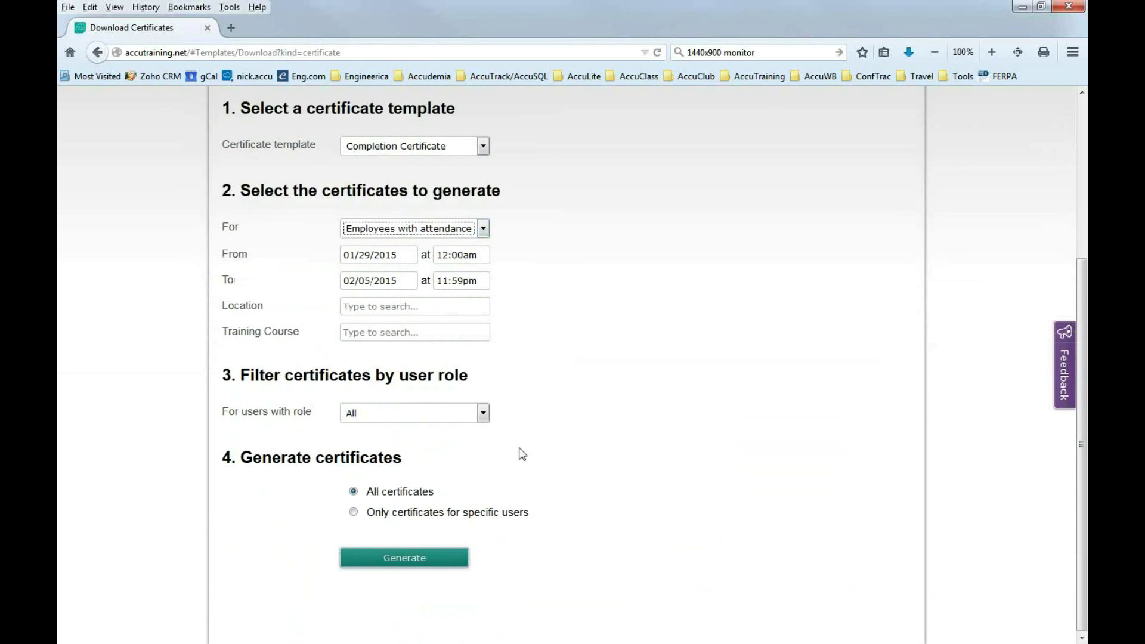
click(484, 415)
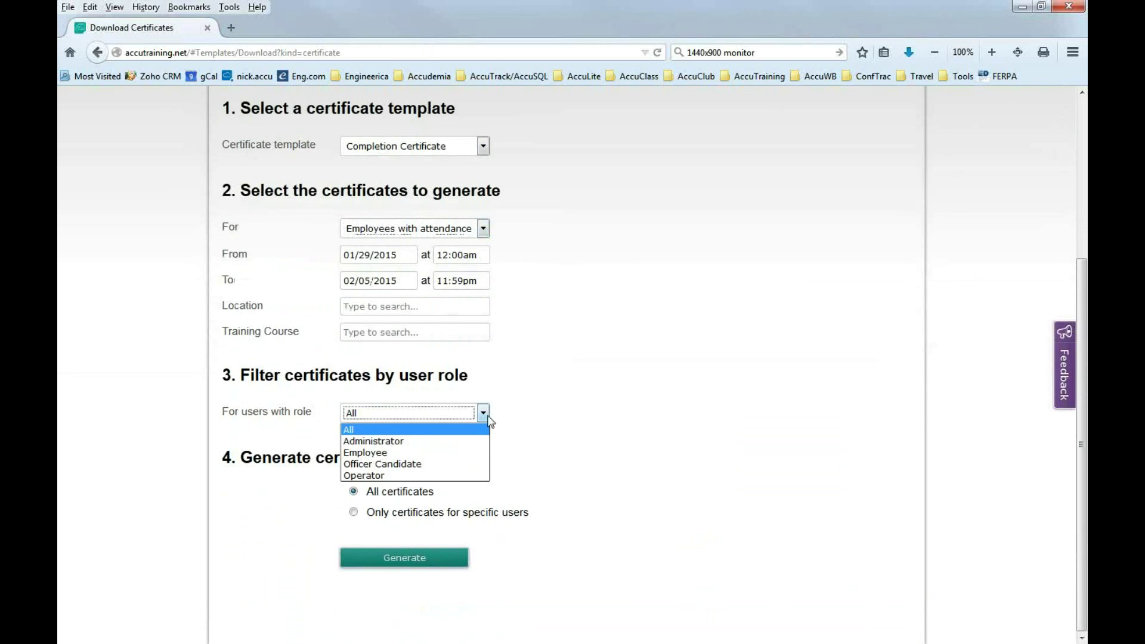
click(387, 453)
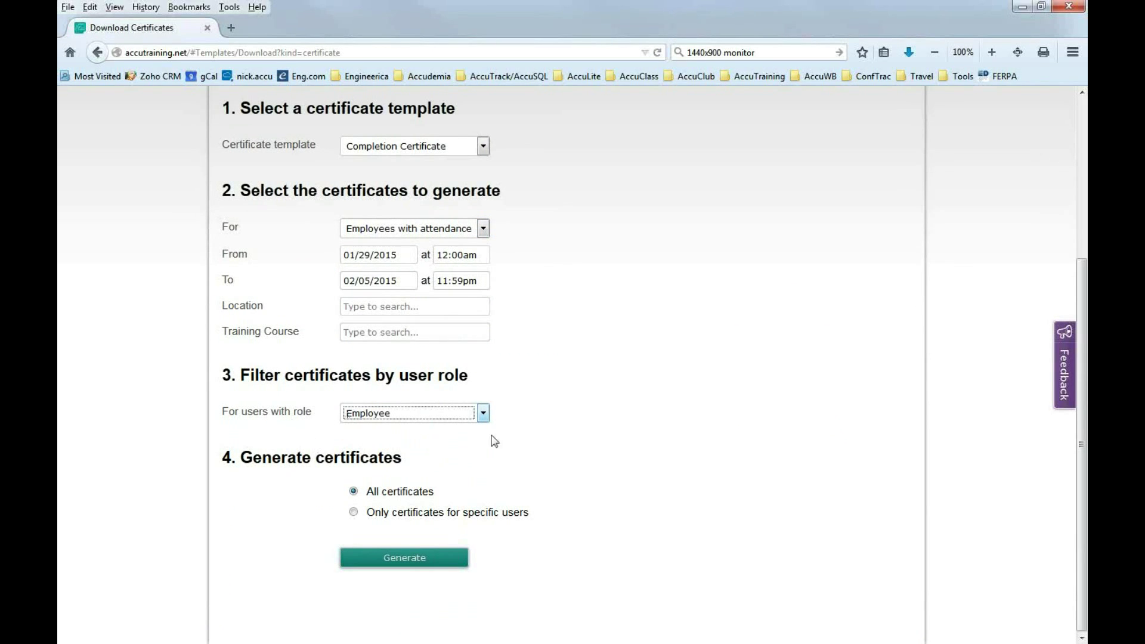
click(535, 421)
click(374, 284)
click(543, 407)
click(405, 560)
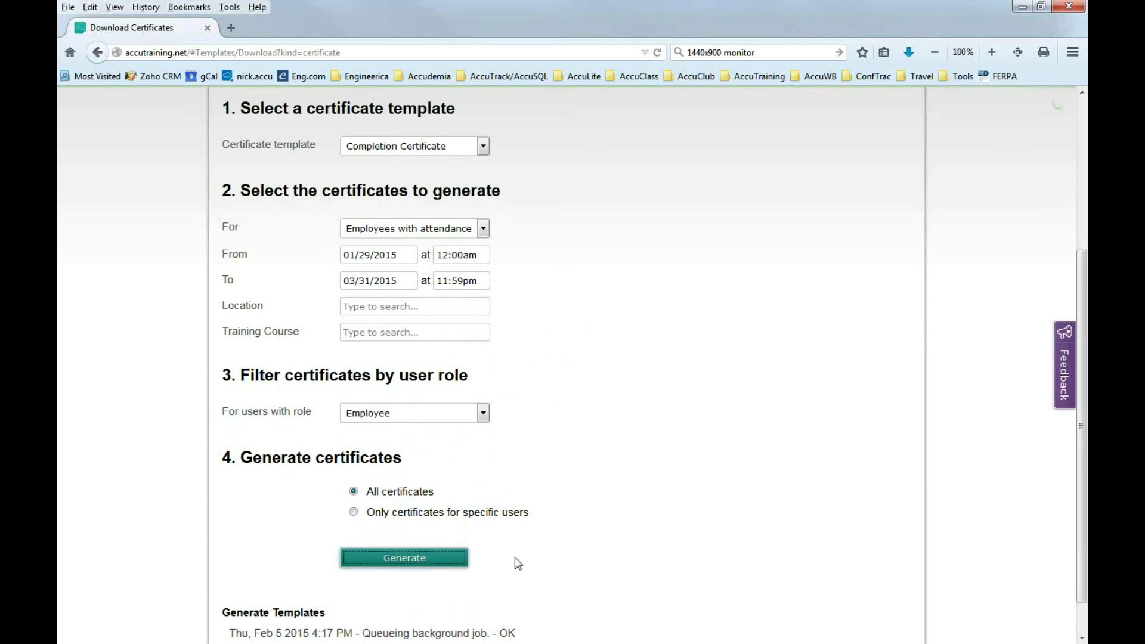
scroll(514, 557, down, 1)
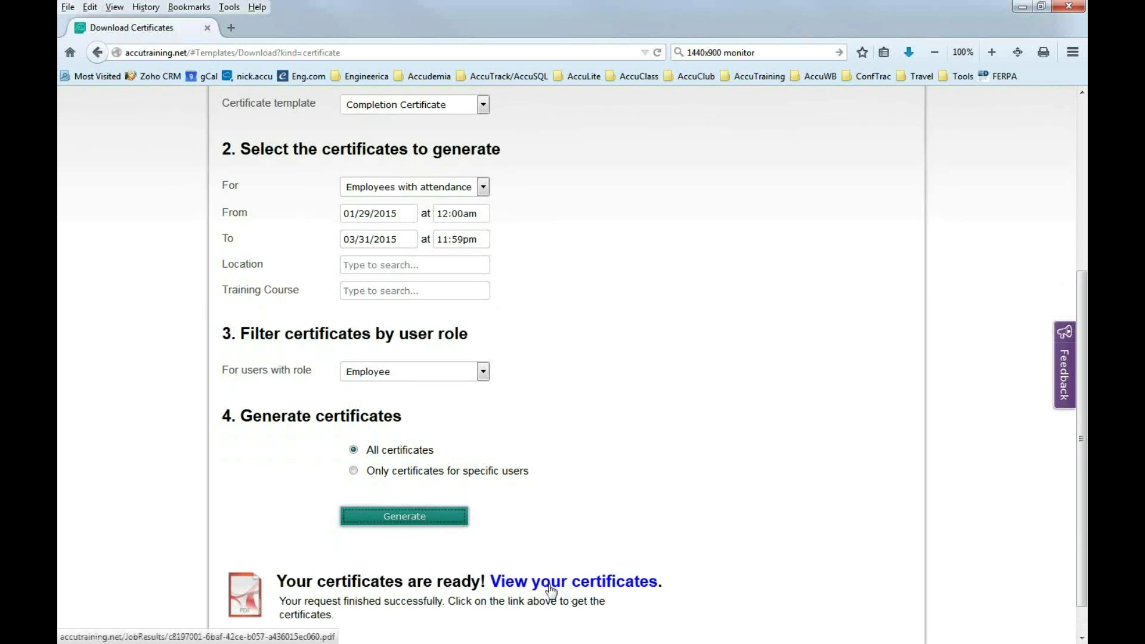
Check the first certificate PDF, then regenerate Completion Certificates for all employees.
click(550, 591)
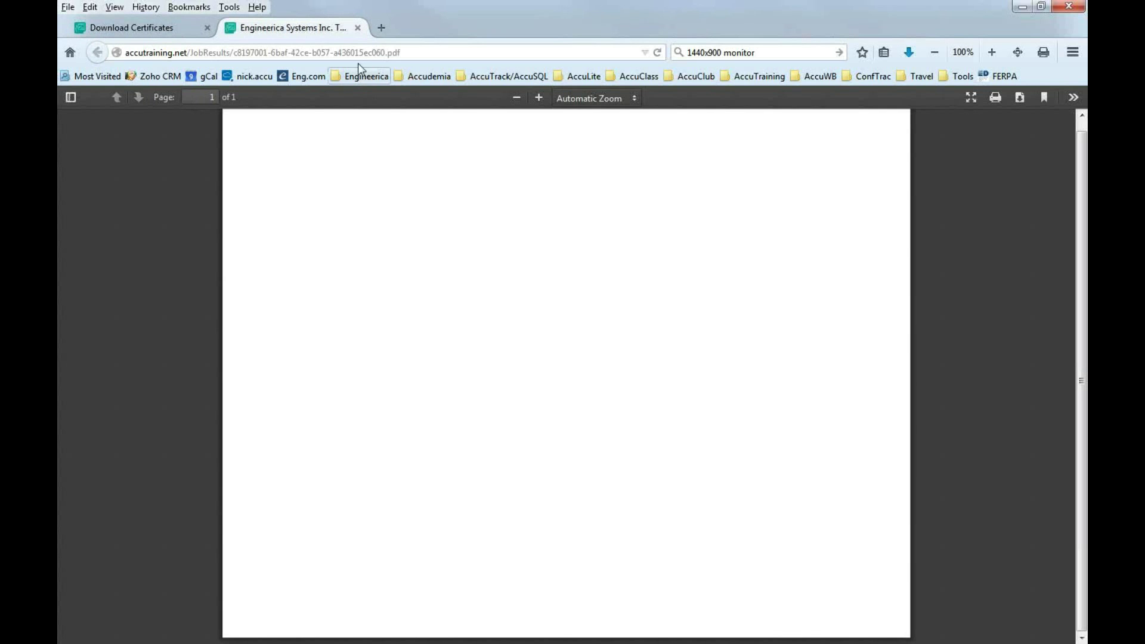
click(360, 30)
click(523, 472)
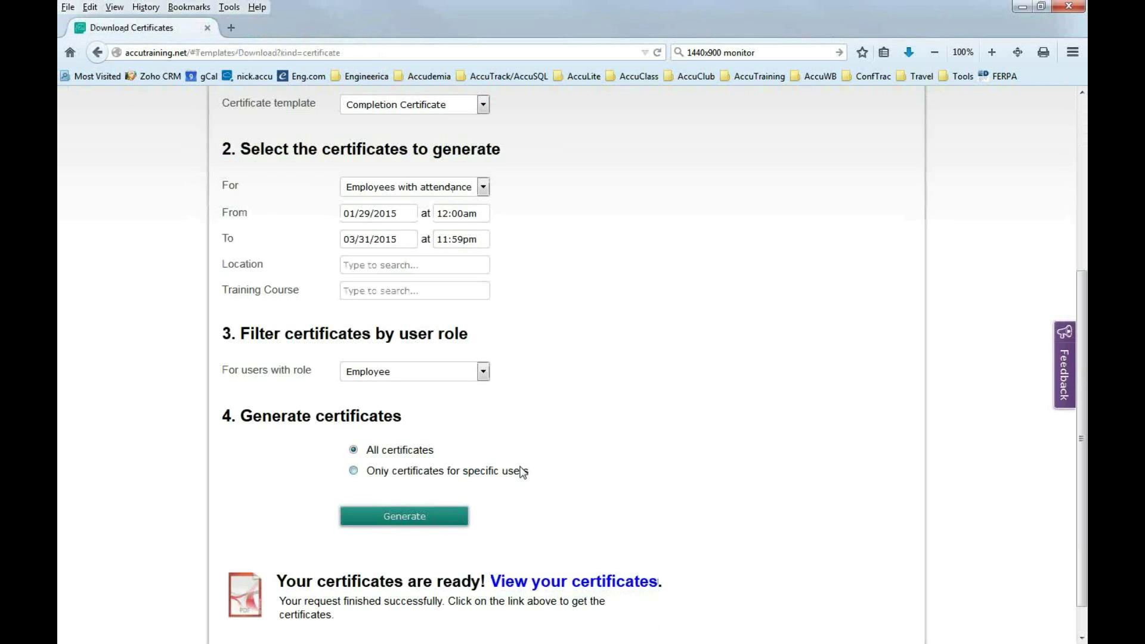
scroll(523, 472, up, 2)
click(483, 350)
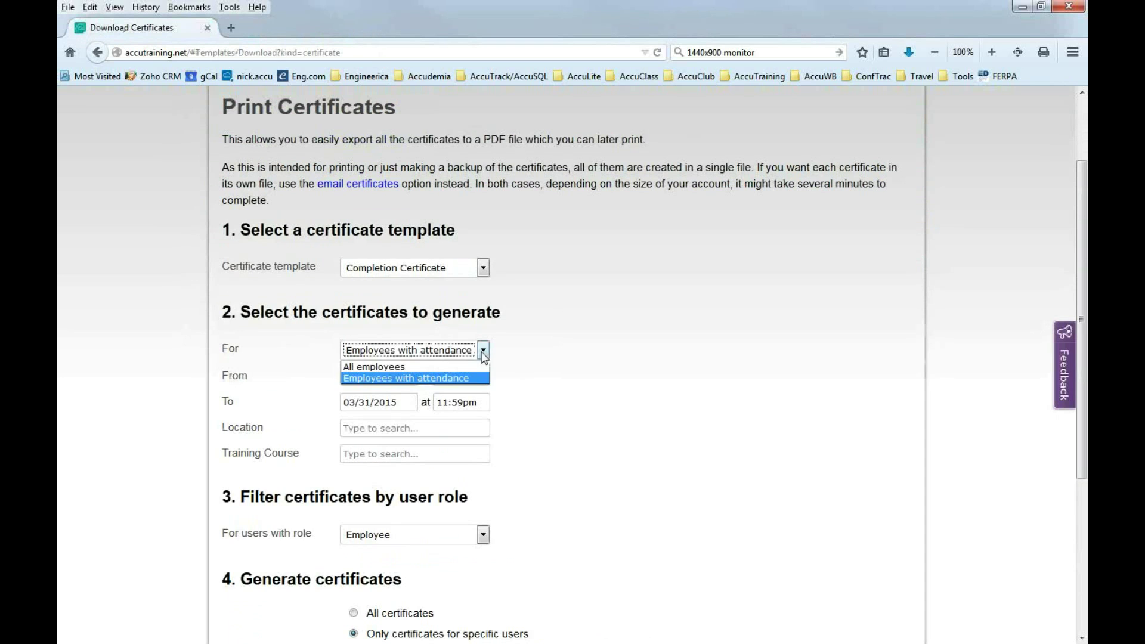
click(415, 372)
scroll(561, 499, down, 4)
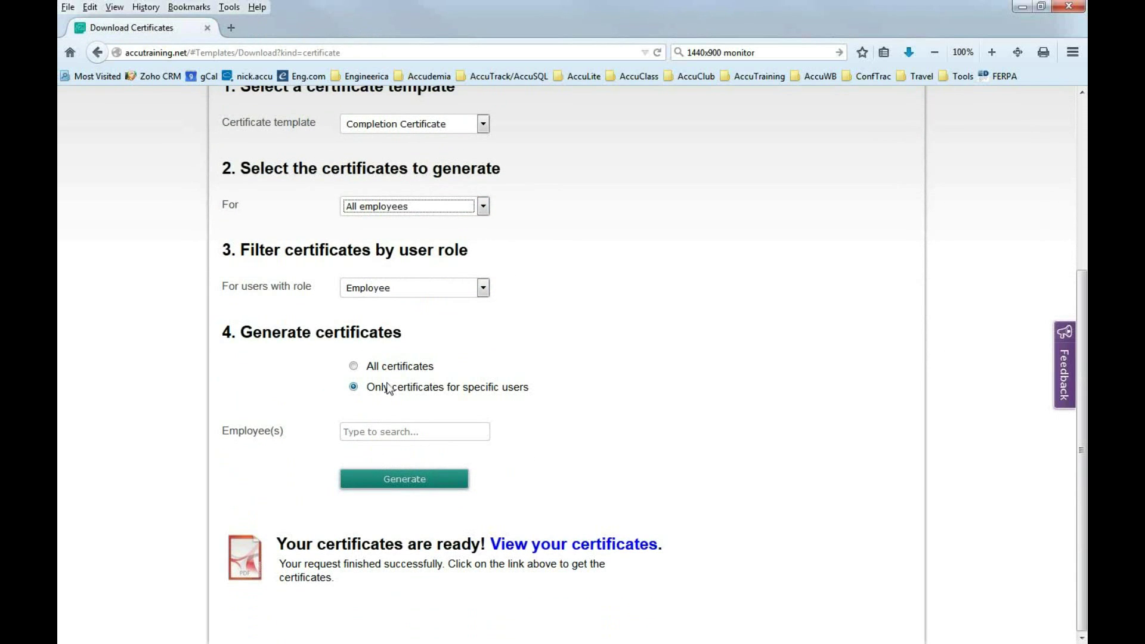
click(395, 367)
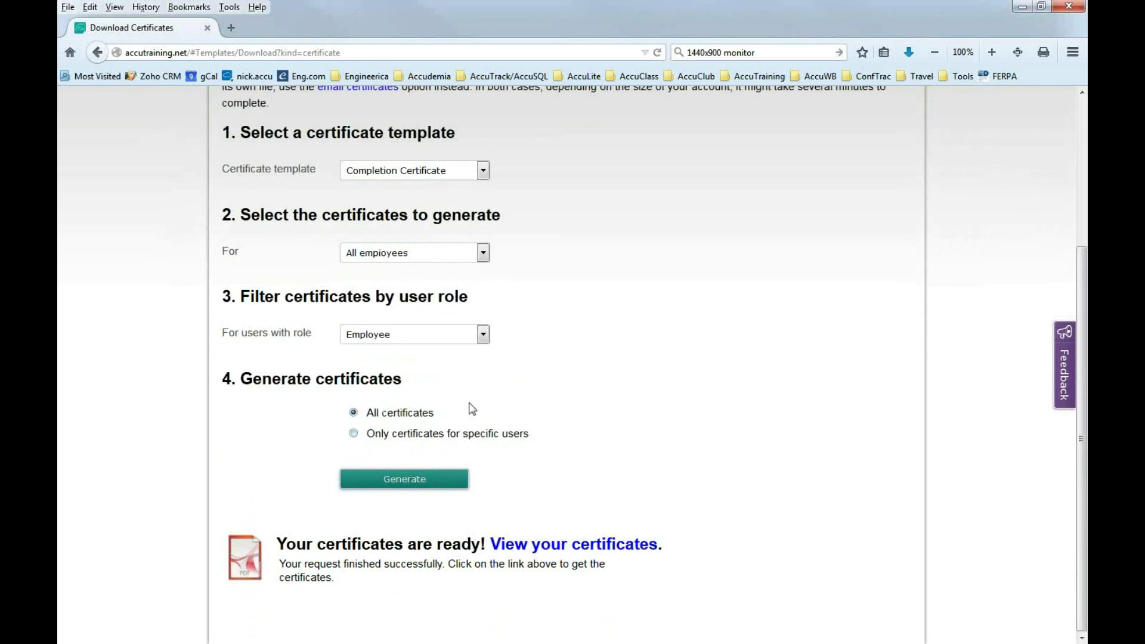
click(433, 484)
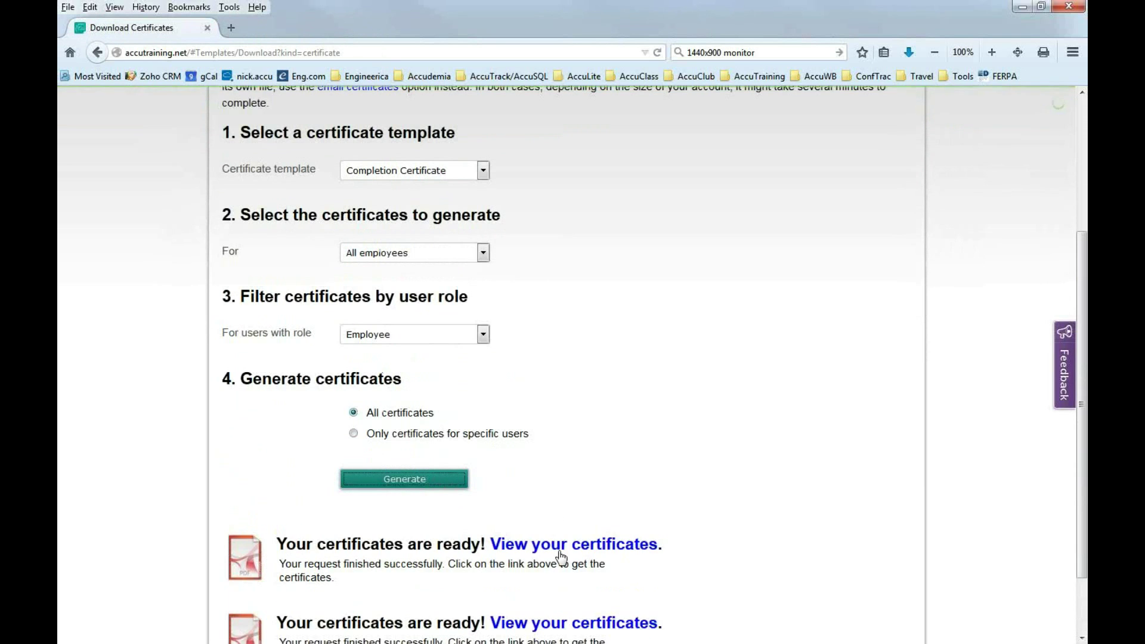
Page through all six pages of the certificate PDF, then close it.
click(553, 552)
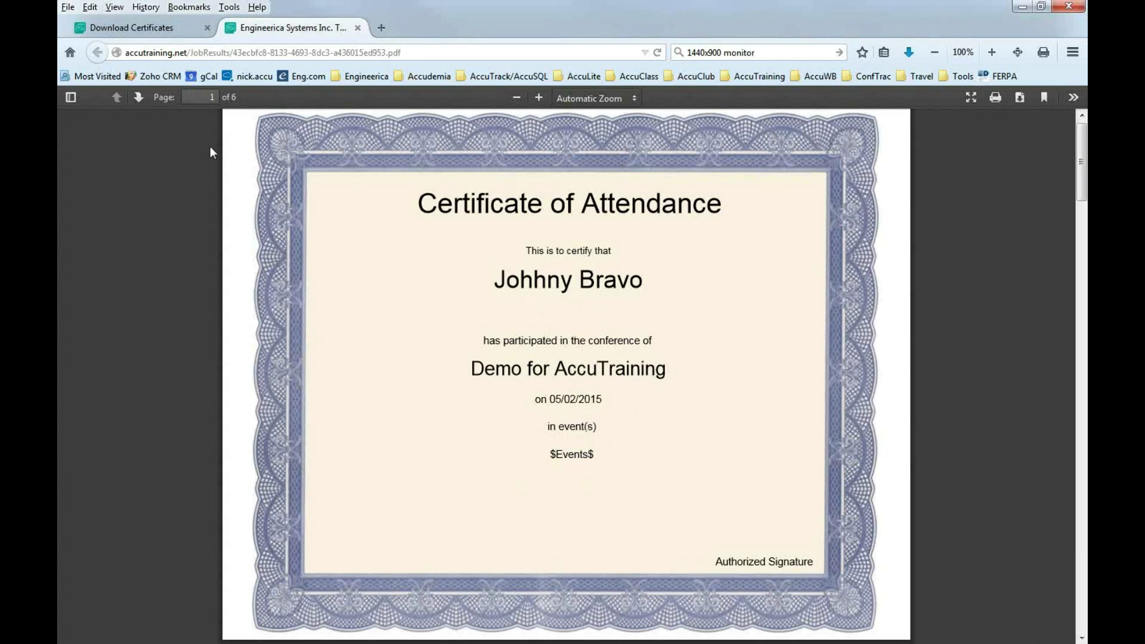
click(142, 99)
click(142, 99)
click(142, 99)
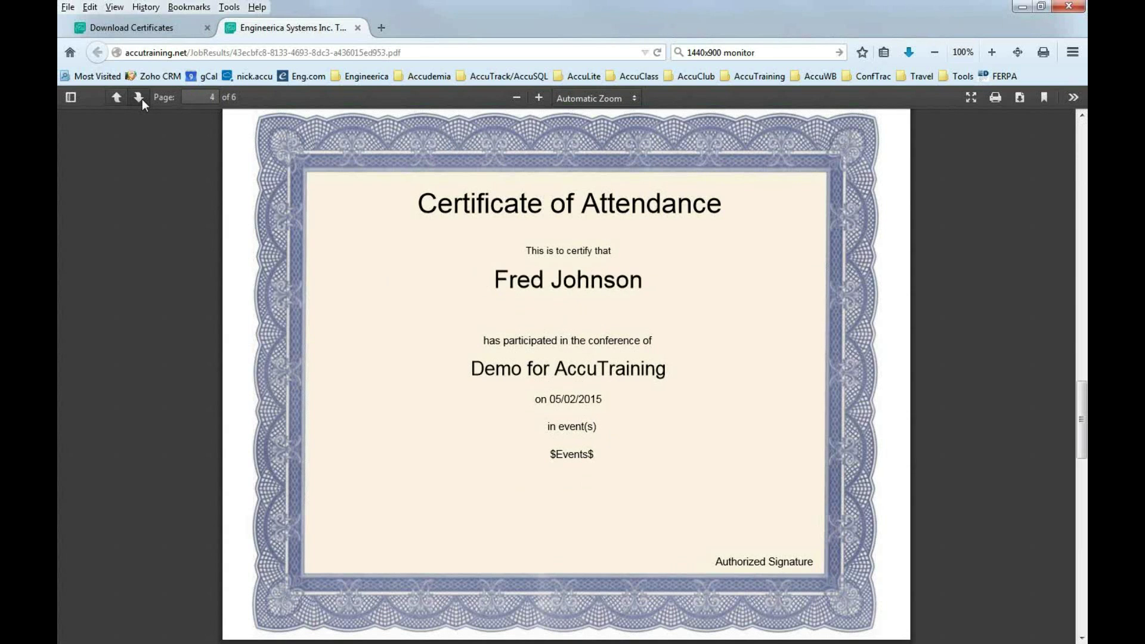
click(141, 100)
click(141, 100)
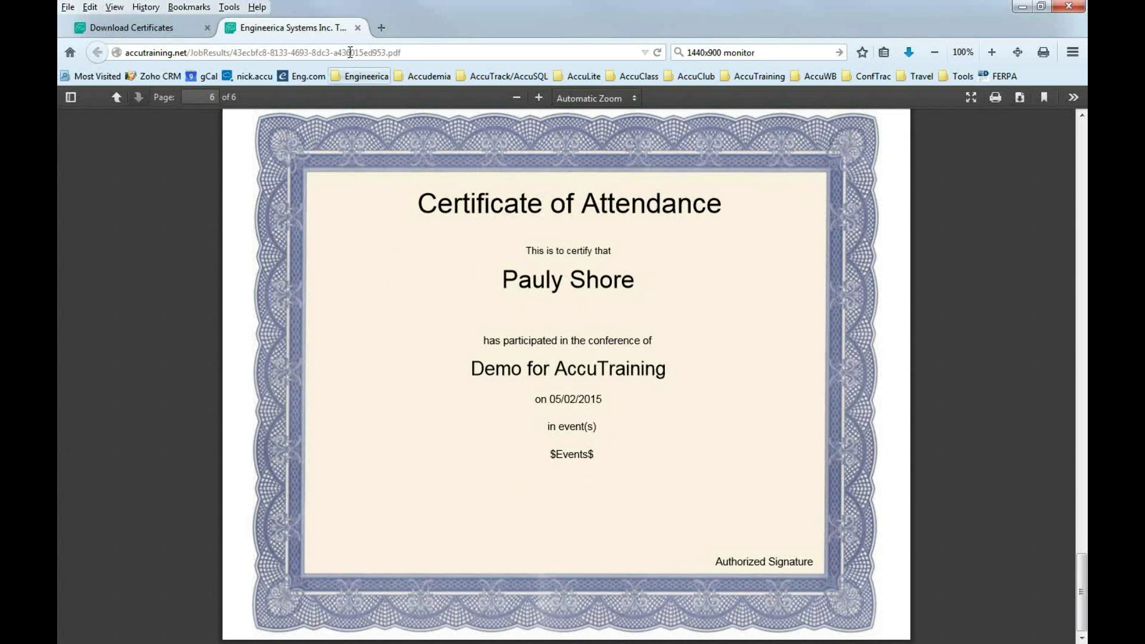
click(358, 28)
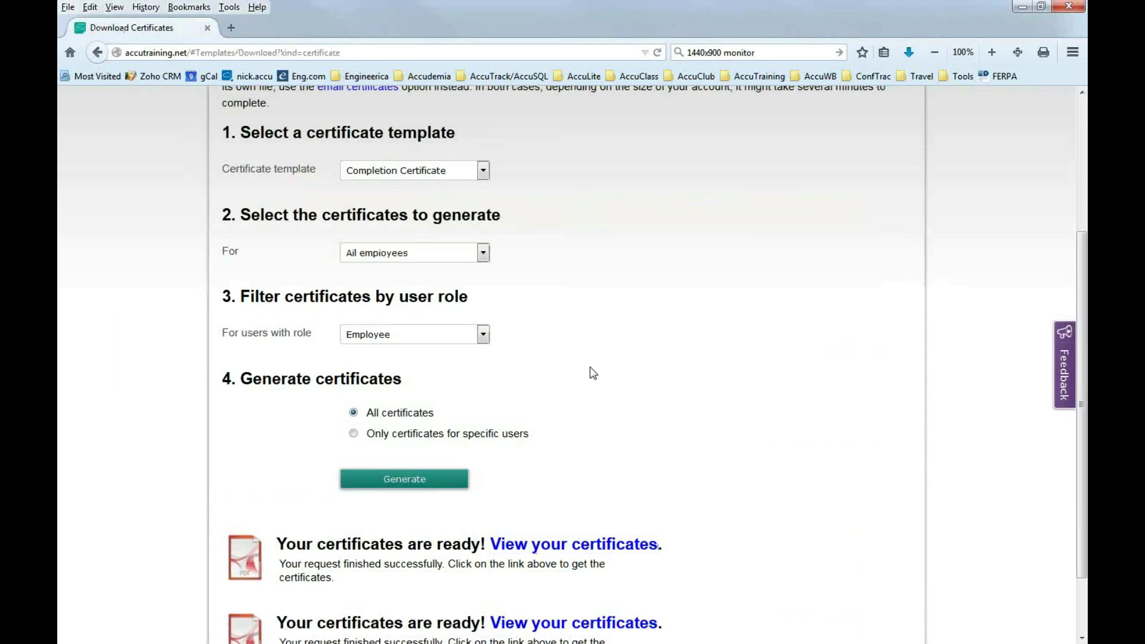
scroll(591, 368, up, 3)
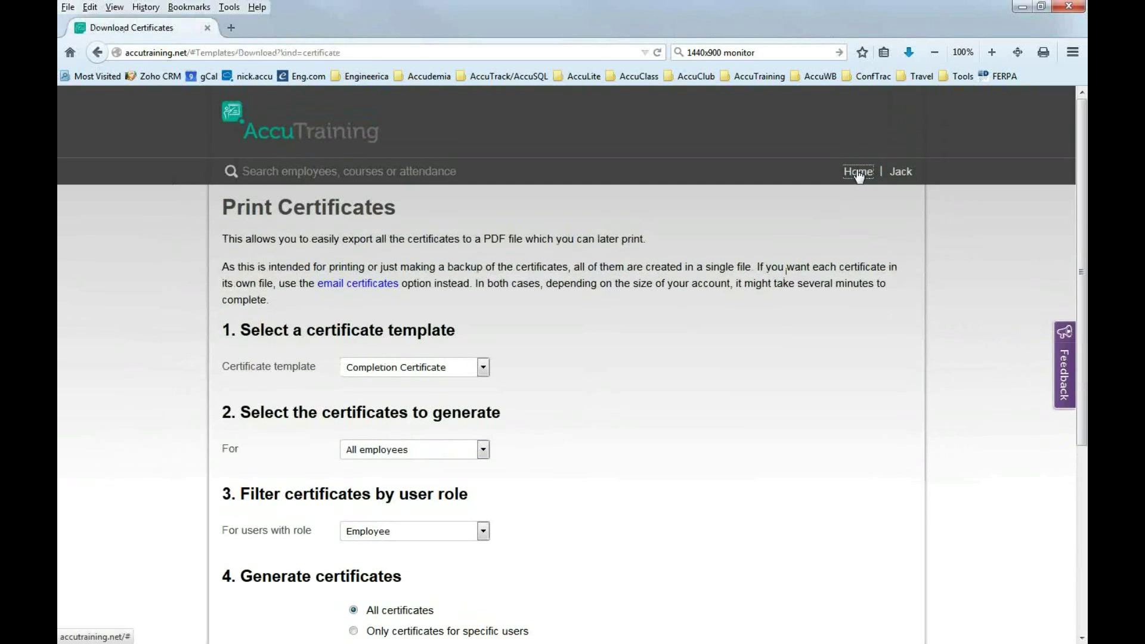
Check the Arson Case Management course's sessions, then reopen the Training Courses list.
click(858, 171)
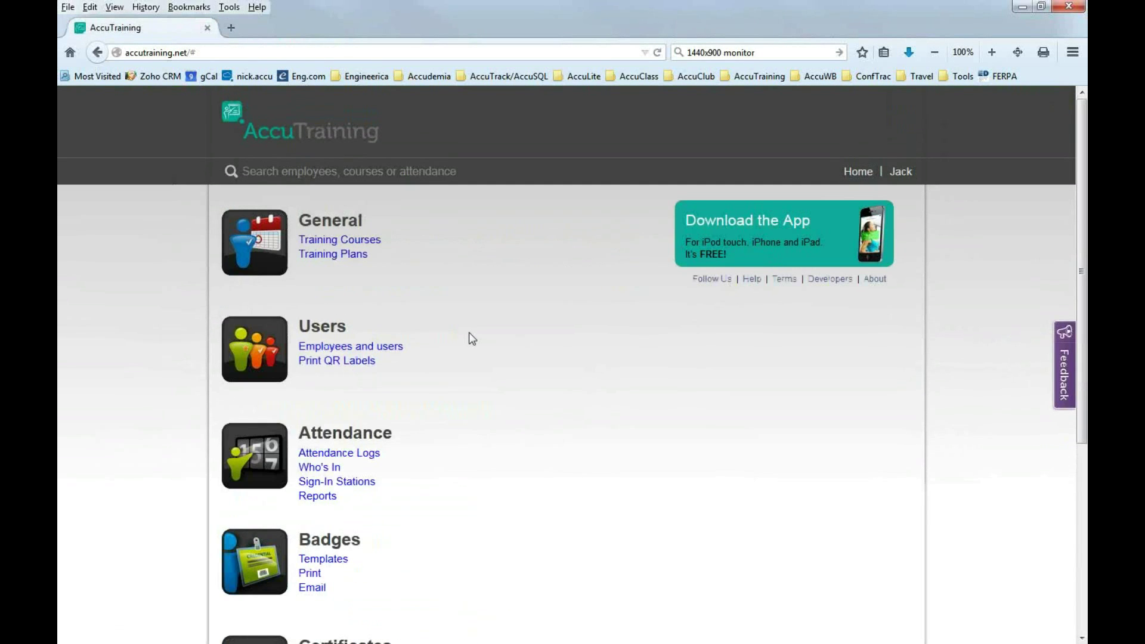
scroll(478, 383, down, 3)
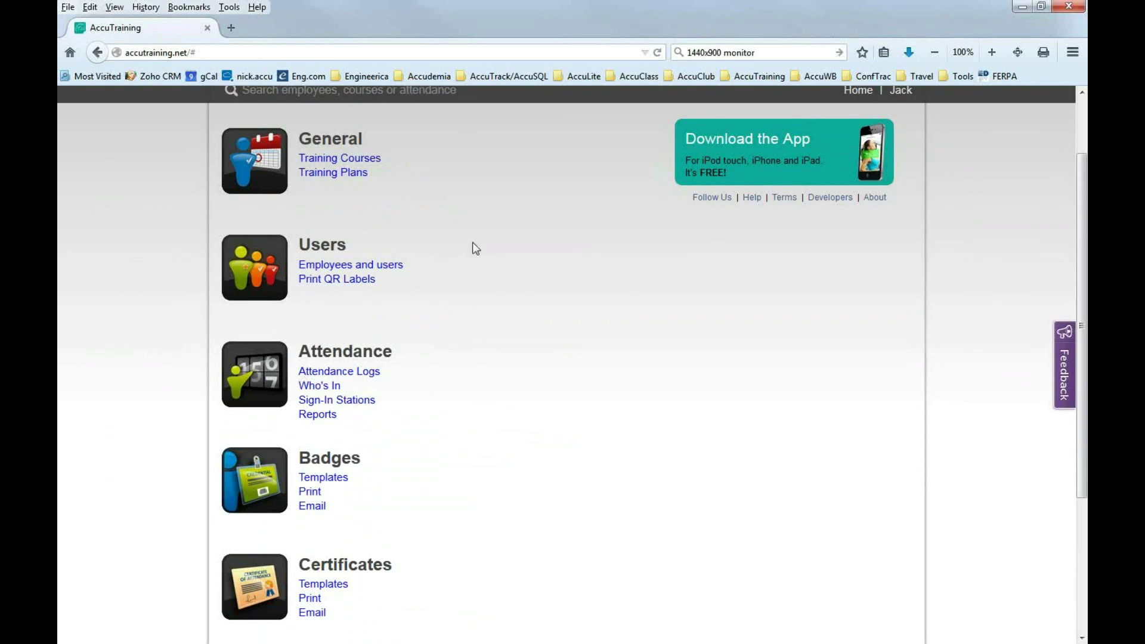
click(364, 158)
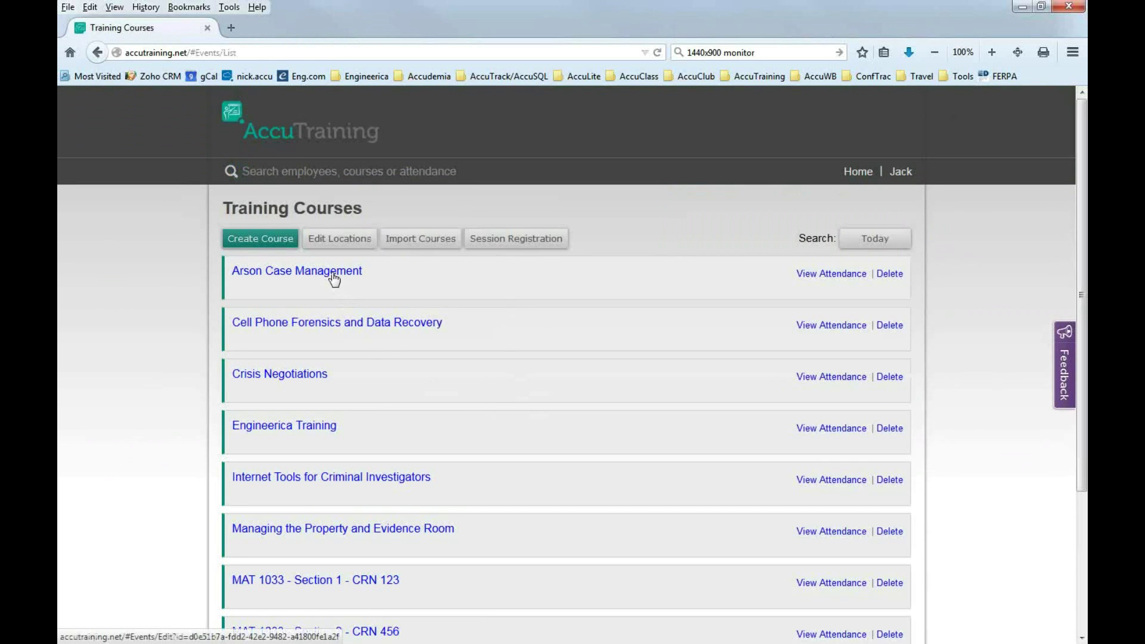
click(300, 275)
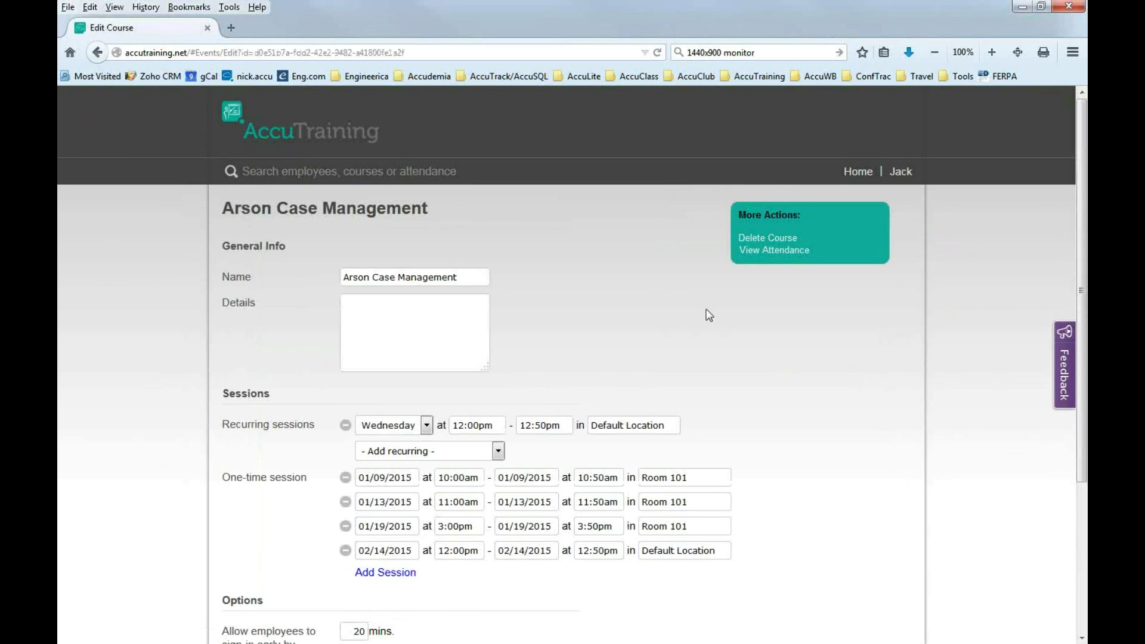
click(872, 179)
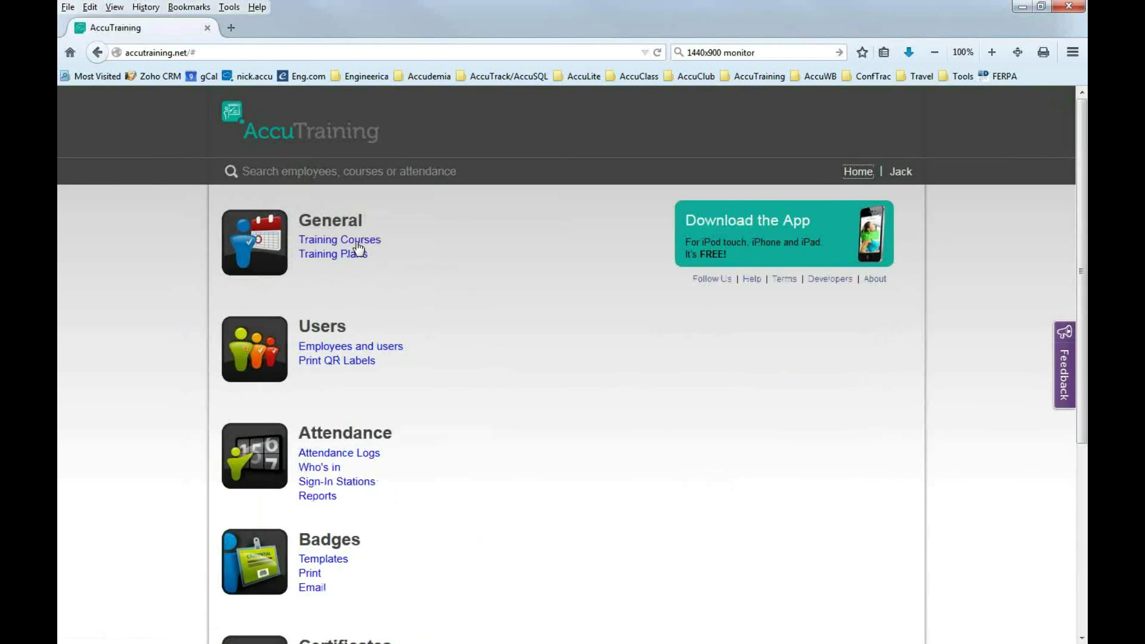
click(346, 239)
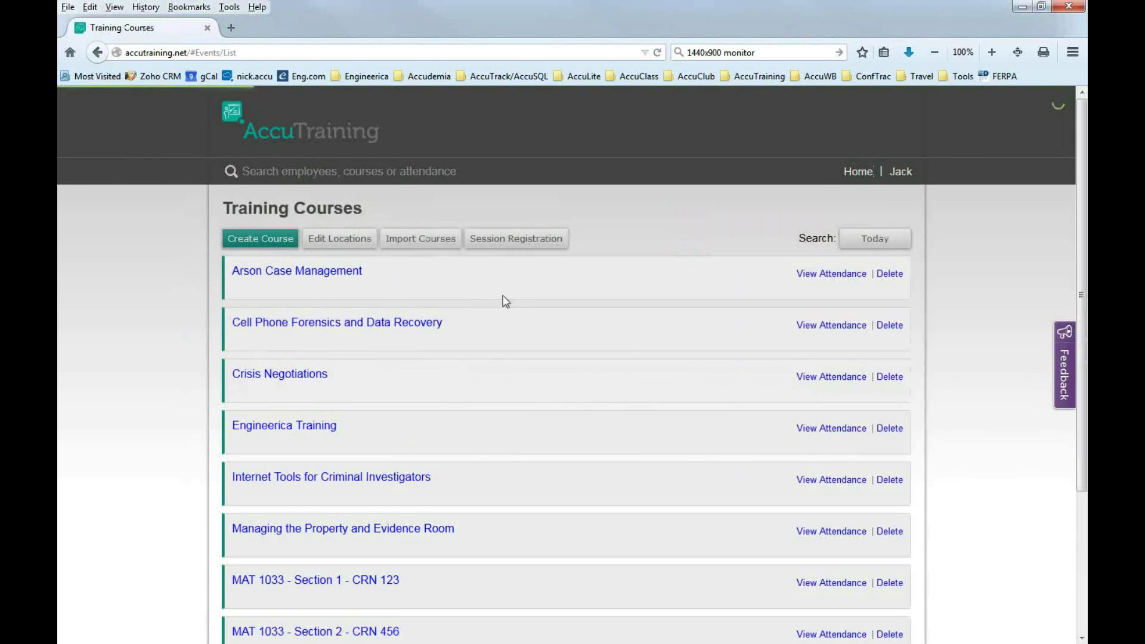
Look up the 02/14/2015 Arson Case Management session in Session Registration.
click(503, 246)
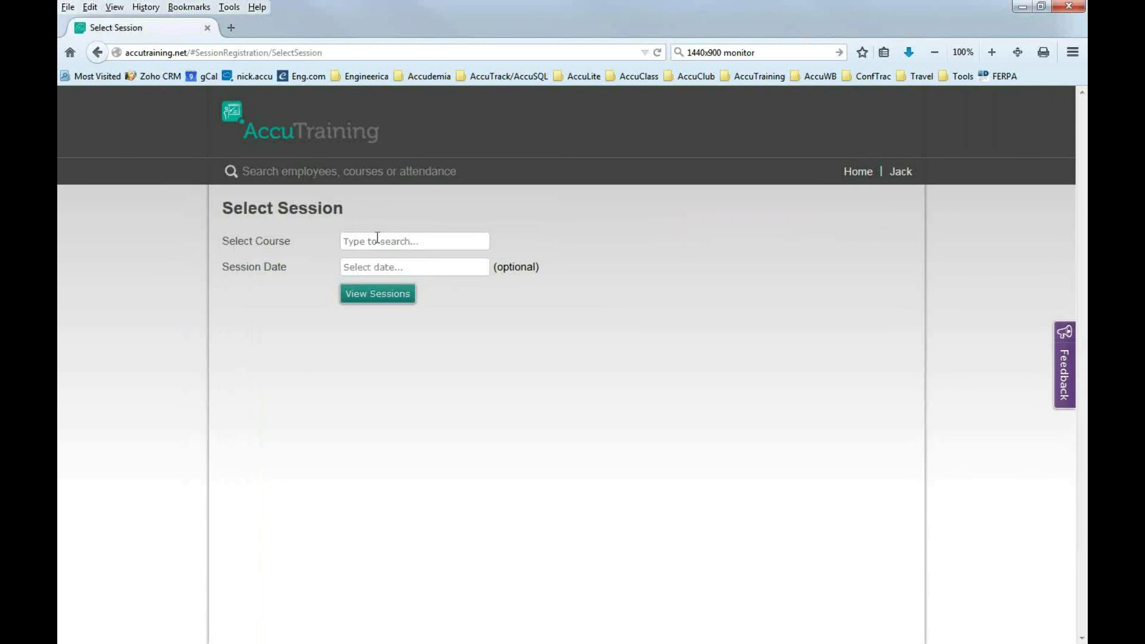
click(358, 246)
text(arso)
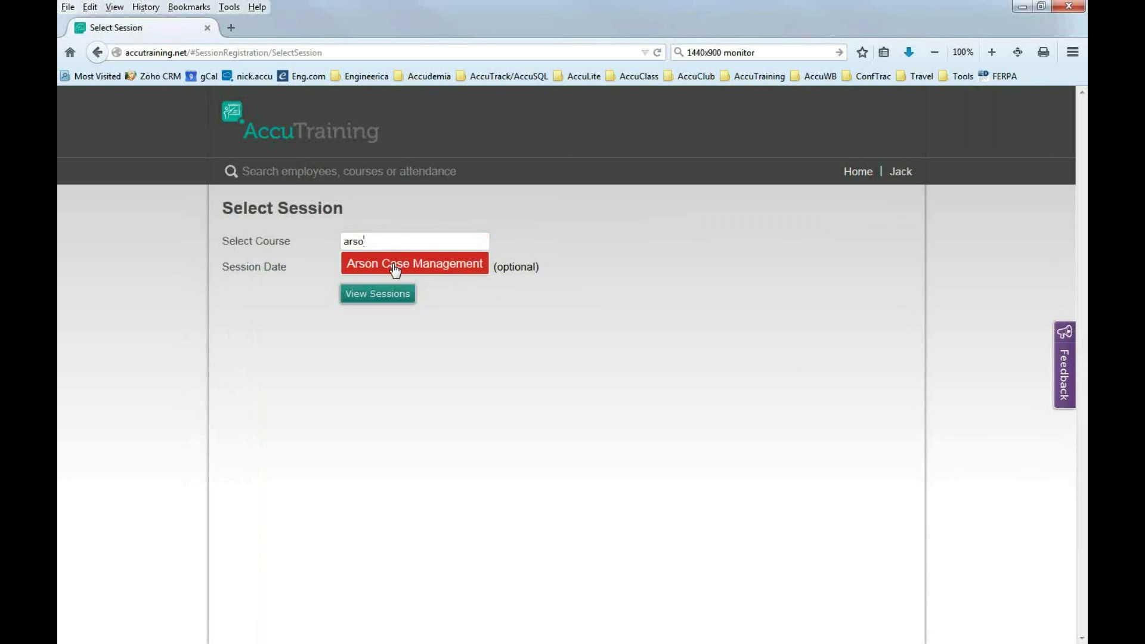
click(394, 269)
click(377, 269)
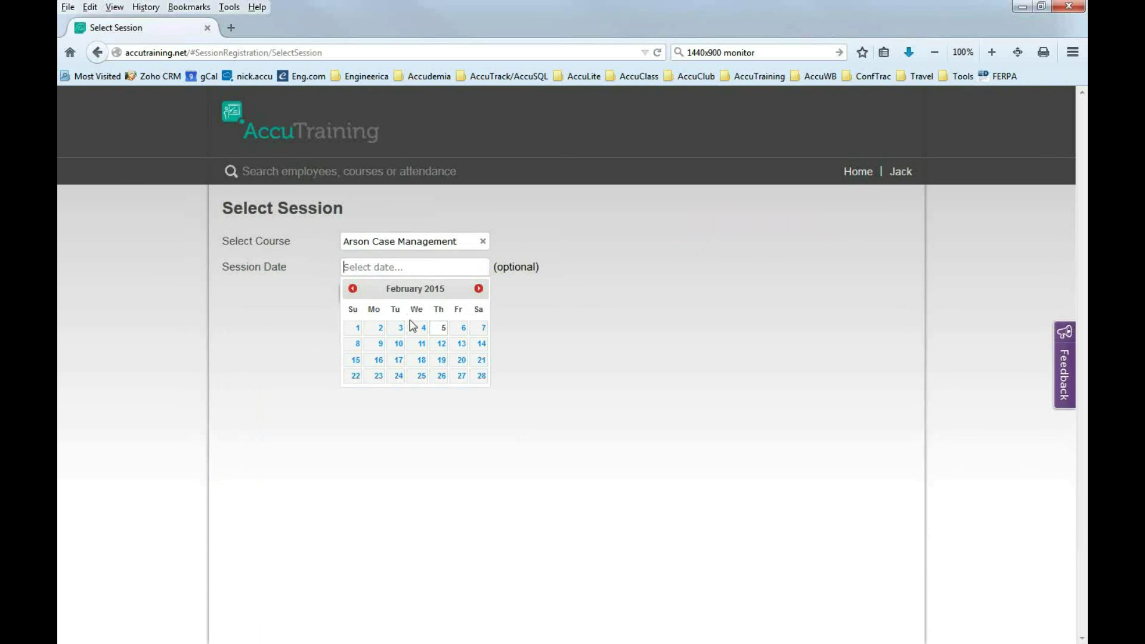
click(481, 346)
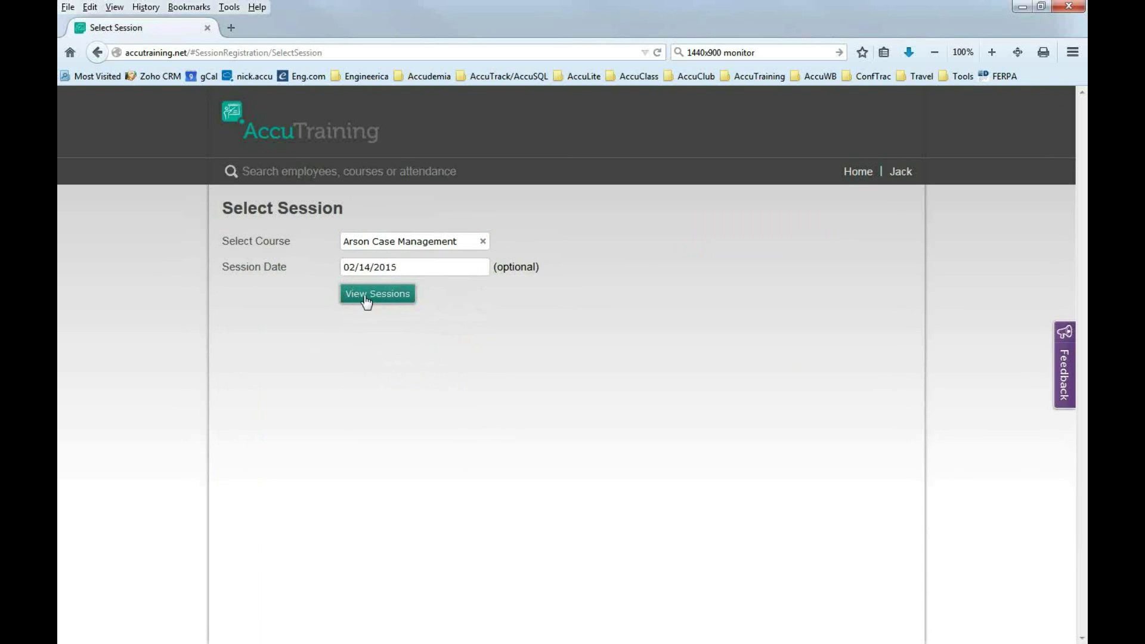
click(368, 300)
click(433, 371)
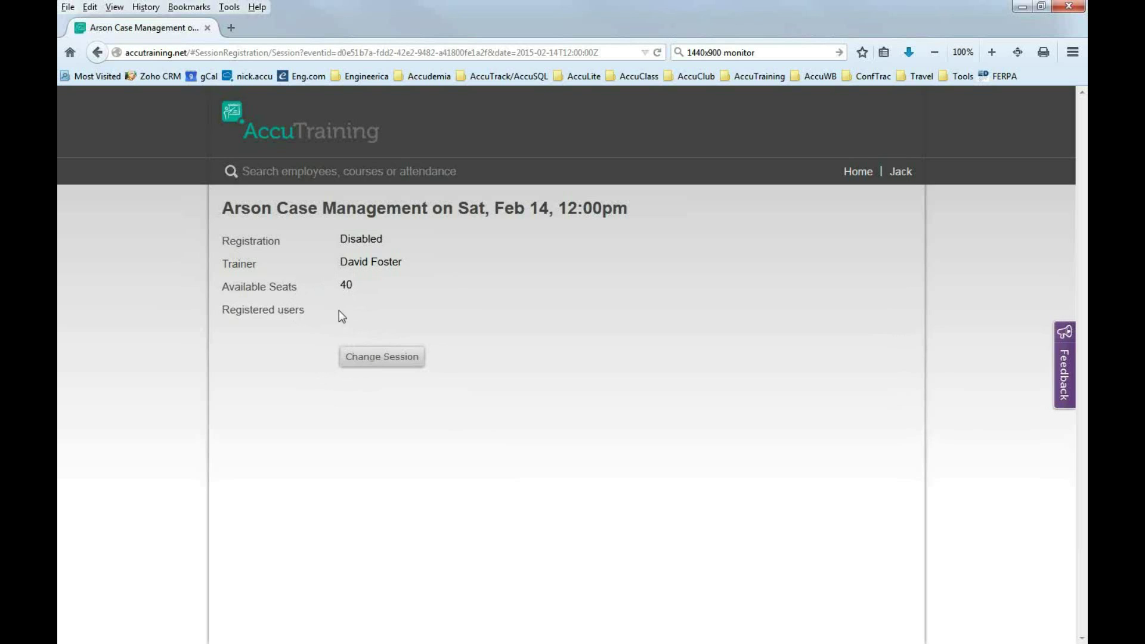
click(374, 364)
Reopen the Feb 14 Arson session: registration is disabled, 40 seats. Then return home.
click(375, 243)
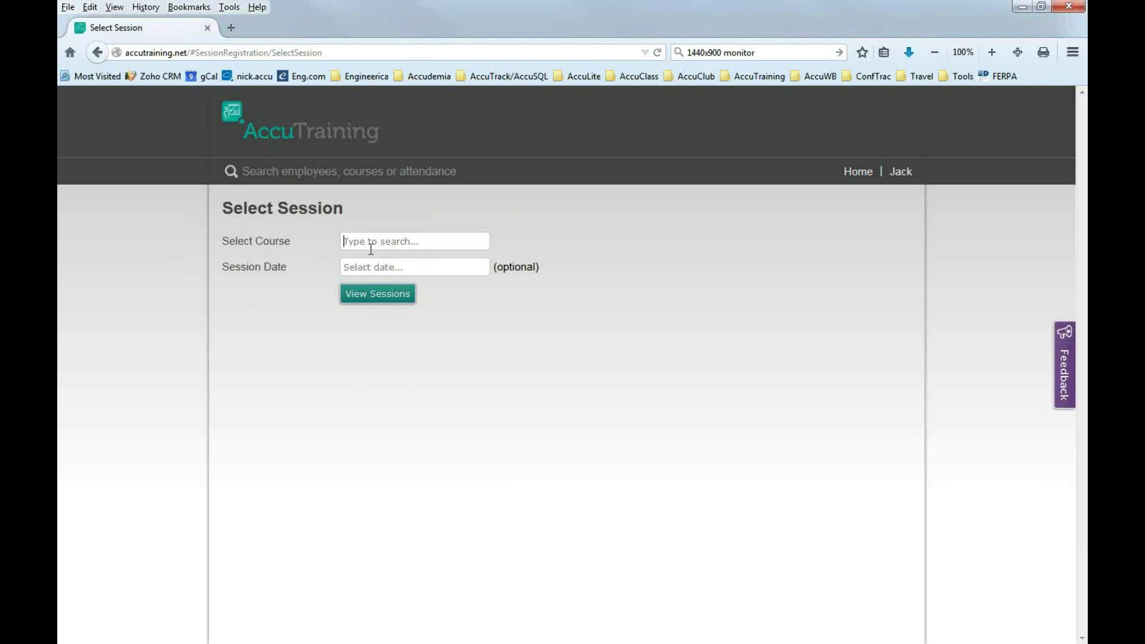
text(arson)
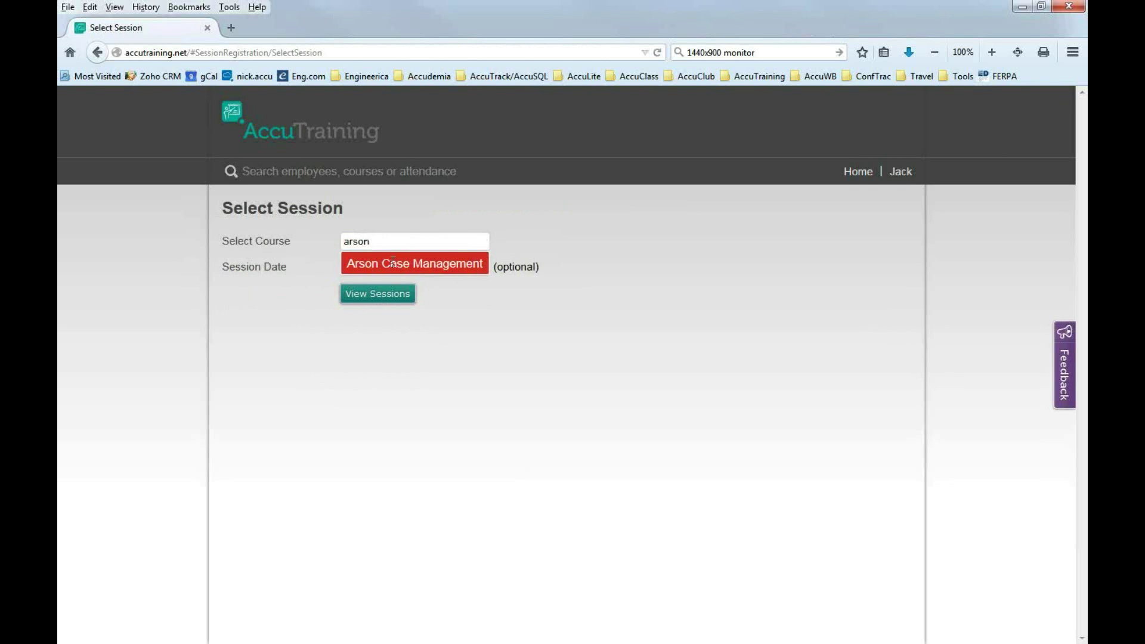
click(394, 264)
click(378, 267)
click(475, 342)
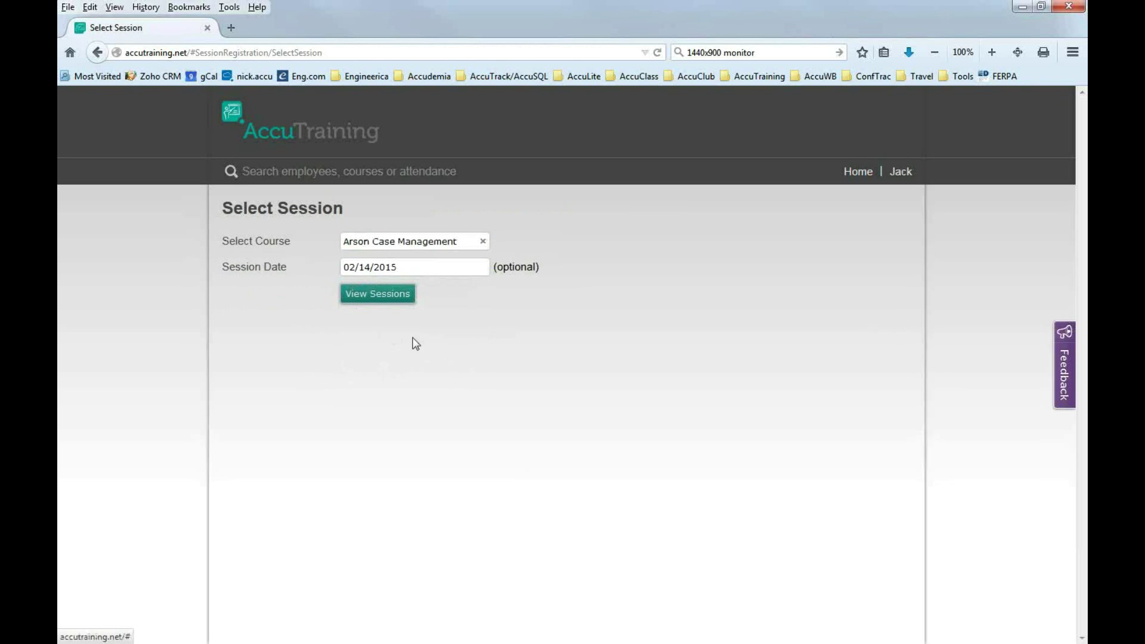
click(385, 298)
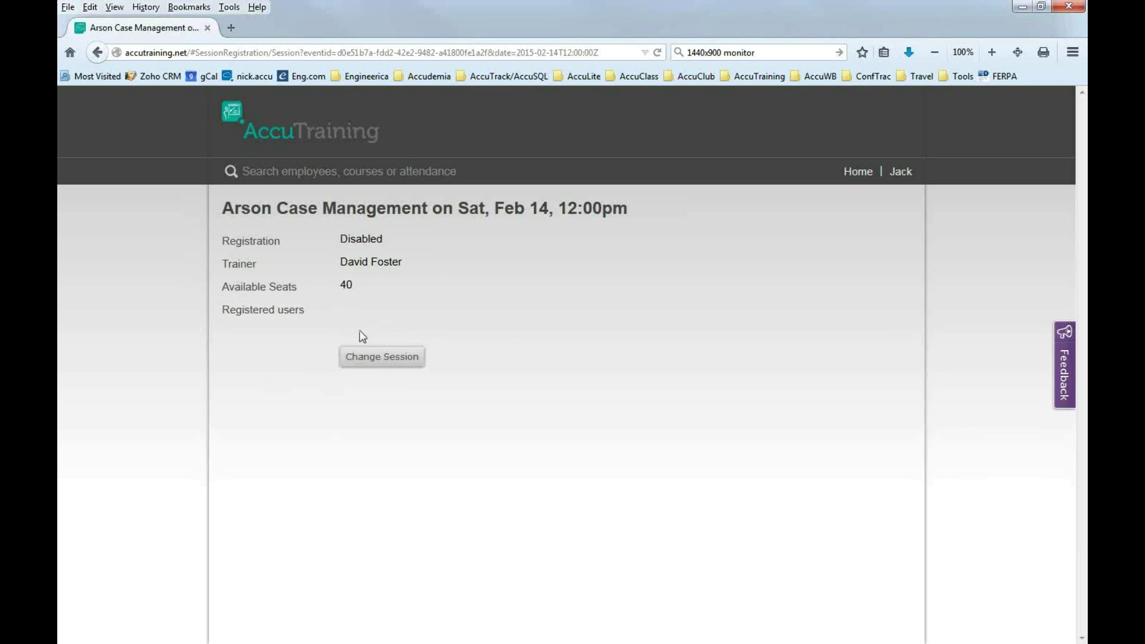
click(858, 173)
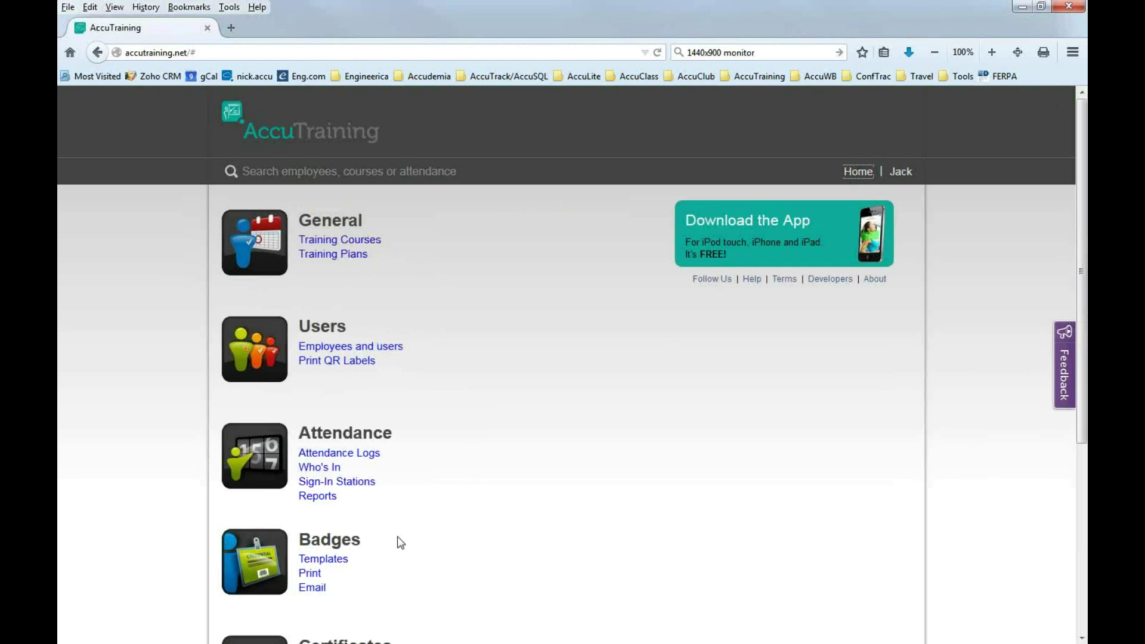
Open the session registration settings for Arson Case Management from account settings.
scroll(370, 552, down, 3)
scroll(361, 572, down, 3)
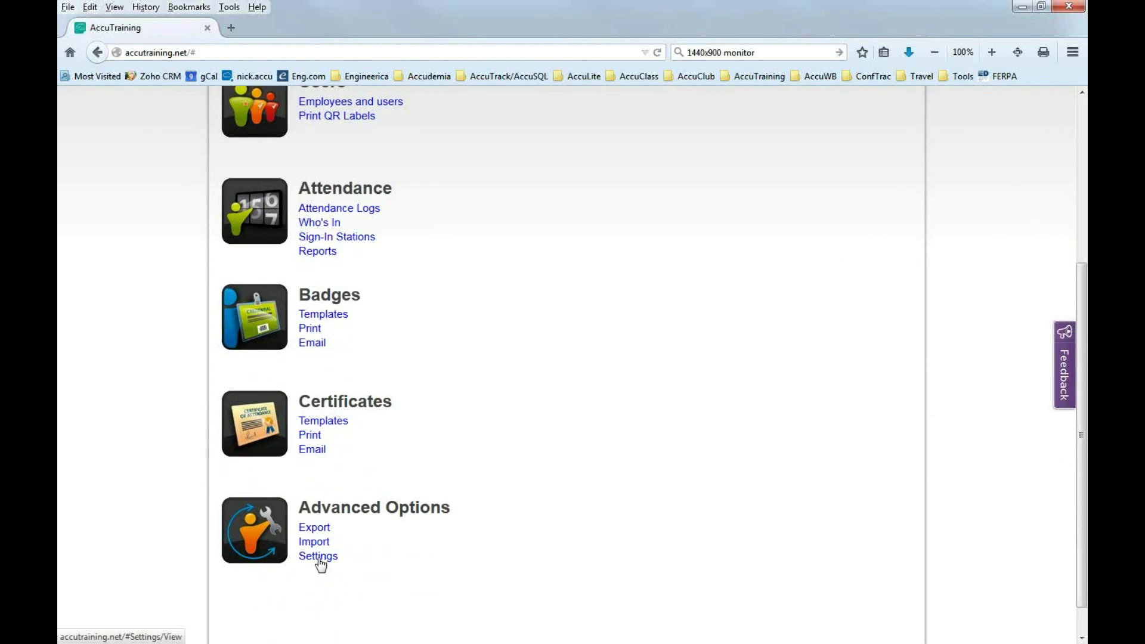
click(319, 556)
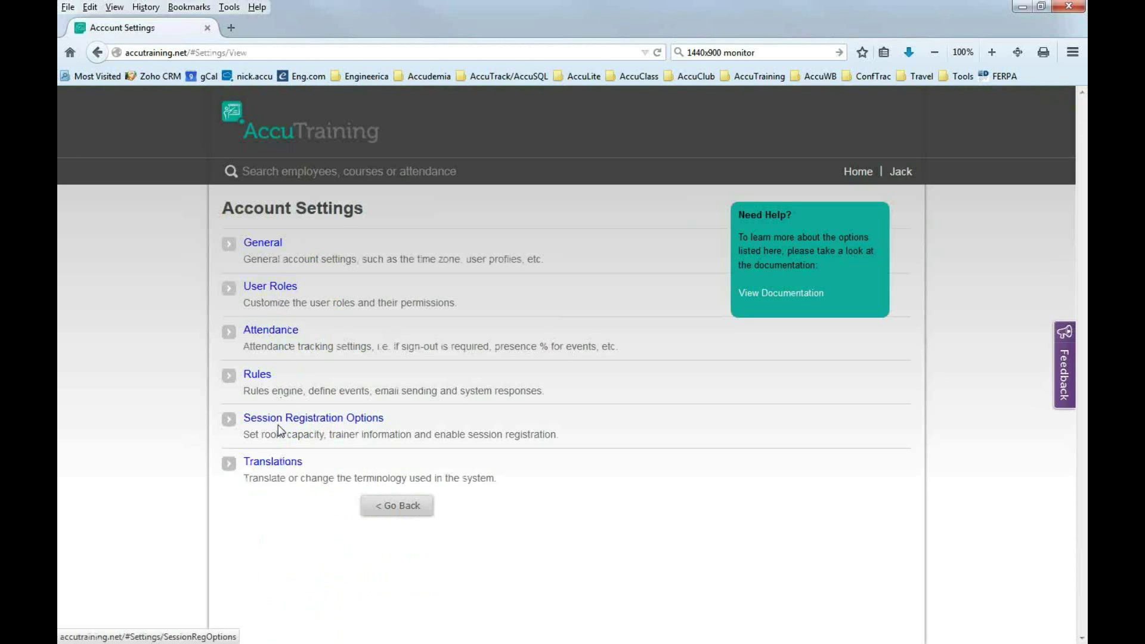
click(312, 420)
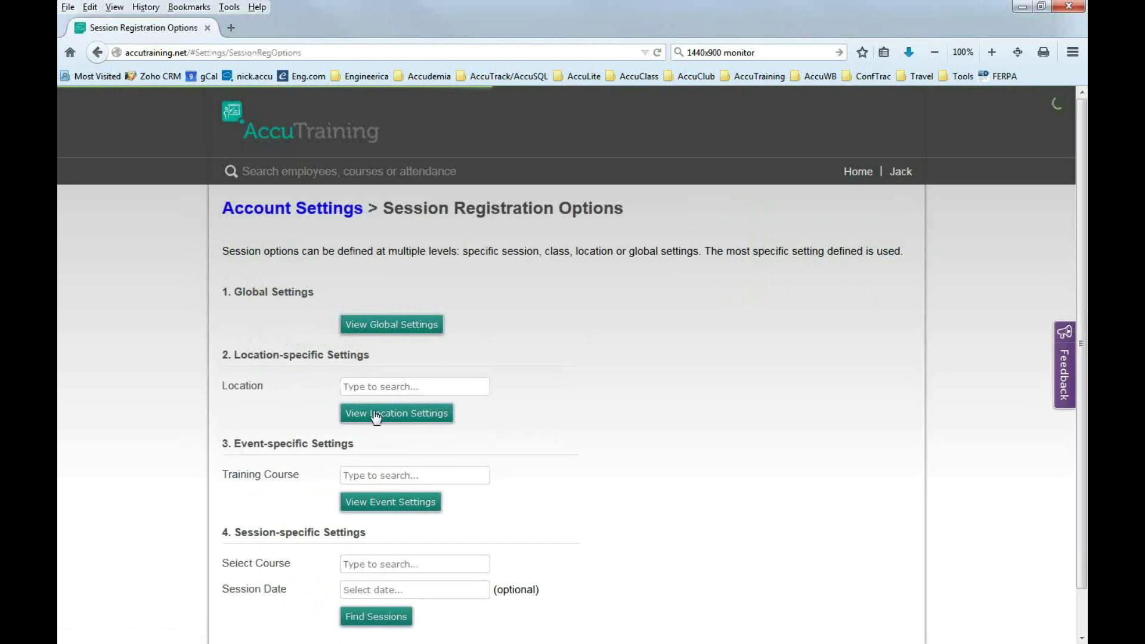
scroll(574, 374, down, 1)
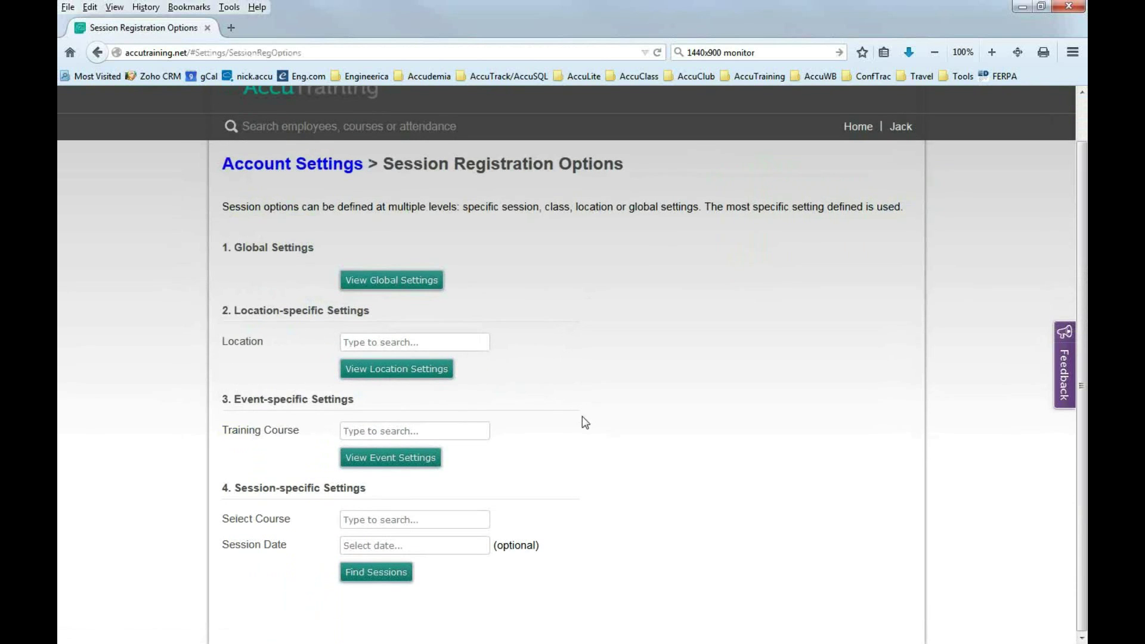
click(352, 435)
text(ars)
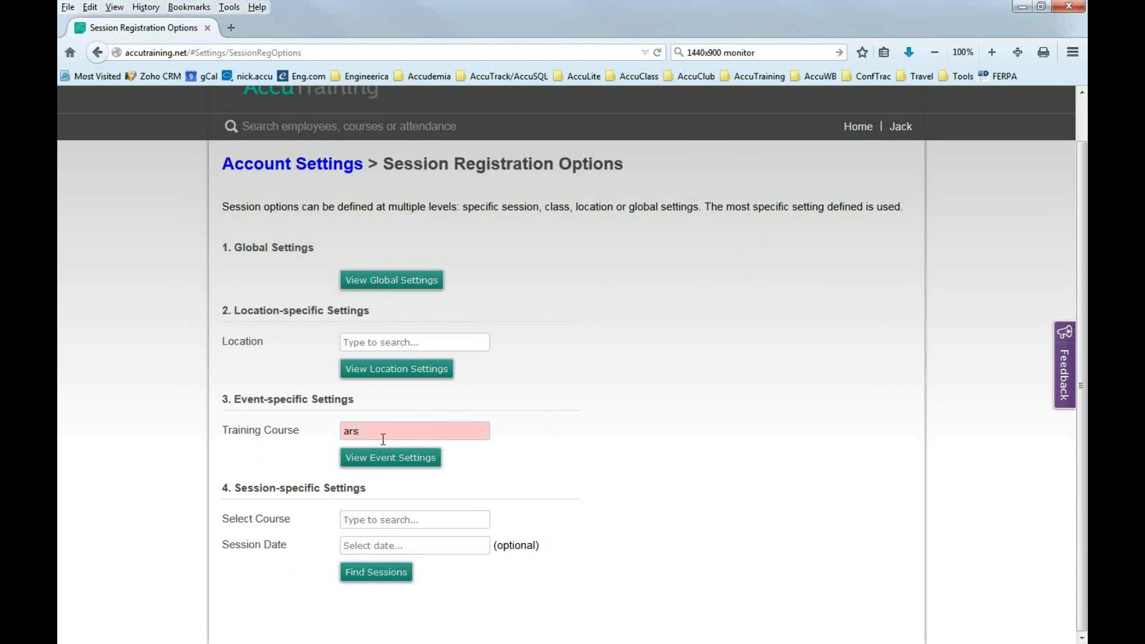
text(on)
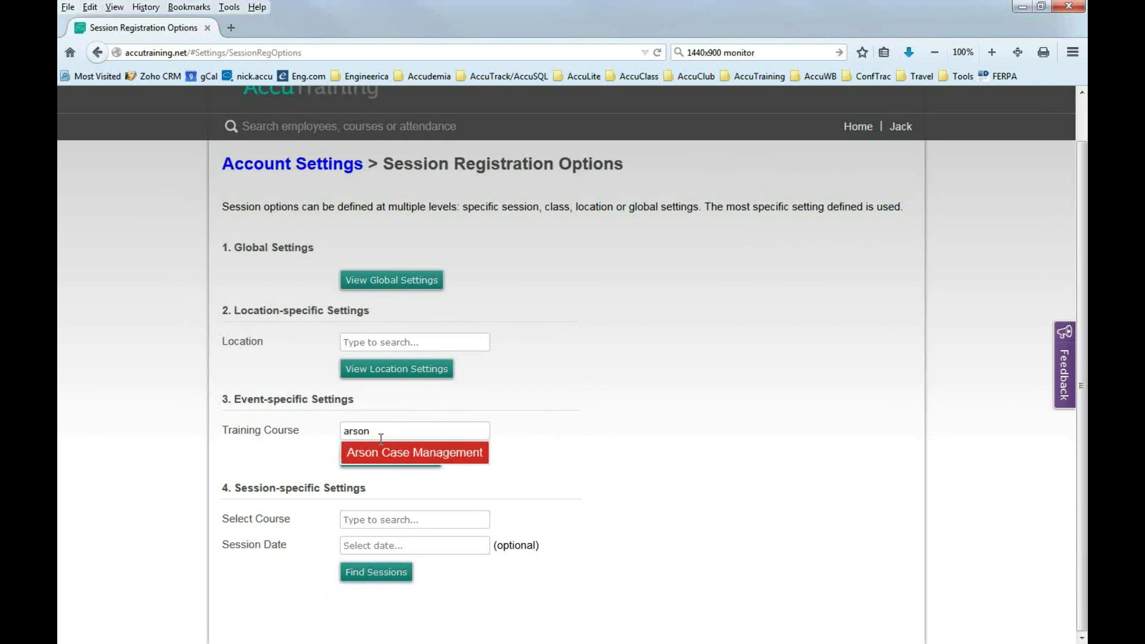
click(382, 453)
click(382, 456)
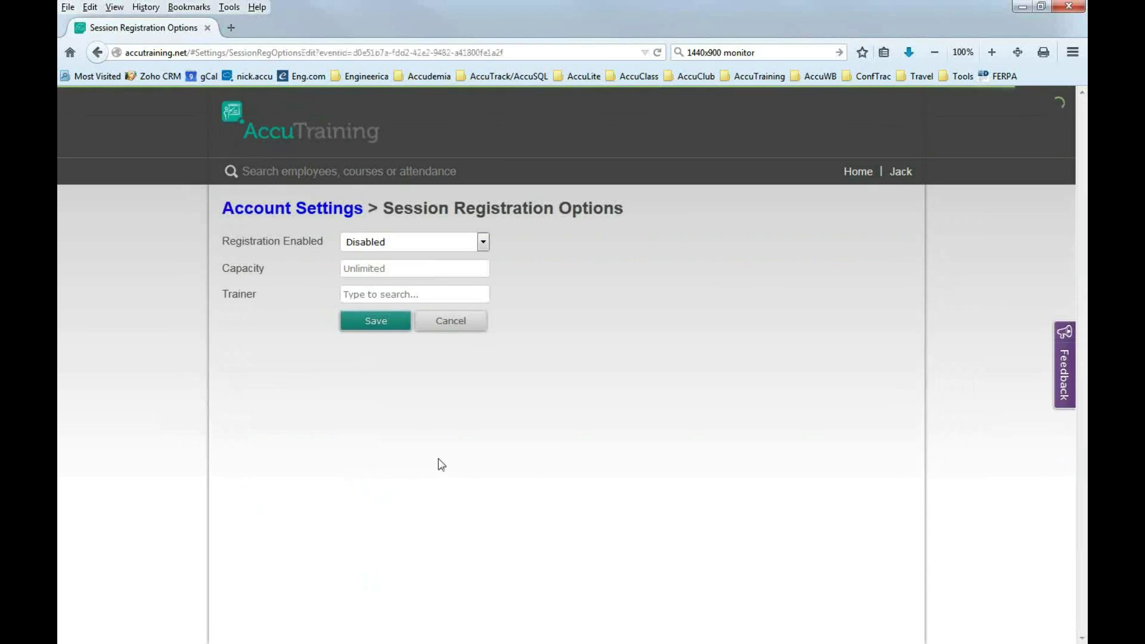
Enable registration with capacity 40, assign the suggested trainer, and save.
click(372, 245)
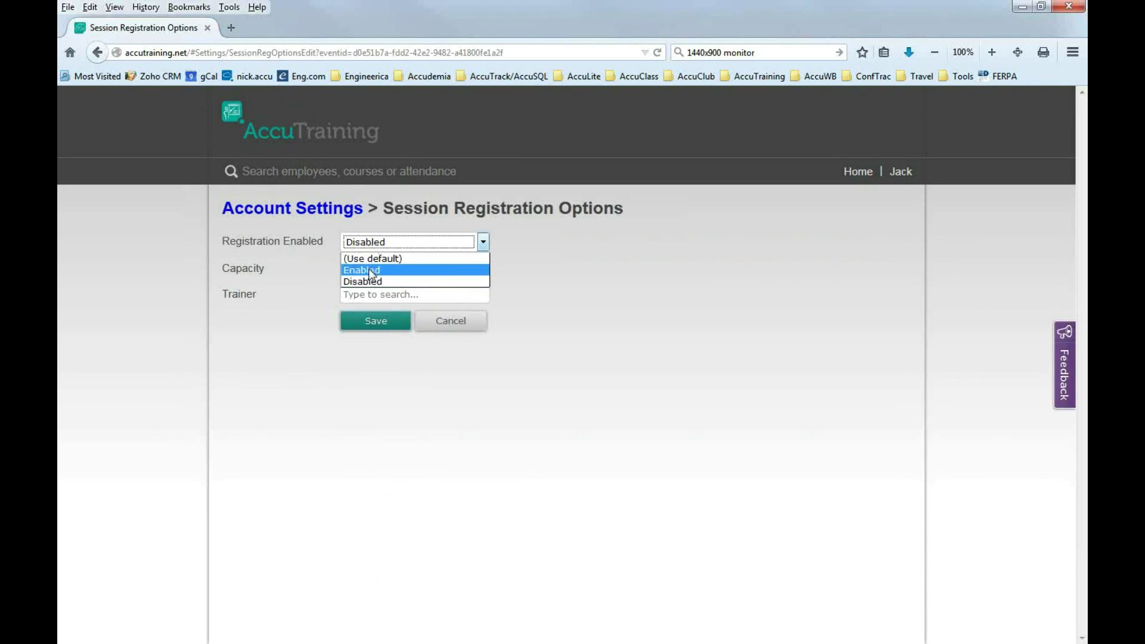
click(374, 269)
click(369, 270)
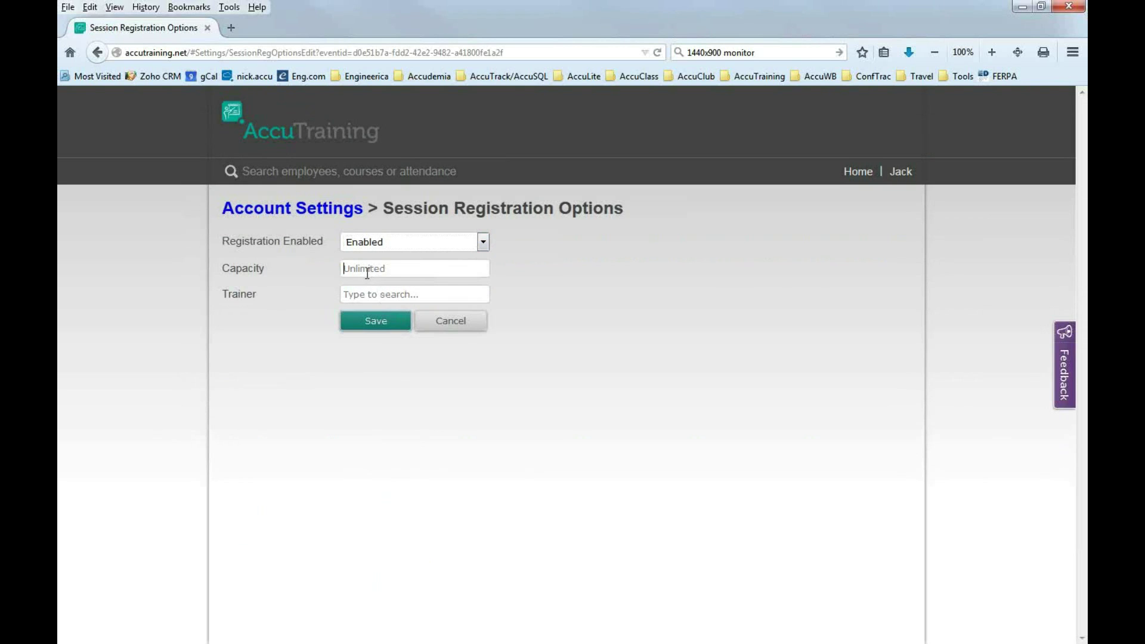
text(40)
click(405, 294)
text(David)
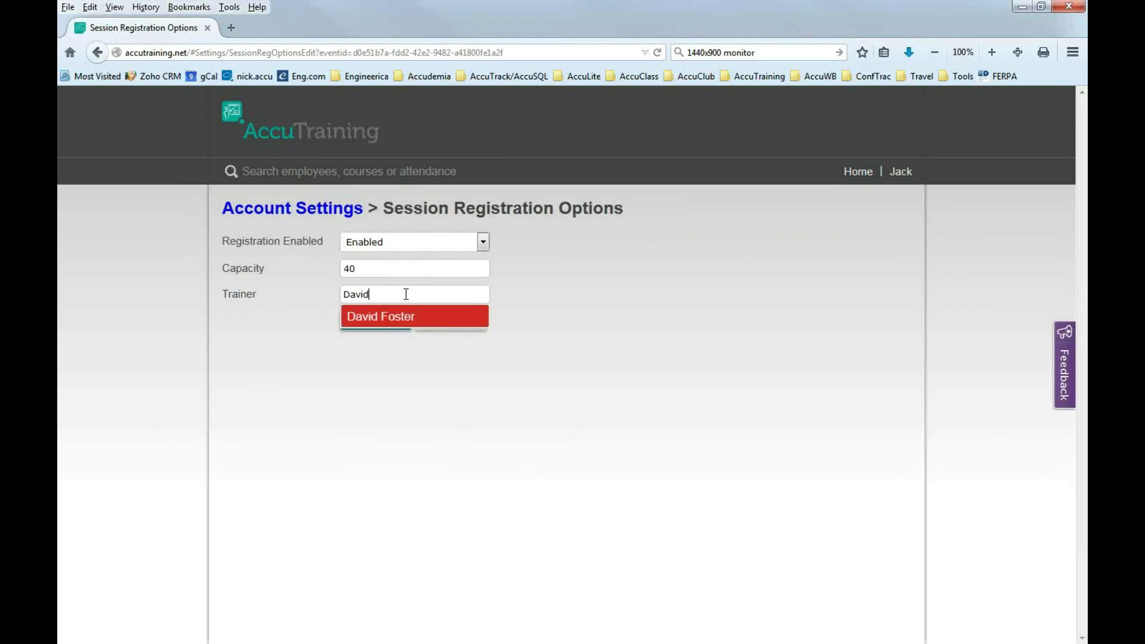
click(384, 316)
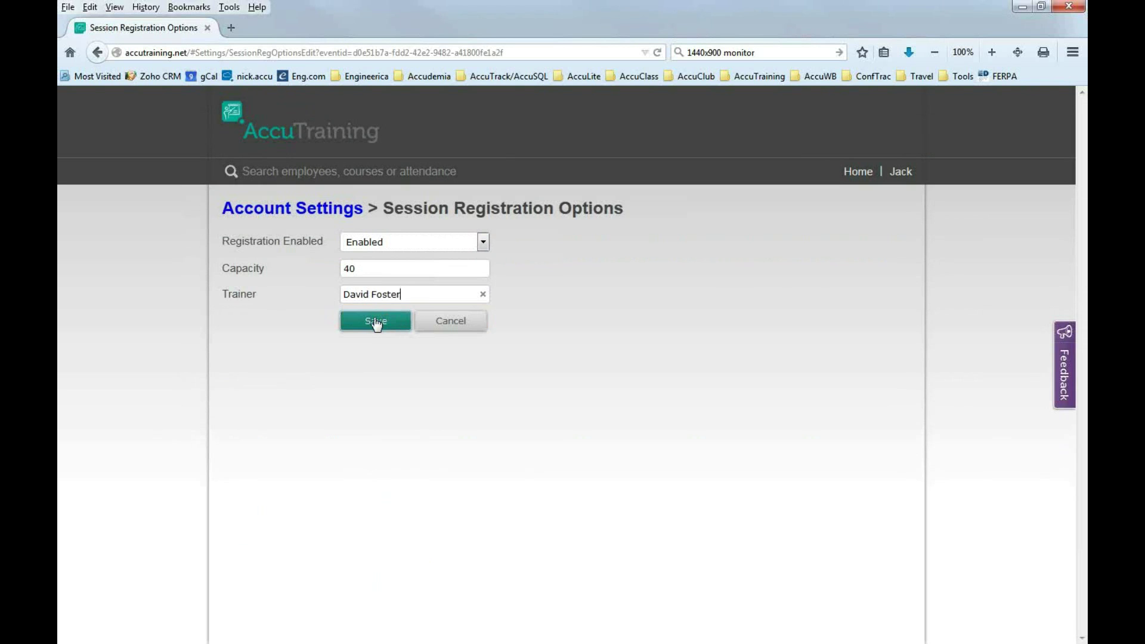
click(375, 322)
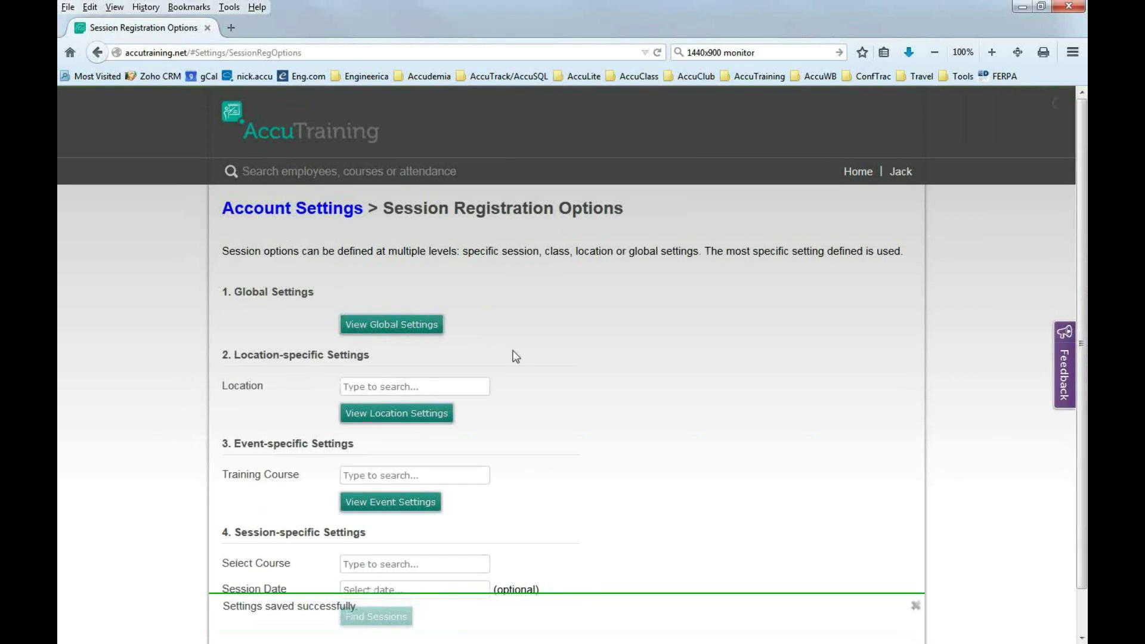
click(853, 177)
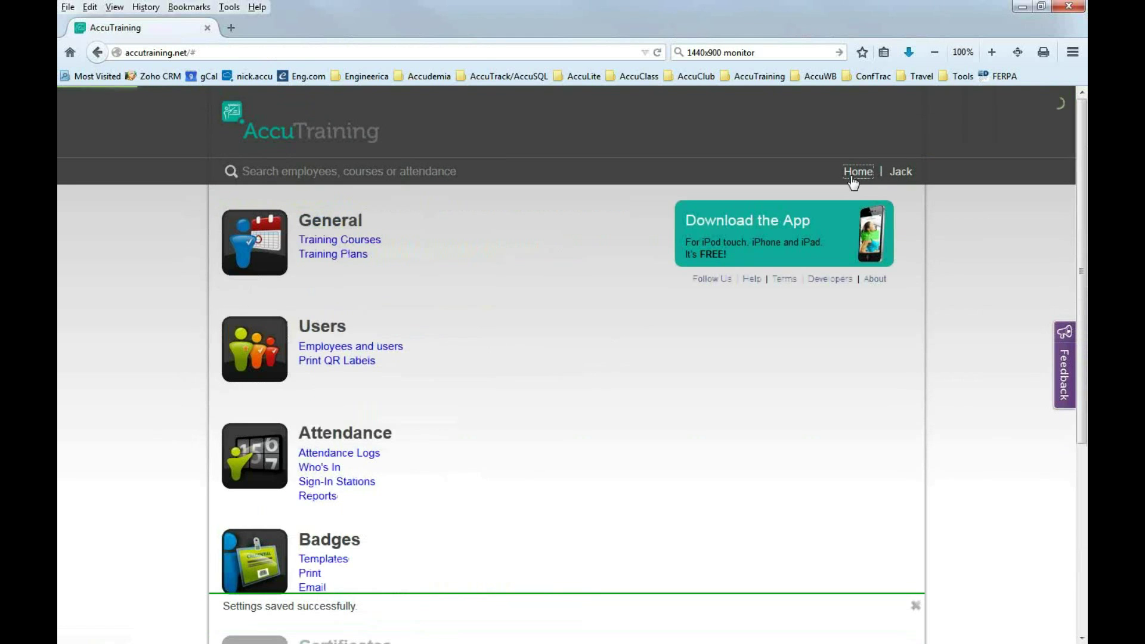
Open the Feb 14 Arson Case Management session, now showing 40 available seats.
click(363, 241)
click(527, 240)
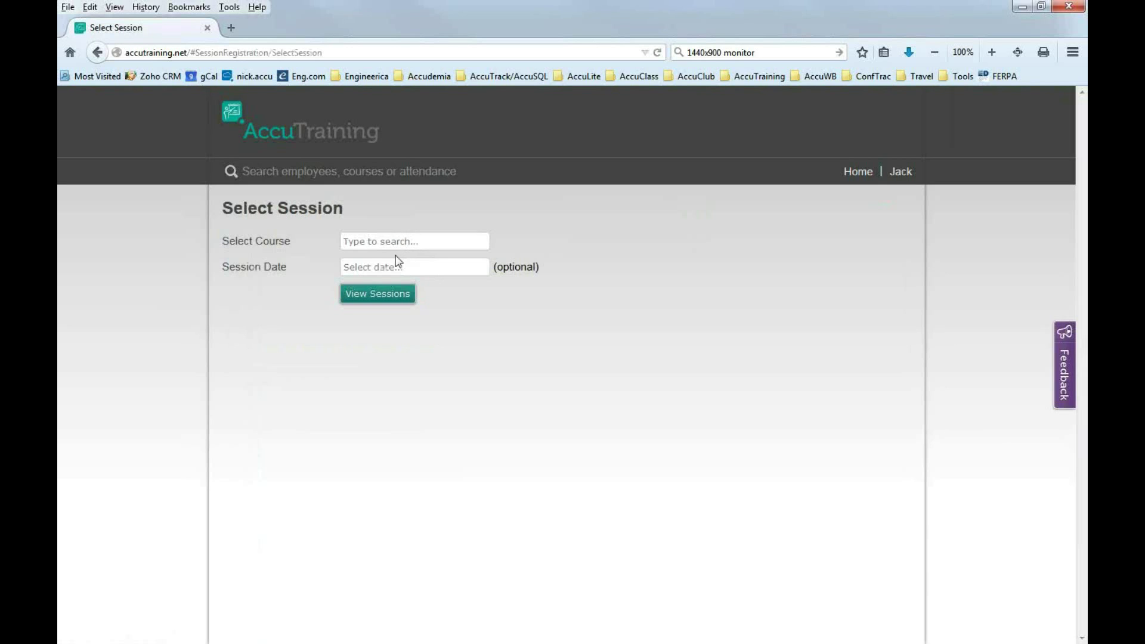
text(arson)
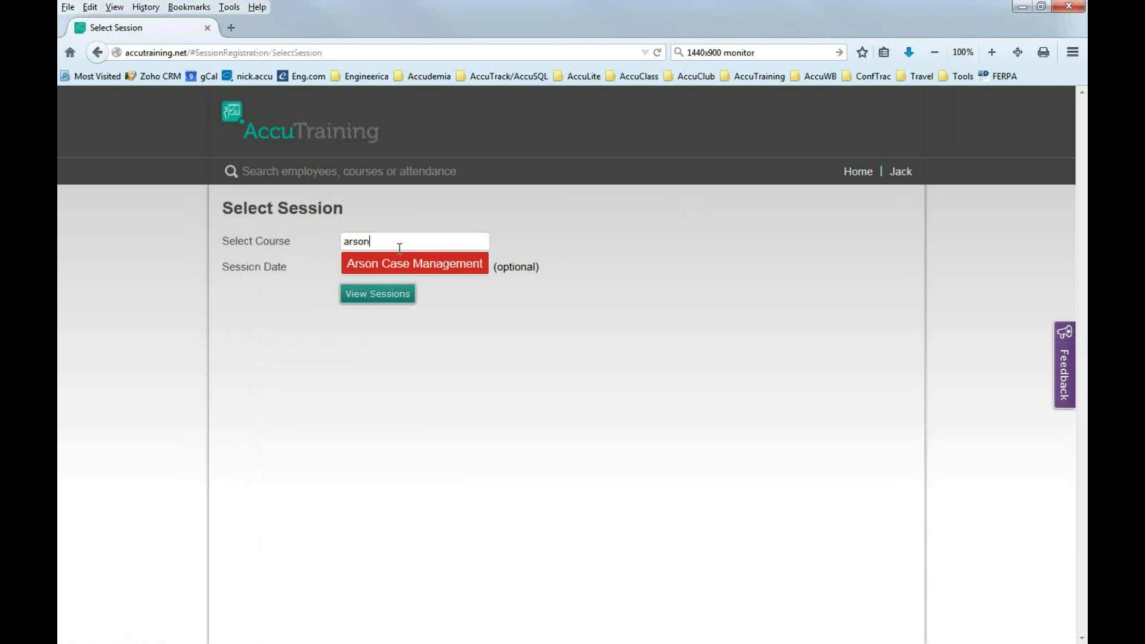
click(396, 265)
click(391, 267)
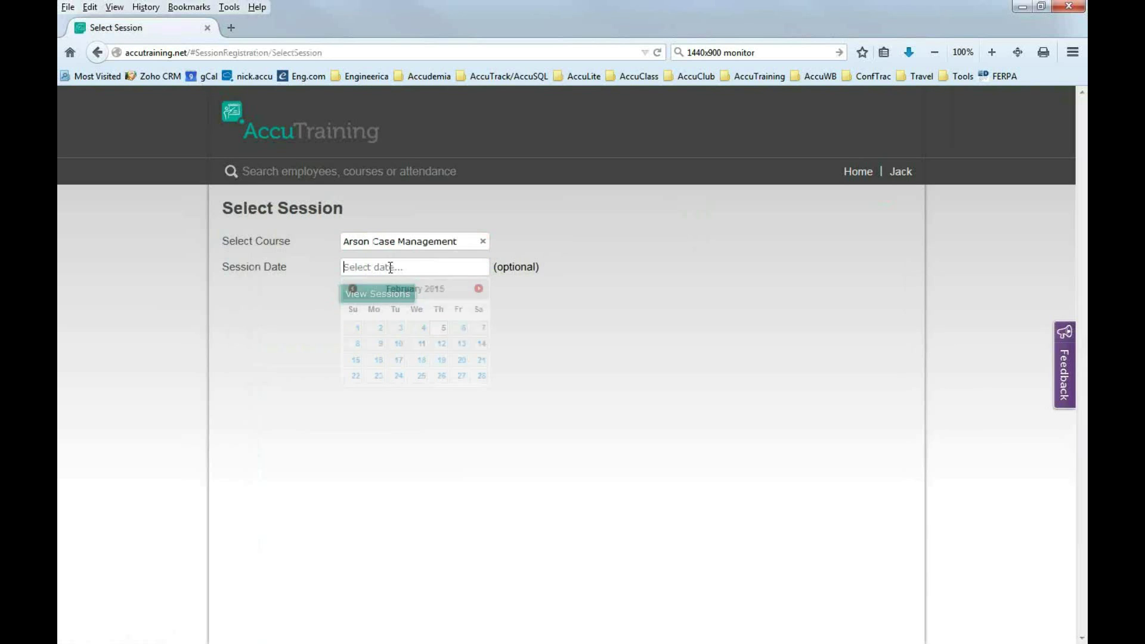
click(480, 344)
click(383, 298)
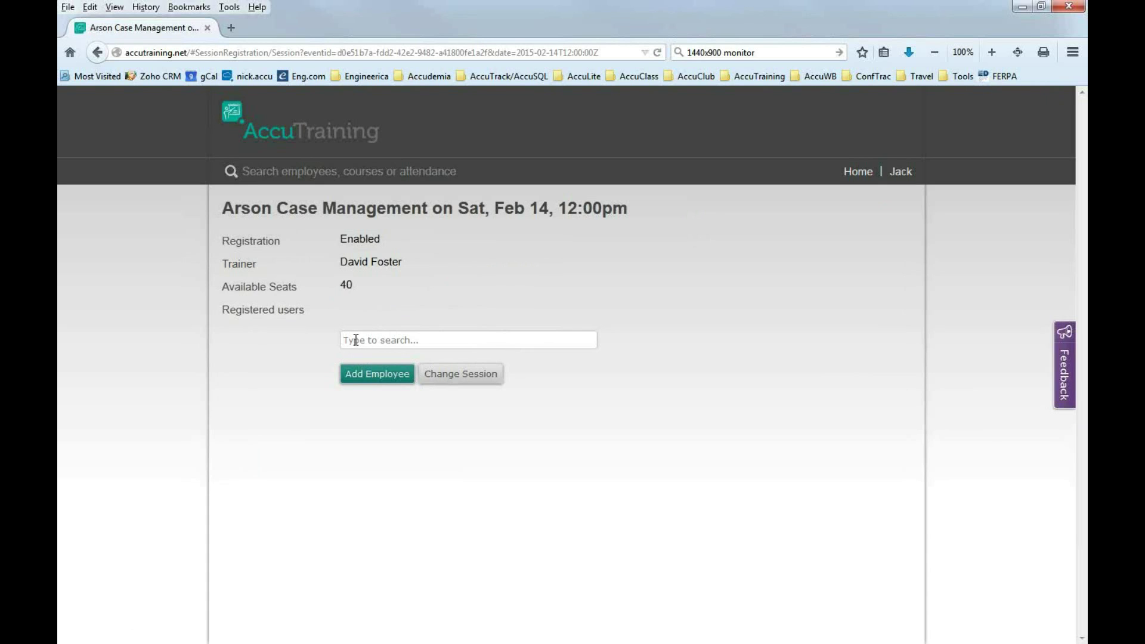
Search for and register the first two employees for the Arson Case Management session.
text(Ni)
text(ck)
key(BackSpace)
key(BackSpace)
key(BackSpace)
key(BackSpace)
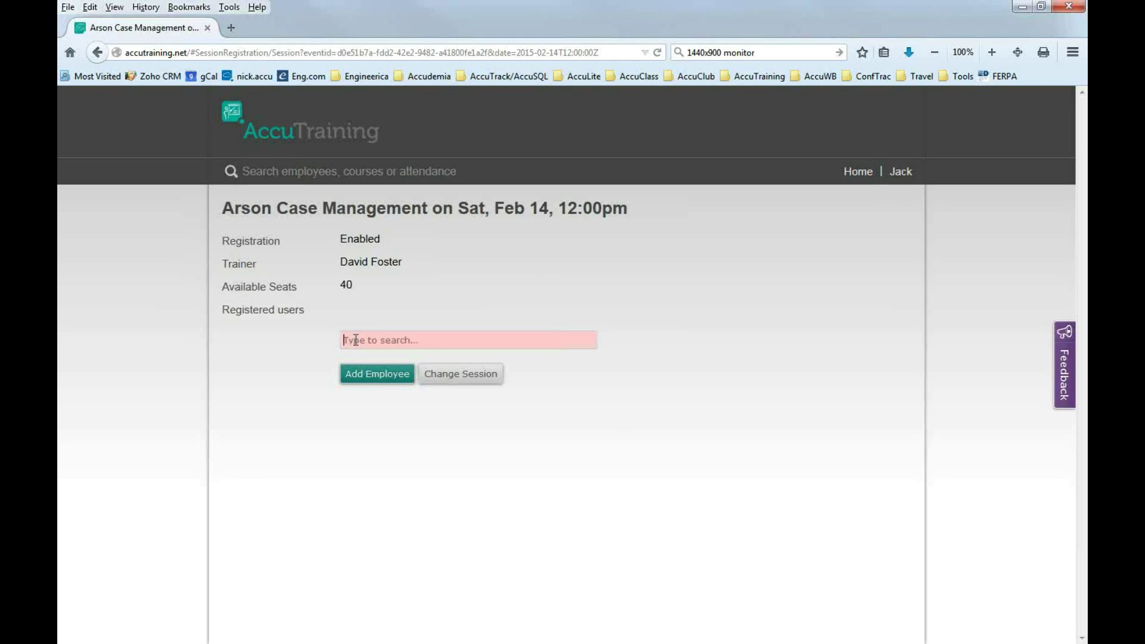
text(Jack)
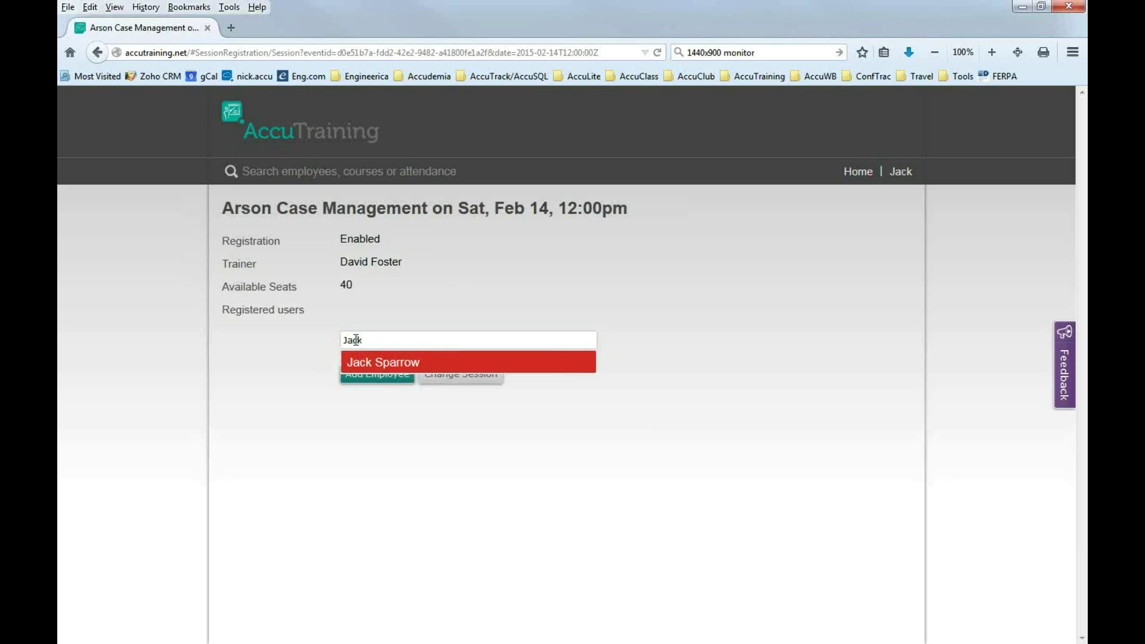
click(371, 361)
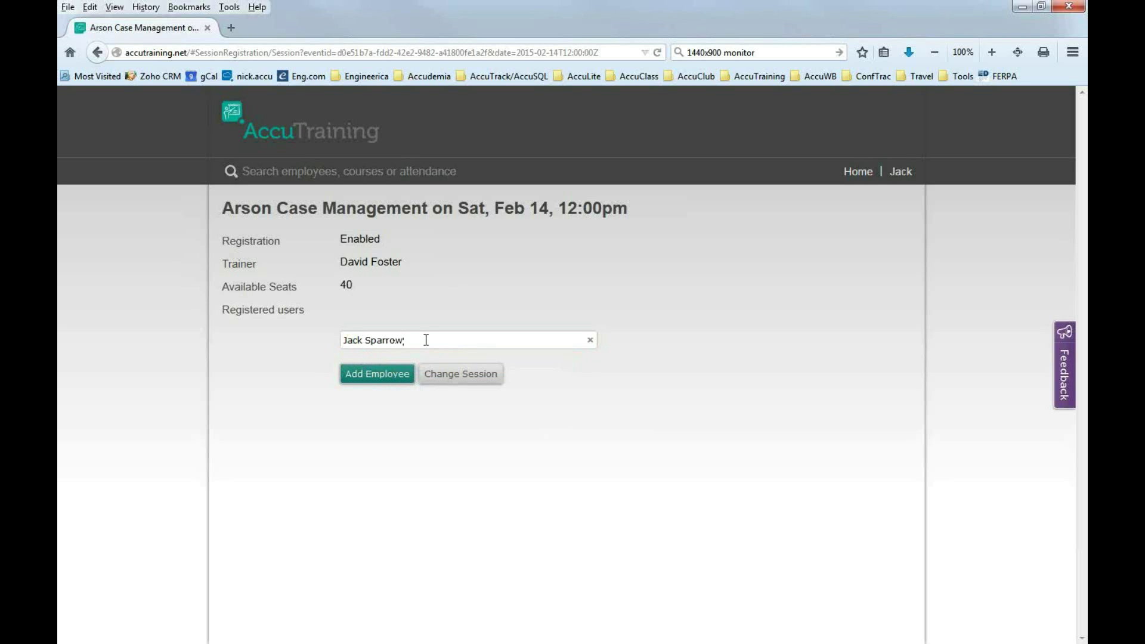
key(Return)
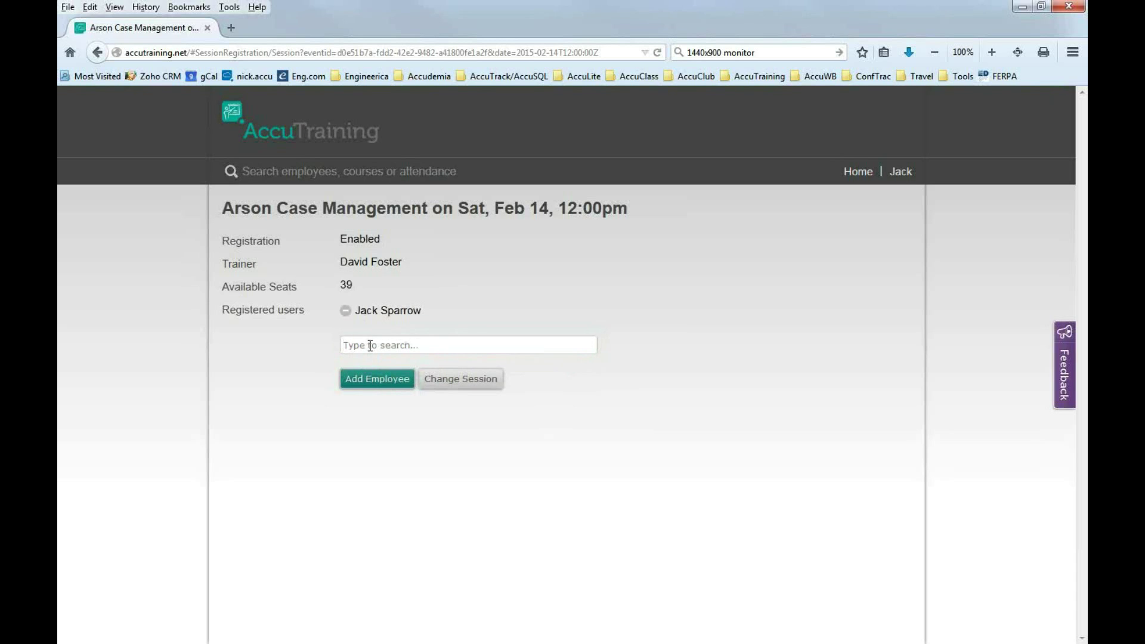
text(Chadd)
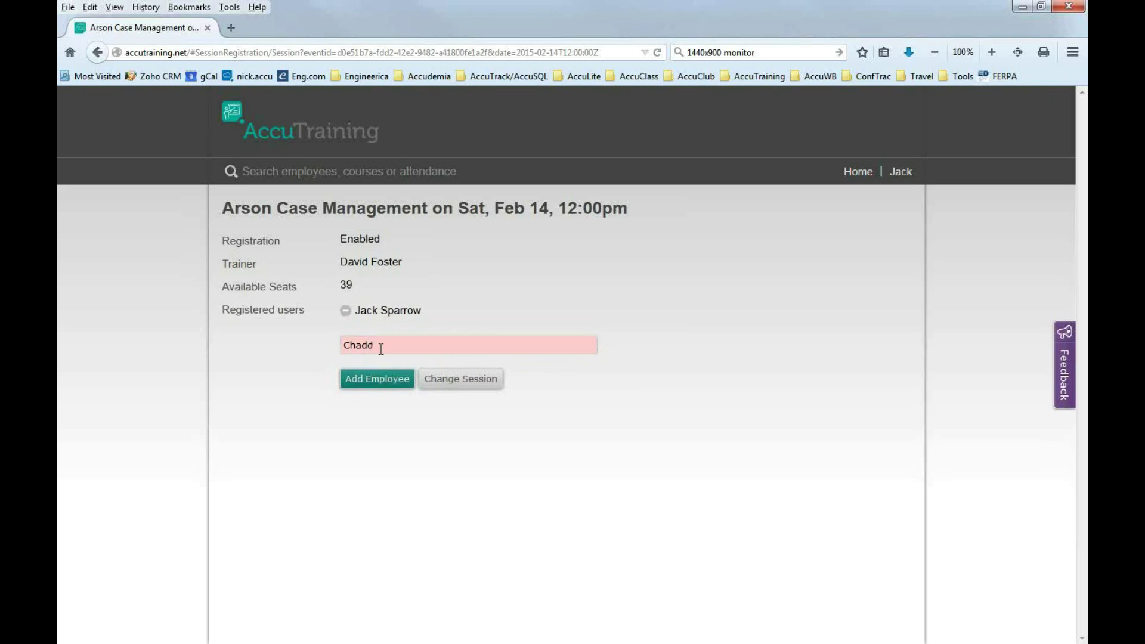
key(BackSpace)
key(BackSpace)
key(BackSpace)
key(BackSpace)
key(BackSpace)
key(BackSpace)
text(Joh)
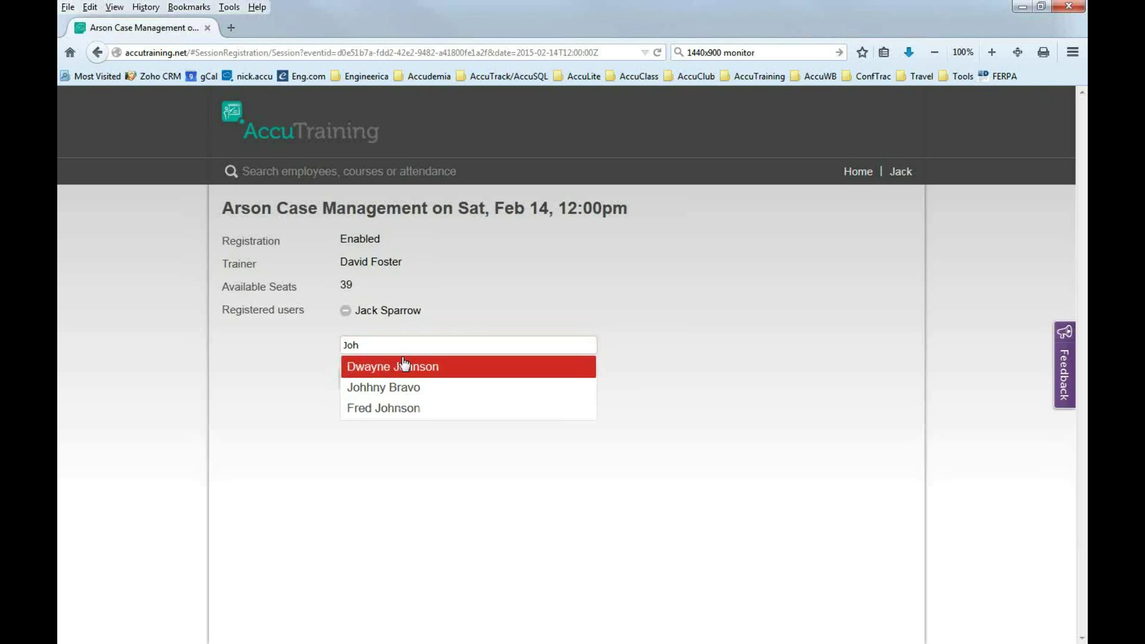
click(411, 371)
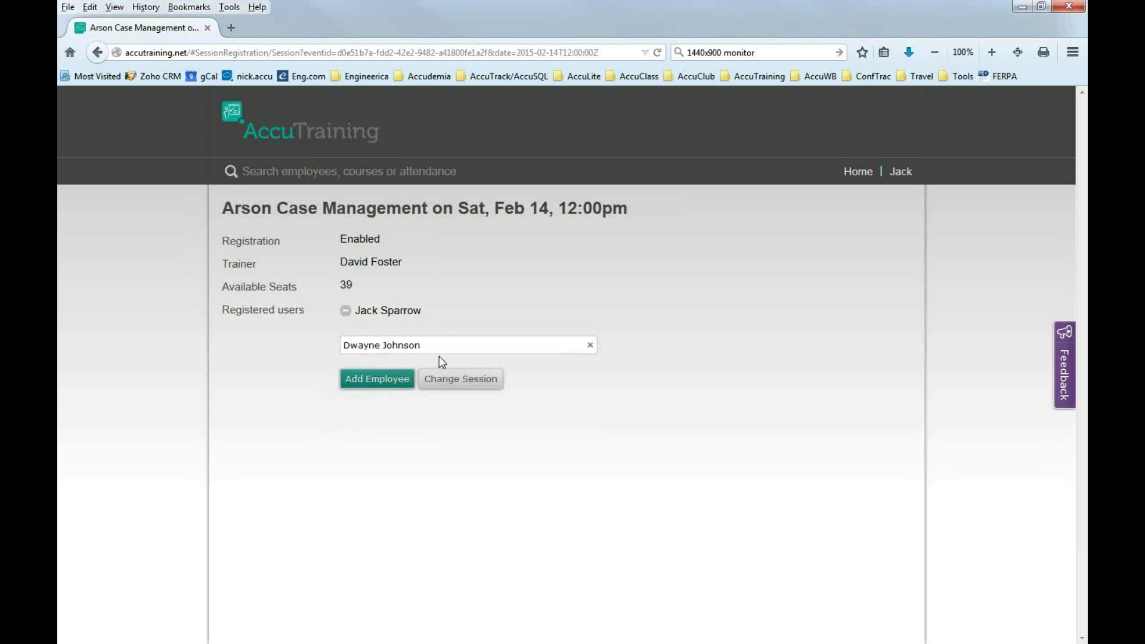
key(Return)
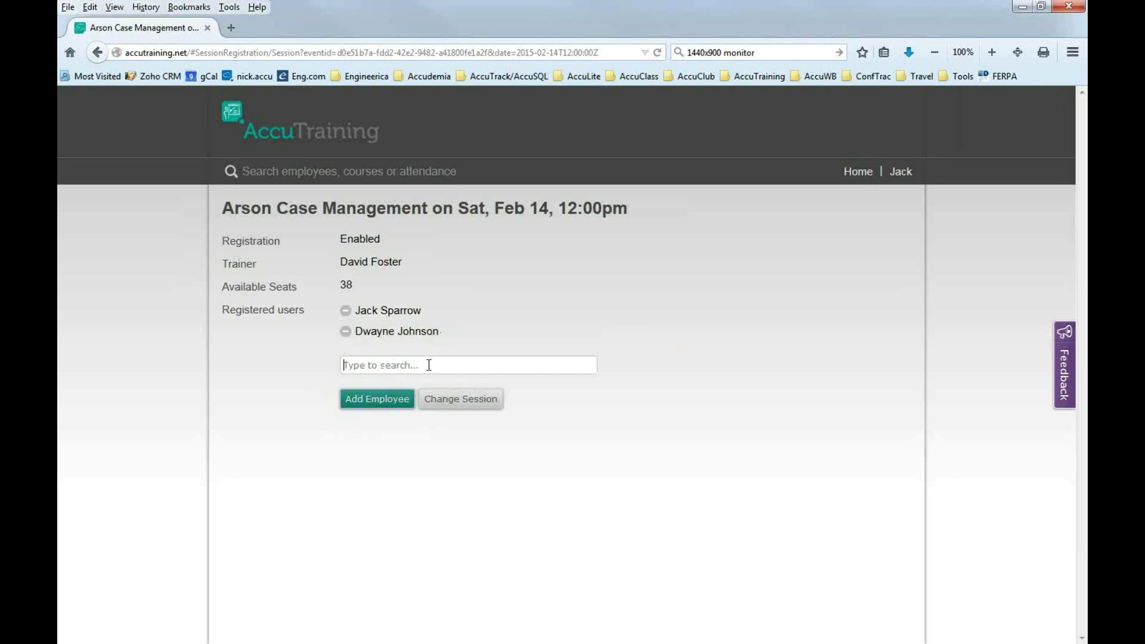
Search for and register the third and fourth employees, leaving 36 available seats.
click(429, 365)
text(John)
click(400, 411)
key(Return)
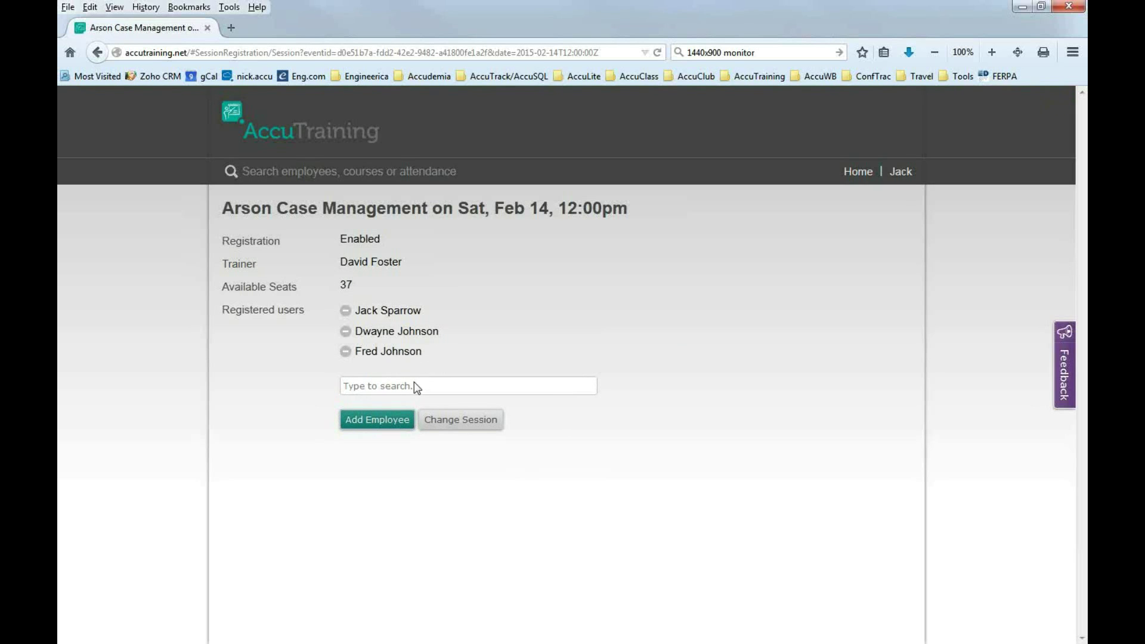
text(Bravo)
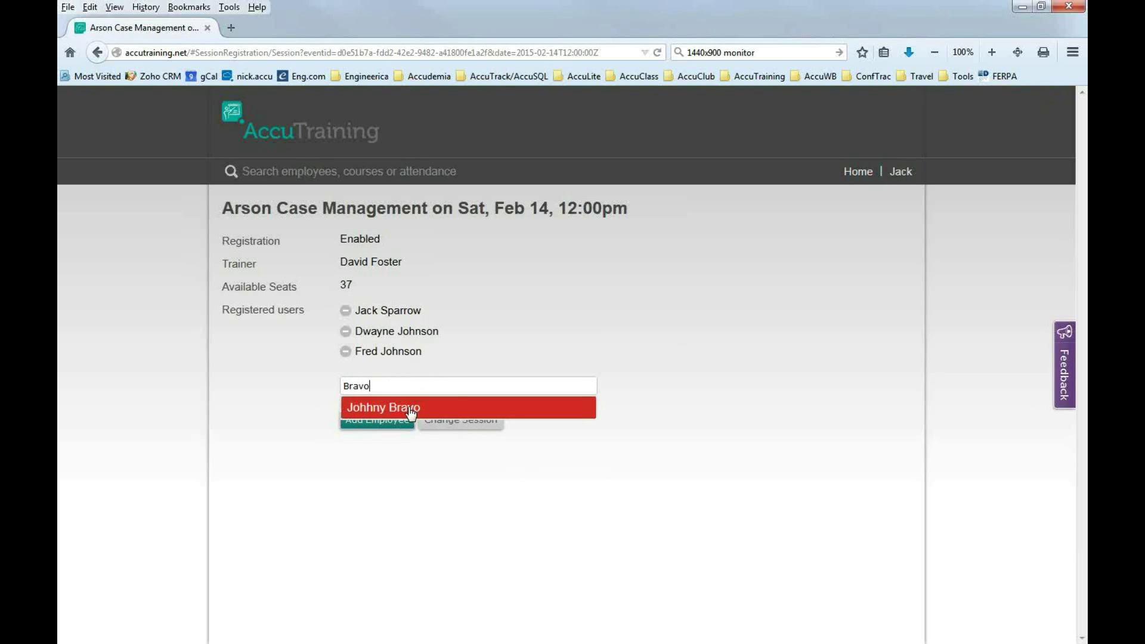
click(413, 408)
key(Return)
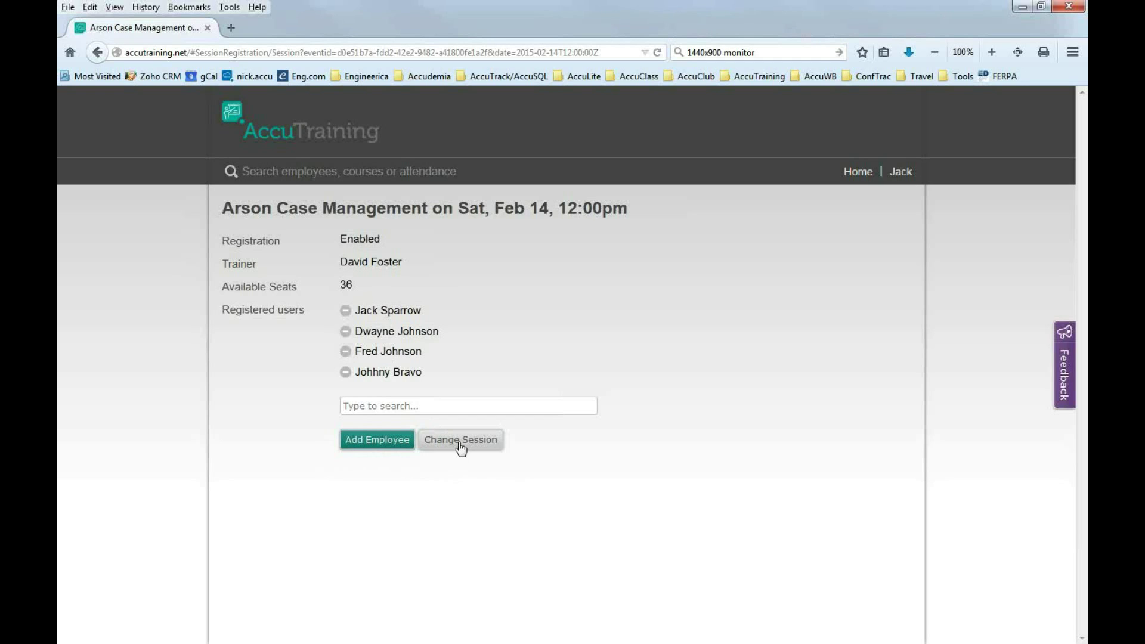
Return to the AccuTraining home dashboard.
click(857, 173)
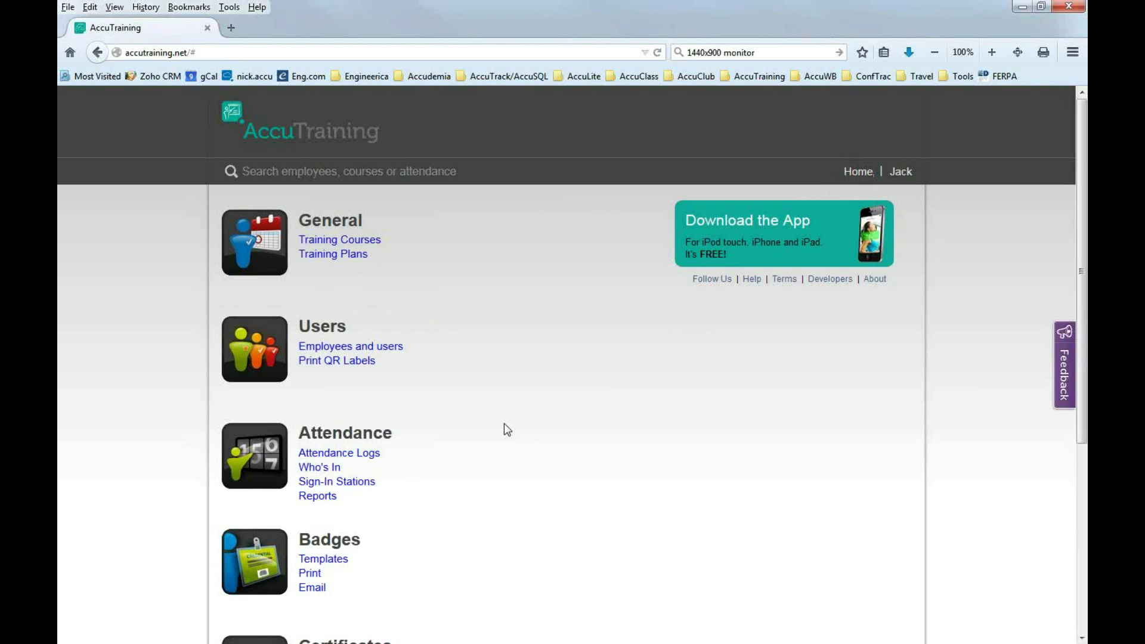
scroll(504, 430, down, 3)
scroll(466, 435, up, 3)
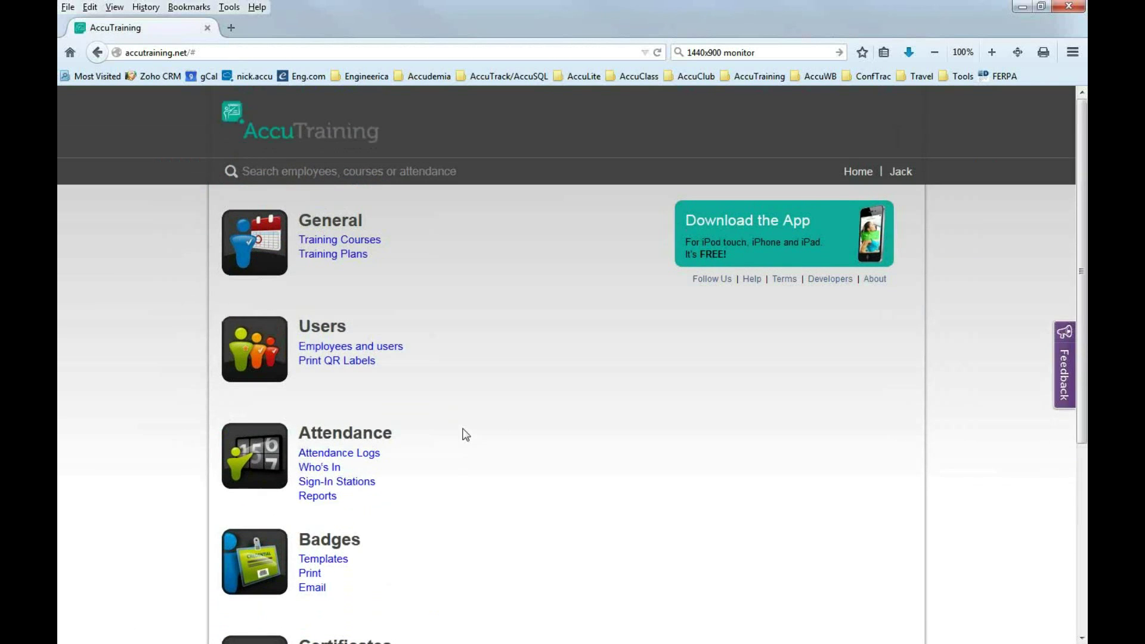